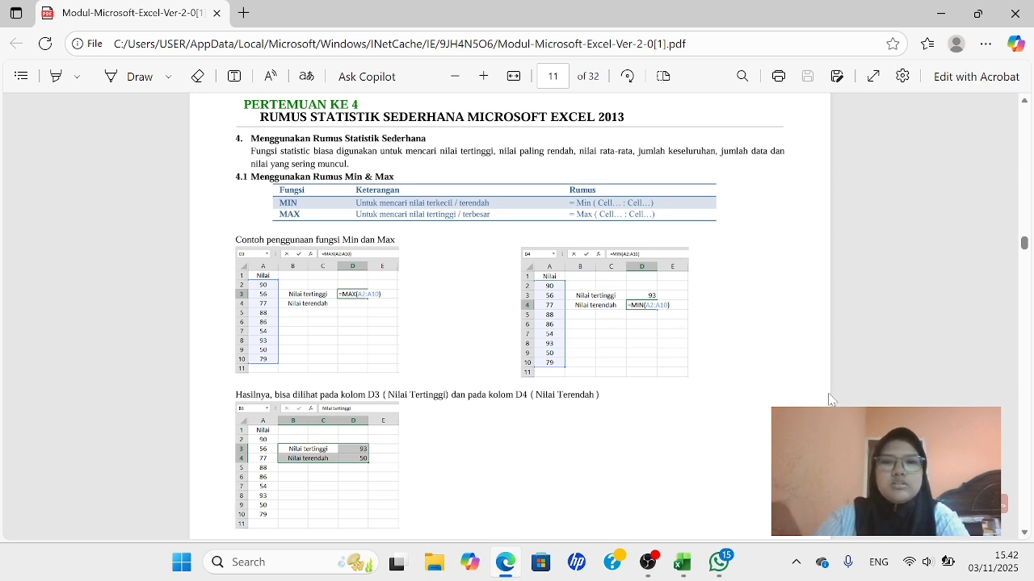
In Excel's blank workbook, enter the heading Nilai in A1 and 90, 56, 77, 88, 86, 54, 93, 50, 79 down A2:A10
{"action": "left_click", "coordinate": [682, 565]}
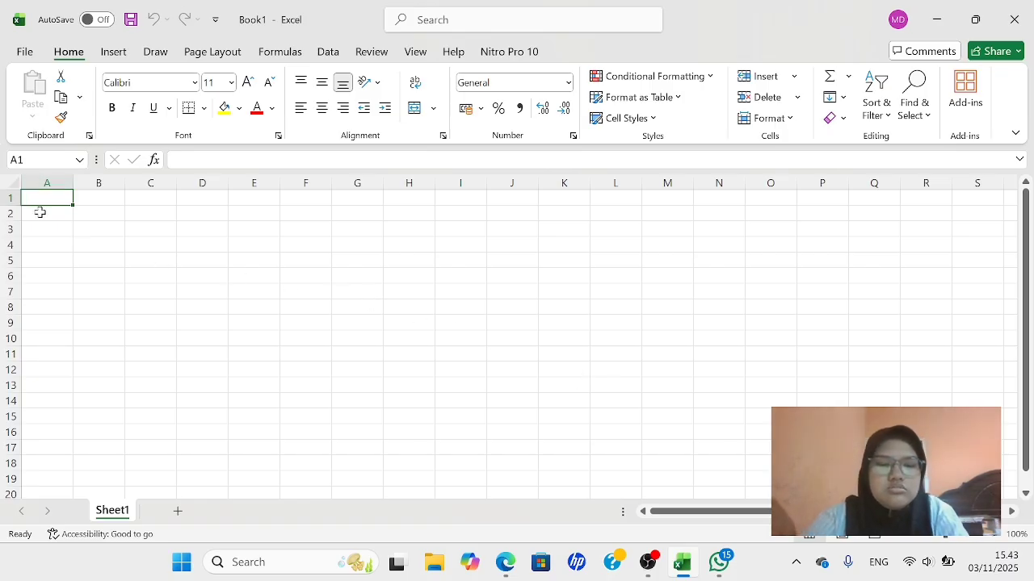
{"action": "type", "text": "Nilai"}
{"action": "key", "text": "Return"}
{"action": "type", "text": "9"}
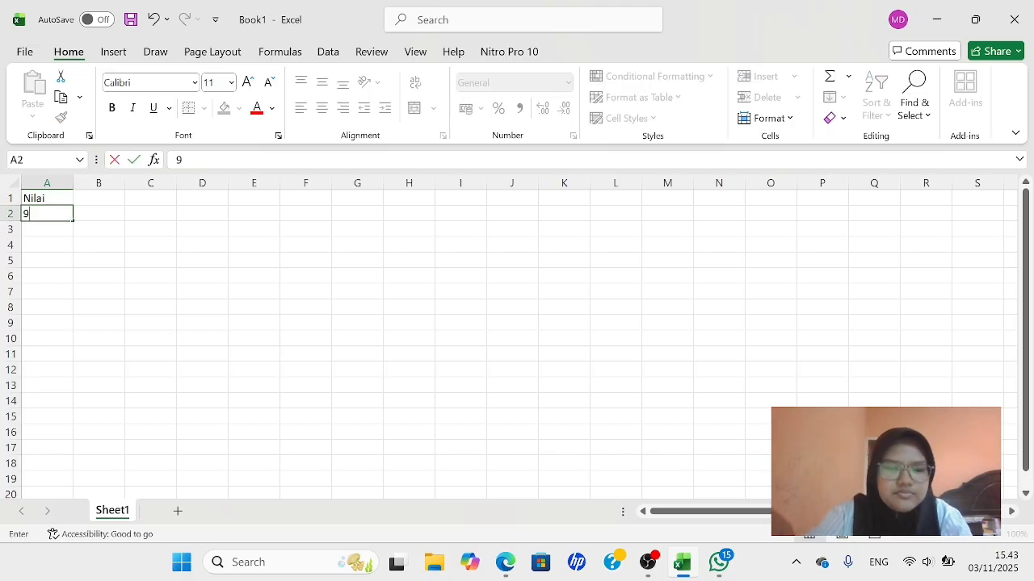
{"action": "type", "text": "0"}
{"action": "key", "text": "Return"}
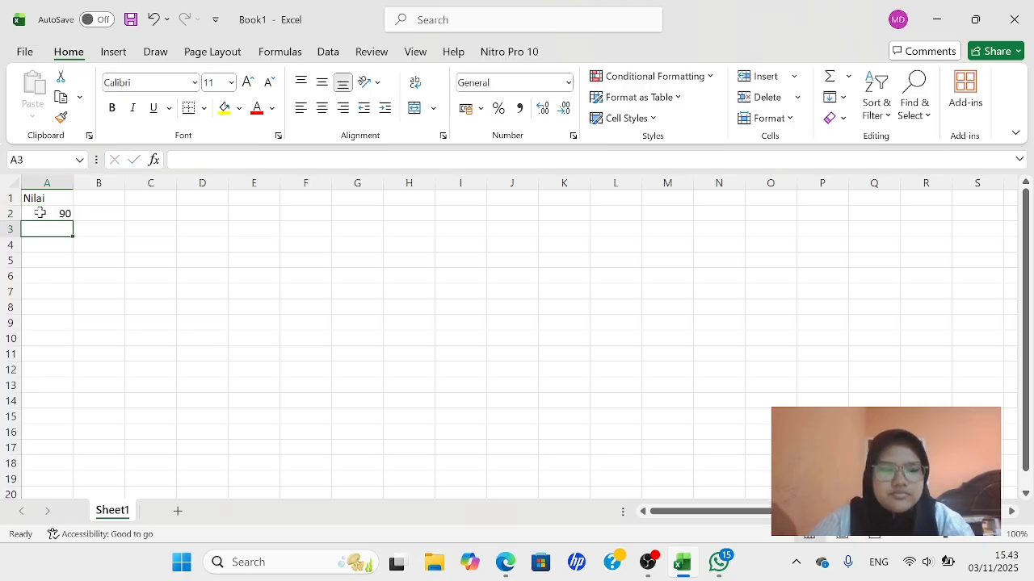
{"action": "type", "text": "56"}
{"action": "key", "text": "Return"}
{"action": "type", "text": "77"}
{"action": "key", "text": "Return"}
{"action": "type", "text": "88"}
{"action": "key", "text": "Return"}
{"action": "type", "text": "86"}
{"action": "key", "text": "Return"}
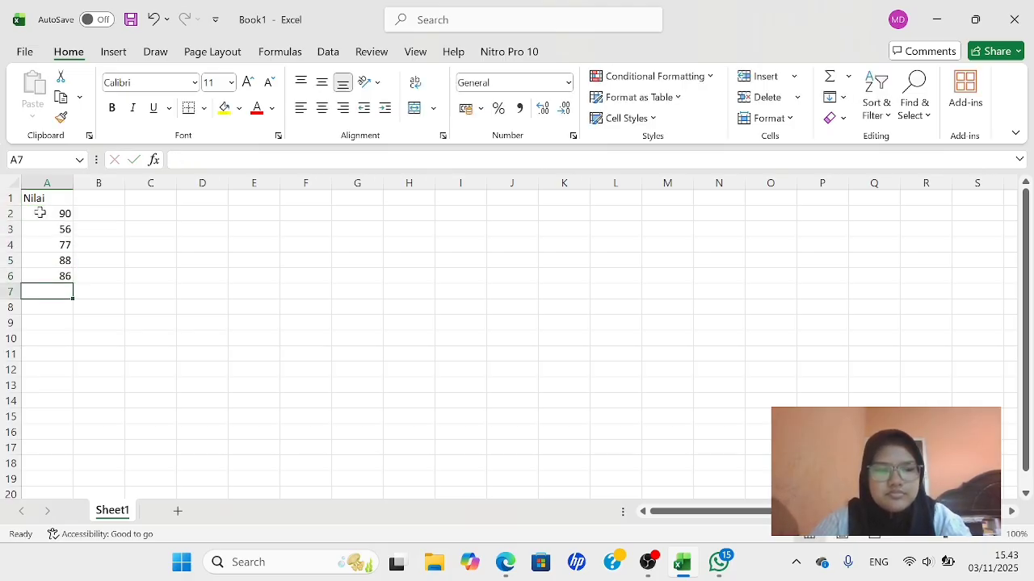
{"action": "type", "text": "54"}
{"action": "key", "text": "Return"}
{"action": "type", "text": "93"}
{"action": "key", "text": "Return"}
{"action": "type", "text": "50"}
{"action": "key", "text": "Return"}
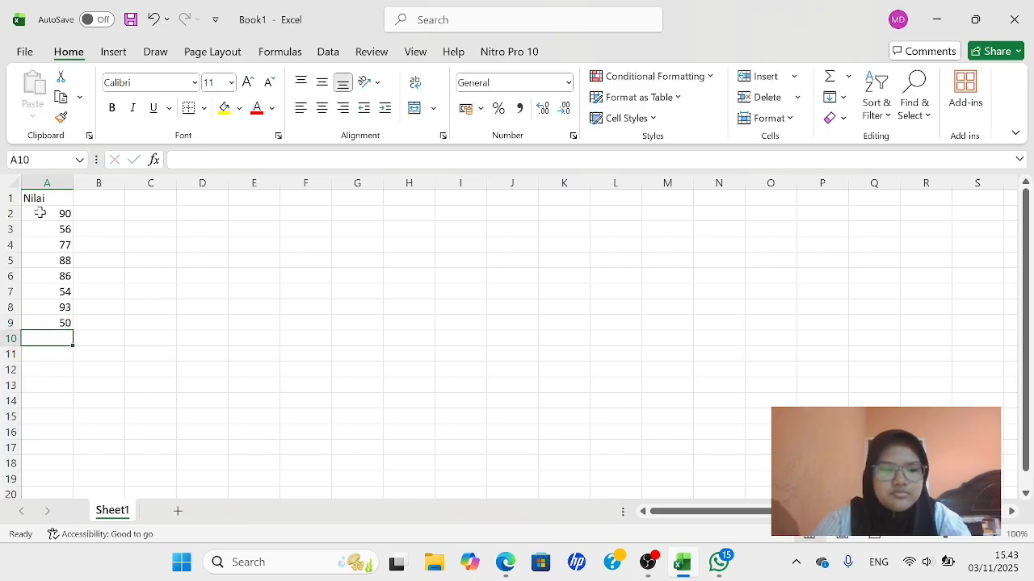
{"action": "type", "text": "79"}
{"action": "key", "text": "Return"}
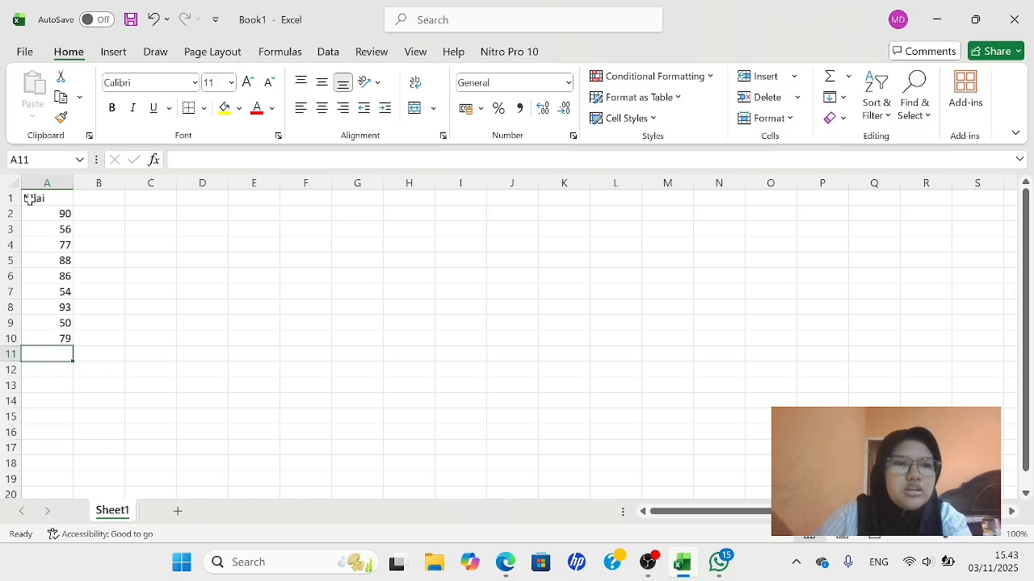
Center the heading and the values in A1:A10 horizontally
{"action": "double_click", "coordinate": [29, 200]}
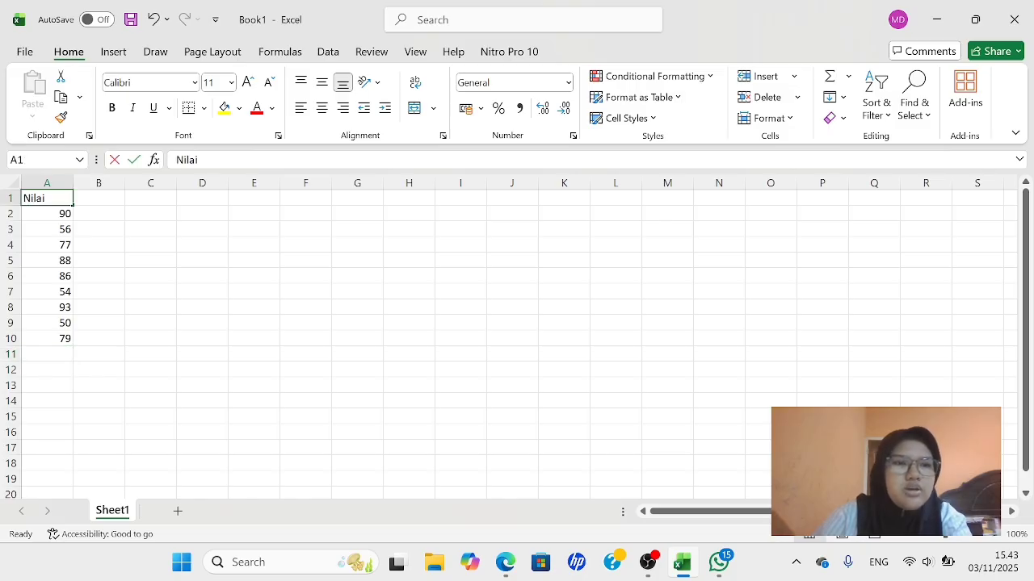
{"action": "left_click", "coordinate": [132, 225]}
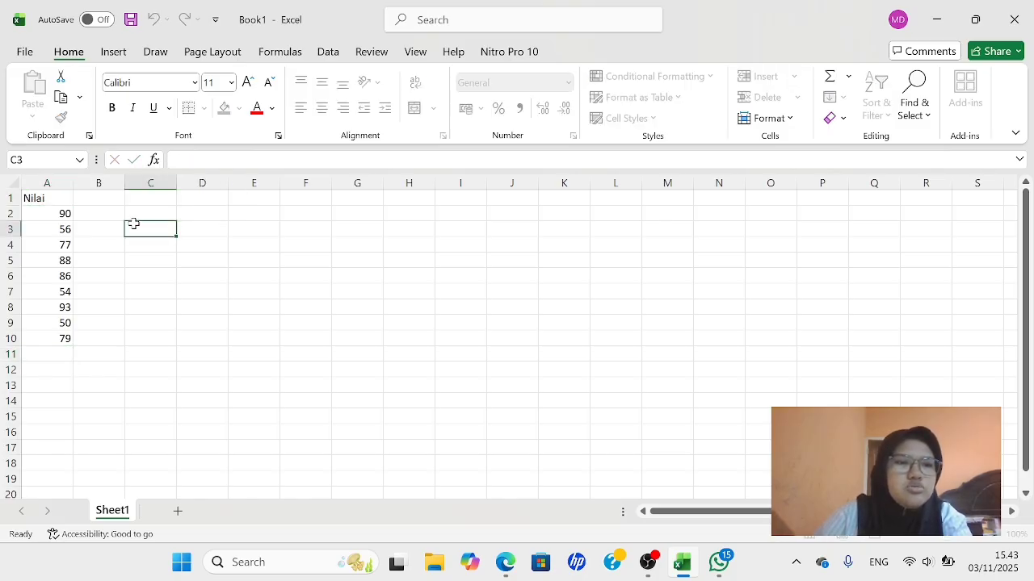
{"action": "left_click_drag", "start_coordinate": [51, 201], "coordinate": [51, 342]}
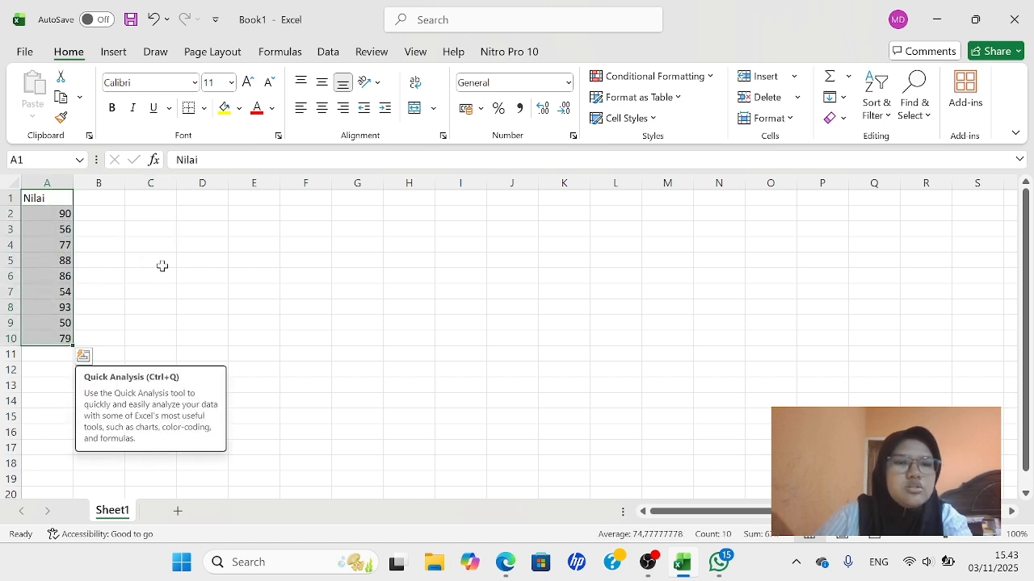
{"action": "left_click", "coordinate": [322, 109]}
{"action": "left_click", "coordinate": [165, 231]}
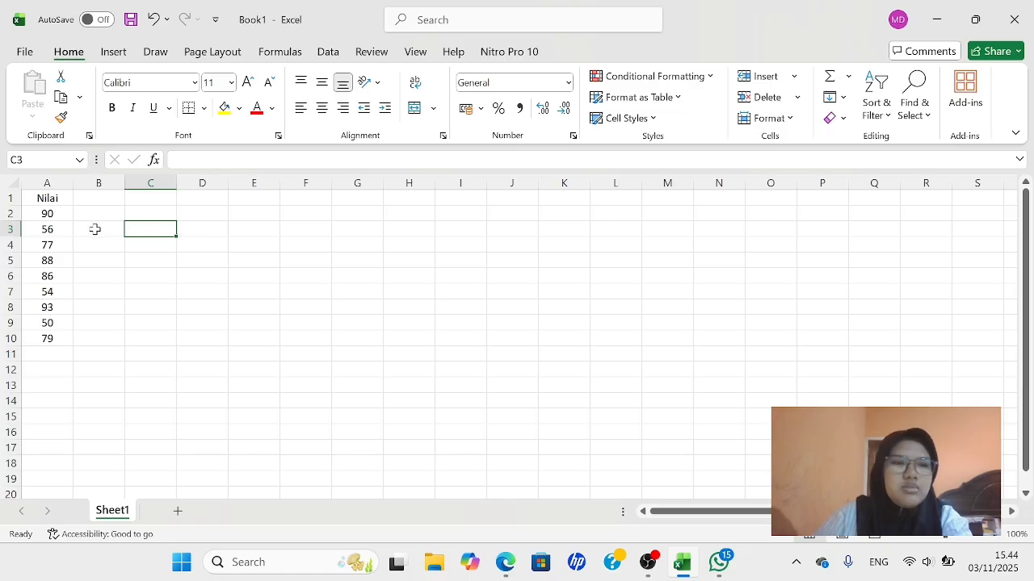
Merge and center cells B3:C3, and separately merge and center cells B4:C4
{"action": "left_click_drag", "start_coordinate": [89, 227], "coordinate": [150, 239]}
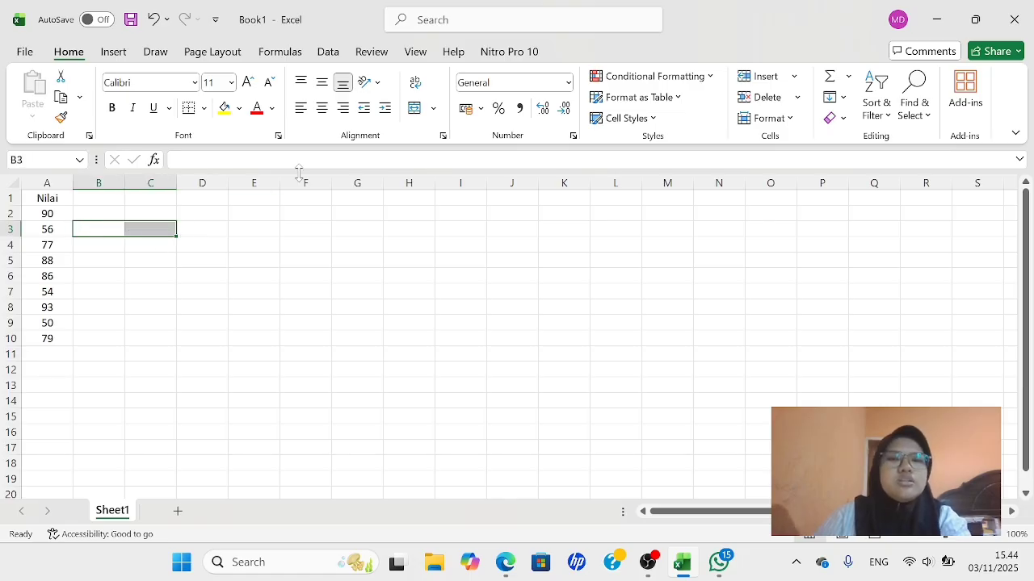
{"action": "left_click", "coordinate": [434, 110]}
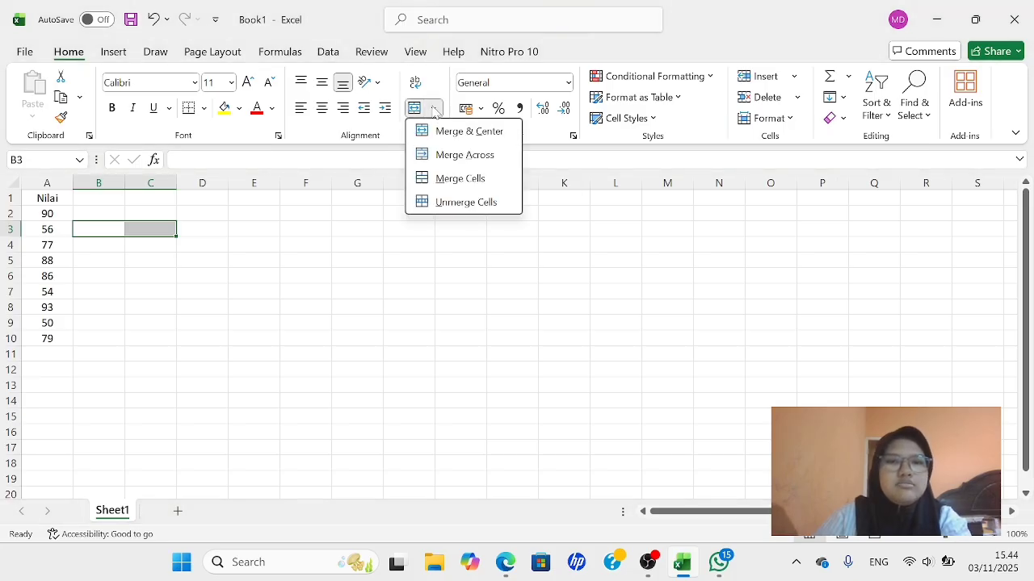
{"action": "left_click", "coordinate": [430, 136]}
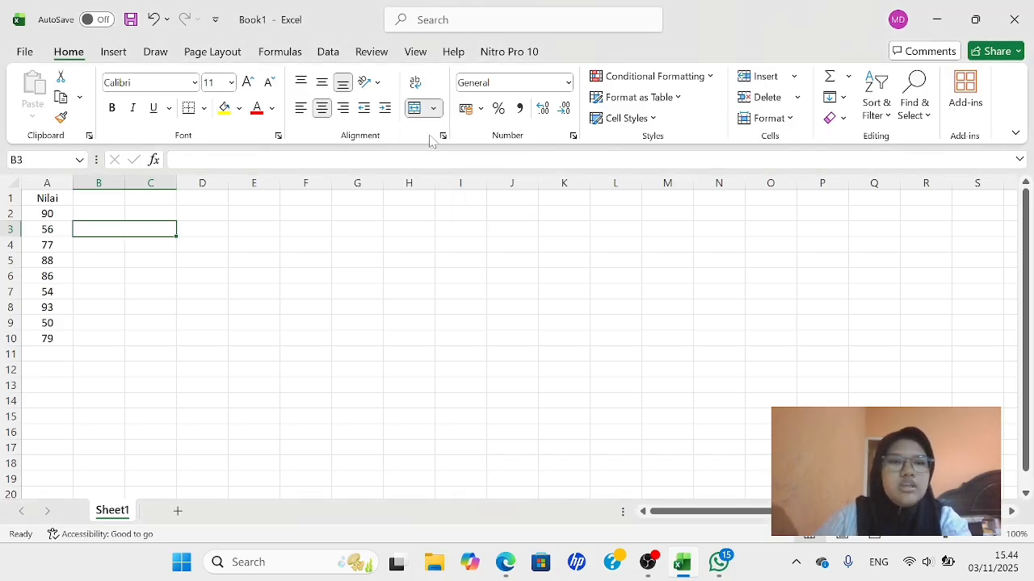
{"action": "left_click", "coordinate": [206, 226]}
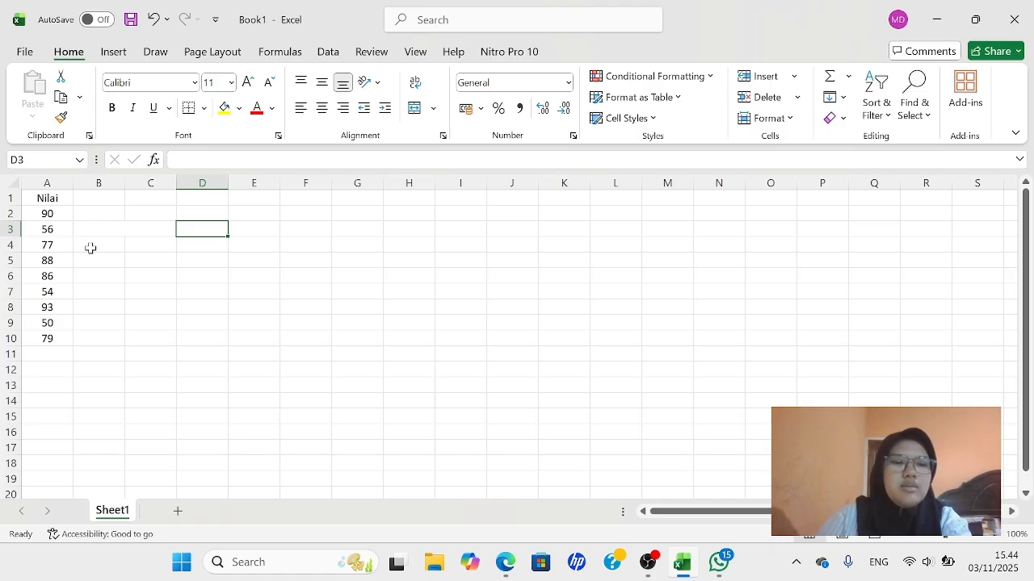
{"action": "left_click_drag", "start_coordinate": [91, 248], "coordinate": [166, 258]}
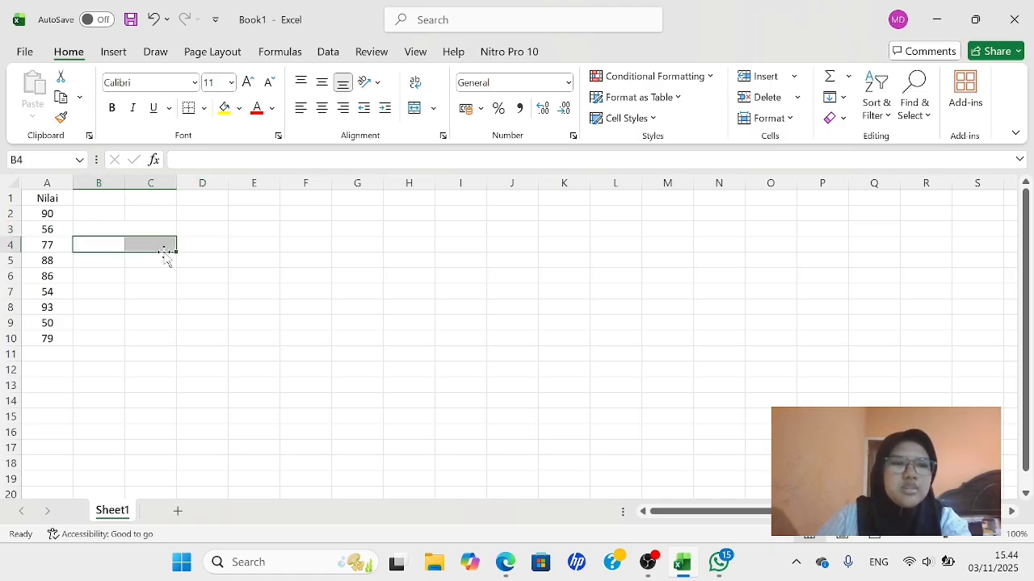
{"action": "left_click", "coordinate": [435, 113]}
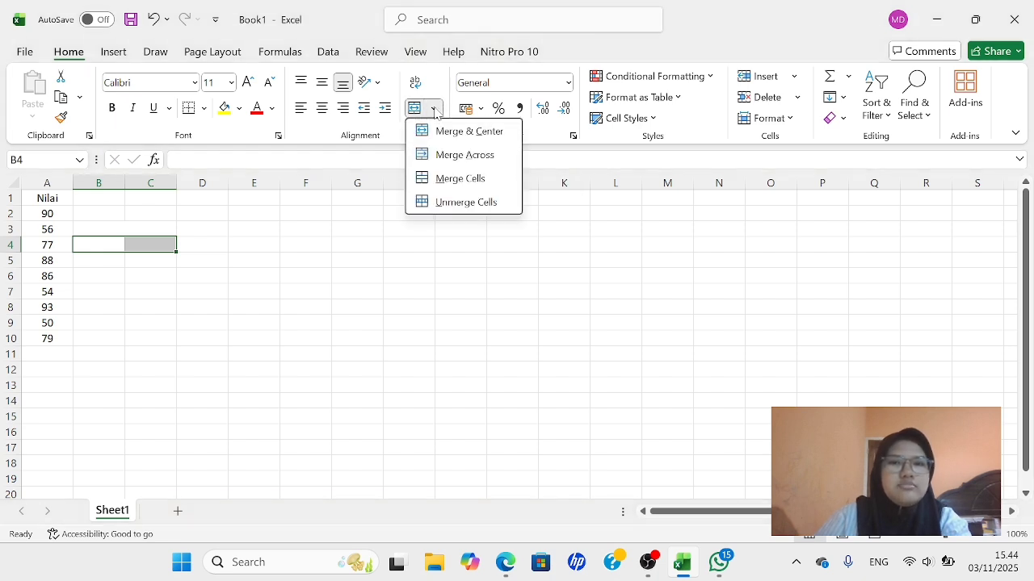
{"action": "left_click", "coordinate": [436, 131]}
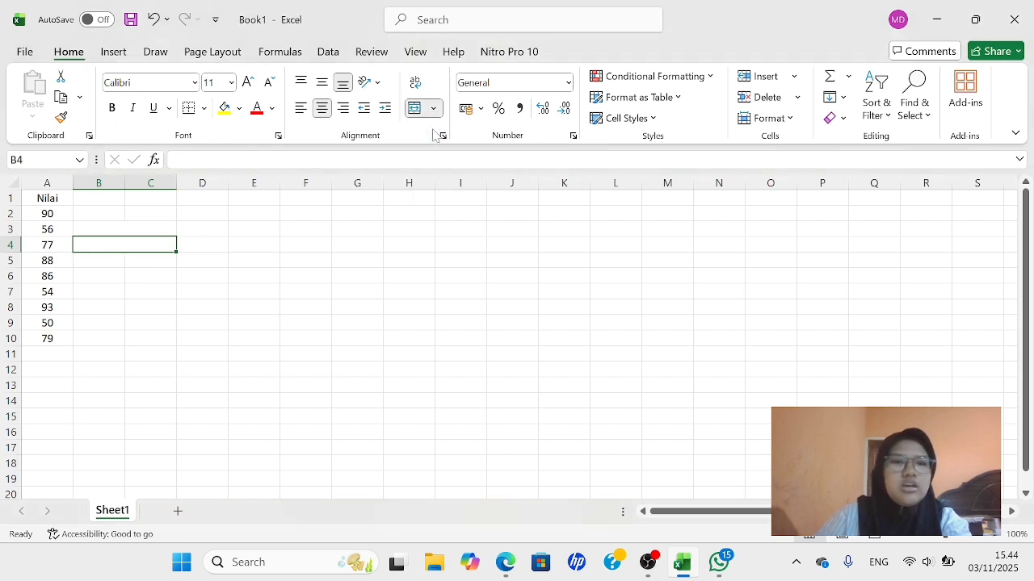
Enter the label Nilai Tertinggi in the merged cell B3:C3
{"action": "left_click", "coordinate": [111, 229]}
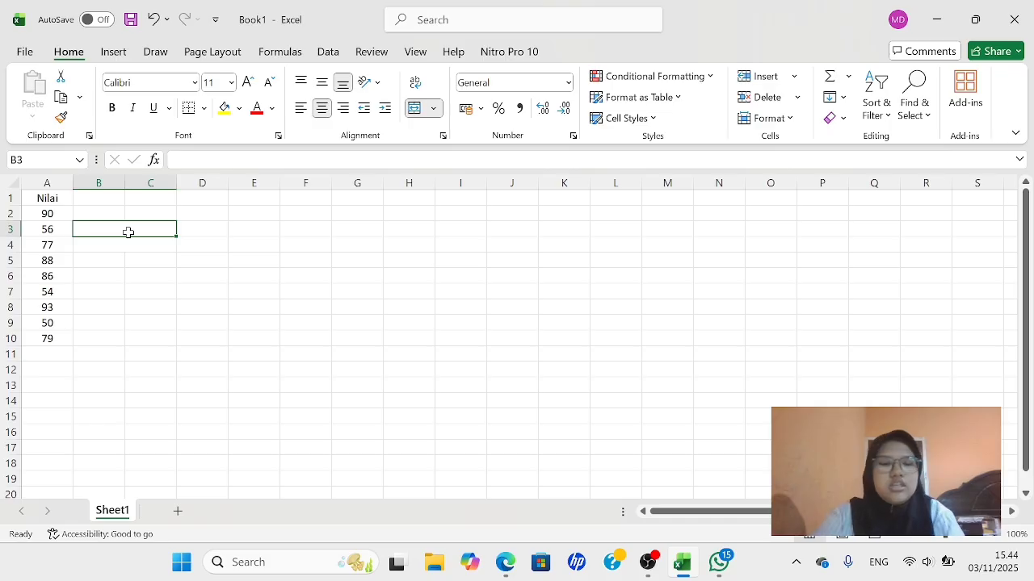
{"action": "type", "text": "Ni"}
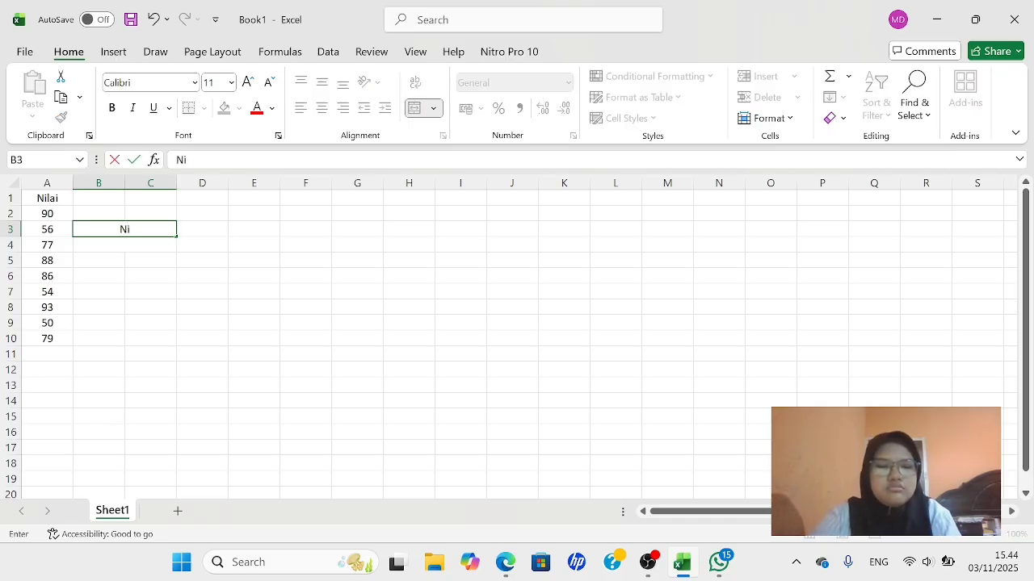
{"action": "type", "text": "lai Tertin"}
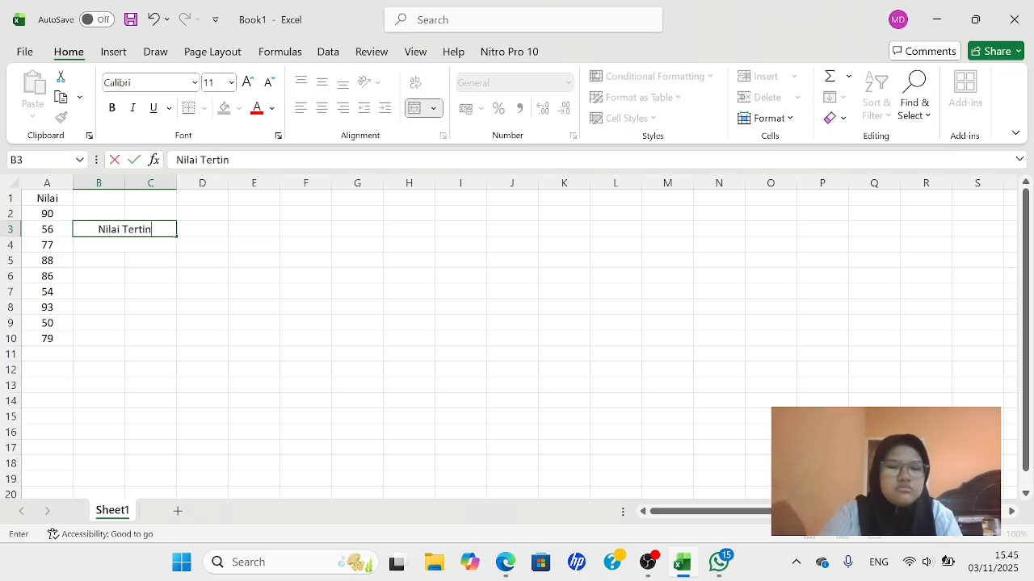
{"action": "type", "text": "ggi"}
{"action": "key", "text": "Return"}
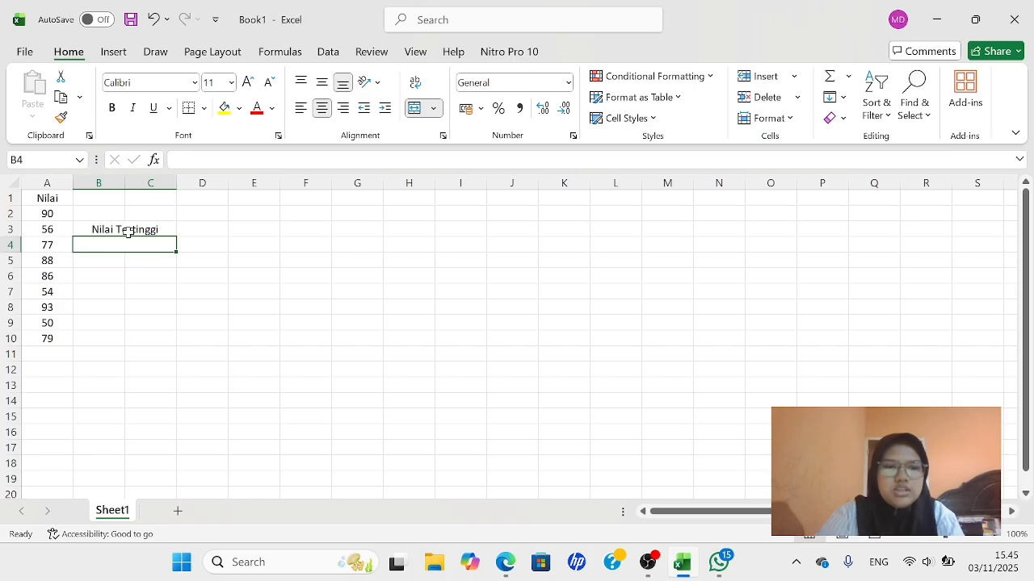
Enter the label Nilai Terendah in the merged cell B4:C4
{"action": "type", "text": "Nilai "}
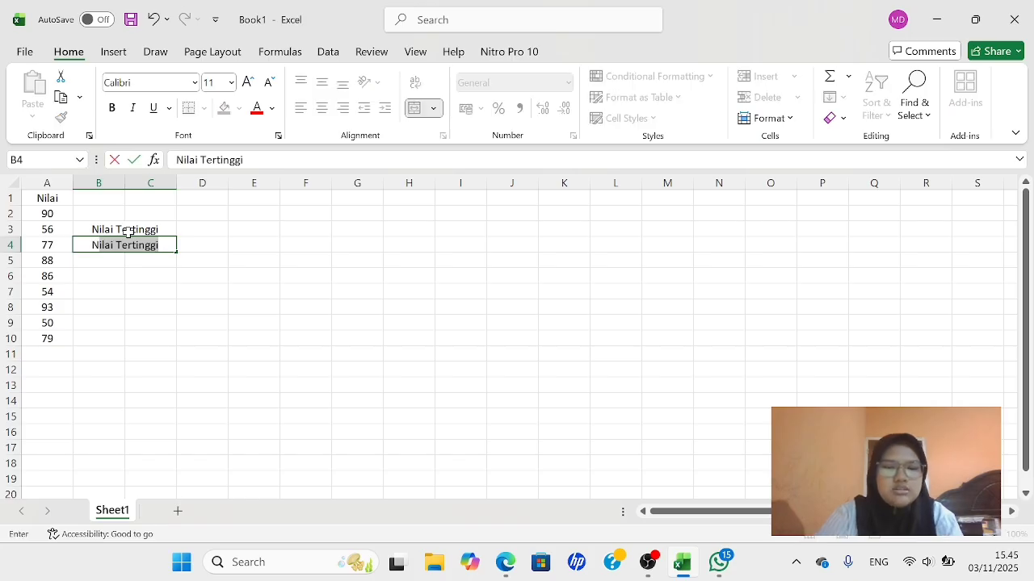
{"action": "type", "text": "TERK"}
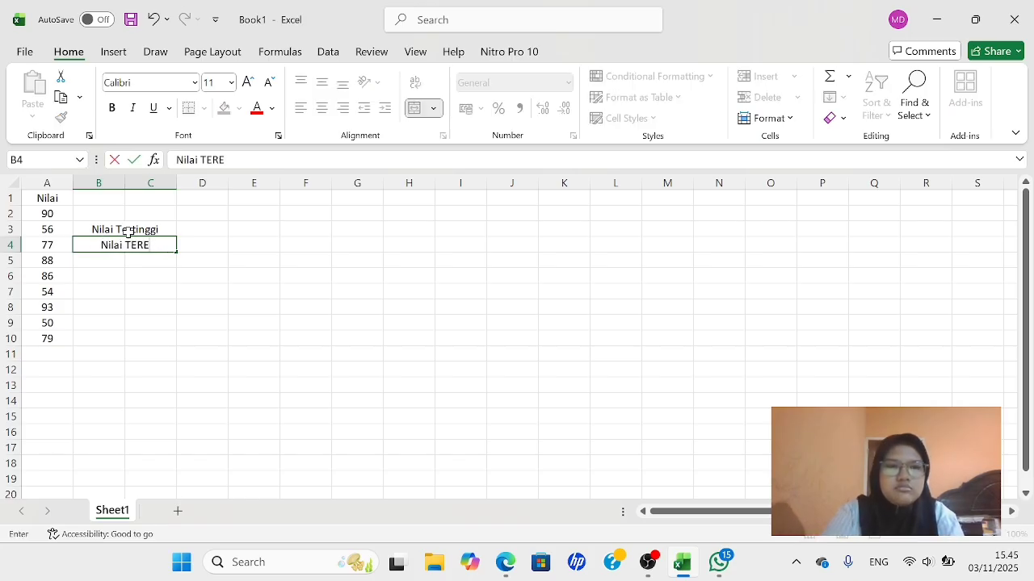
{"action": "key", "text": "BackSpace"}
{"action": "key", "text": "BackSpace"}
{"action": "key", "text": "BackSpace"}
{"action": "type", "text": "erendah"}
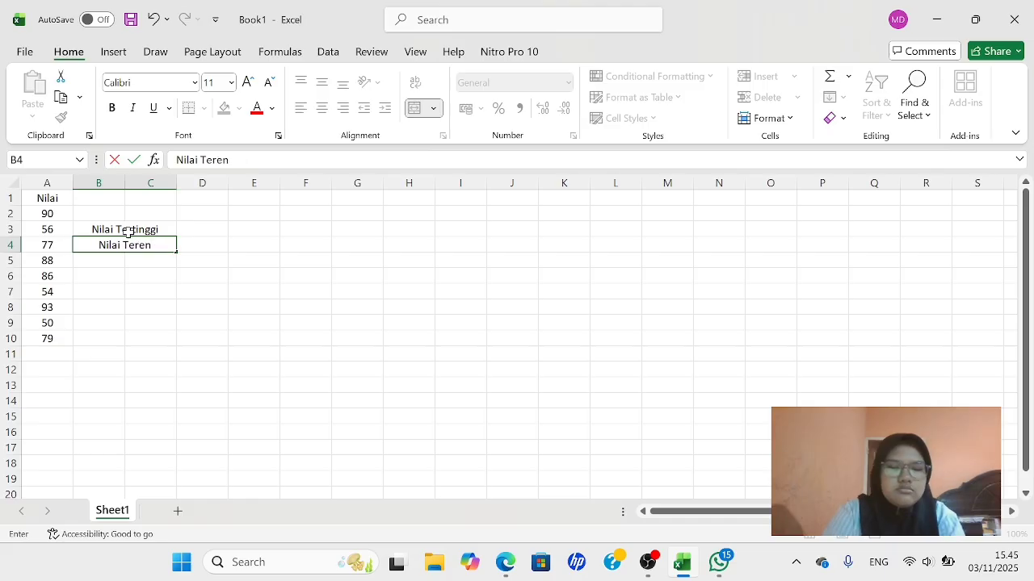
Enter the formula =MAX(A2:A10) in D3, beside the Nilai Tertinggi label
{"action": "left_click", "coordinate": [192, 230]}
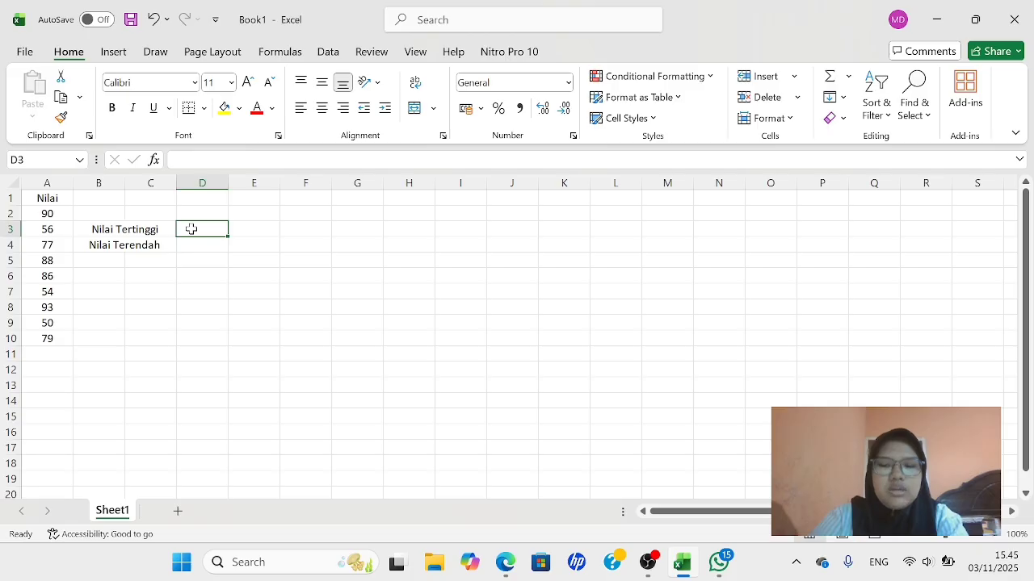
{"action": "type", "text": "="}
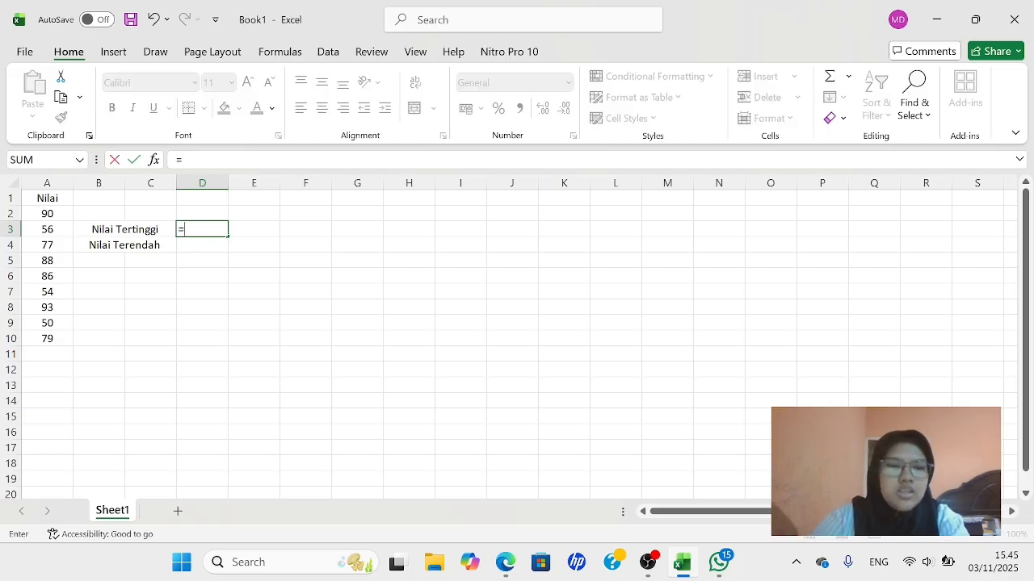
{"action": "type", "text": "M"}
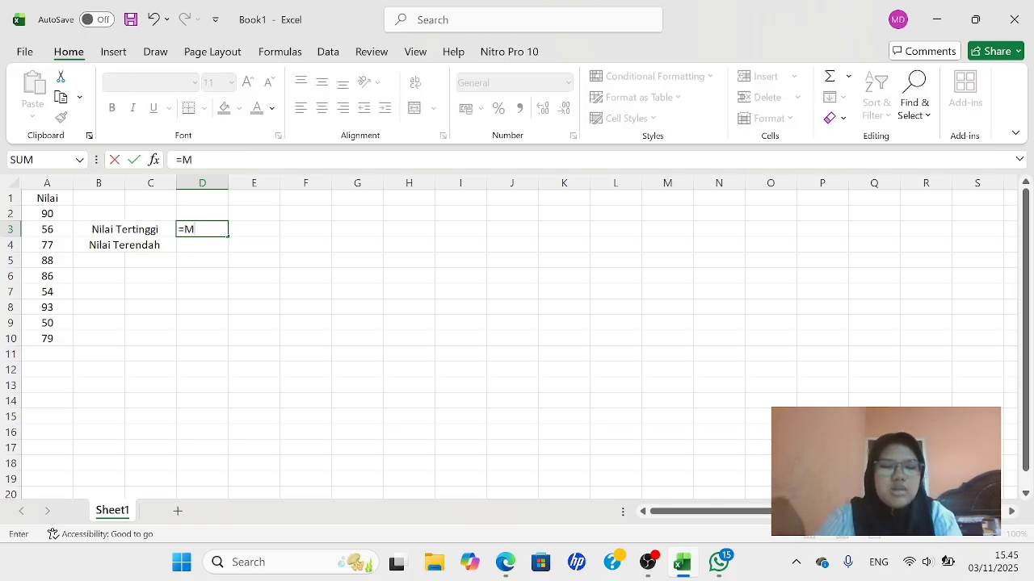
{"action": "type", "text": "AX"}
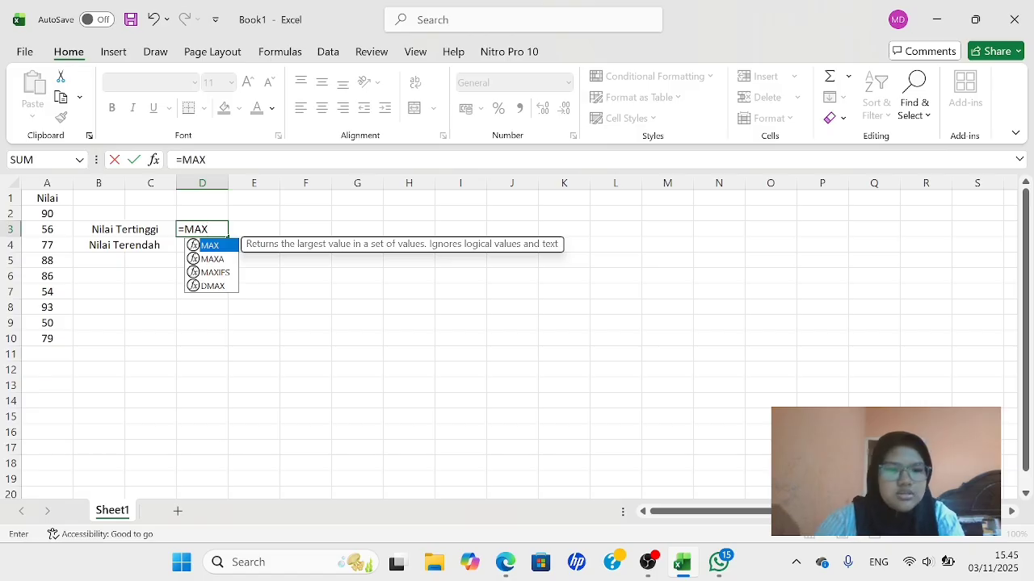
{"action": "type", "text": "("}
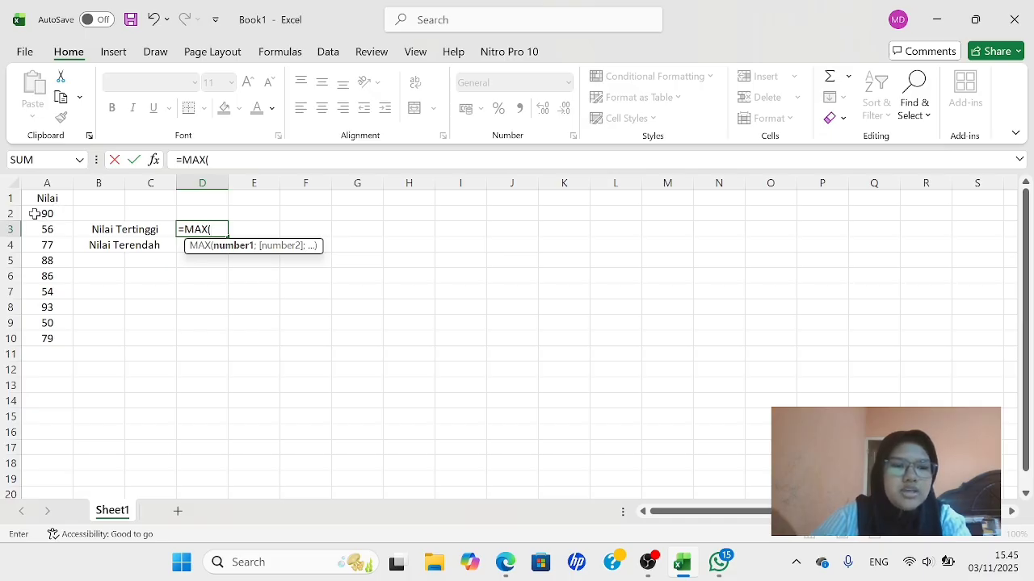
{"action": "left_click_drag", "start_coordinate": [34, 213], "coordinate": [50, 339]}
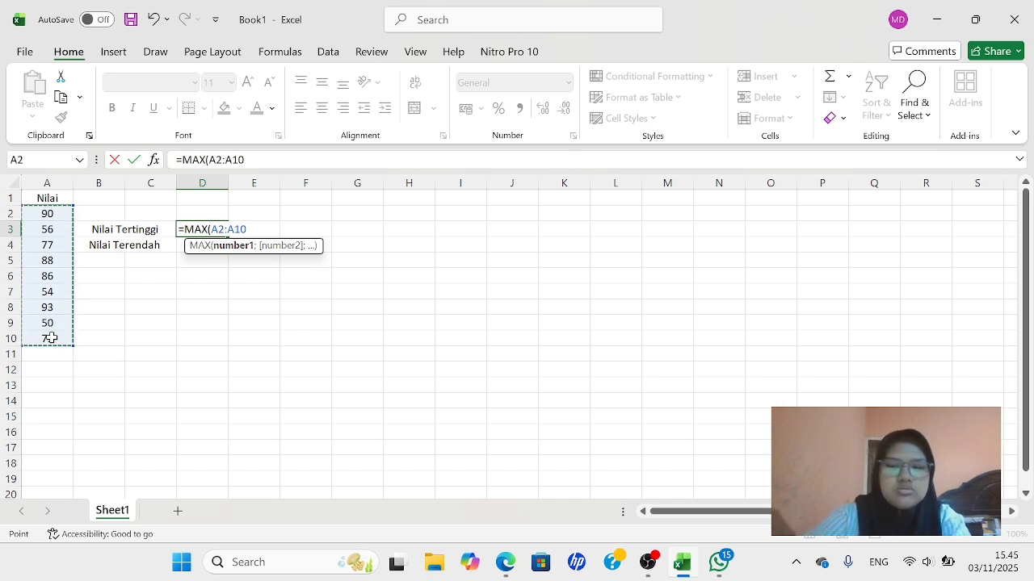
{"action": "type", "text": ")"}
{"action": "key", "text": "Return"}
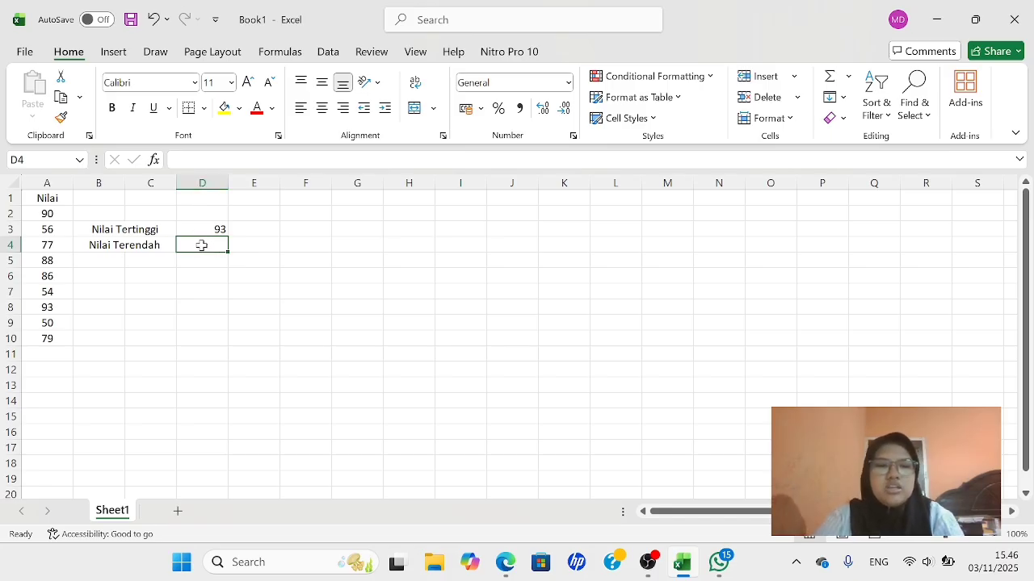
Enter the formula =MIN(A2:A10) in D4, beside the Nilai Terendah label
{"action": "type", "text": "="}
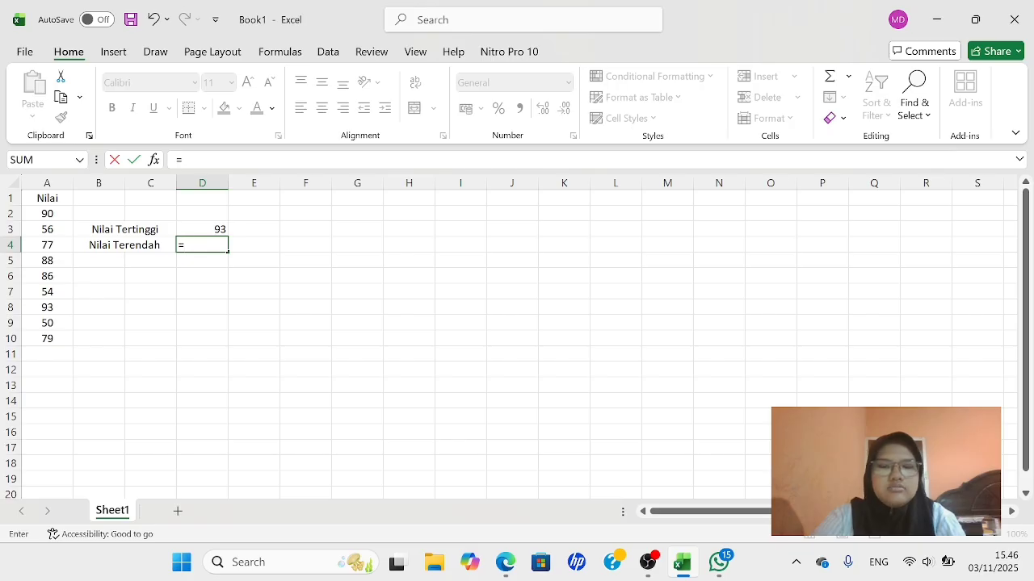
{"action": "type", "text": "MI"}
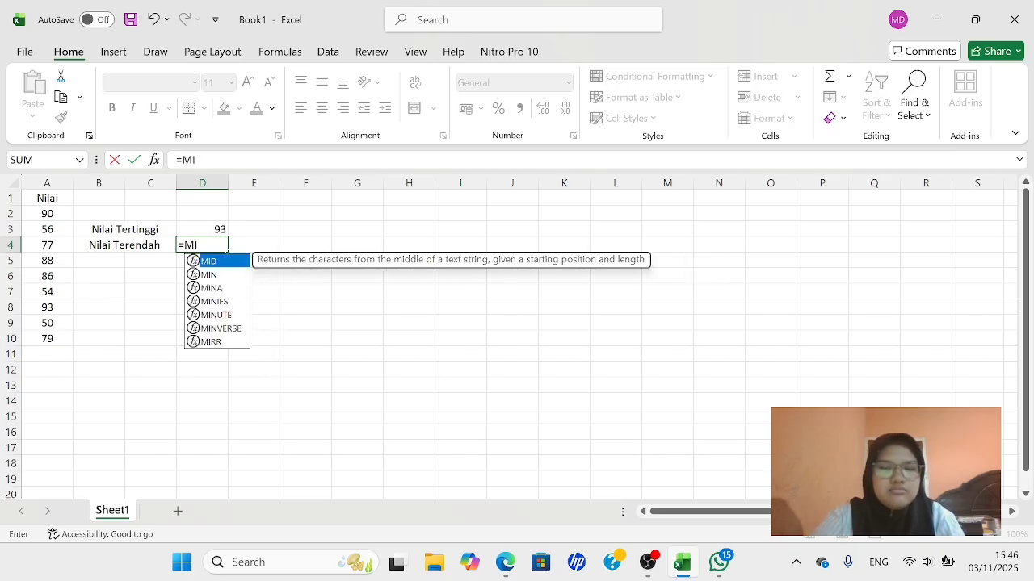
{"action": "type", "text": "N("}
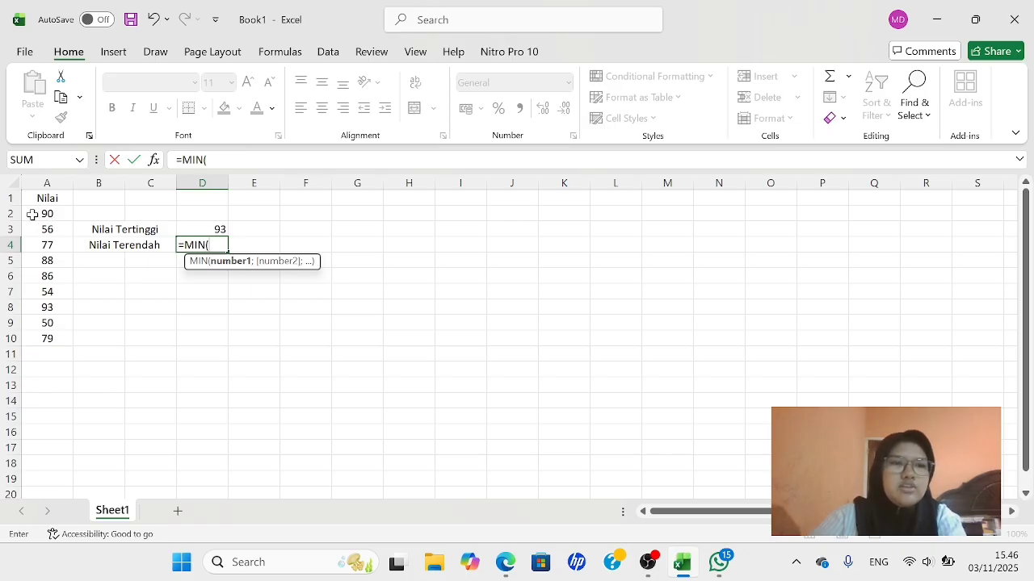
{"action": "left_click_drag", "start_coordinate": [33, 215], "coordinate": [51, 338]}
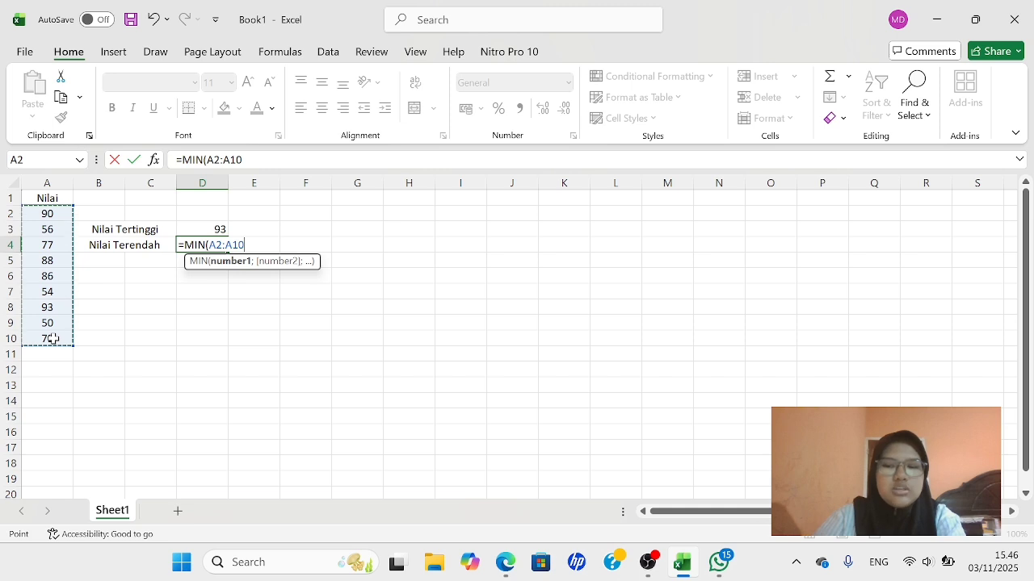
{"action": "type", "text": ")"}
{"action": "key", "text": "Return"}
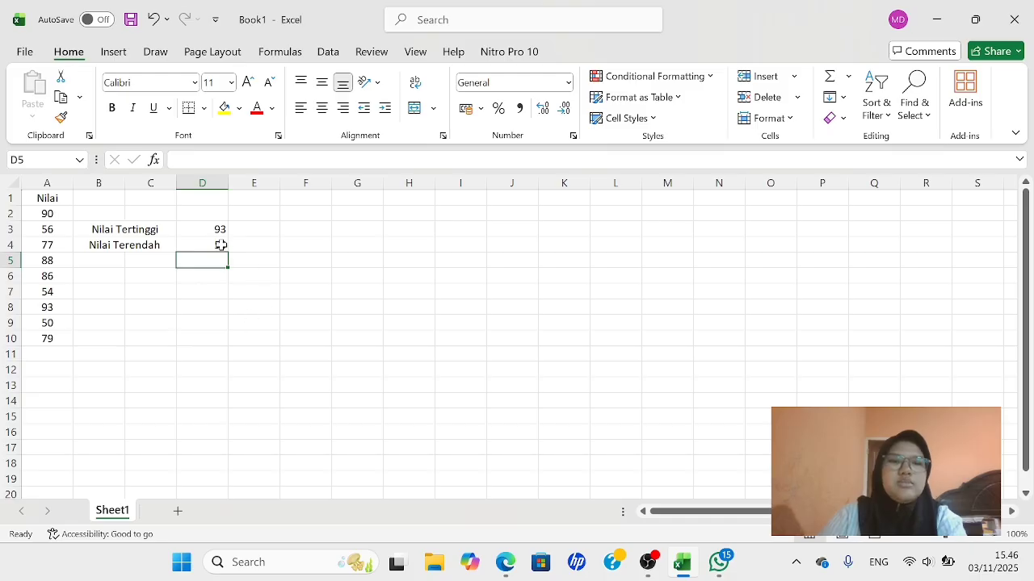
{"action": "left_click", "coordinate": [191, 228]}
{"action": "left_click", "coordinate": [198, 245]}
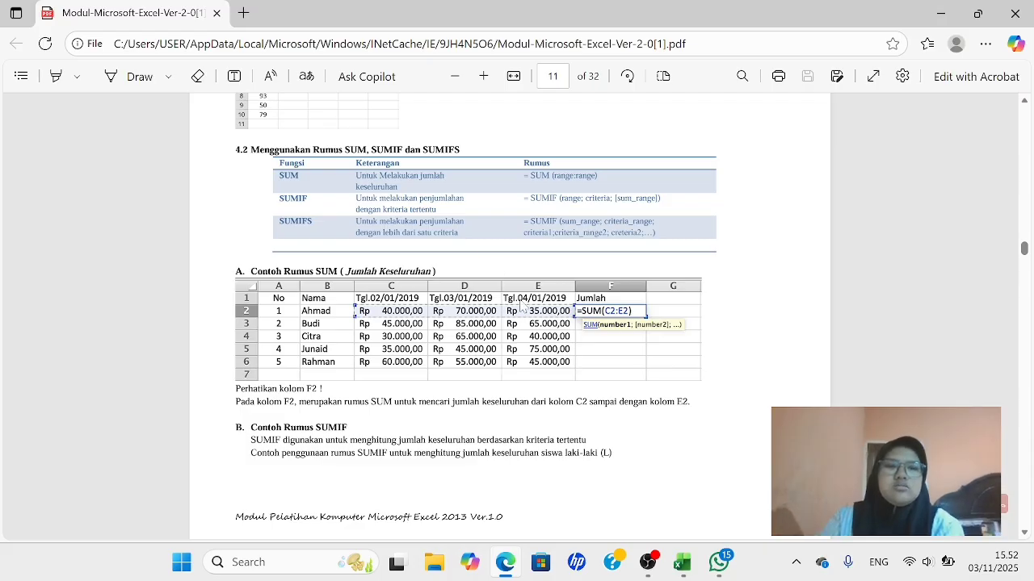
Switch from the PDF module to Excel and enter the headers No and Nama in A1 and B1 of Sheet2
{"action": "left_click", "coordinate": [678, 569]}
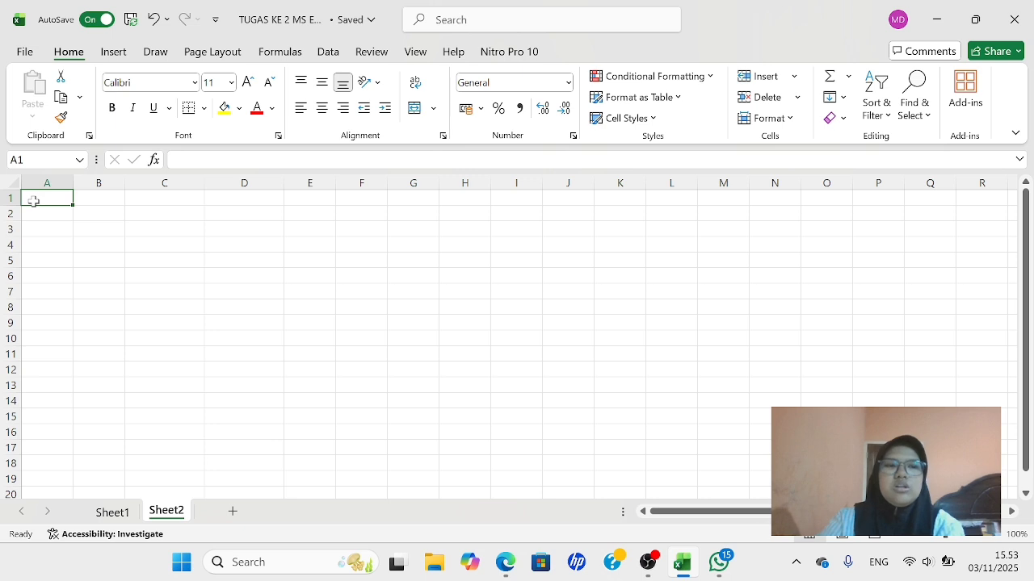
{"action": "type", "text": "o"}
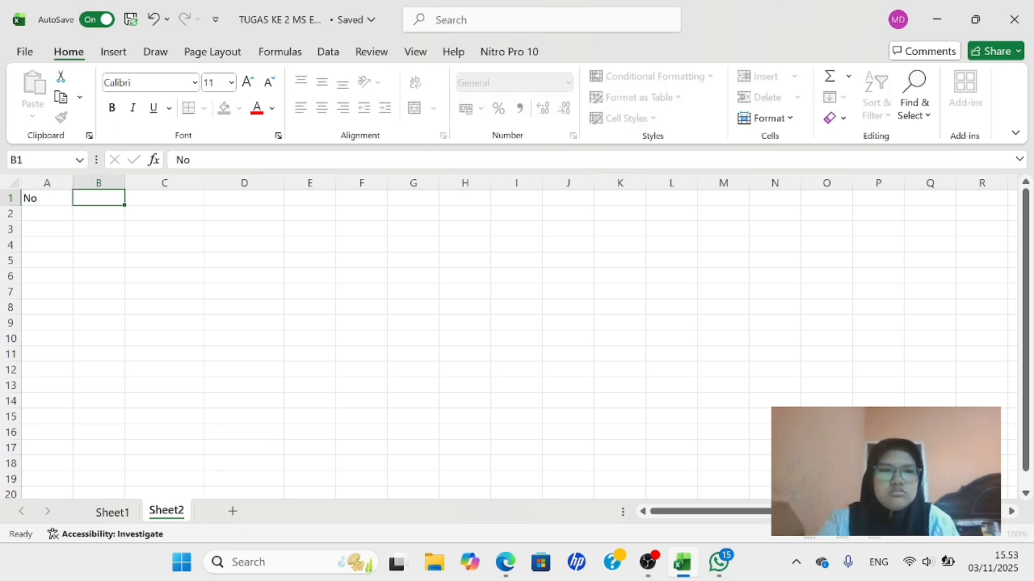
{"action": "key", "text": "Tab"}
{"action": "type", "text": "Nama"}
{"action": "key", "text": "Tab"}
Enter the headers Tgl.02/01/2019, Tgl.03/01/2019 and Tgl.04/01/2019 in C1:E1 and fit column E to its header
{"action": "type", "text": "Tgl"}
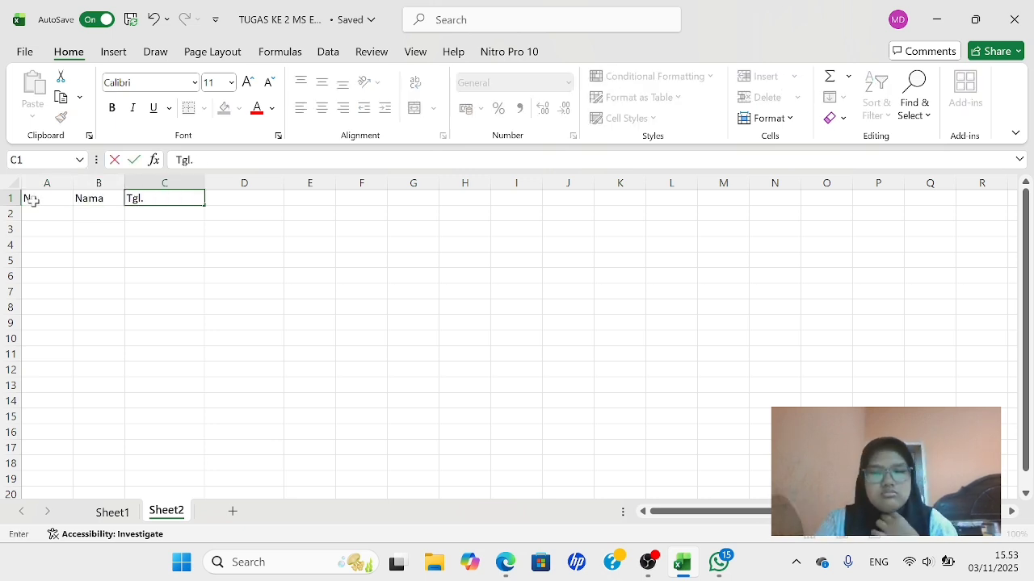
{"action": "type", "text": ".02/01/2019"}
{"action": "key", "text": "Tab"}
{"action": "type", "text": "Tgl.03/01/2019"}
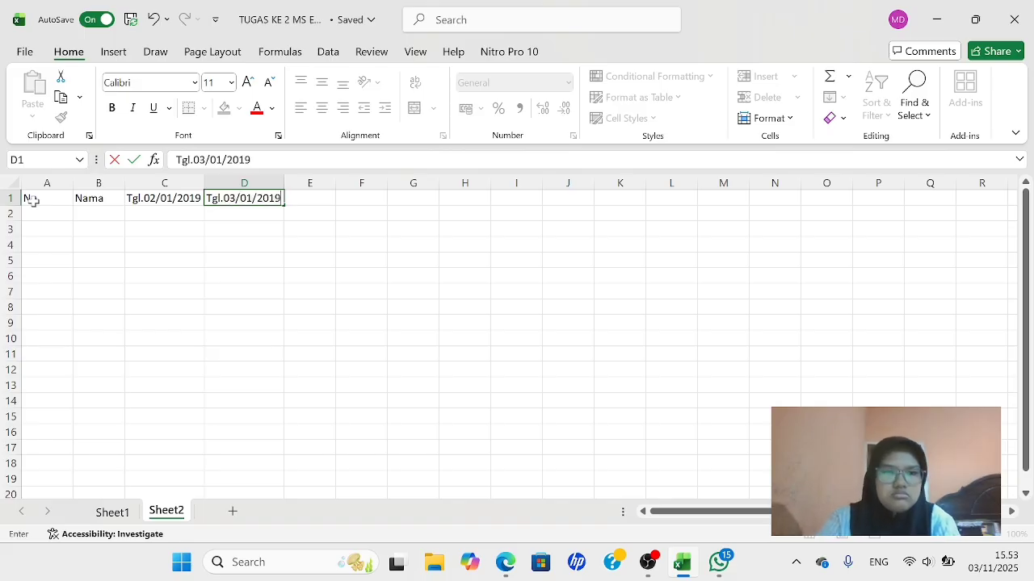
{"action": "key", "text": "Tab"}
{"action": "type", "text": "Tgl.04/01/"}
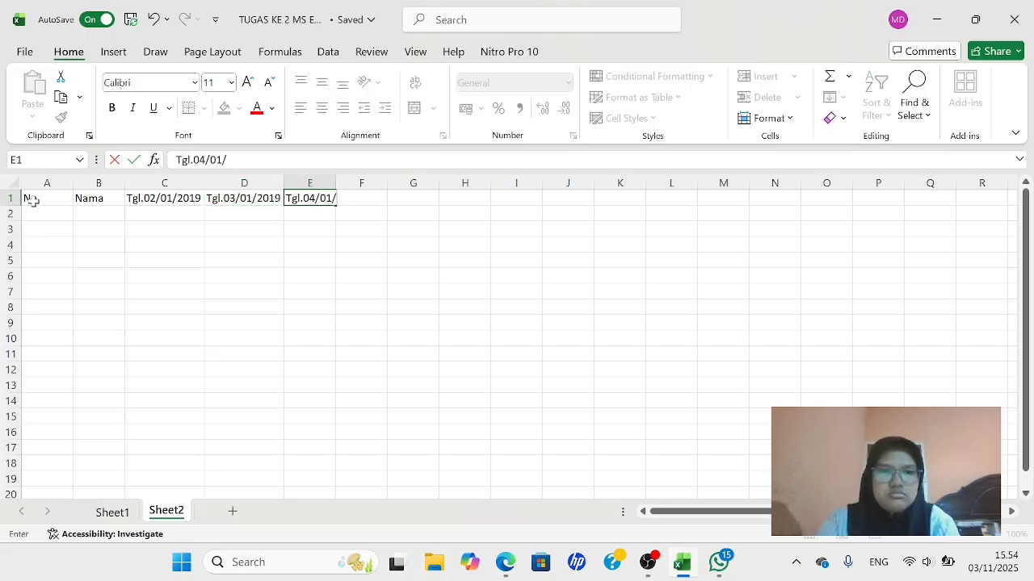
{"action": "type", "text": "2019"}
{"action": "double_click", "coordinate": [336, 183]}
Enter the header Jumlah in F1 and widen column F
{"action": "left_click", "coordinate": [392, 200]}
{"action": "type", "text": "Jumlah"}
{"action": "left_click", "coordinate": [402, 184]}
{"action": "left_click_drag", "start_coordinate": [402, 211], "coordinate": [405, 182]}
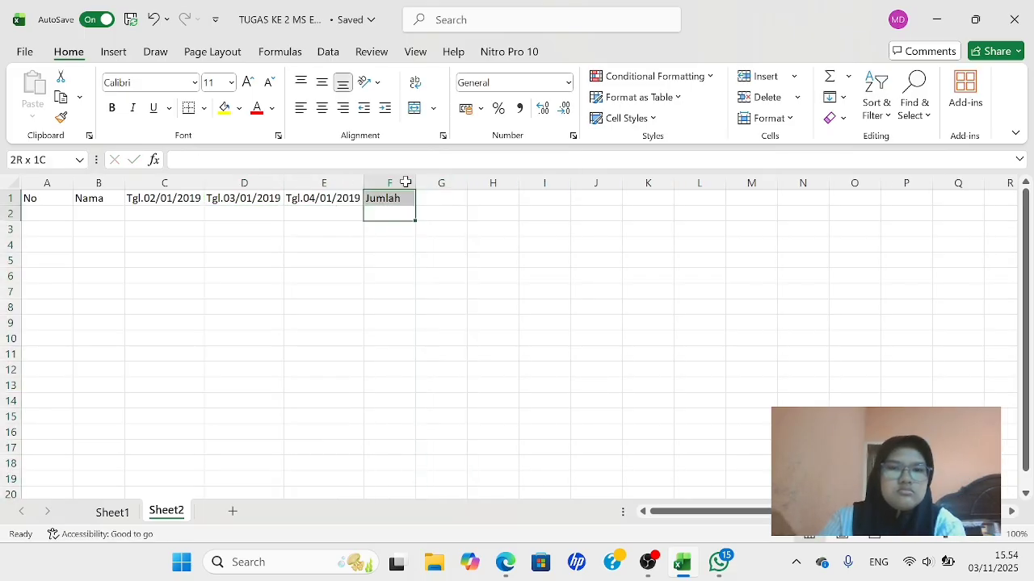
{"action": "left_click_drag", "start_coordinate": [415, 183], "coordinate": [441, 182]}
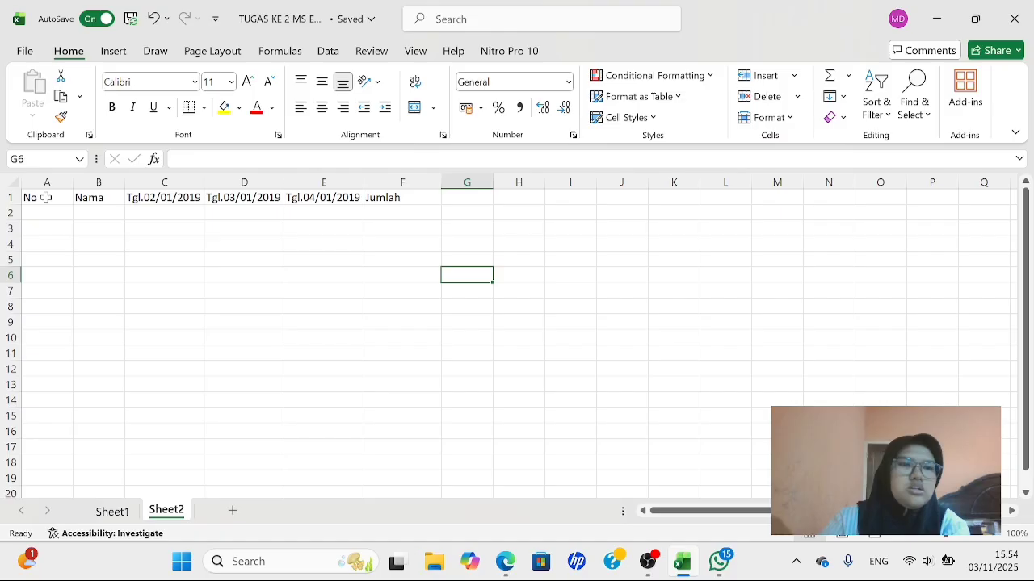
Center the header texts in A1:F1 horizontally
{"action": "left_click", "coordinate": [44, 197]}
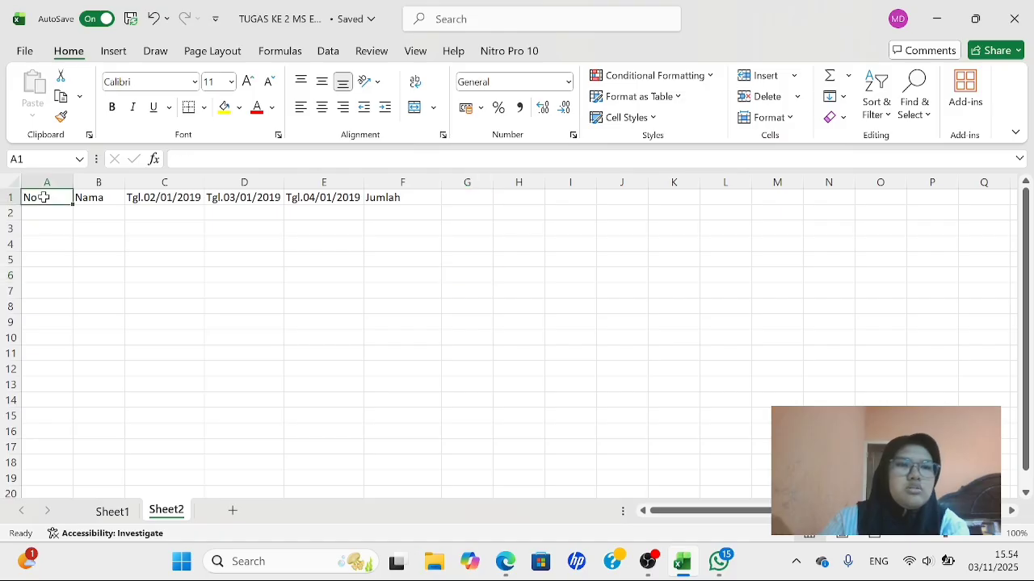
{"action": "left_click_drag", "start_coordinate": [44, 198], "coordinate": [423, 196]}
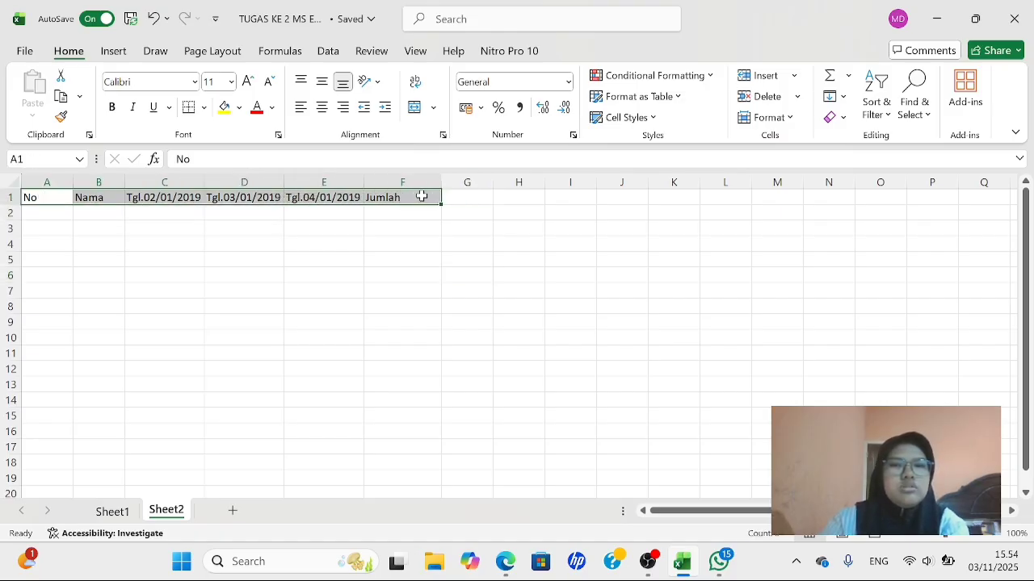
{"action": "left_click", "coordinate": [321, 106]}
{"action": "left_click", "coordinate": [323, 306]}
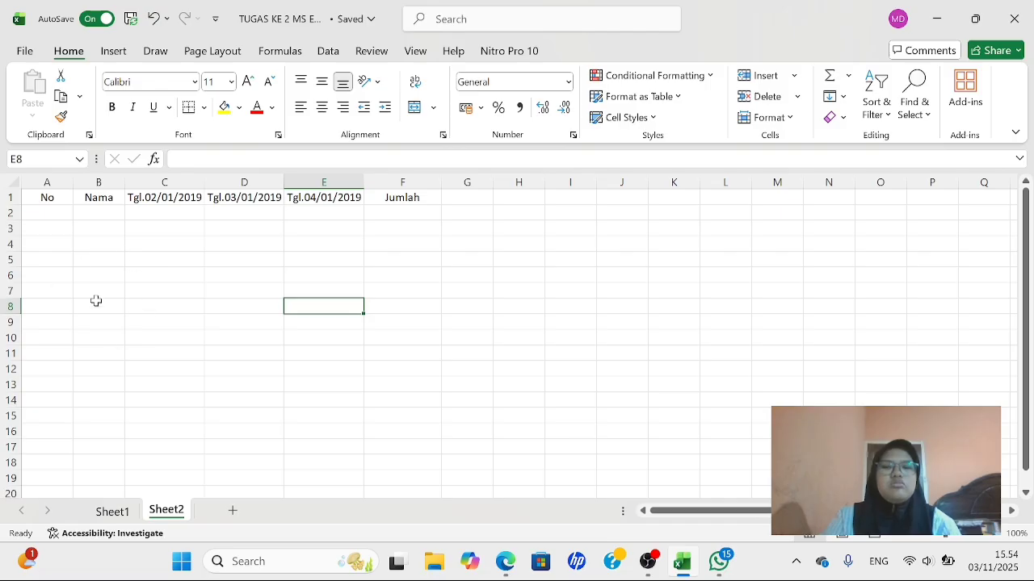
Number the five rows under No from 1 to 5 in A2:A6
{"action": "left_click", "coordinate": [34, 212]}
{"action": "type", "text": "1"}
{"action": "key", "text": "Return"}
{"action": "type", "text": "2"}
{"action": "key", "text": "Return"}
{"action": "type", "text": "3"}
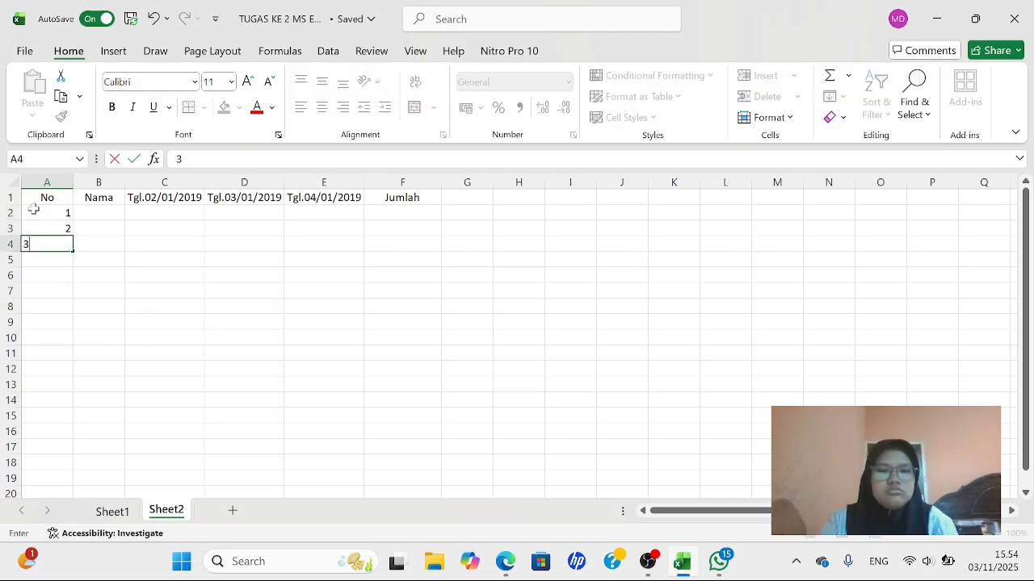
{"action": "key", "text": "Return"}
{"action": "type", "text": "4"}
{"action": "key", "text": "Return"}
{"action": "type", "text": "5"}
{"action": "key", "text": "Return"}
Fill in the five people's names from the module under Nama in B2:B6
{"action": "key", "text": "Up"}
{"action": "key", "text": "Right"}
{"action": "type", "text": "Rahman"}
{"action": "key", "text": "Up"}
{"action": "type", "text": "Junaid"}
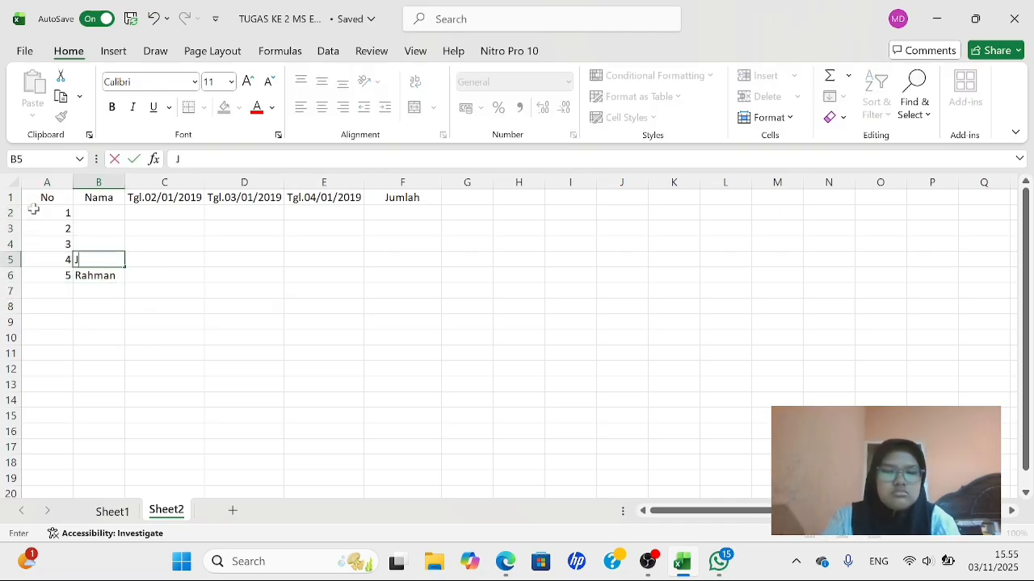
{"action": "key", "text": "Up"}
{"action": "type", "text": "Citra"}
{"action": "key", "text": "Up"}
{"action": "type", "text": "Budi"}
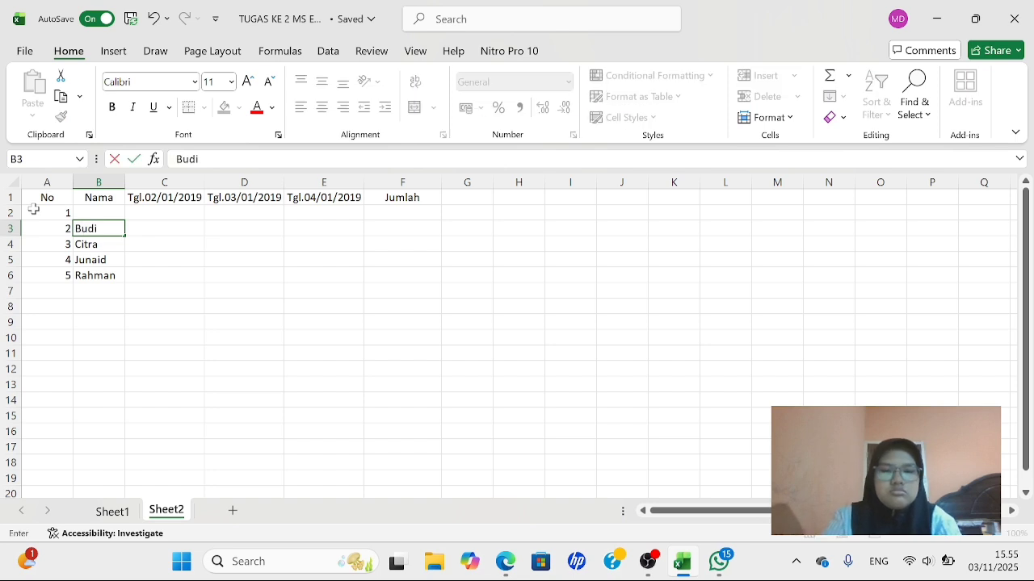
{"action": "key", "text": "Up"}
{"action": "type", "text": "Ahmad"}
{"action": "key", "text": "Right"}
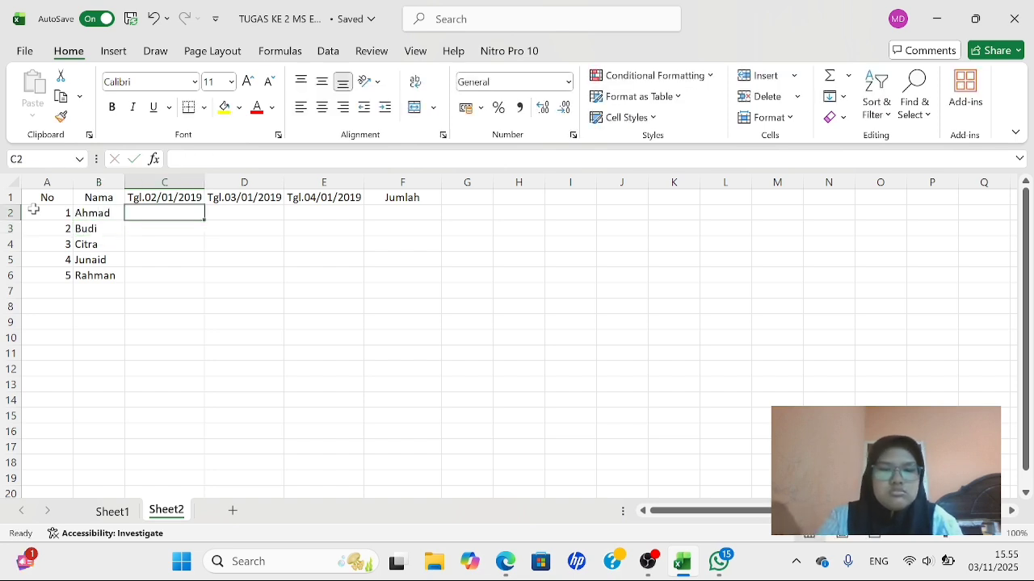
Enter the amounts 40000, 45000, 30000, 35000 and 60000 under Tgl.02/01/2019 in C2:C6
{"action": "type", "text": "4000"}
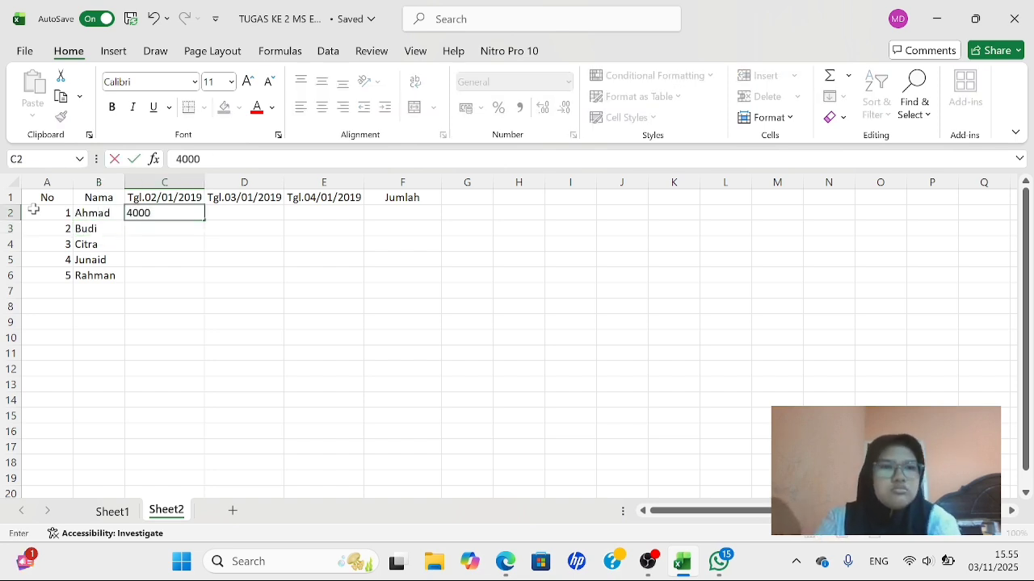
{"action": "type", "text": "0"}
{"action": "key", "text": "Return"}
{"action": "type", "text": "45000"}
{"action": "key", "text": "Return"}
{"action": "type", "text": "30000"}
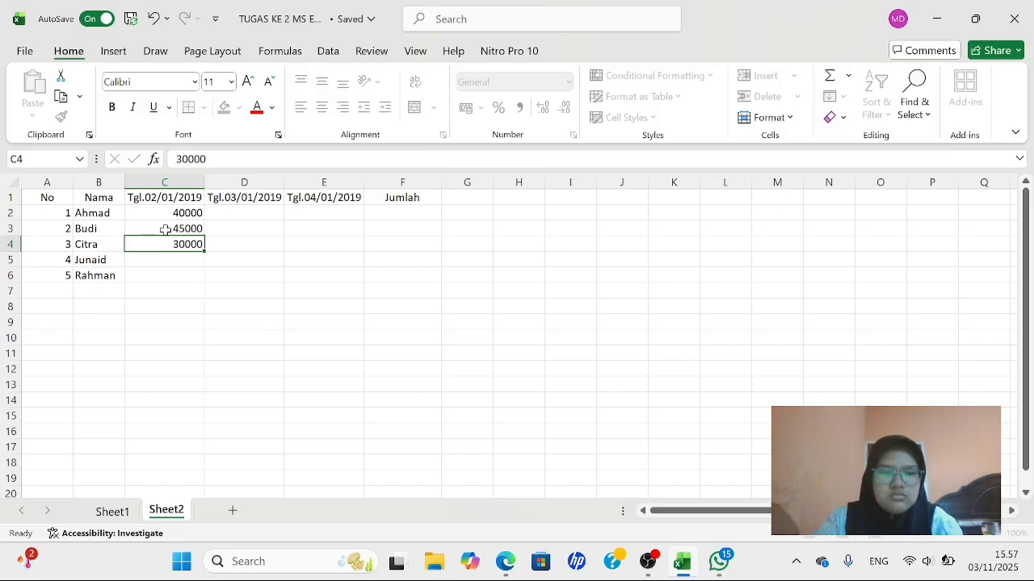
{"action": "key", "text": "Return"}
{"action": "type", "text": "35000"}
{"action": "key", "text": "Return"}
{"action": "type", "text": "60000"}
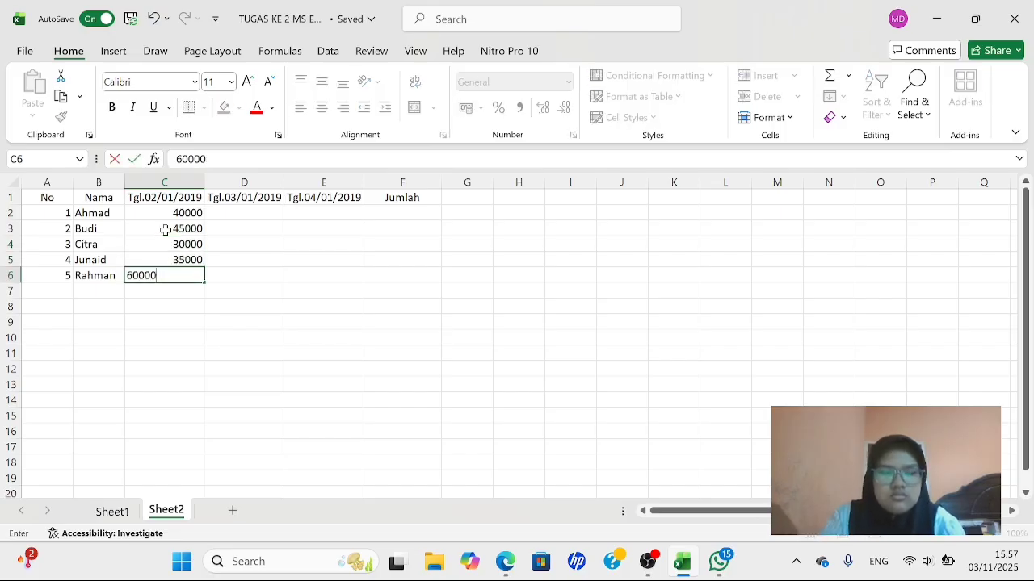
{"action": "key", "text": "Right"}
Enter the amounts 70000, 85000, 65000, 45000 and 55000 under Tgl.03/01/2019 in D2:D6
{"action": "type", "text": "55000"}
{"action": "key", "text": "Up"}
{"action": "type", "text": "45000"}
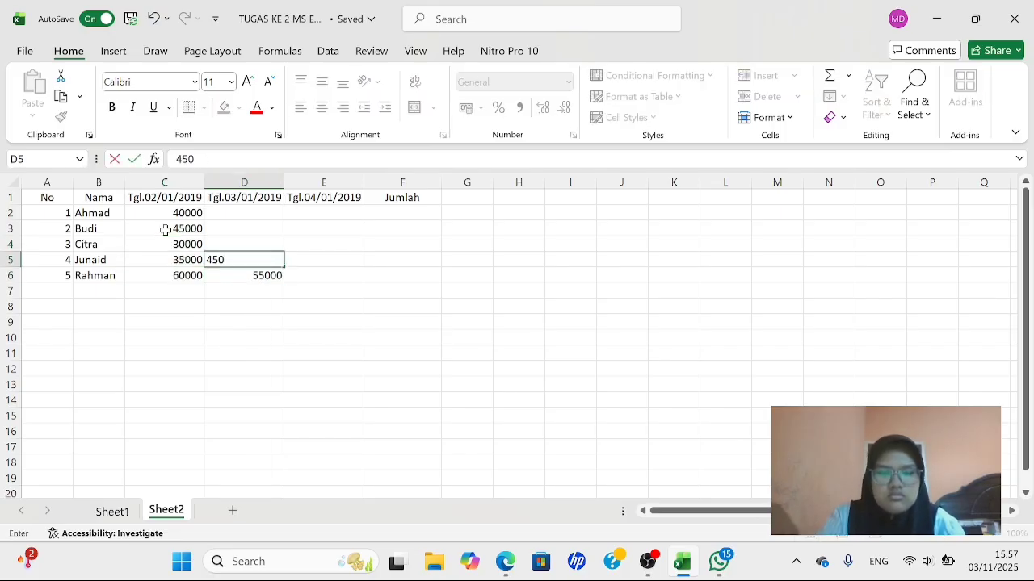
{"action": "key", "text": "Up"}
{"action": "type", "text": "65000"}
{"action": "key", "text": "Up"}
{"action": "type", "text": "85000"}
{"action": "key", "text": "Up"}
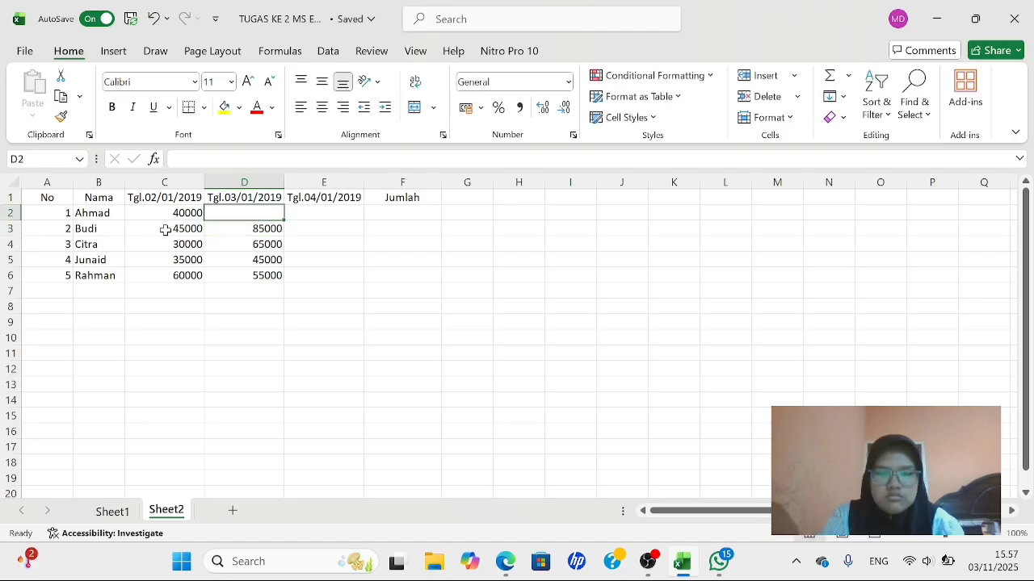
{"action": "type", "text": "70000"}
{"action": "key", "text": "Right"}
Enter the amounts 35000, 65000, 40000, 75000 and 45000 under Tgl.04/01/2019 in E2:E6
{"action": "type", "text": "35000"}
{"action": "key", "text": "Return"}
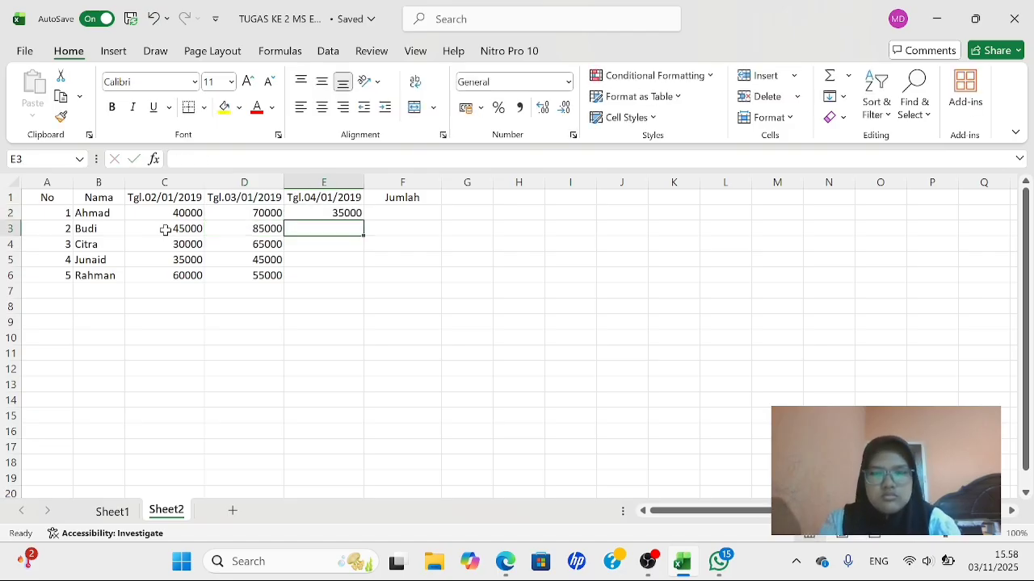
{"action": "type", "text": "65000"}
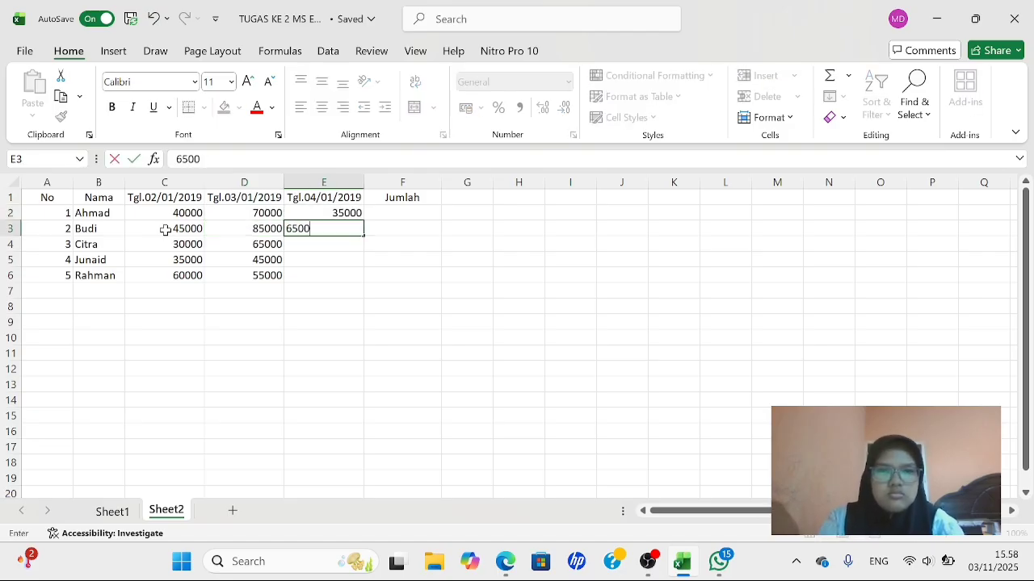
{"action": "key", "text": "Return"}
{"action": "type", "text": "40000"}
{"action": "key", "text": "Return"}
{"action": "type", "text": "75000"}
{"action": "key", "text": "Return"}
{"action": "type", "text": "45000"}
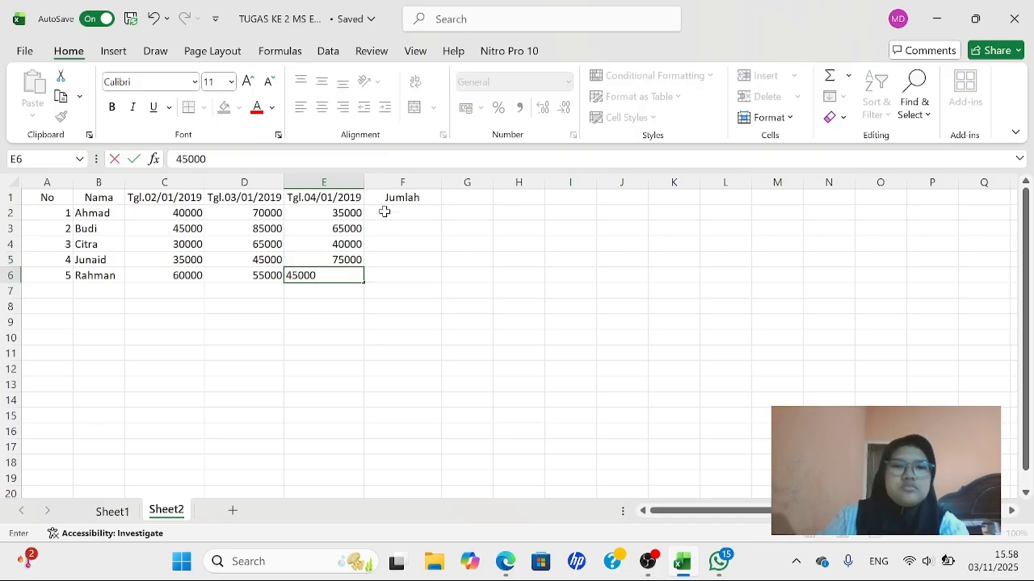
{"action": "left_click", "coordinate": [518, 259]}
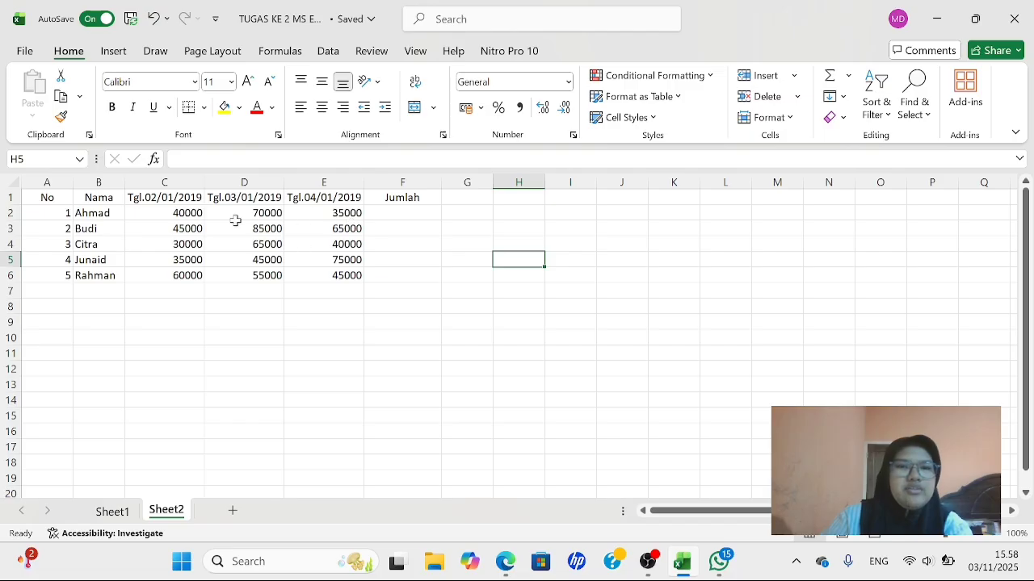
Format the amounts in C2:E6 as Currency with the Rp symbol and two decimal places
{"action": "left_click_drag", "start_coordinate": [151, 214], "coordinate": [308, 273]}
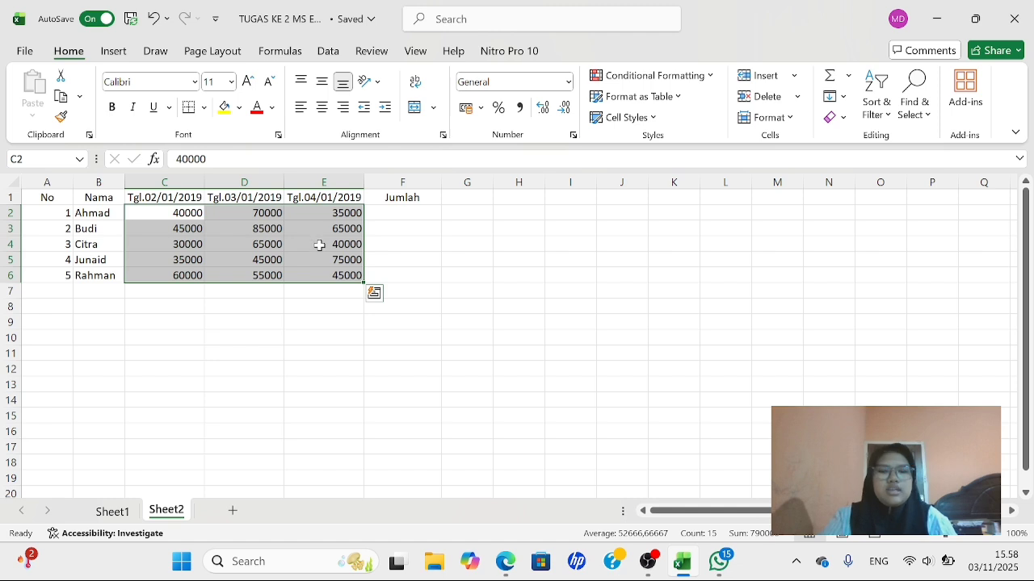
{"action": "right_click", "coordinate": [320, 245]}
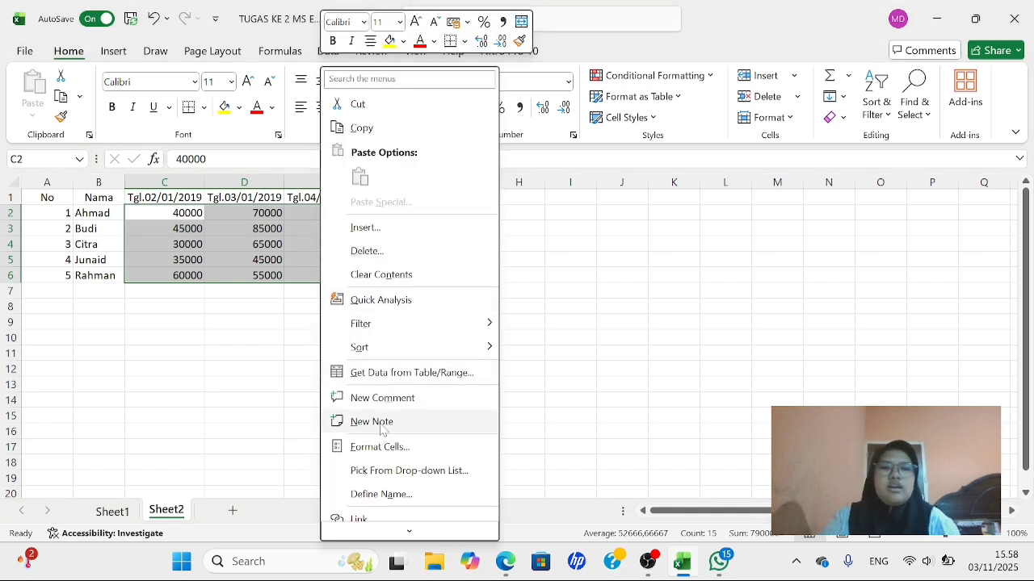
{"action": "left_click", "coordinate": [364, 448]}
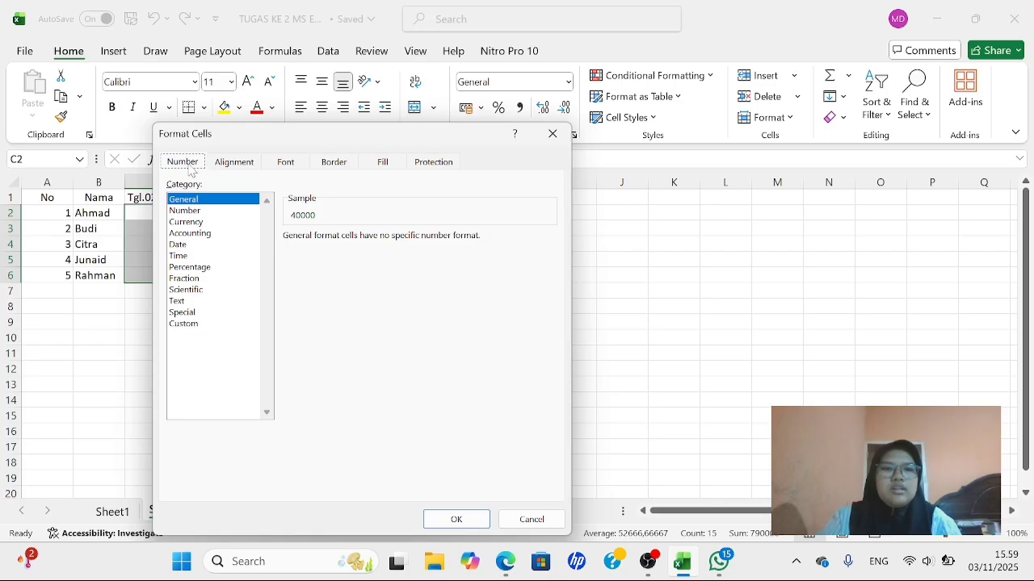
{"action": "left_click", "coordinate": [182, 211]}
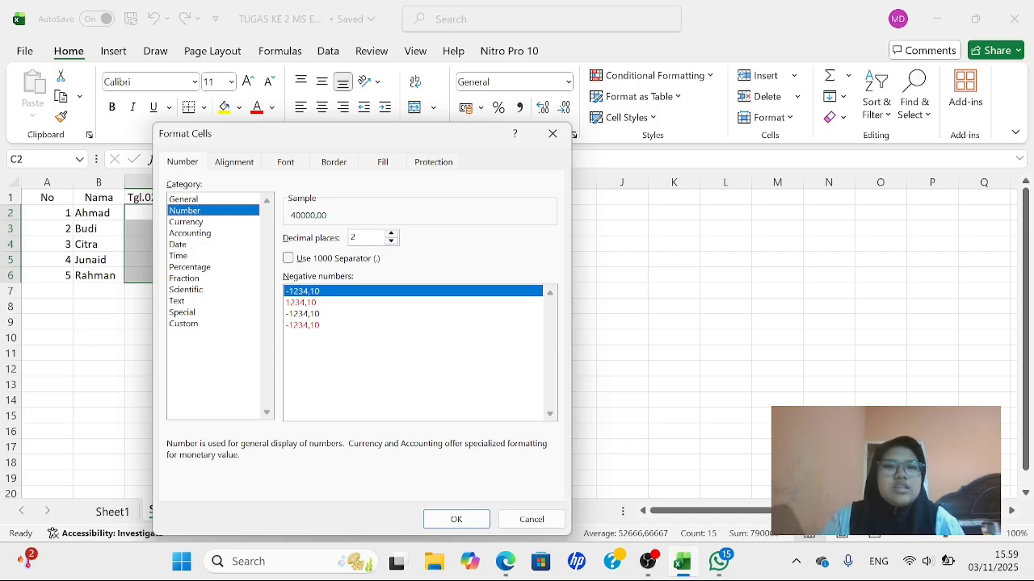
{"action": "left_click", "coordinate": [289, 259]}
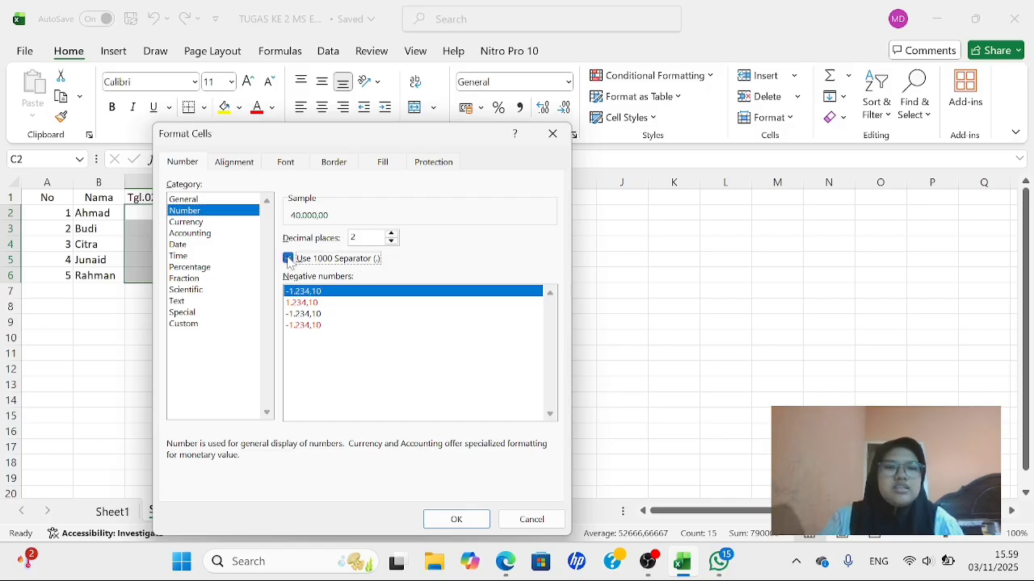
{"action": "left_click", "coordinate": [186, 223]}
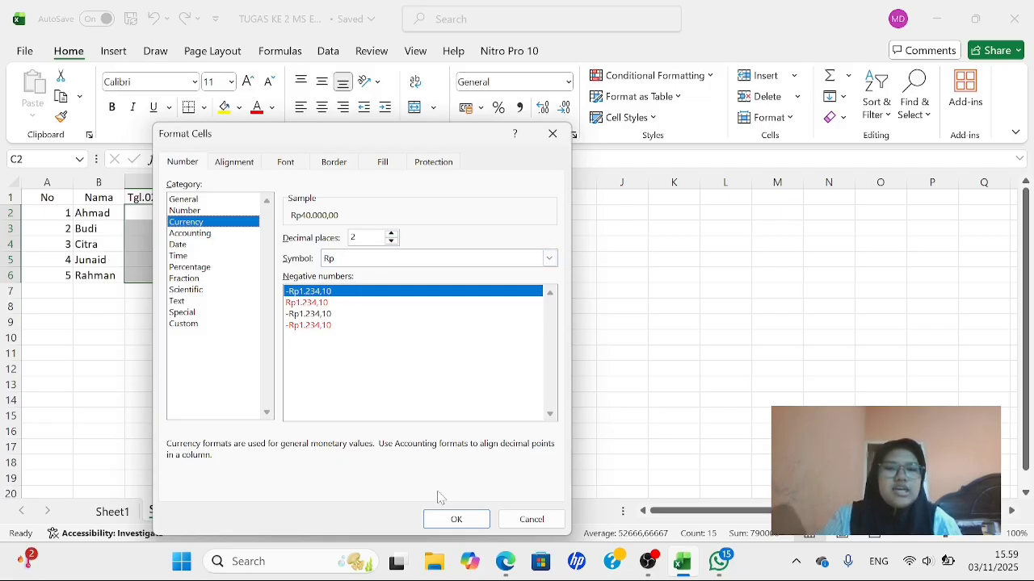
{"action": "left_click", "coordinate": [456, 520]}
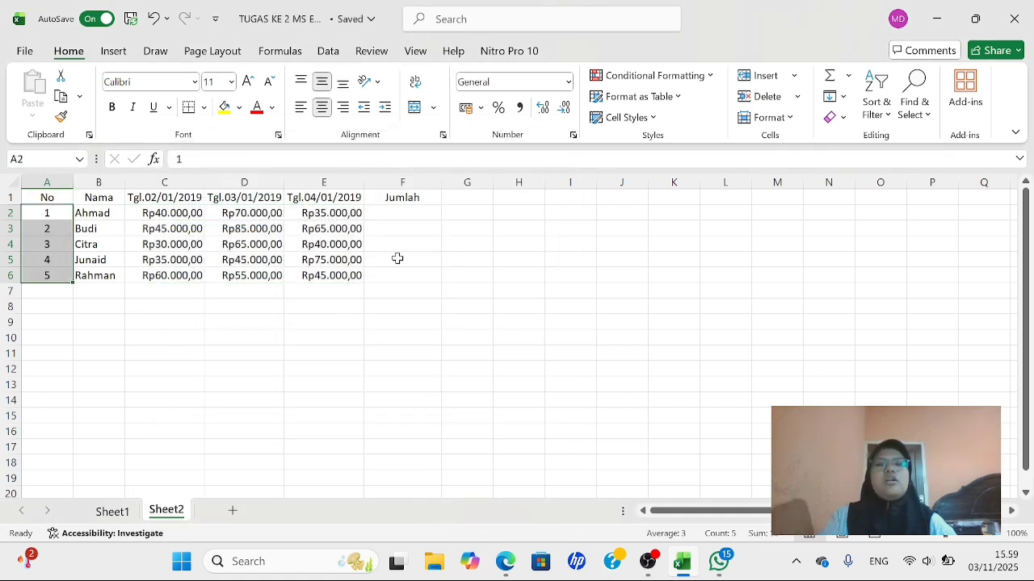
Enter =SUM(C2:E2) in F2 under Jumlah to total the first person's three daily amounts
{"action": "left_click", "coordinate": [392, 224]}
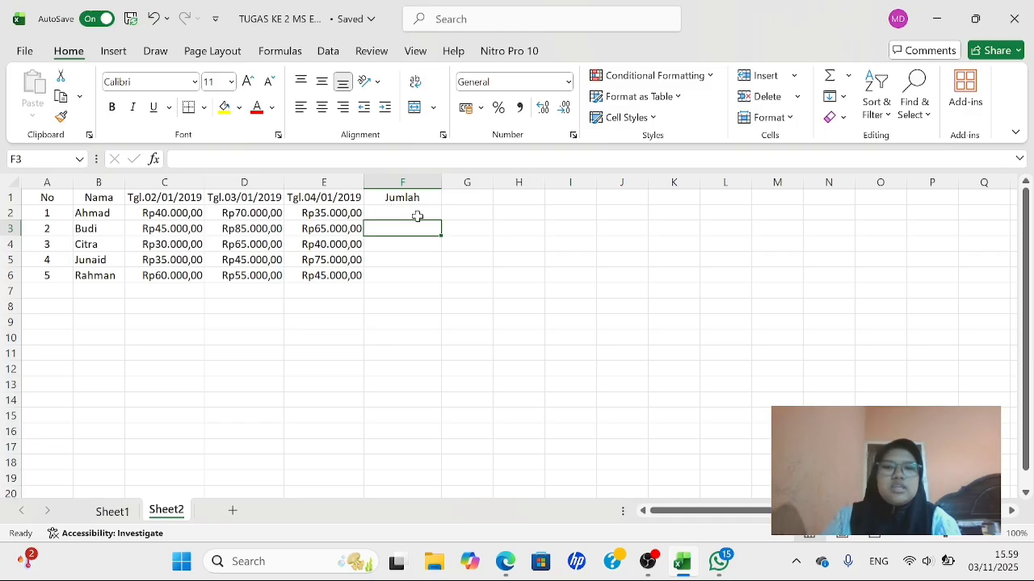
{"action": "left_click", "coordinate": [401, 214]}
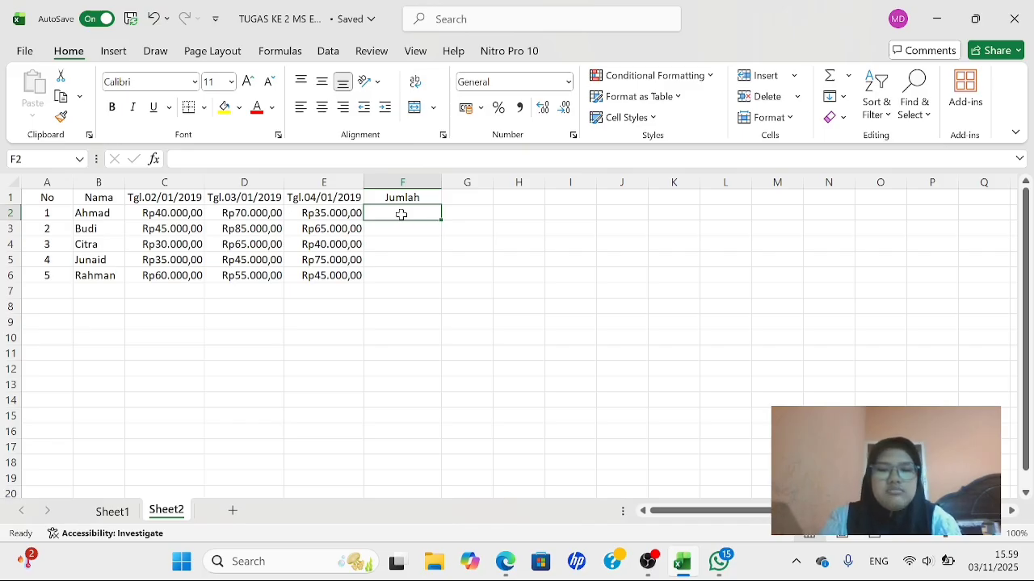
{"action": "type", "text": "="}
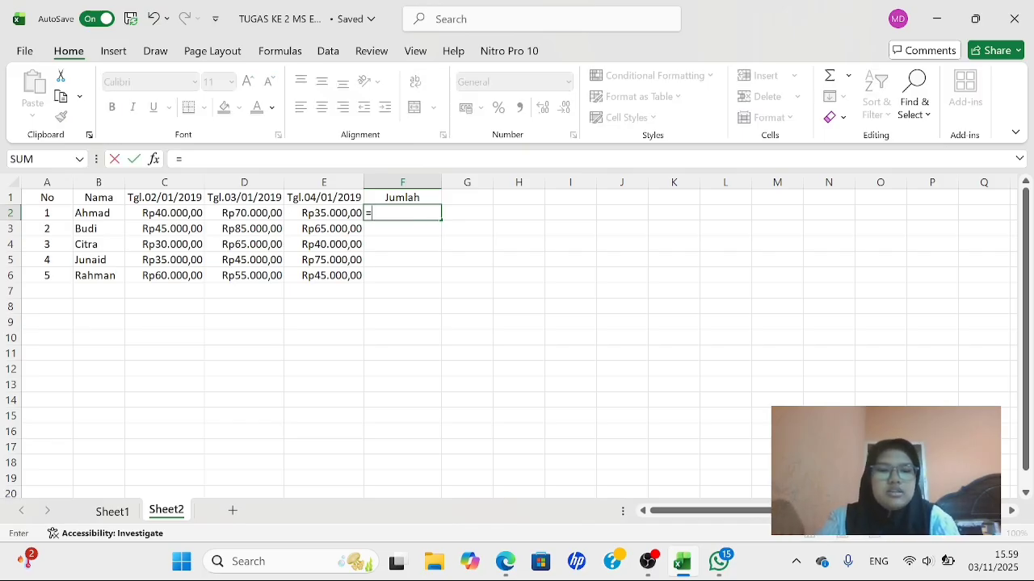
{"action": "type", "text": "SUM"}
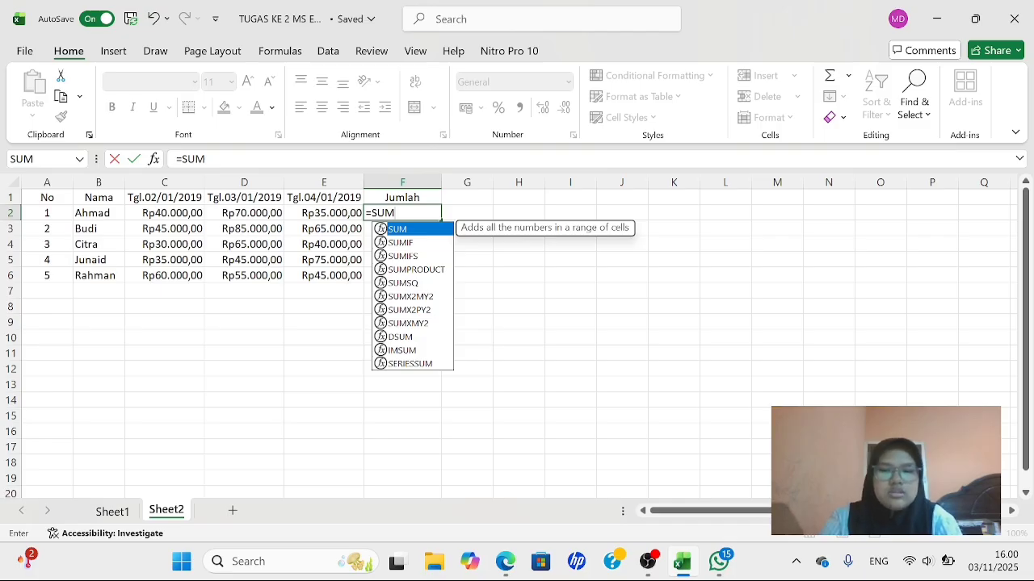
{"action": "type", "text": "("}
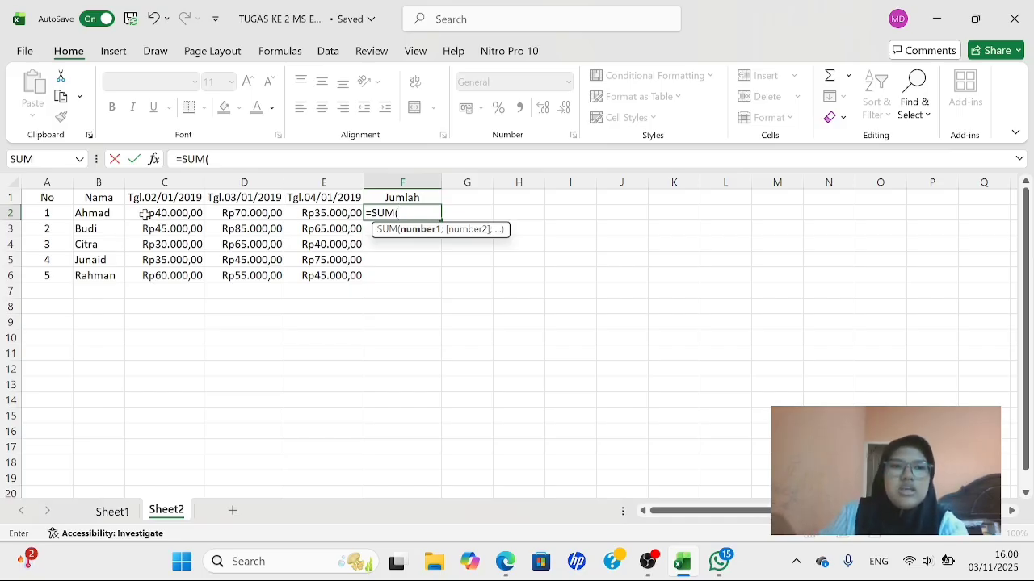
{"action": "left_click_drag", "start_coordinate": [144, 213], "coordinate": [312, 212]}
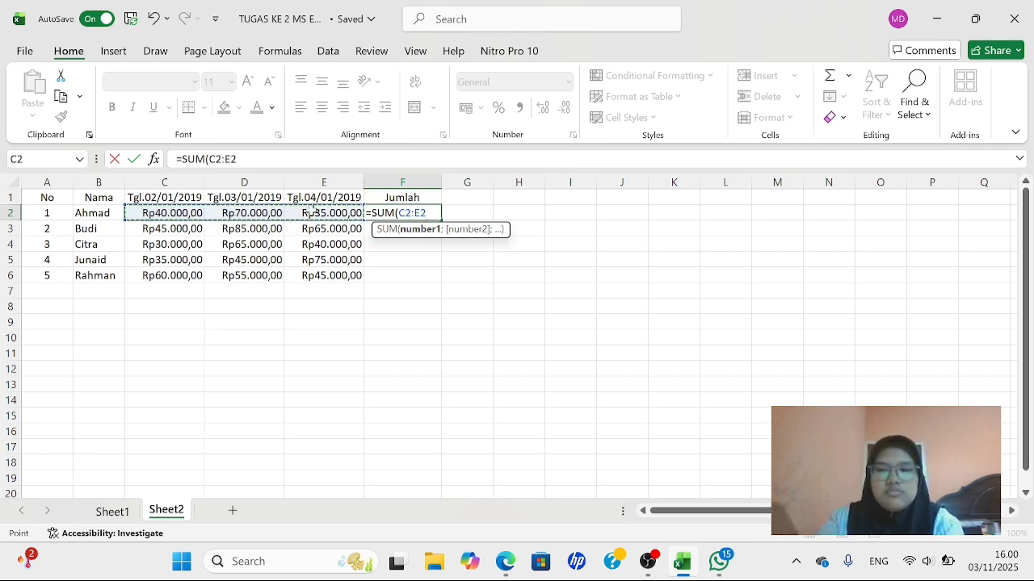
{"action": "type", "text": ")"}
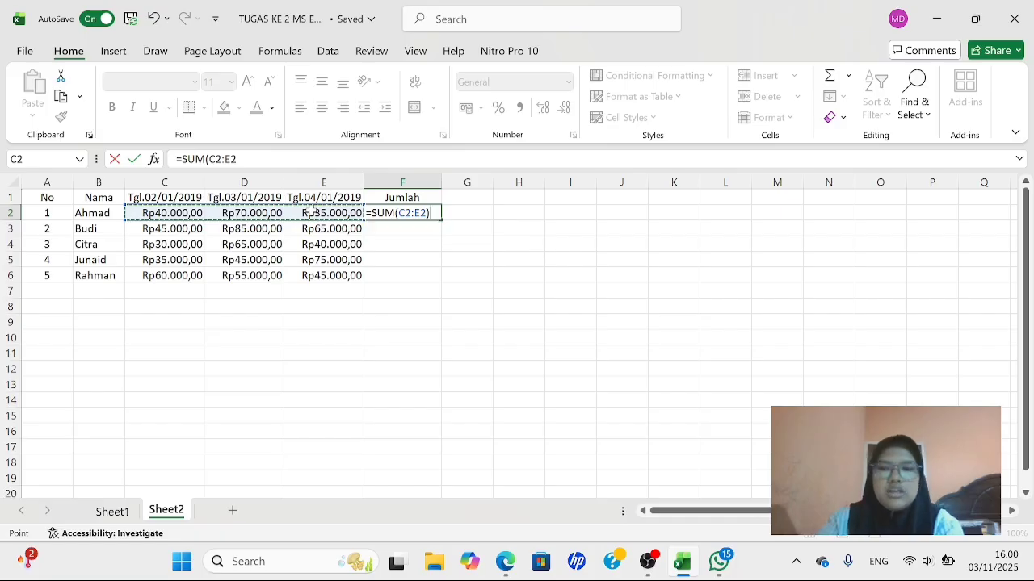
{"action": "key", "text": "Return"}
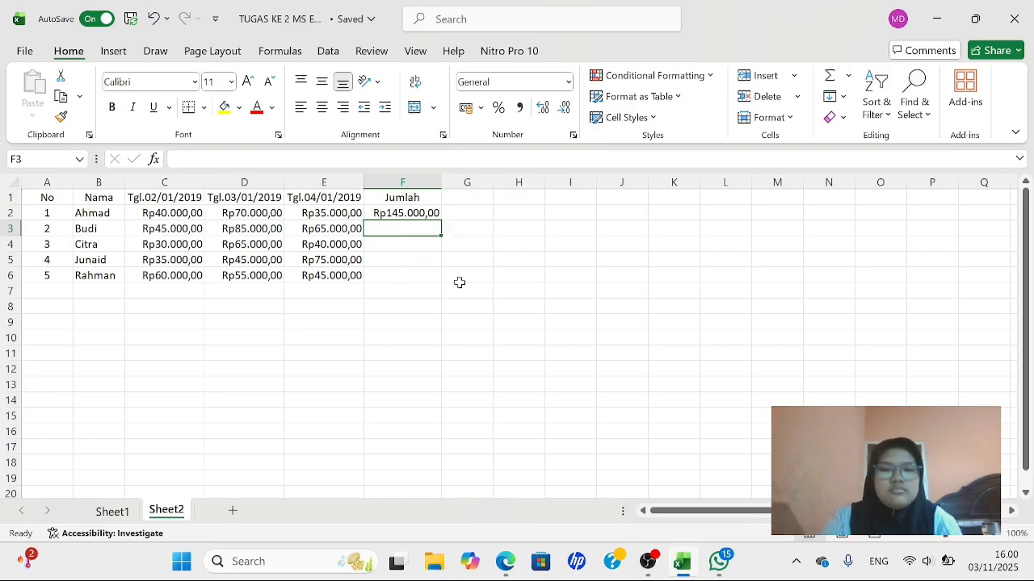
Enter =SUM(C3:E3) in F3 to total the second person's amounts
{"action": "type", "text": "="}
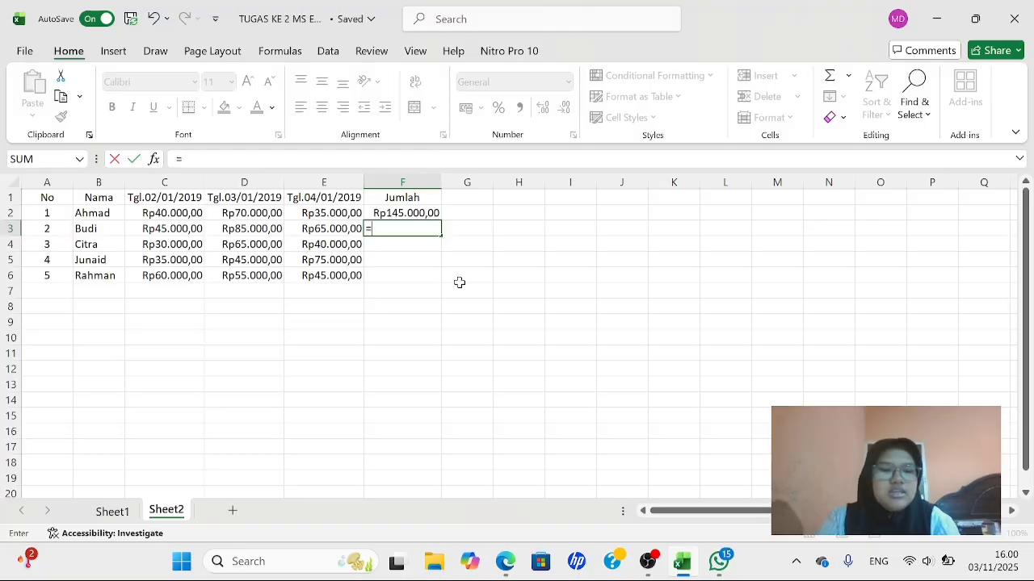
{"action": "type", "text": "SUM"}
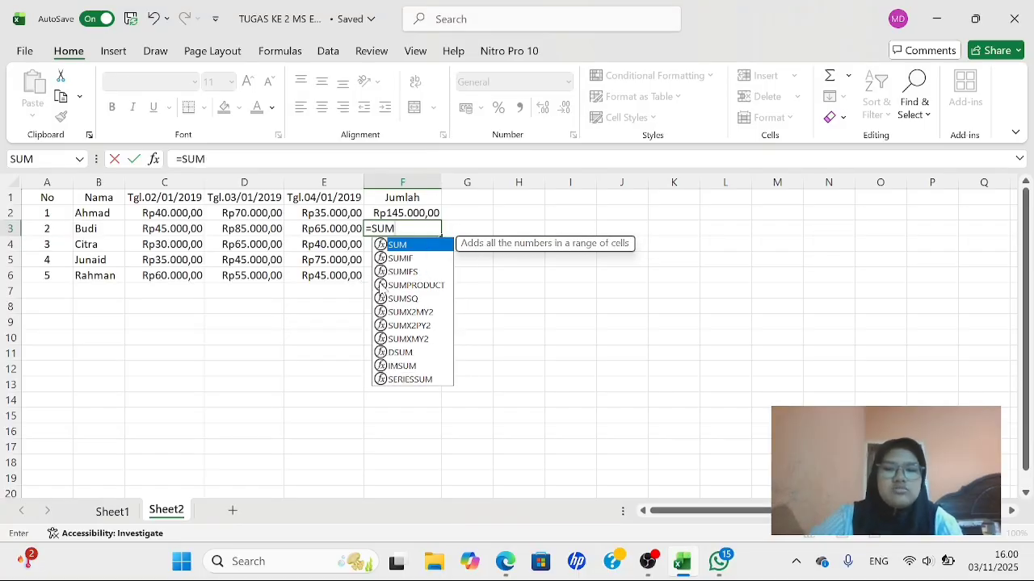
{"action": "type", "text": "("}
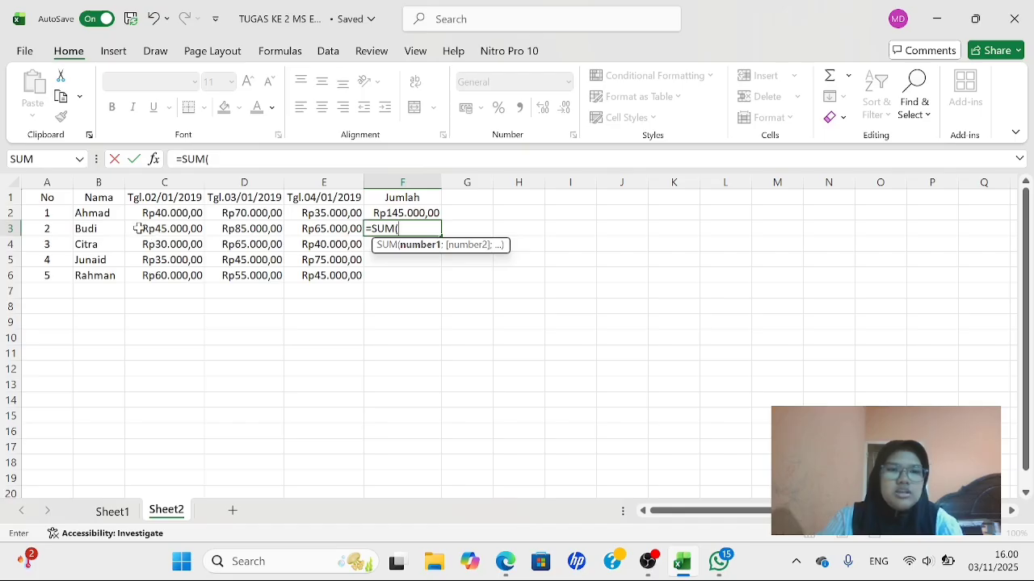
{"action": "left_click_drag", "start_coordinate": [138, 228], "coordinate": [320, 230]}
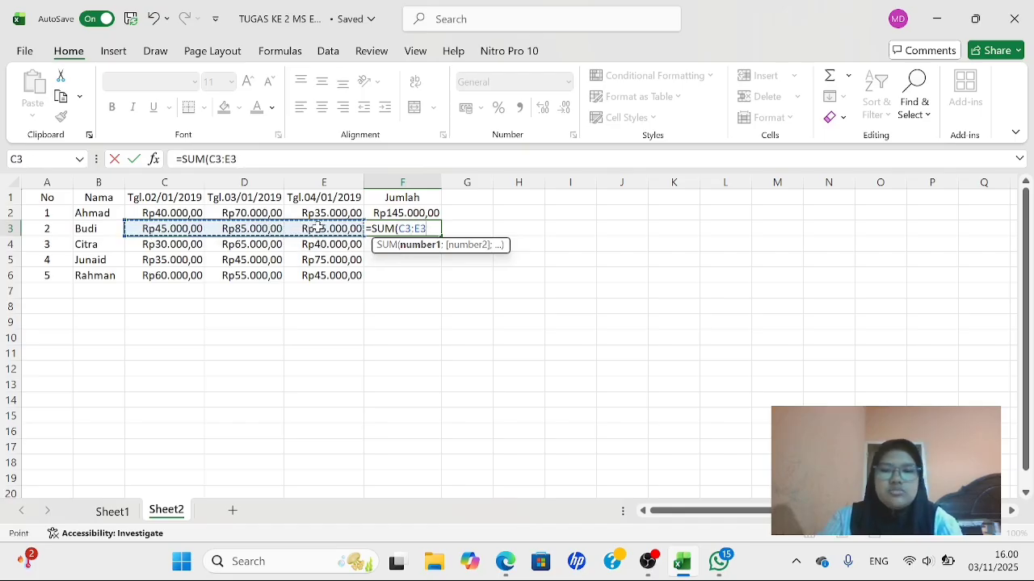
{"action": "type", "text": ")"}
{"action": "key", "text": "Return"}
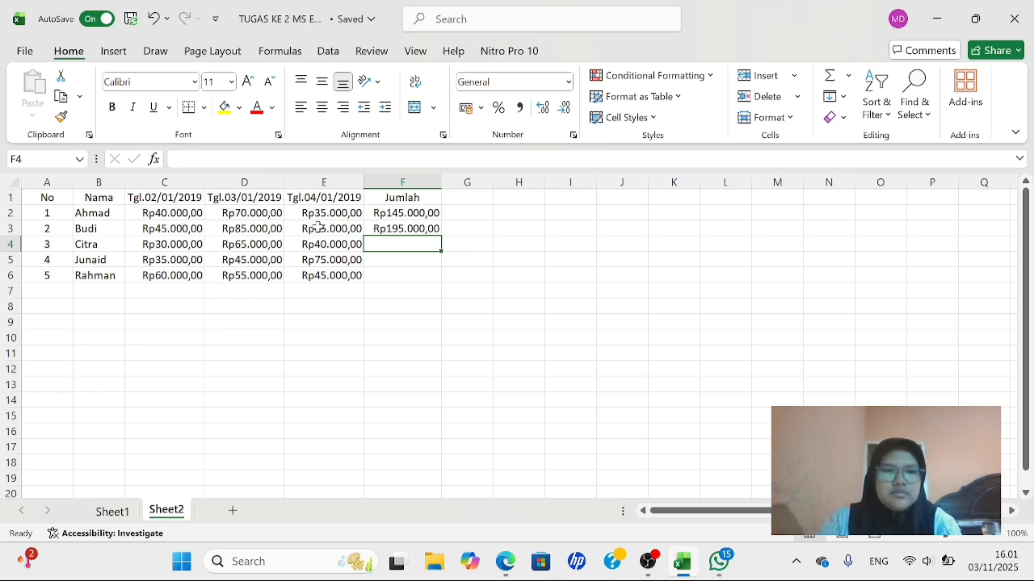
Enter =SUM(C4:E4) in F4 to total the third person's amounts
{"action": "type", "text": "=SUM"}
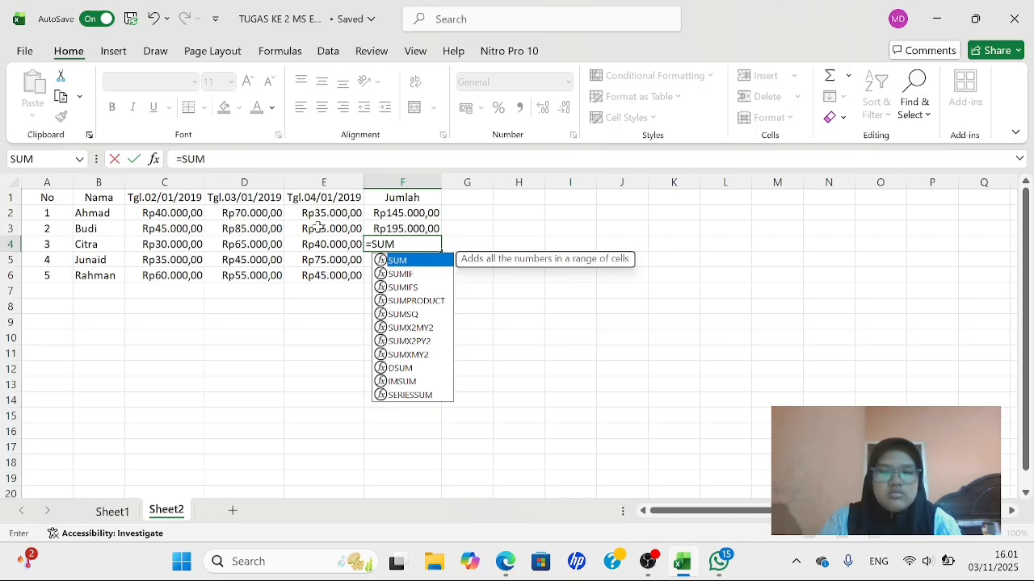
{"action": "type", "text": "("}
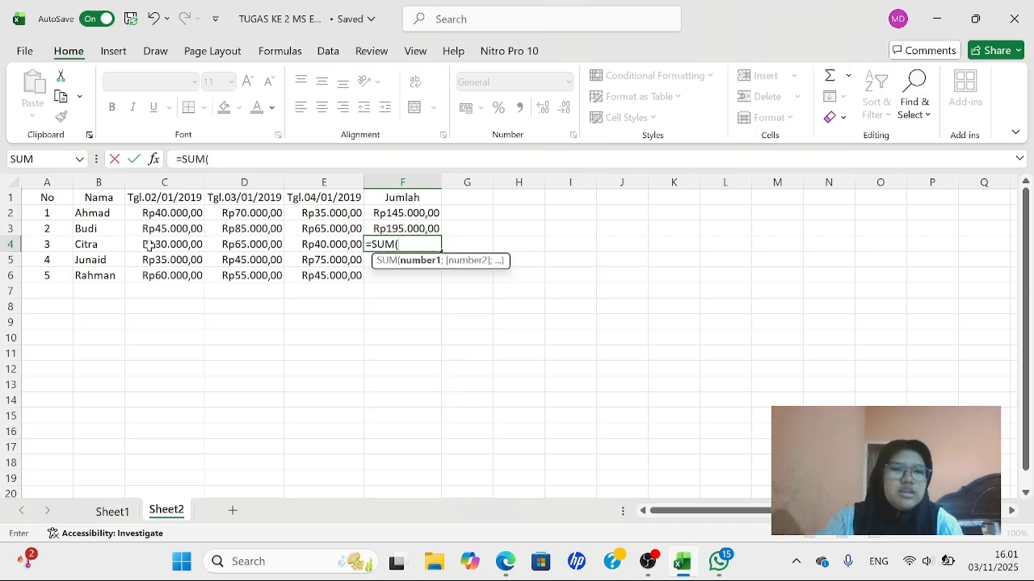
{"action": "left_click_drag", "start_coordinate": [137, 245], "coordinate": [315, 250]}
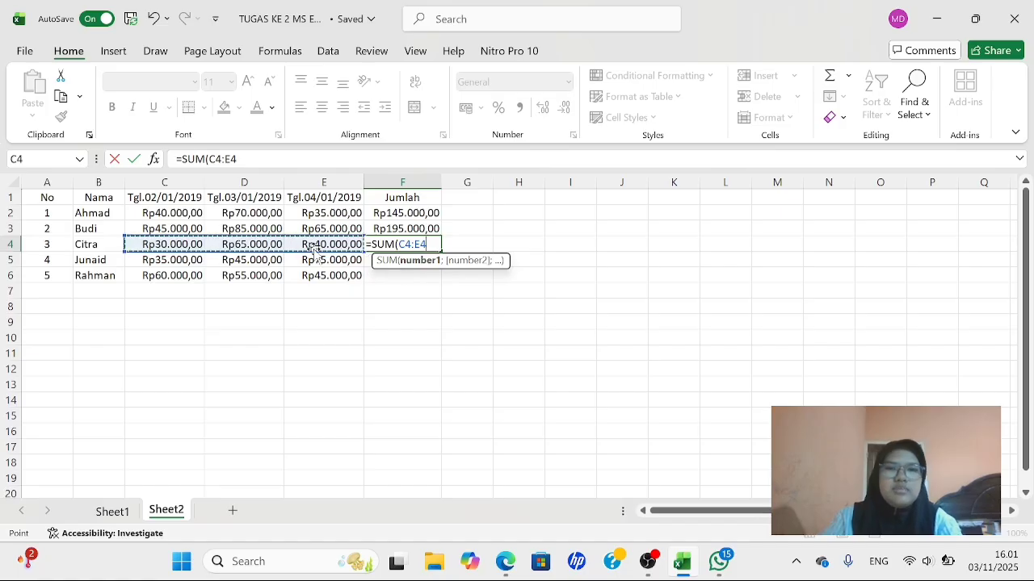
{"action": "type", "text": ")"}
{"action": "key", "text": "Return"}
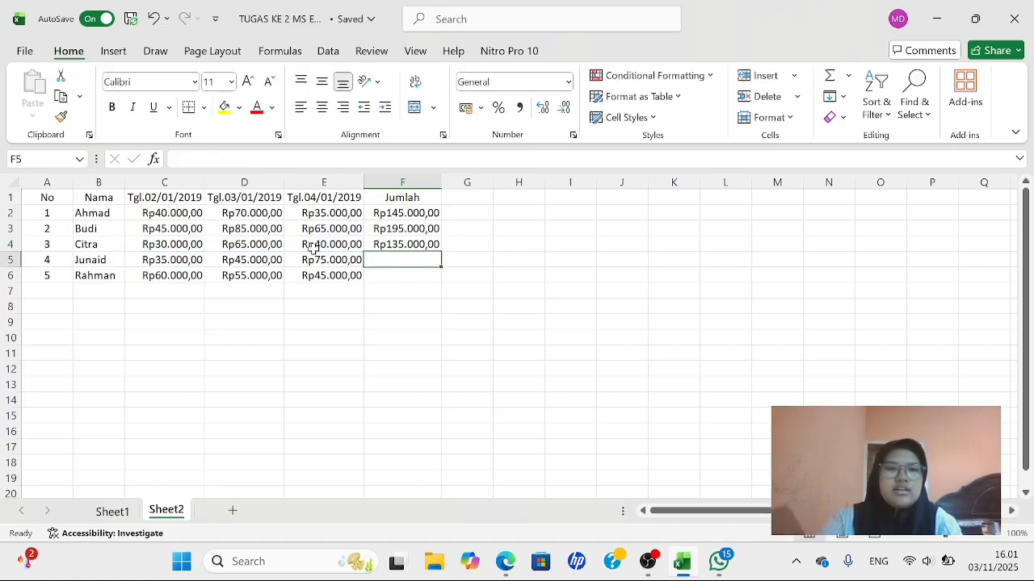
Enter =SUM(C5:E5) in F5 to total the fourth person's amounts
{"action": "type", "text": "="}
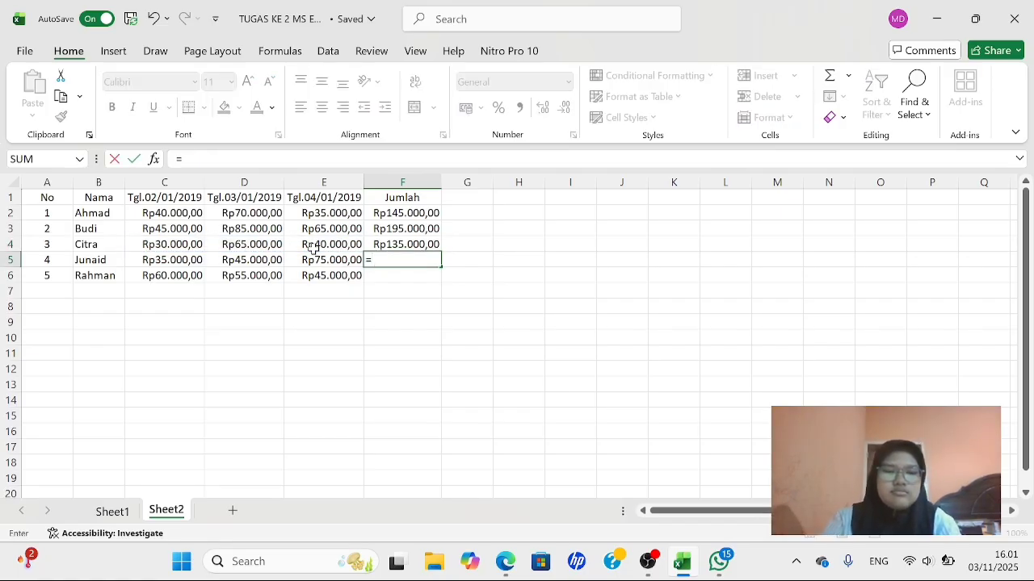
{"action": "type", "text": "S"}
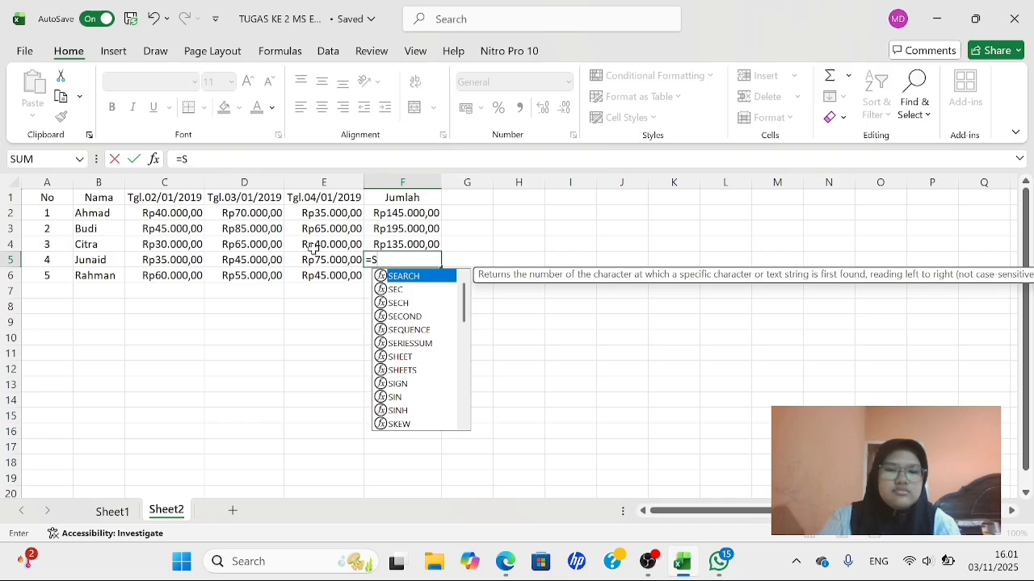
{"action": "type", "text": "UM"}
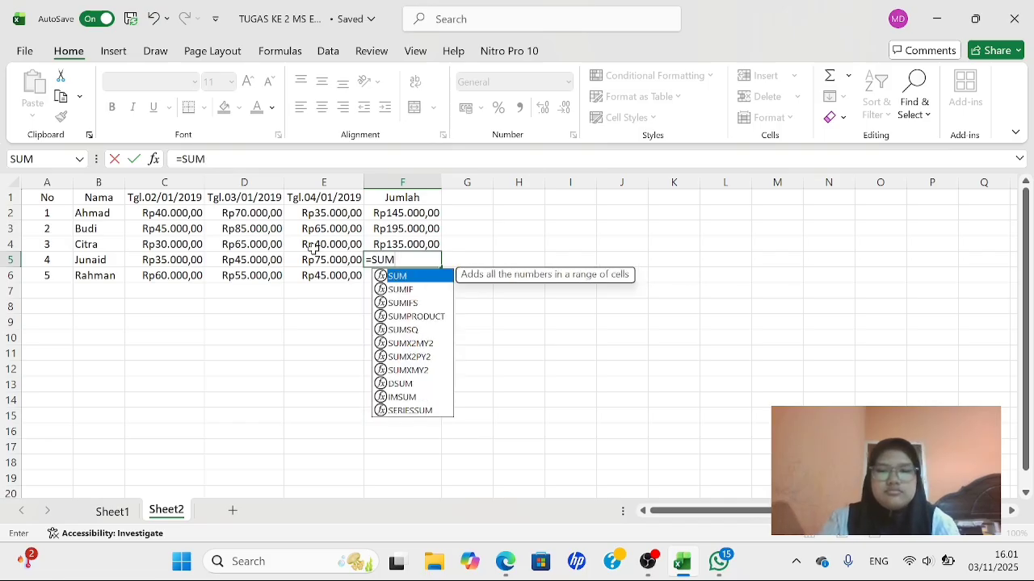
{"action": "type", "text": "("}
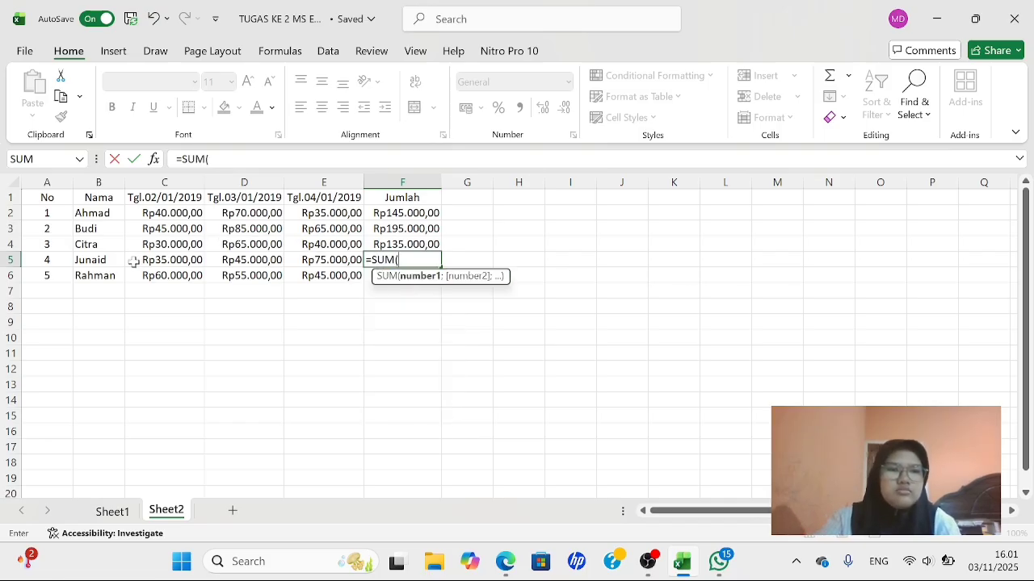
{"action": "left_click_drag", "start_coordinate": [133, 262], "coordinate": [344, 269]}
{"action": "type", "text": ")"}
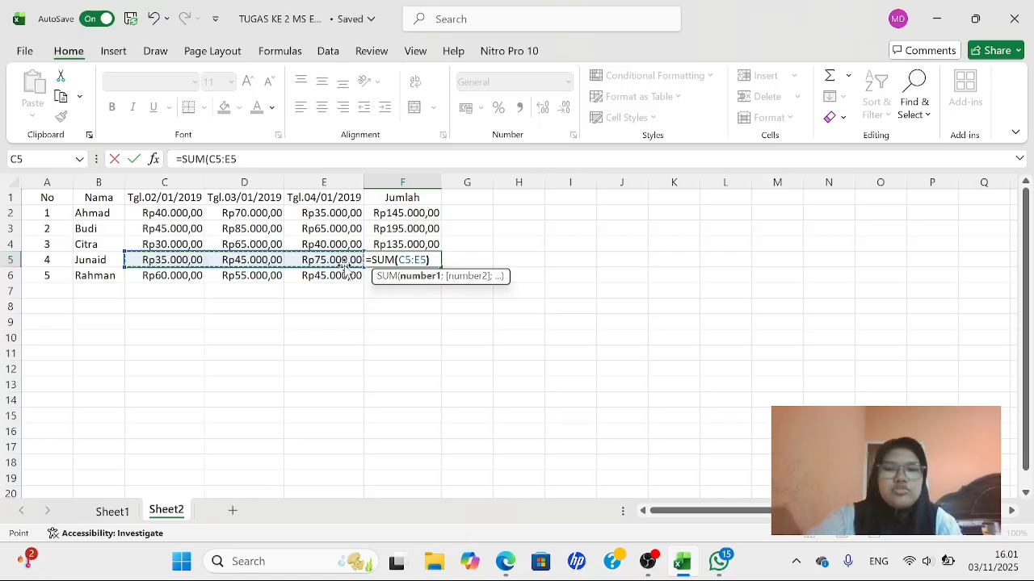
{"action": "key", "text": "Return"}
Enter a SUM of C6:E6 in F6 to total the fifth person's amounts
{"action": "type", "text": "=SUM"}
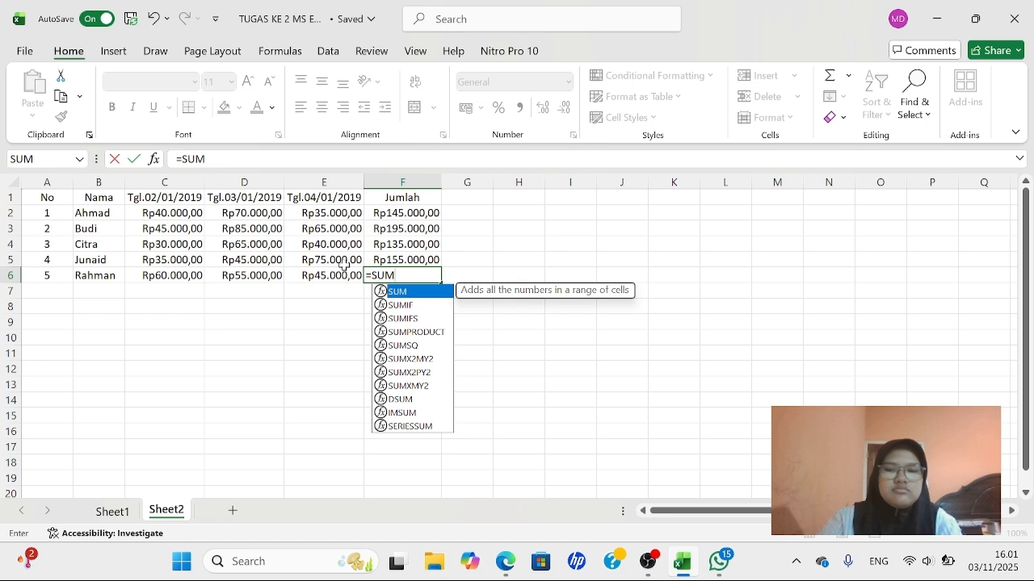
{"action": "type", "text": "("}
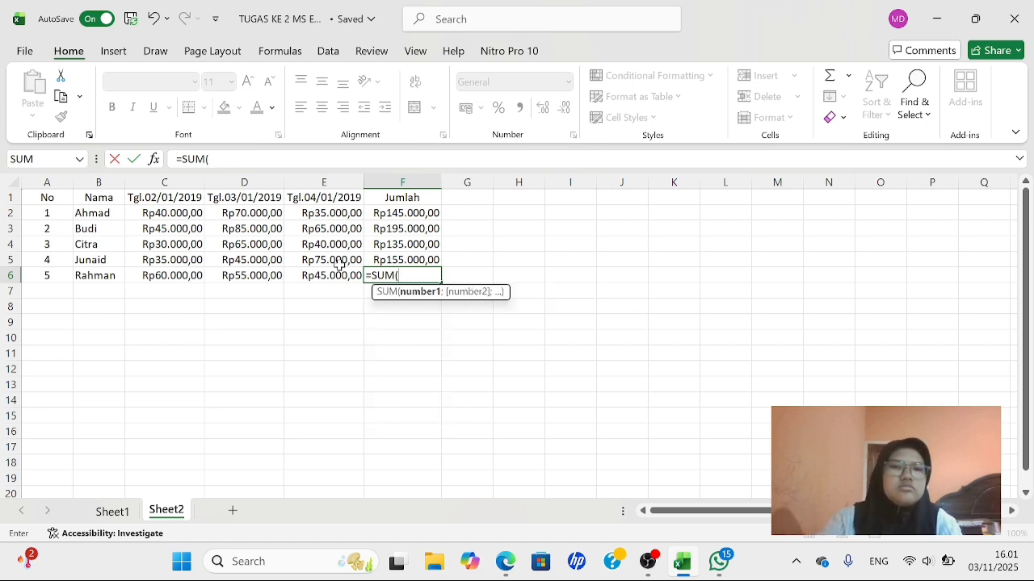
{"action": "left_click_drag", "start_coordinate": [145, 274], "coordinate": [313, 276]}
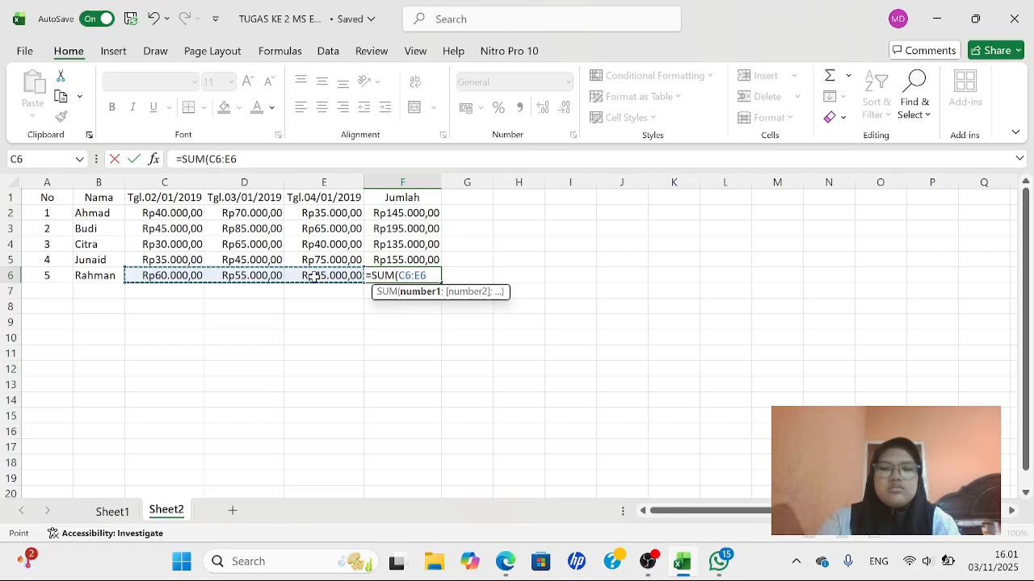
{"action": "key", "text": "Return"}
{"action": "left_click", "coordinate": [537, 306]}
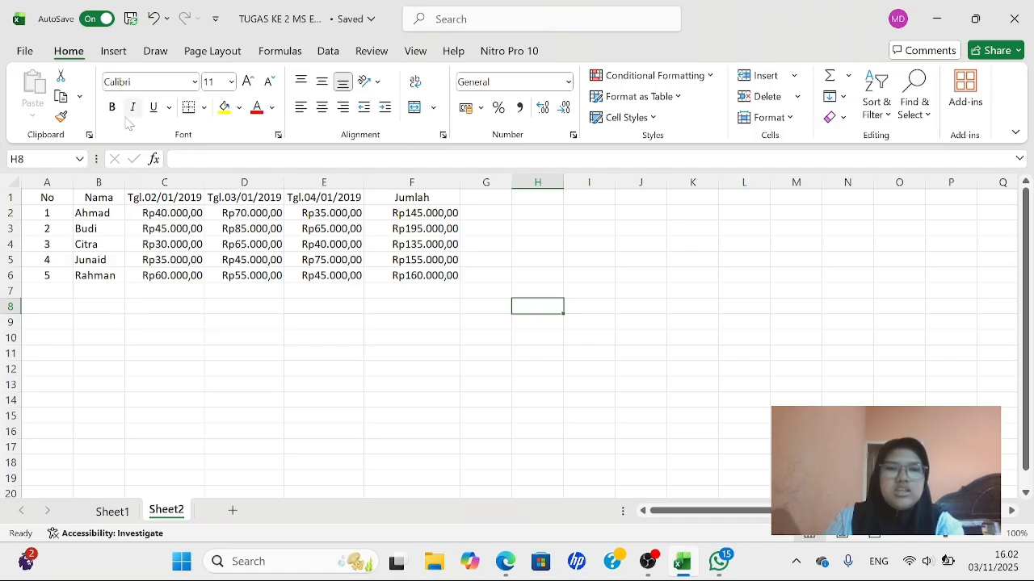
Insert a new column before the 02/01/2019 amounts and head it L/P in C1
{"action": "left_click", "coordinate": [172, 182]}
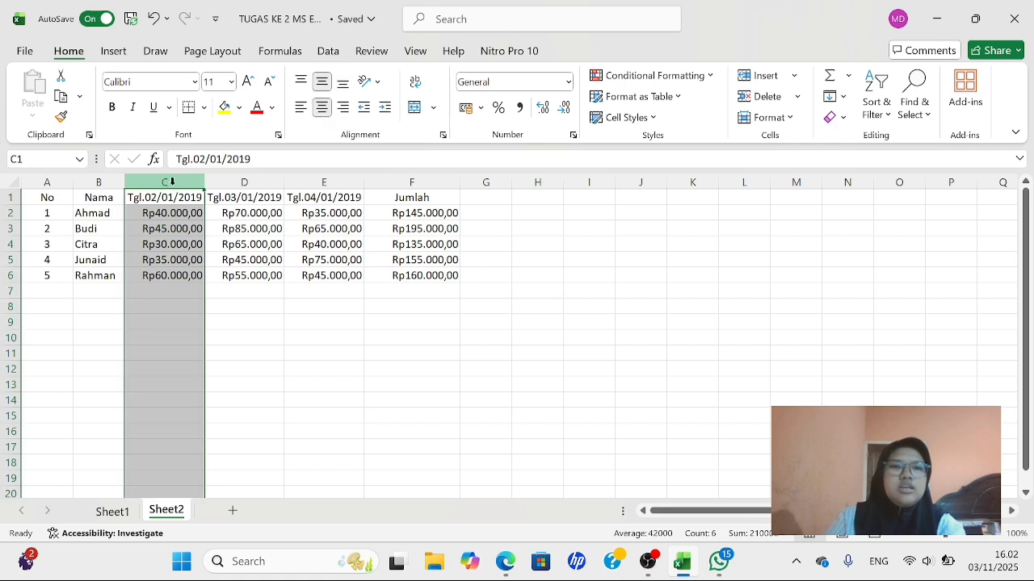
{"action": "right_click", "coordinate": [172, 182]}
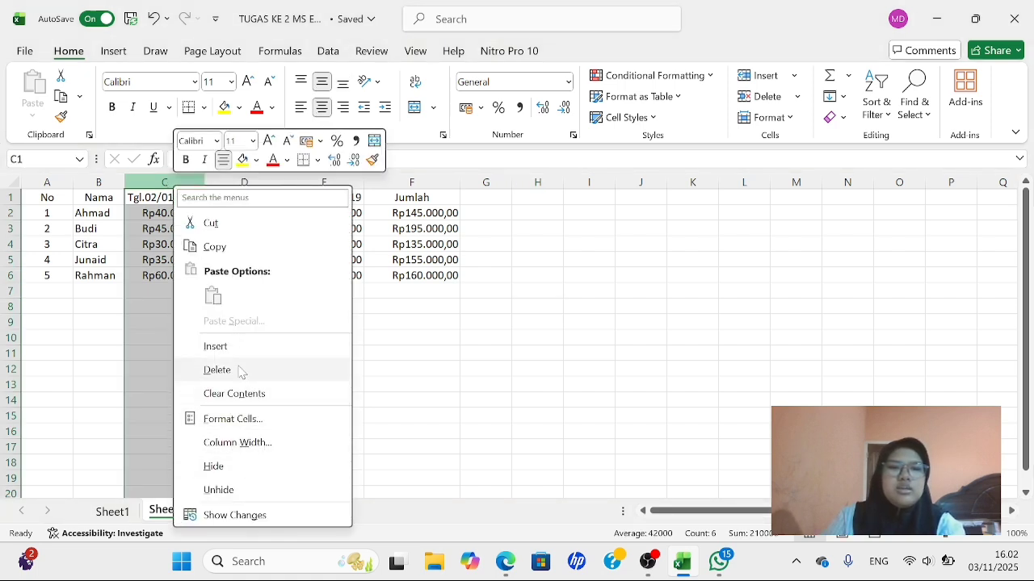
{"action": "left_click", "coordinate": [218, 347]}
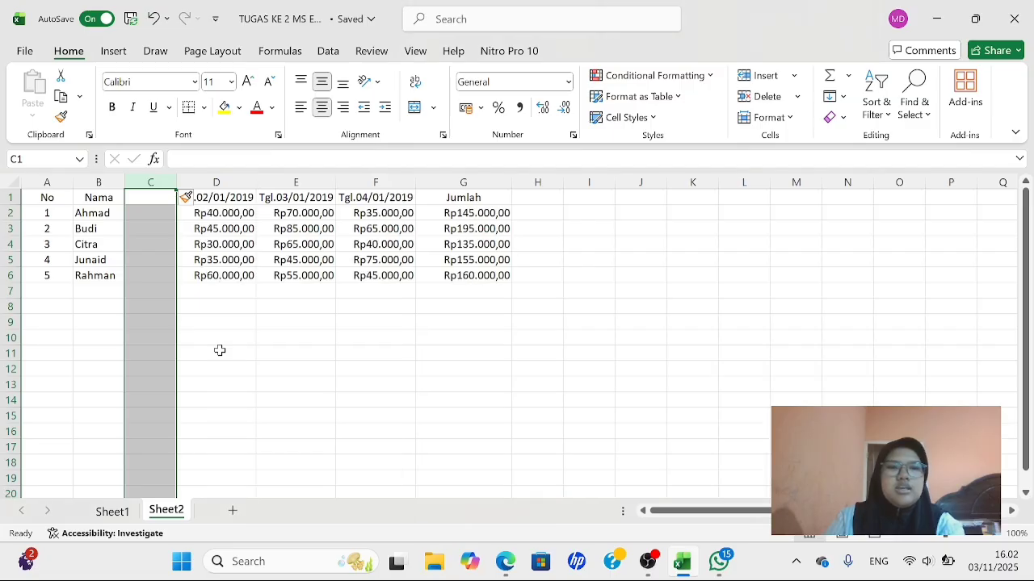
{"action": "left_click", "coordinate": [148, 196]}
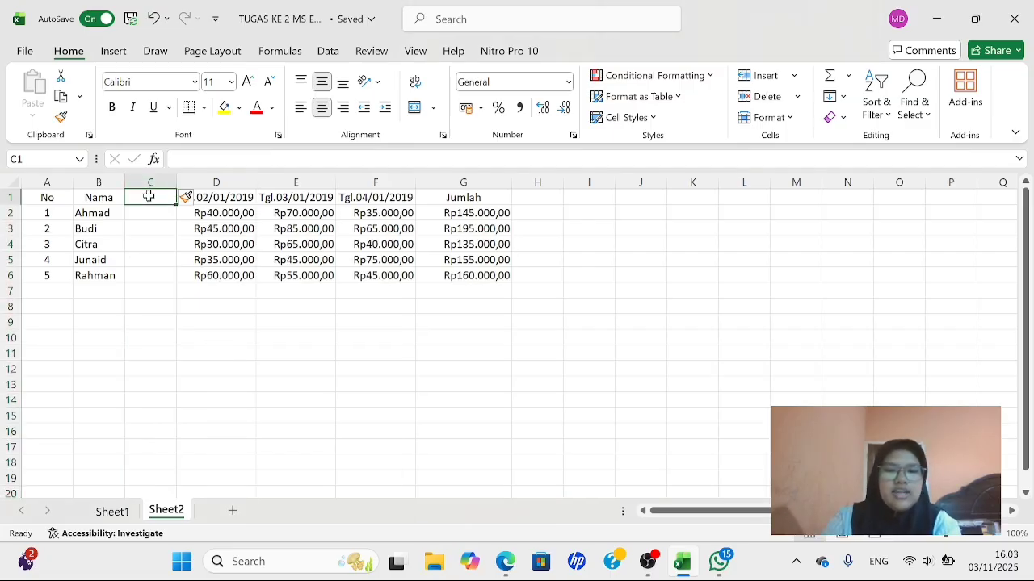
{"action": "type", "text": "L/P"}
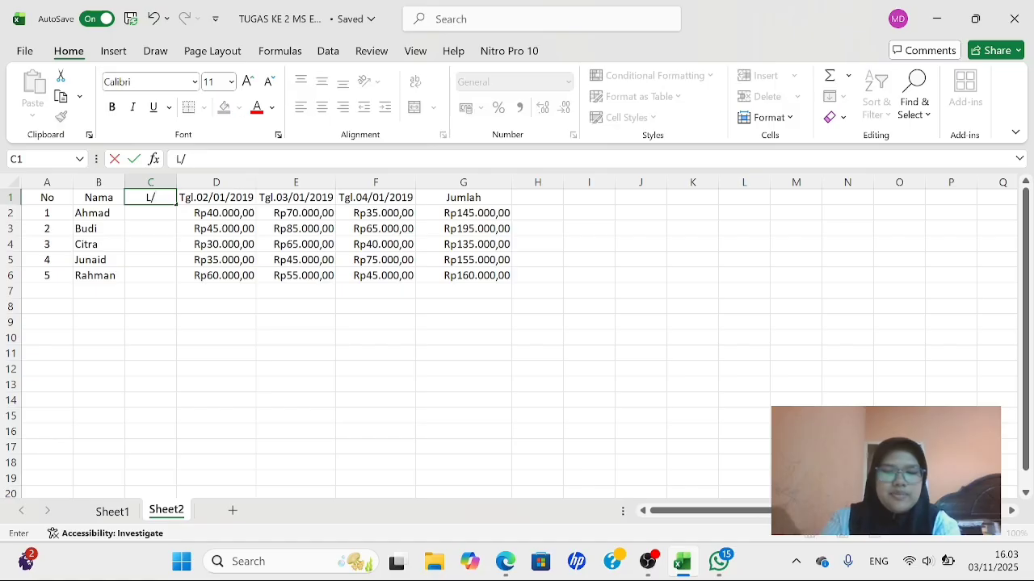
Fill C2:C6 of the L/P column with L, L, P, L and L
{"action": "left_click", "coordinate": [141, 213]}
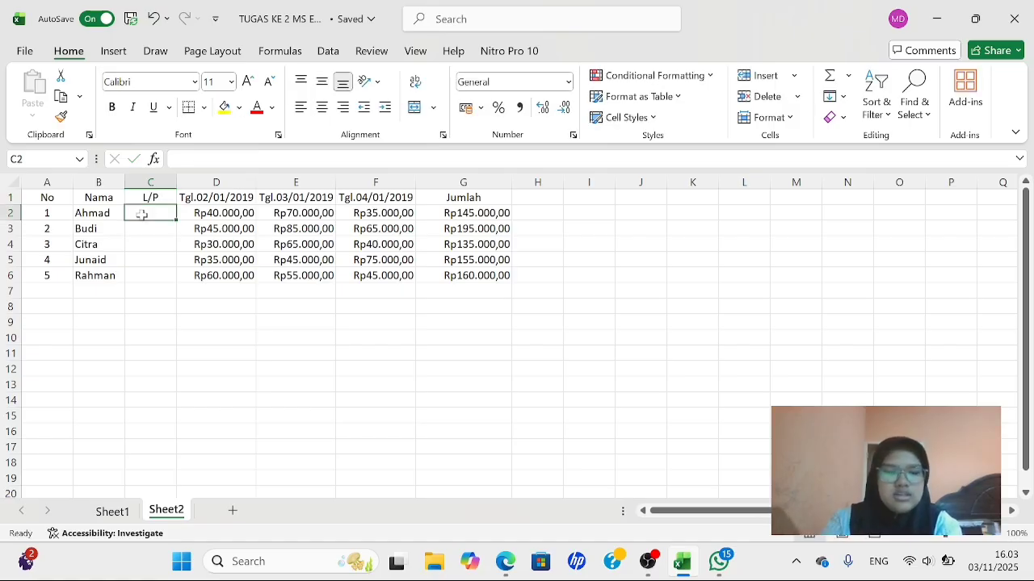
{"action": "type", "text": "L"}
{"action": "key", "text": "Return"}
{"action": "type", "text": "L"}
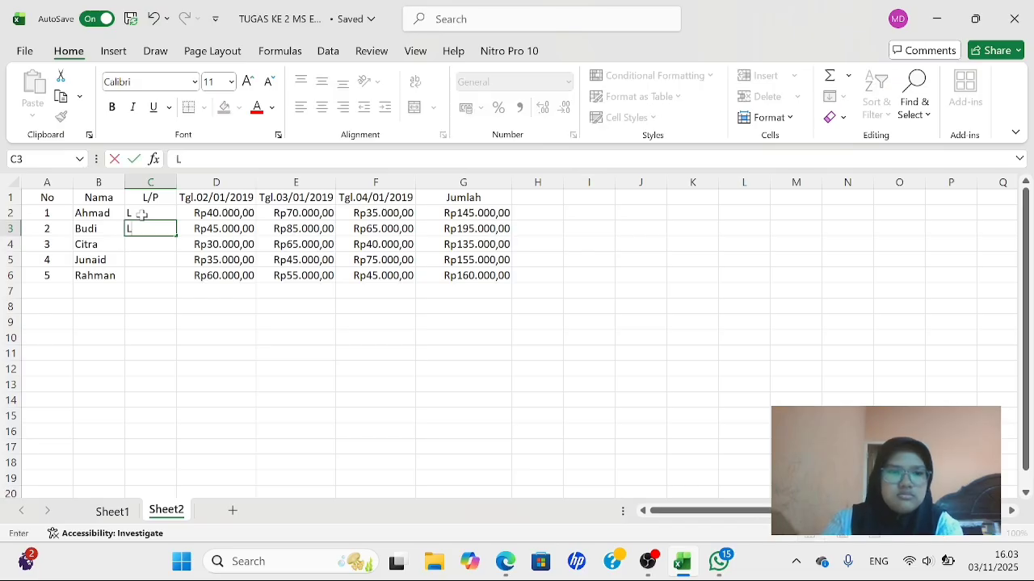
{"action": "key", "text": "Return"}
{"action": "type", "text": "P"}
{"action": "key", "text": "Return"}
{"action": "type", "text": "L"}
{"action": "key", "text": "Return"}
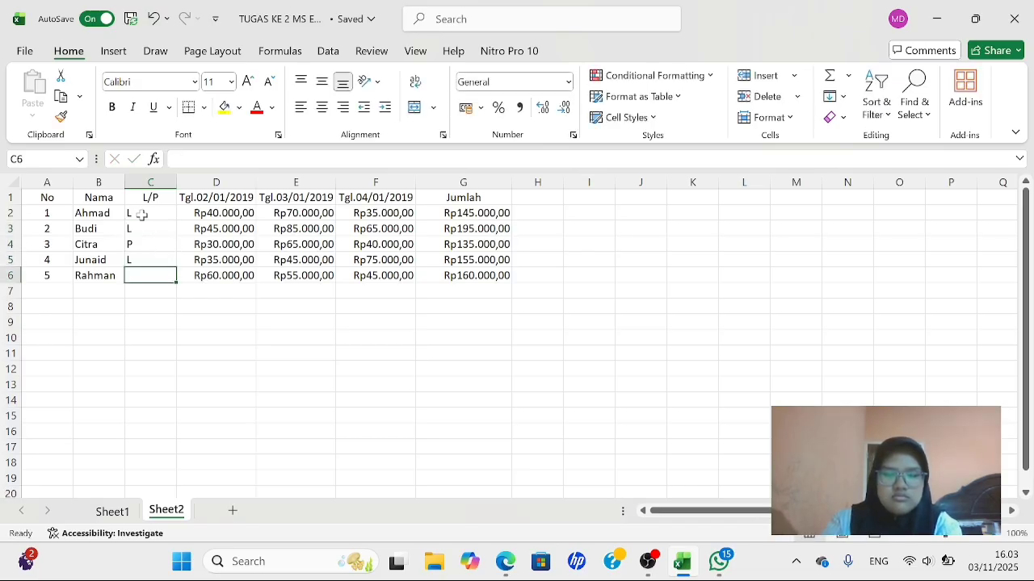
{"action": "type", "text": "L"}
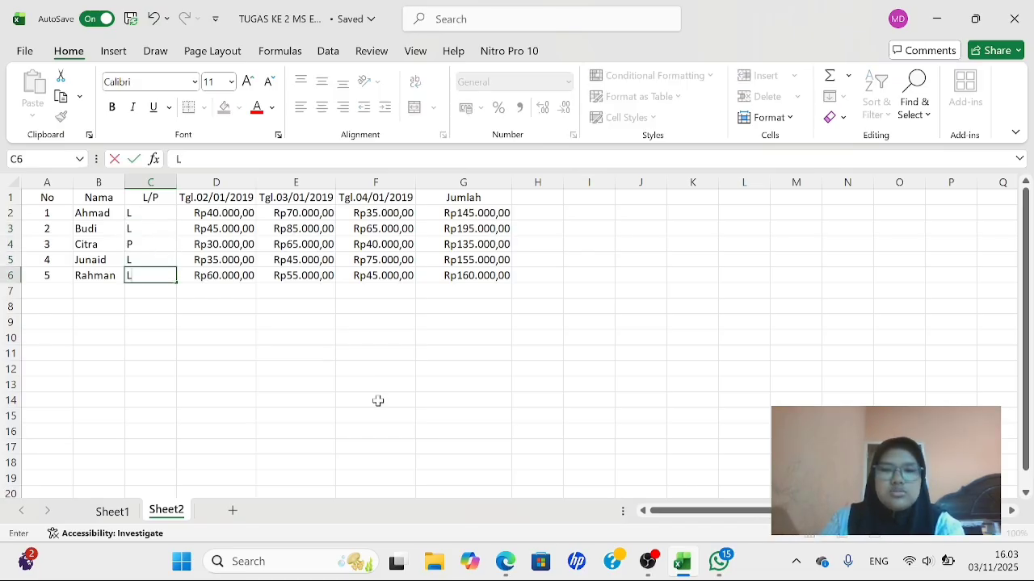
{"action": "left_click", "coordinate": [160, 292]}
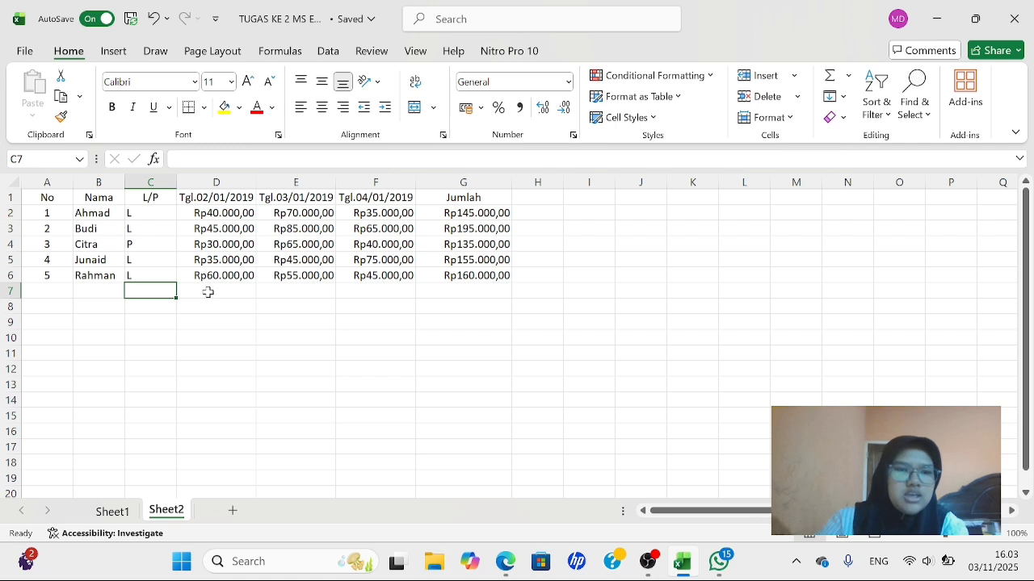
Merge and center D7:F7 and label it "Jumlah Keseluruhan Tabungan Laki-laki/ L"
{"action": "left_click_drag", "start_coordinate": [207, 293], "coordinate": [407, 290]}
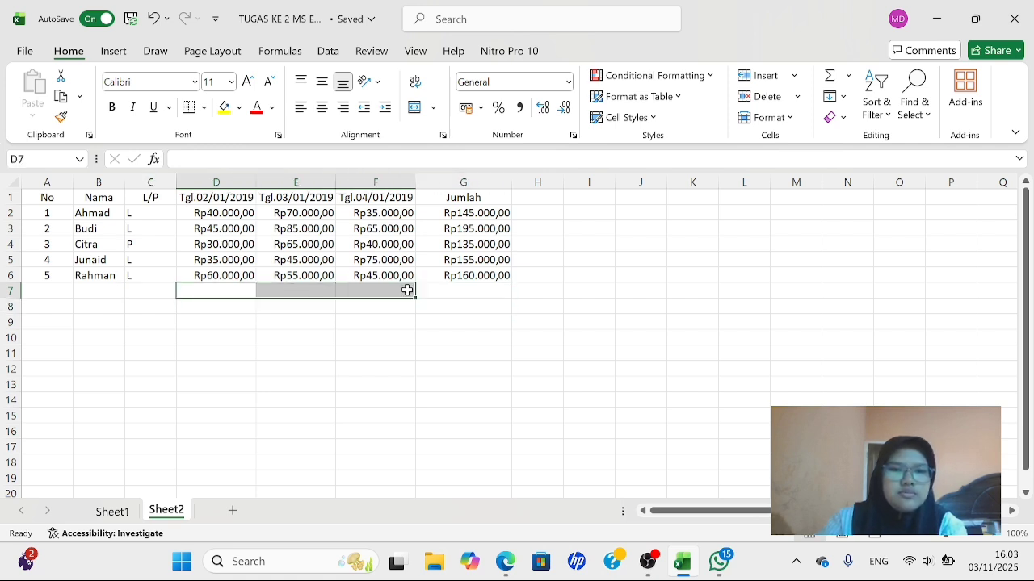
{"action": "left_click", "coordinate": [434, 109]}
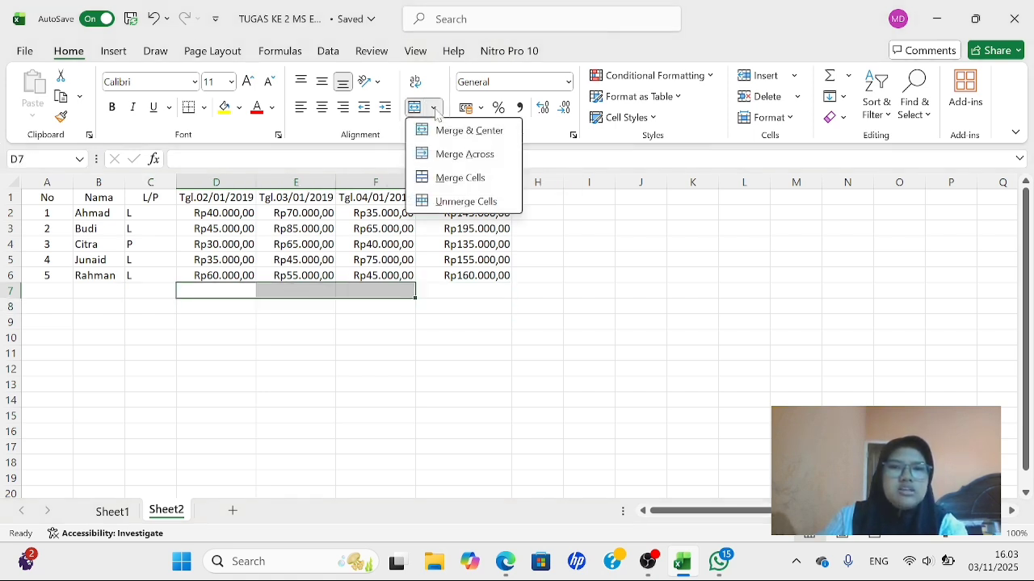
{"action": "left_click", "coordinate": [440, 131]}
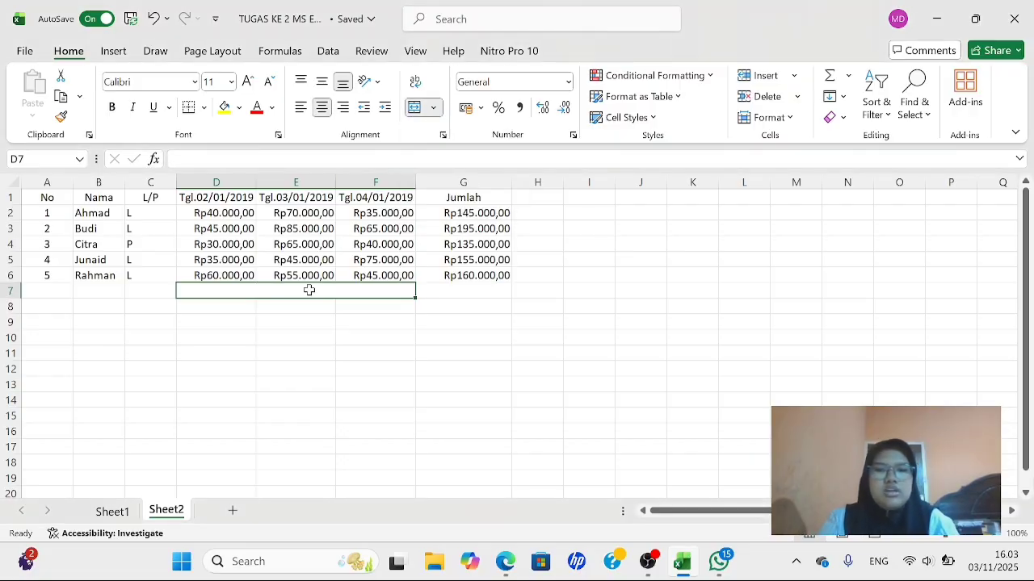
{"action": "type", "text": "J"}
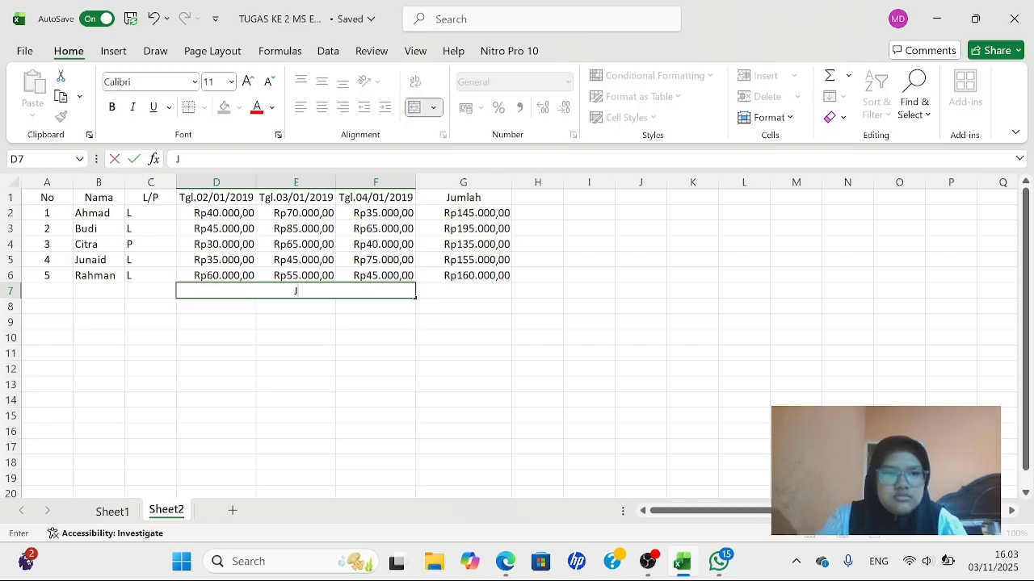
{"action": "type", "text": "umlah Keseluruha"}
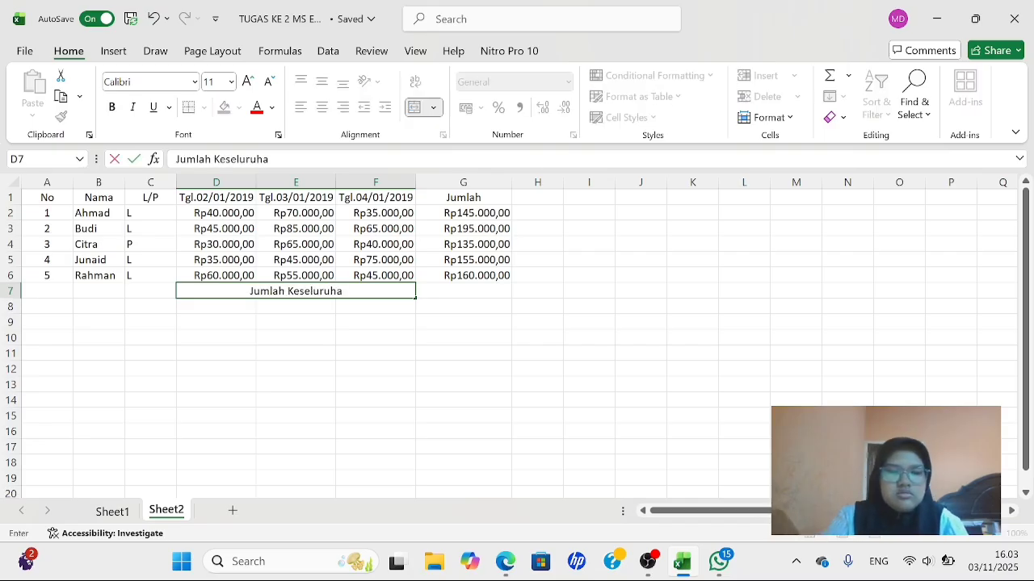
{"action": "type", "text": "n Tabungan Lak"}
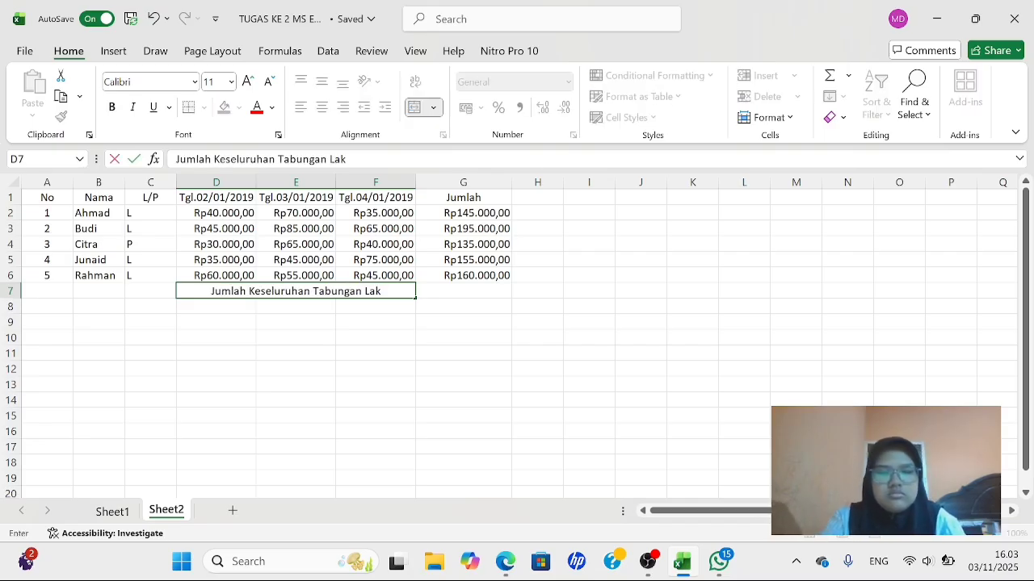
{"action": "type", "text": "i-laki/ L"}
Enter =SUMIF(C2:C6;"L";G2:G6) in G7 to total the savings of the male members
{"action": "left_click", "coordinate": [445, 289]}
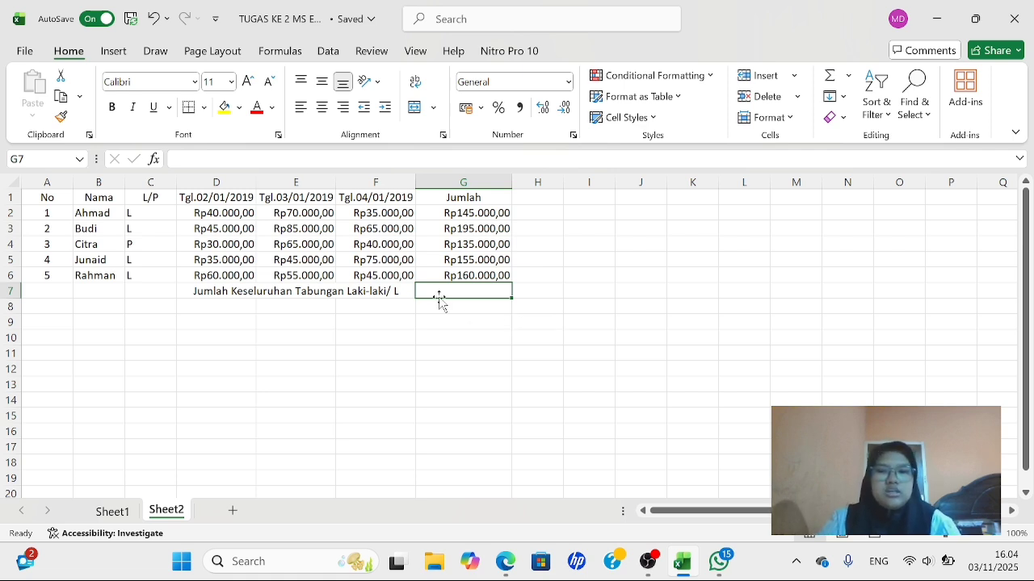
{"action": "type", "text": "="}
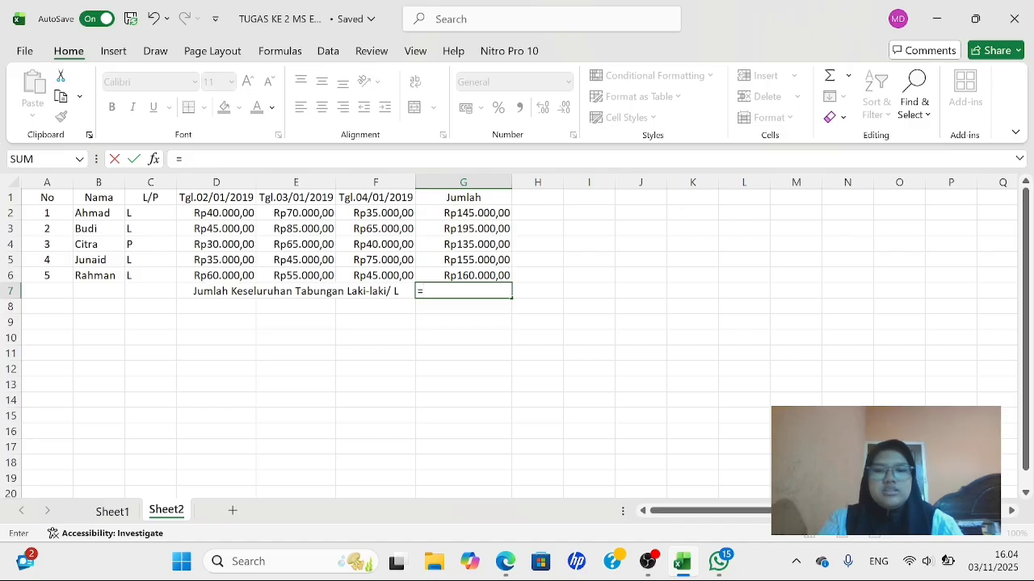
{"action": "type", "text": "SUMIF"}
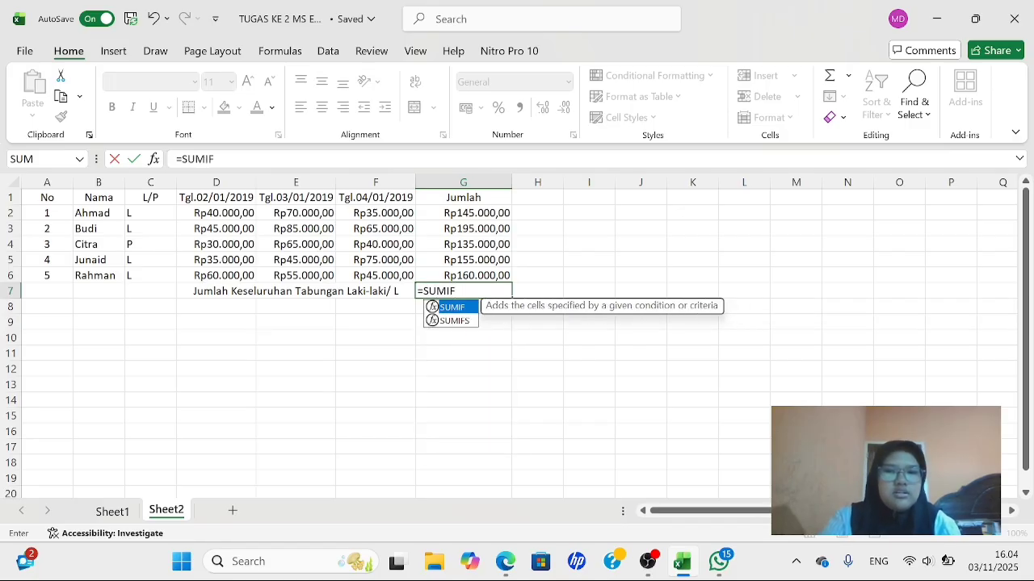
{"action": "type", "text": "("}
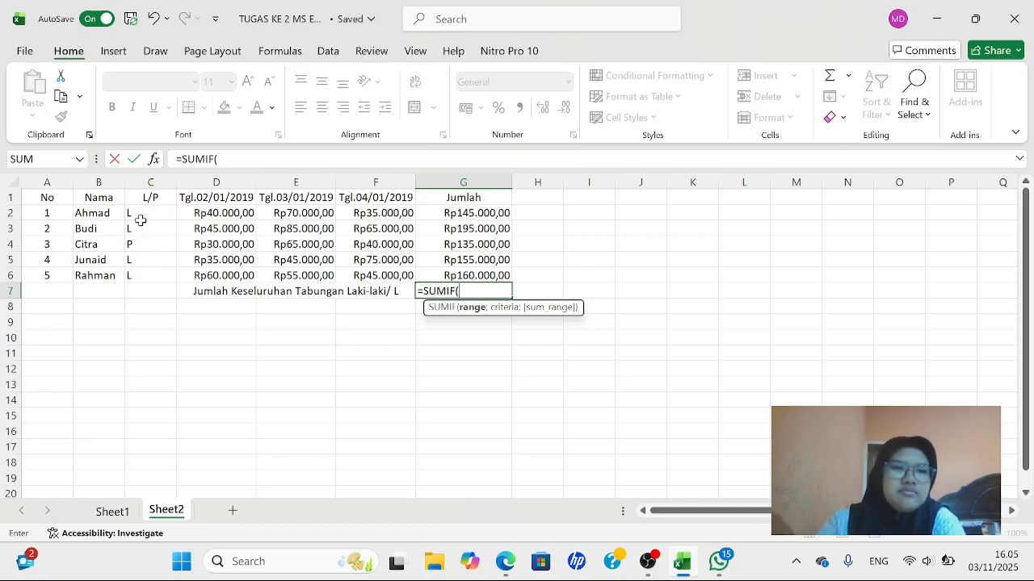
{"action": "left_click_drag", "start_coordinate": [134, 213], "coordinate": [141, 271]}
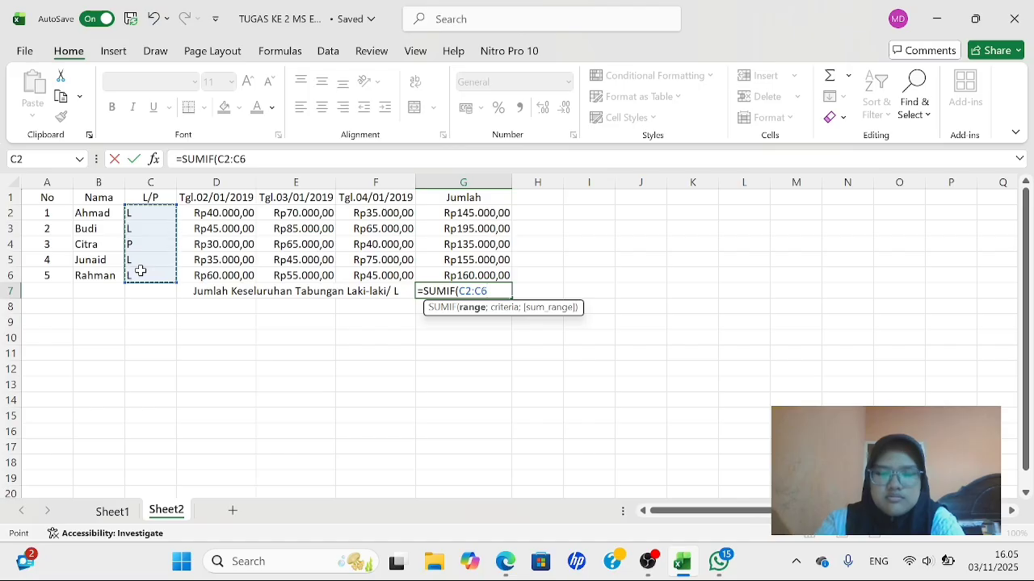
{"action": "key", "text": "F8"}
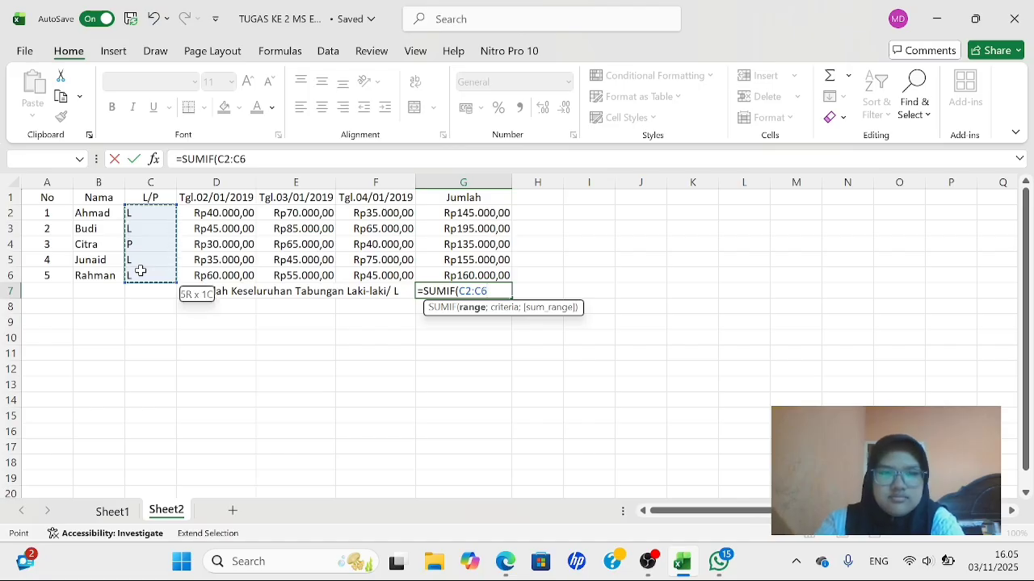
{"action": "type", "text": ";"}
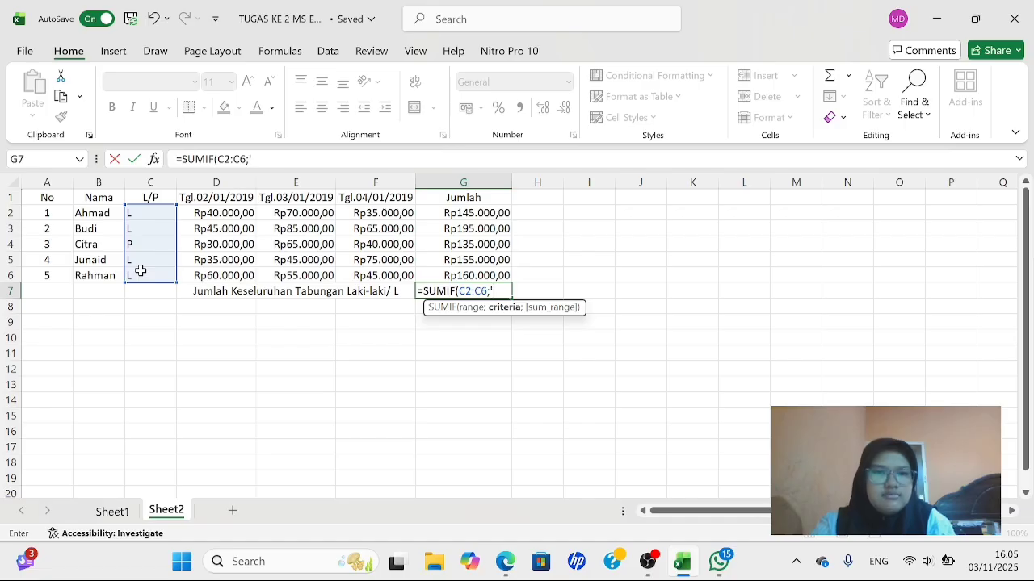
{"action": "key", "text": "BackSpace"}
{"action": "type", "text": "\""}
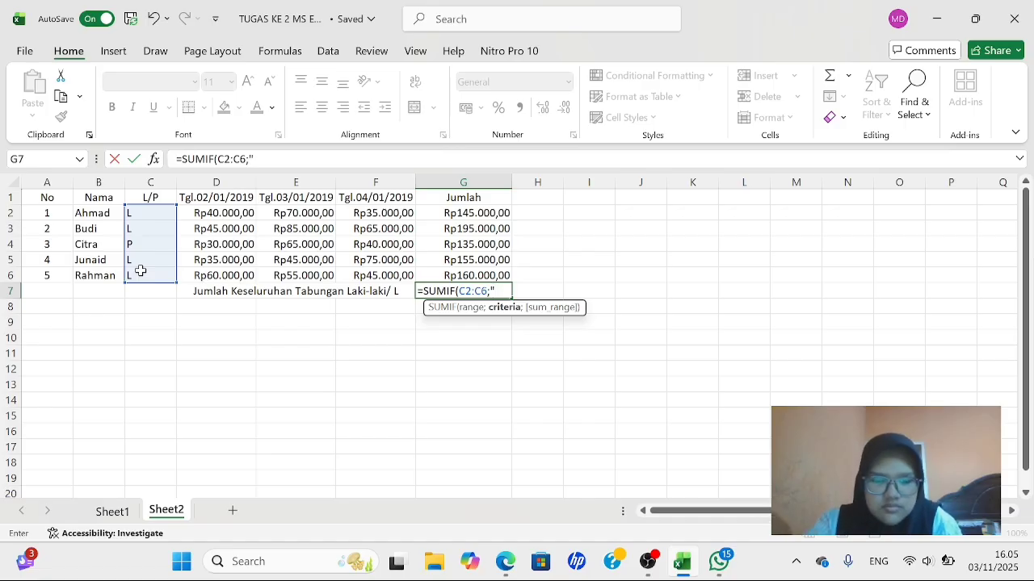
{"action": "type", "text": "L\""}
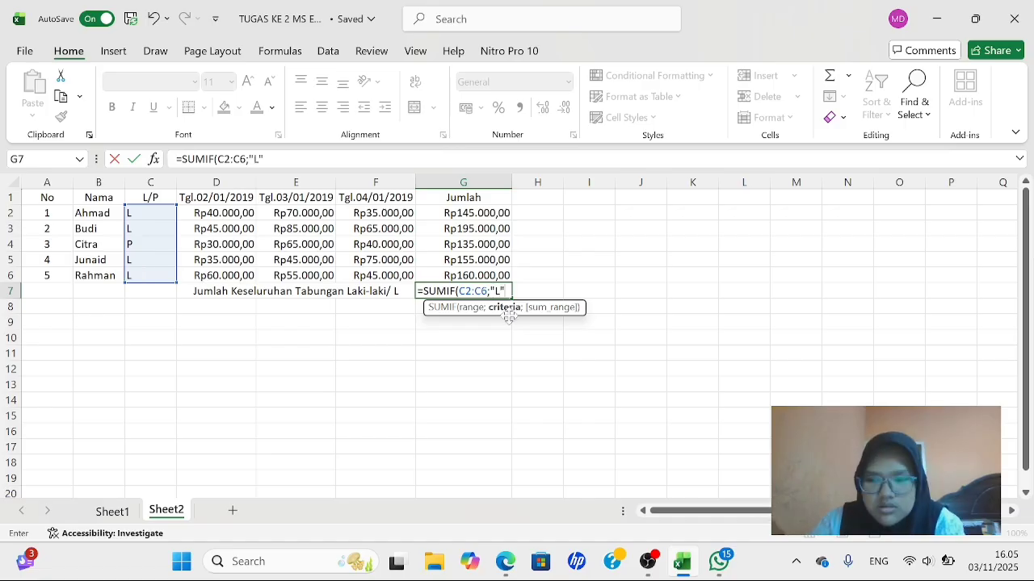
{"action": "type", "text": ";"}
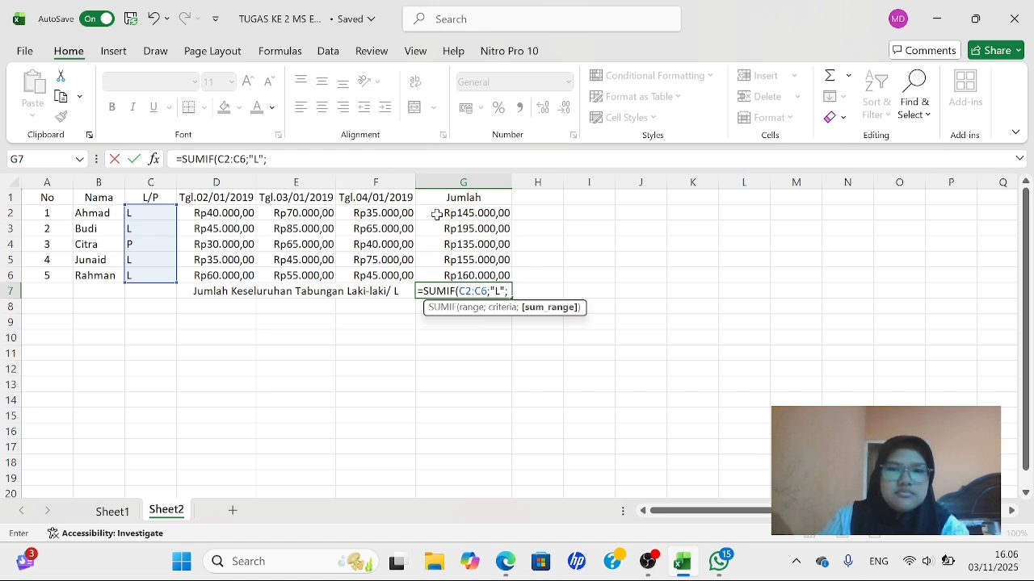
{"action": "left_click_drag", "start_coordinate": [436, 214], "coordinate": [444, 274]}
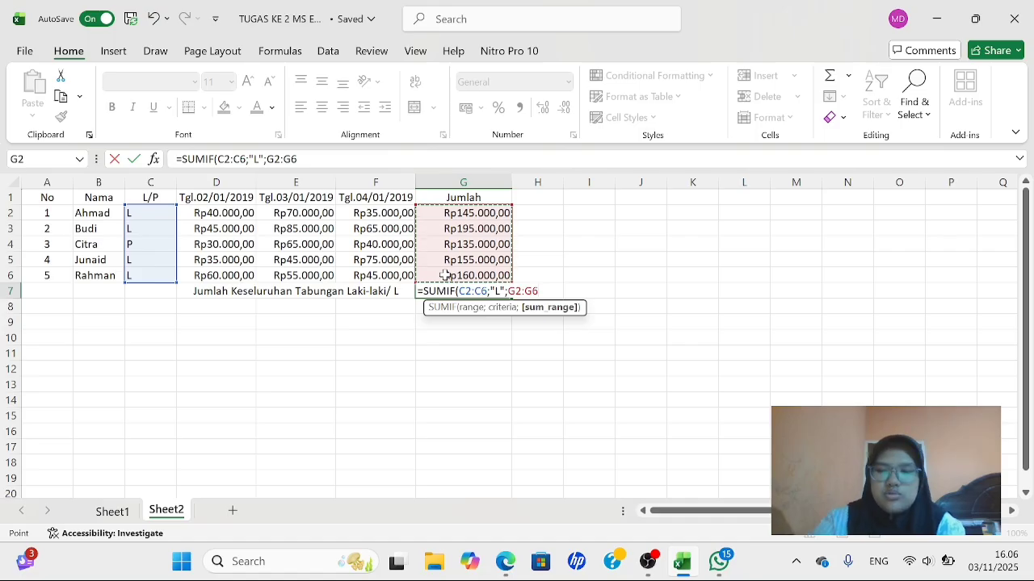
{"action": "type", "text": ")"}
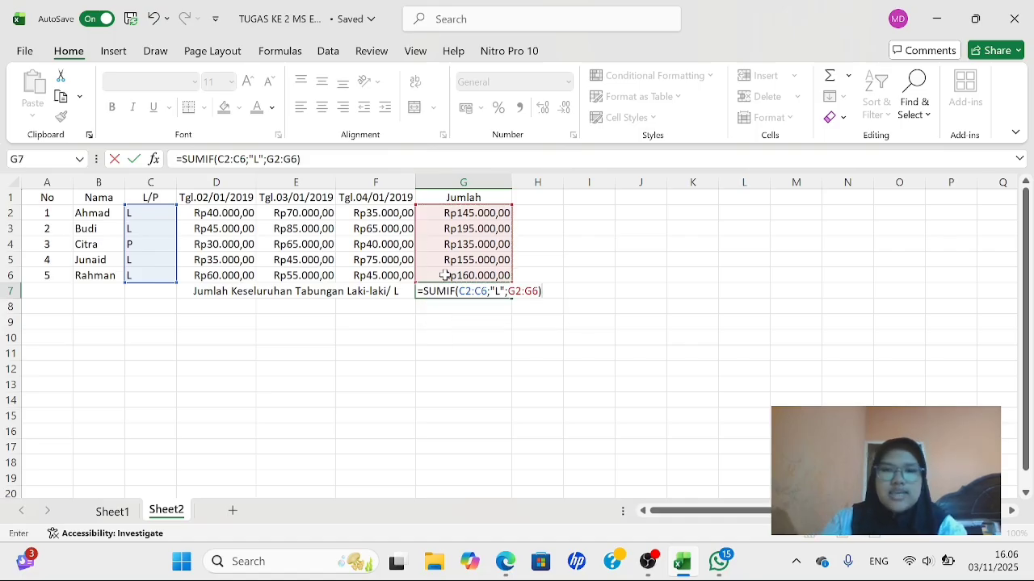
{"action": "key", "text": "Return"}
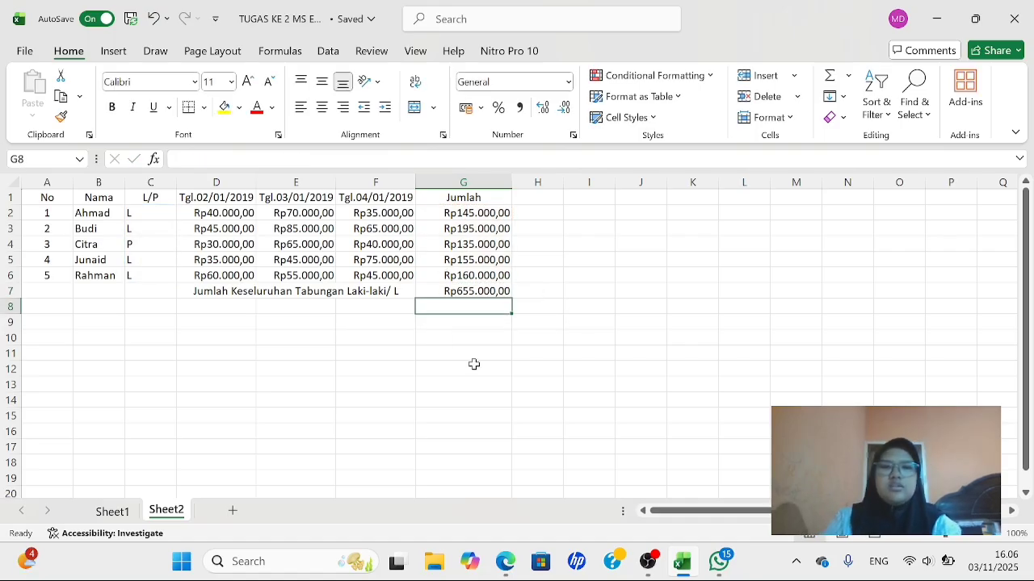
{"action": "left_click", "coordinate": [572, 293]}
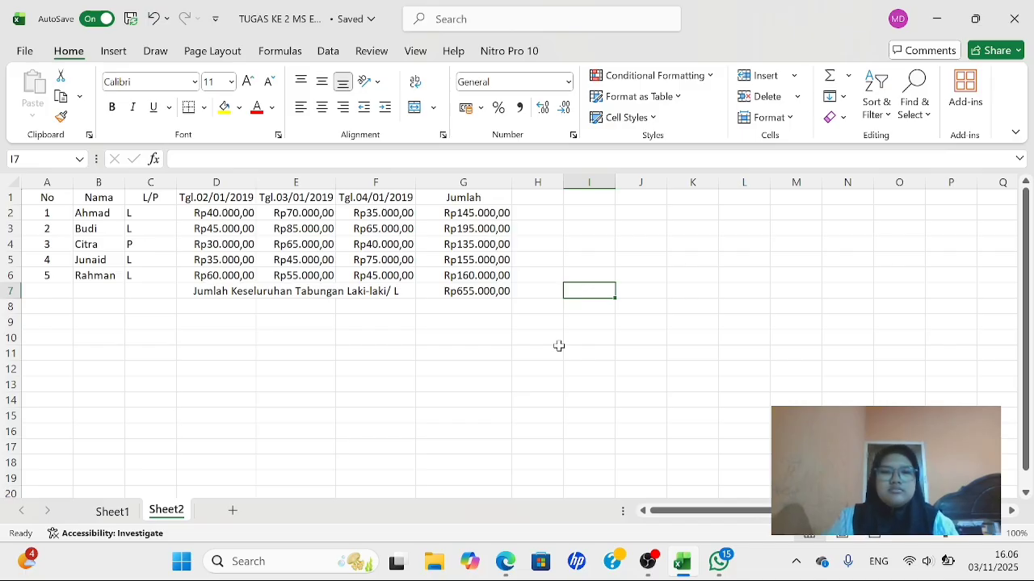
Switch to the PDF module in Edge to consult the SUMIFS example on page 12, and return to the Excel workbook
{"action": "key", "text": "alt+Tab"}
{"action": "scroll", "coordinate": [634, 234], "scroll_direction": "down", "scroll_amount": 2}
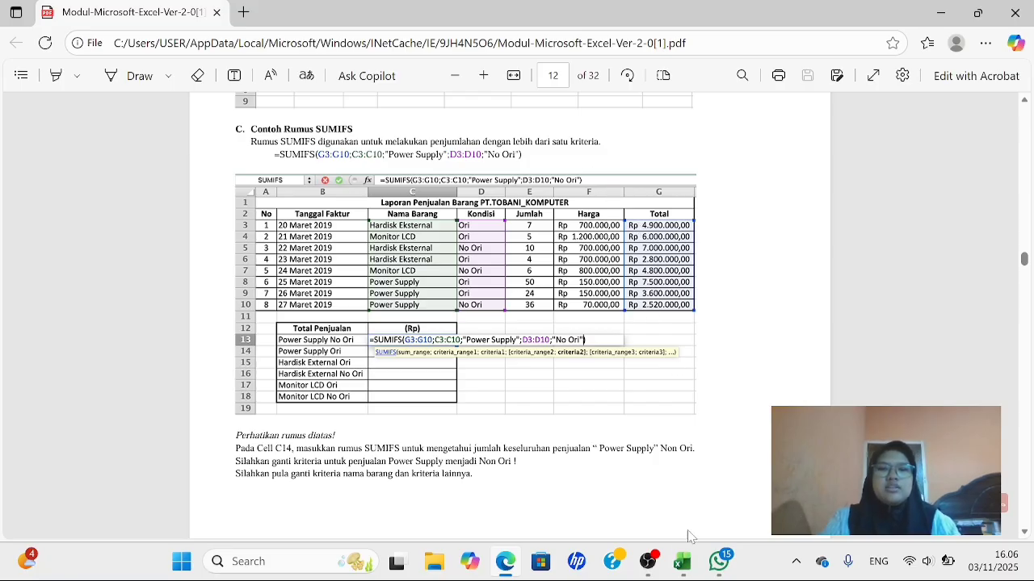
{"action": "left_click", "coordinate": [683, 561]}
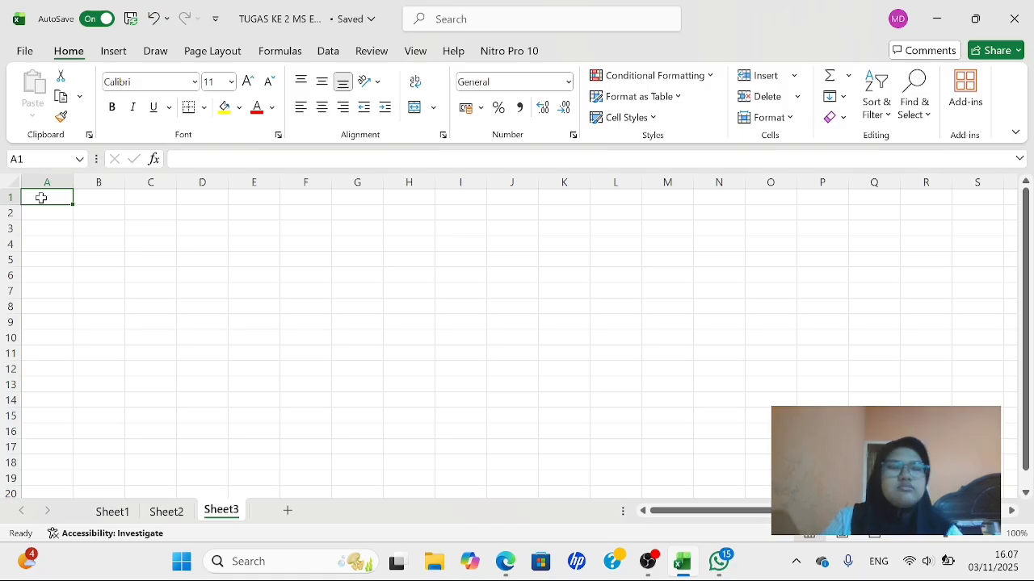
Merge and center cells A1:G1 on the blank Sheet3 for the table title
{"action": "left_click_drag", "start_coordinate": [41, 198], "coordinate": [370, 201]}
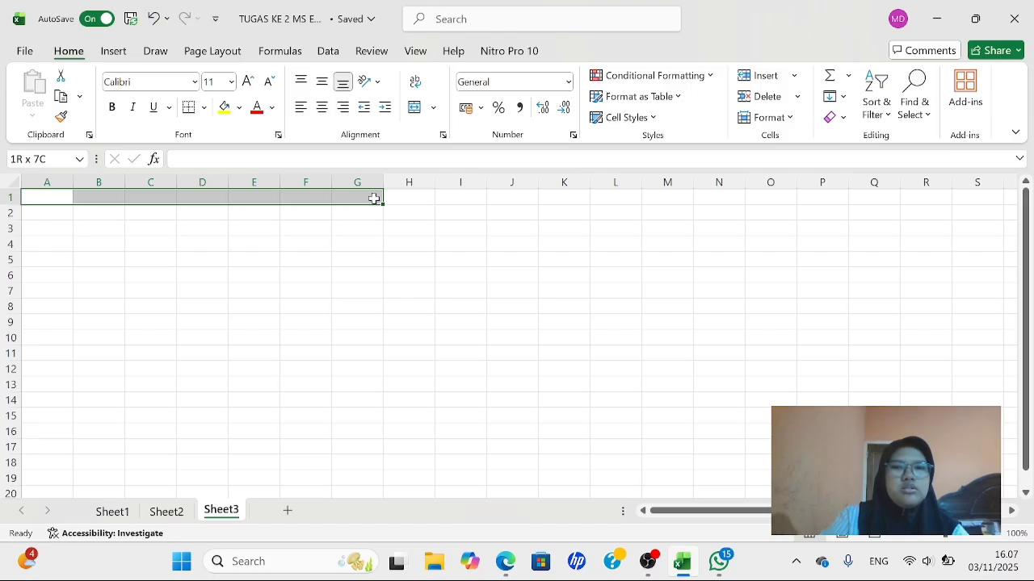
{"action": "left_click", "coordinate": [432, 109]}
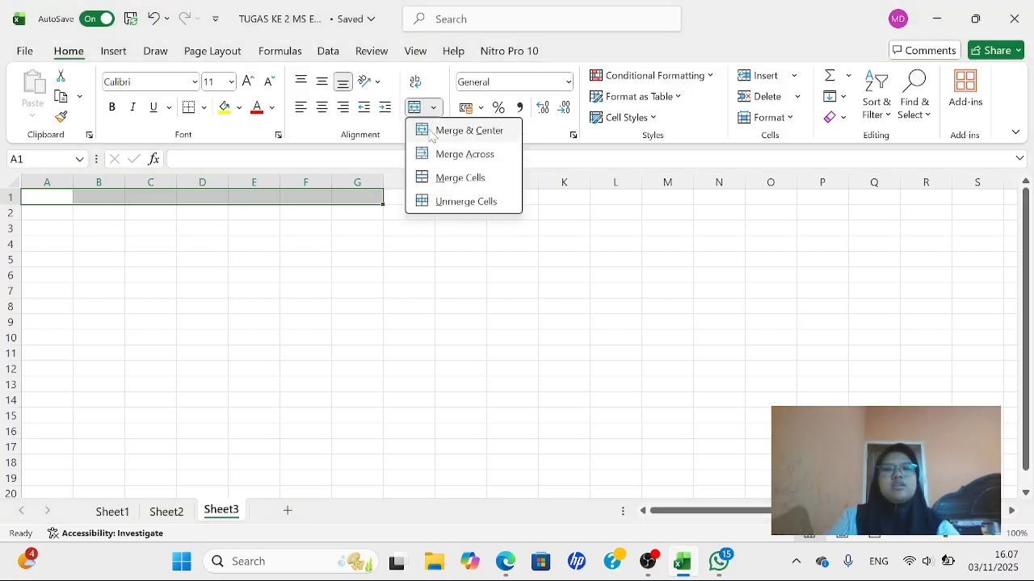
{"action": "left_click", "coordinate": [433, 133]}
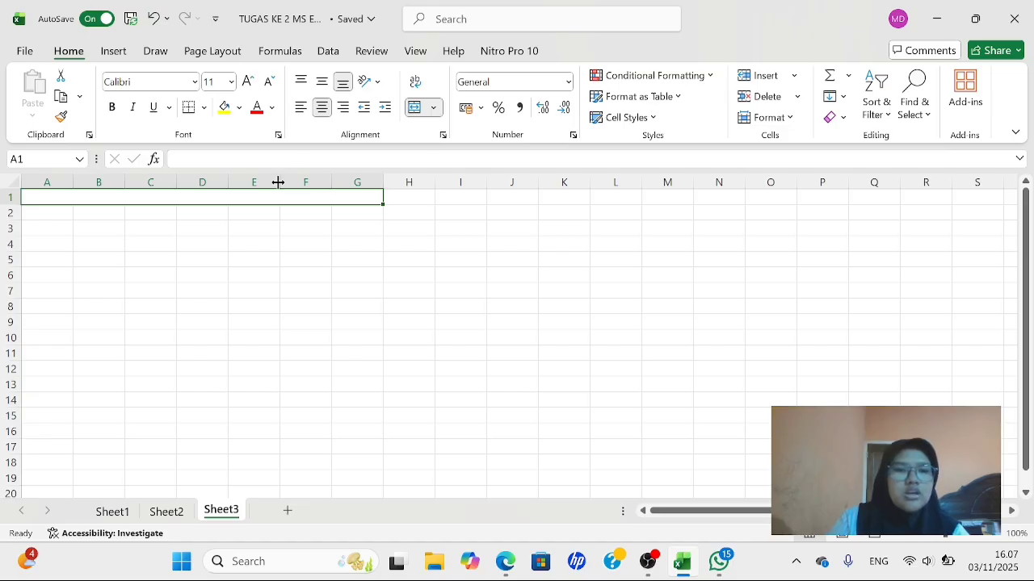
Enter the headers No, Tanggal Lahir and Nama Barang in A2:C2 and fit columns B and C to their text
{"action": "left_click", "coordinate": [53, 210]}
{"action": "type", "text": "No"}
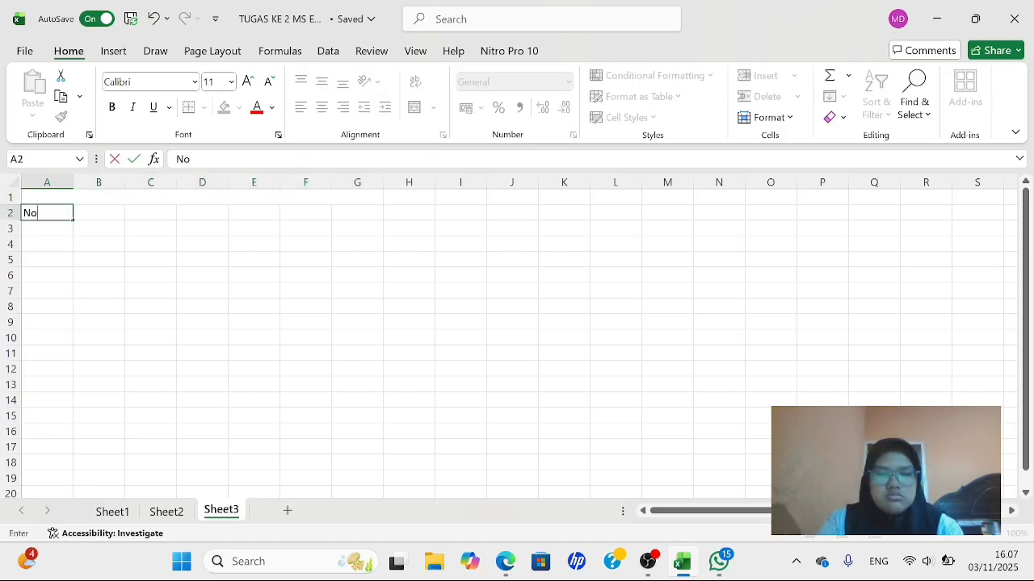
{"action": "key", "text": "Tab"}
{"action": "type", "text": "Tanggal Lahir"}
{"action": "key", "text": "Tab"}
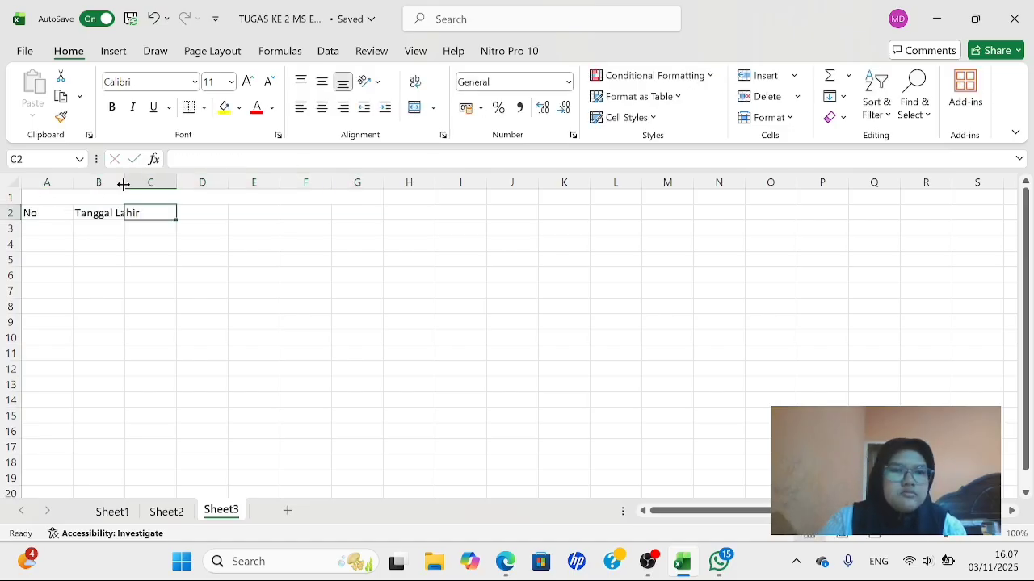
{"action": "double_click", "coordinate": [124, 182]}
{"action": "type", "text": "Nama Barang"}
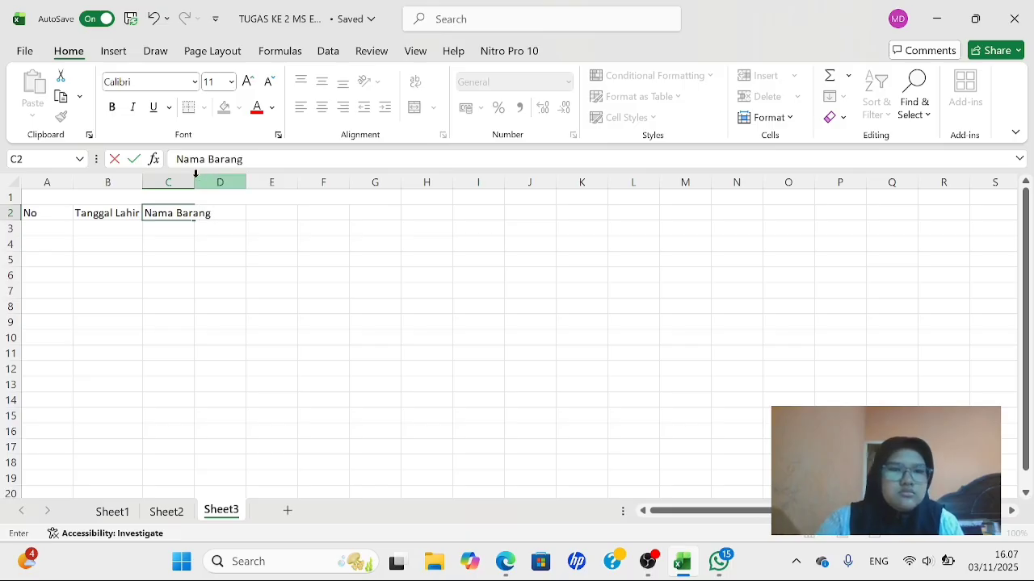
{"action": "double_click", "coordinate": [194, 183]}
Enter the headers Kondisi, Jumlah, Harga and Total in D2:G2
{"action": "left_click", "coordinate": [232, 213]}
{"action": "type", "text": "Kondisi"}
{"action": "key", "text": "Tab"}
{"action": "type", "text": "Jumlah"}
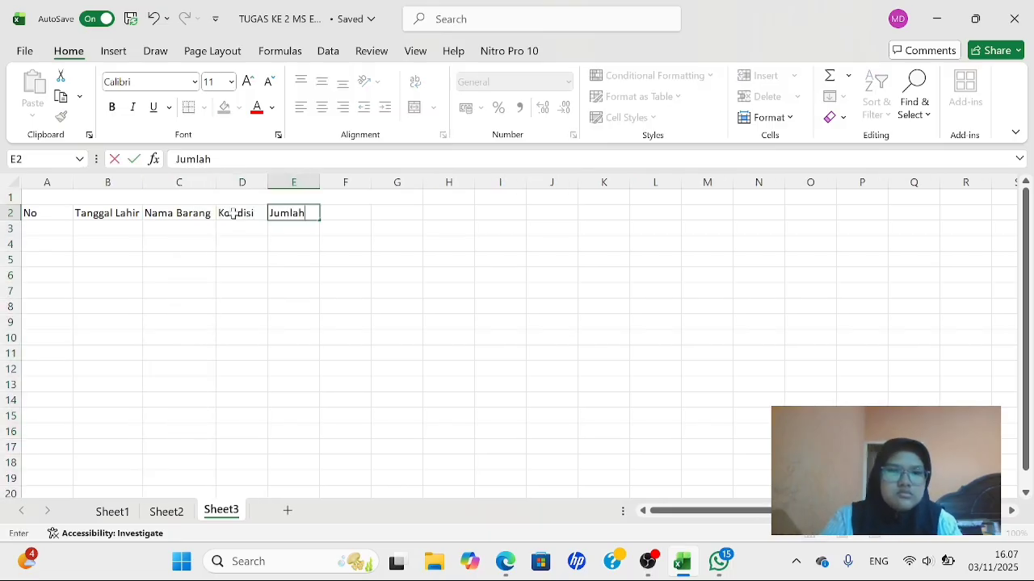
{"action": "key", "text": "Tab"}
{"action": "type", "text": "Harga"}
{"action": "key", "text": "Tab"}
{"action": "type", "text": "Total"}
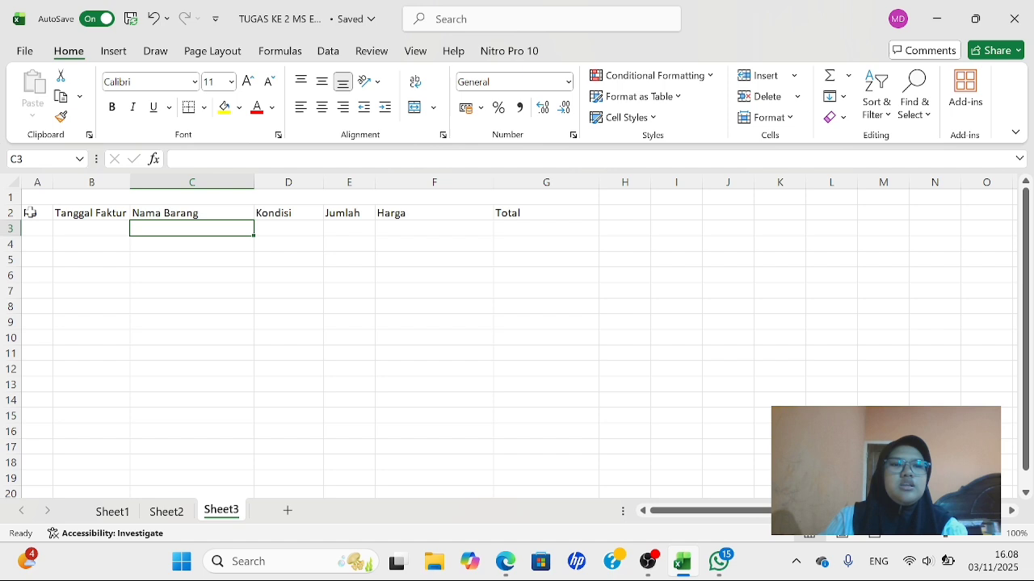
Center the header row A2:G2 horizontally and vertically
{"action": "left_click_drag", "start_coordinate": [30, 212], "coordinate": [552, 208]}
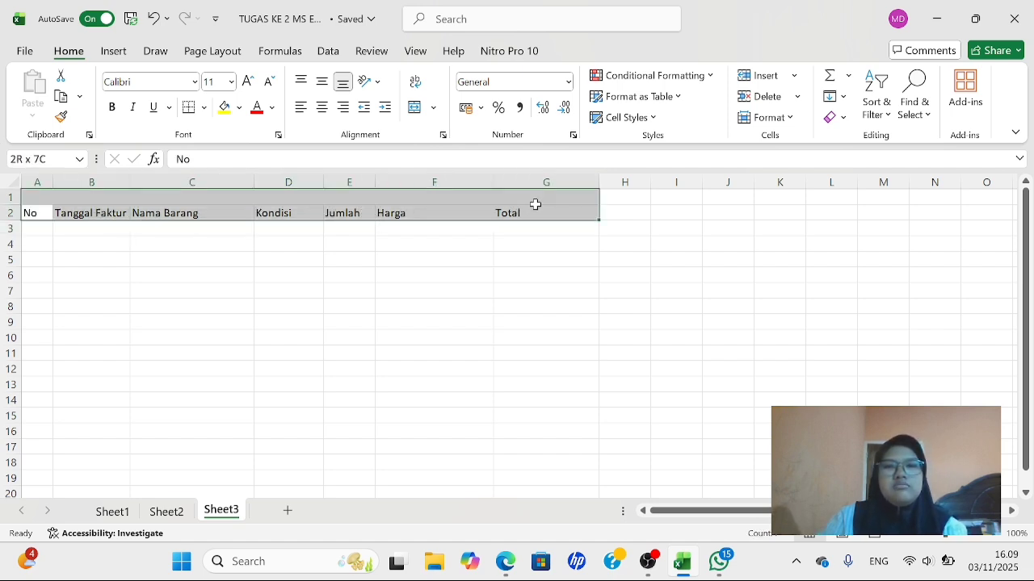
{"action": "left_click", "coordinate": [321, 107]}
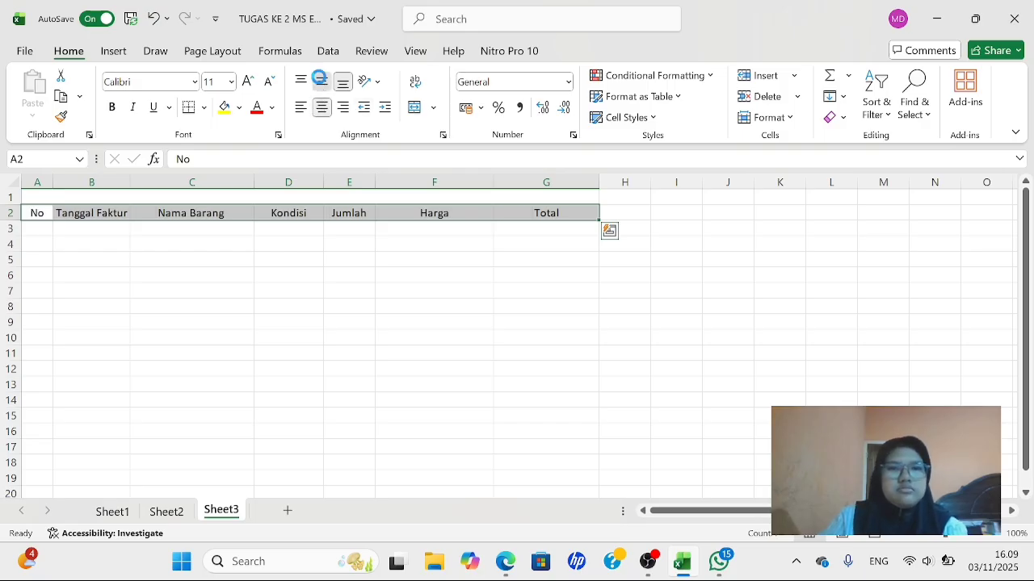
{"action": "left_click", "coordinate": [321, 81]}
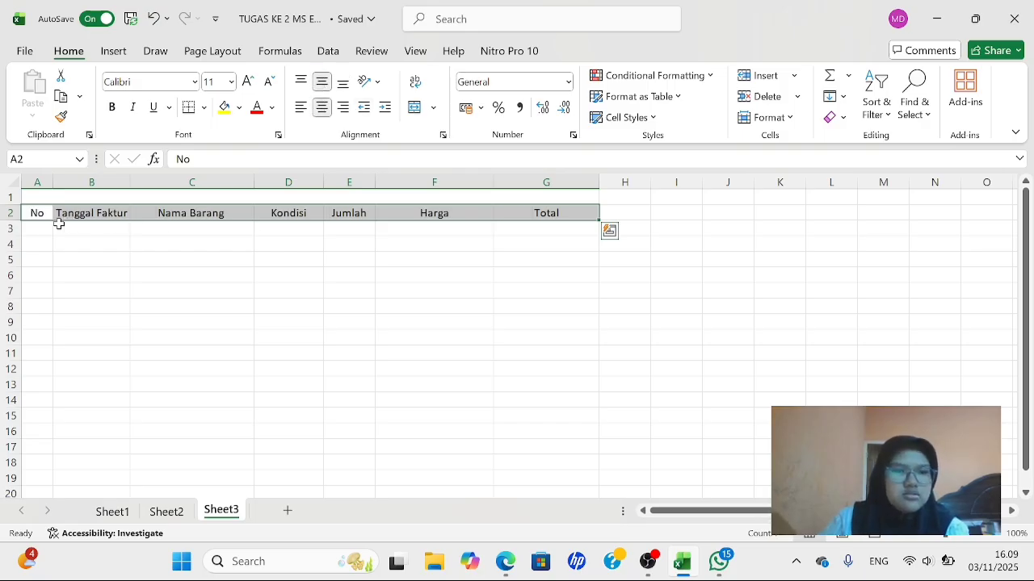
Number the table rows 1 to 8 in A3:A10 under No
{"action": "left_click", "coordinate": [44, 231]}
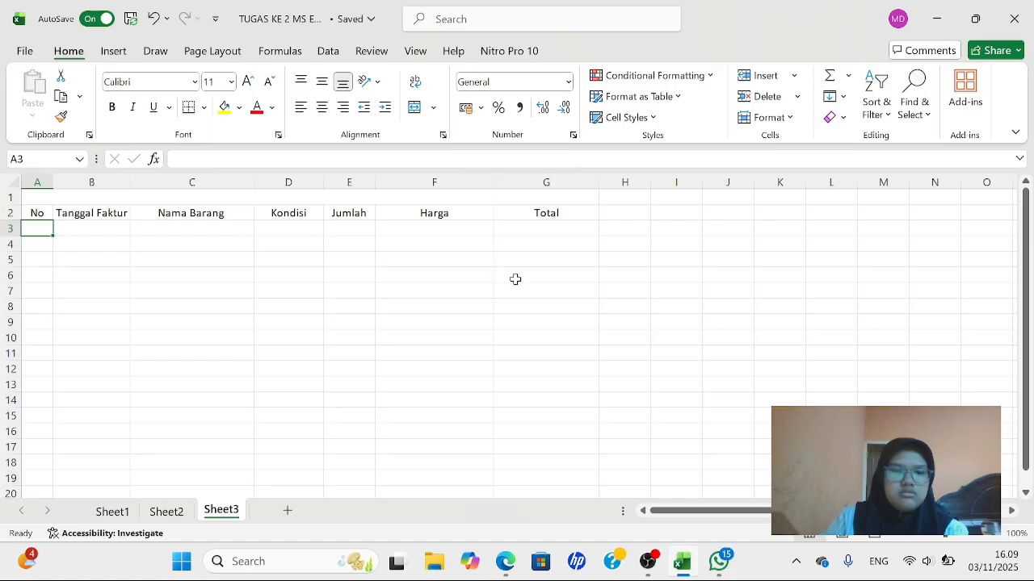
{"action": "type", "text": "1"}
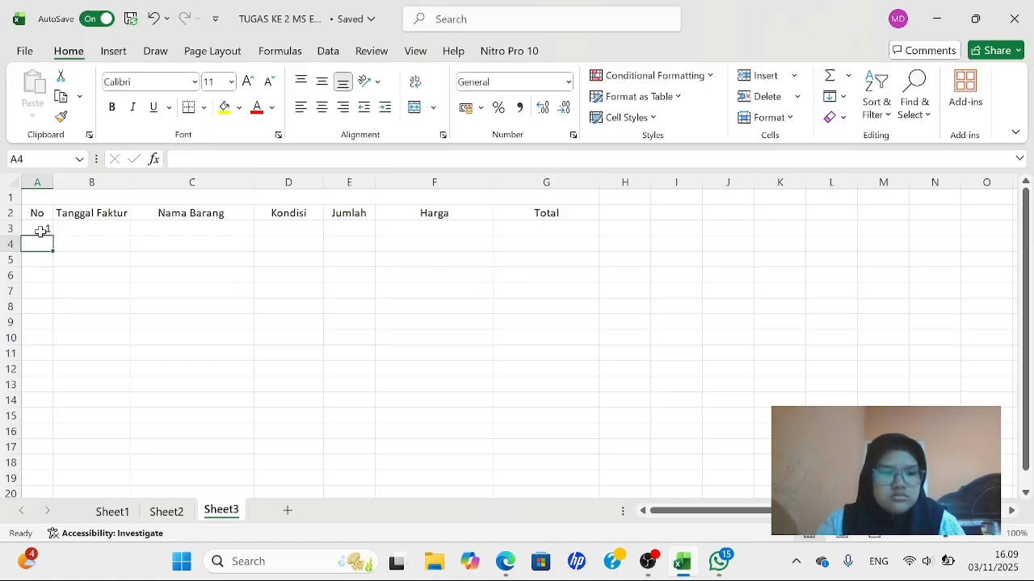
{"action": "type", "text": " 2 3 4 5 6 7"}
{"action": "key", "text": "Return"}
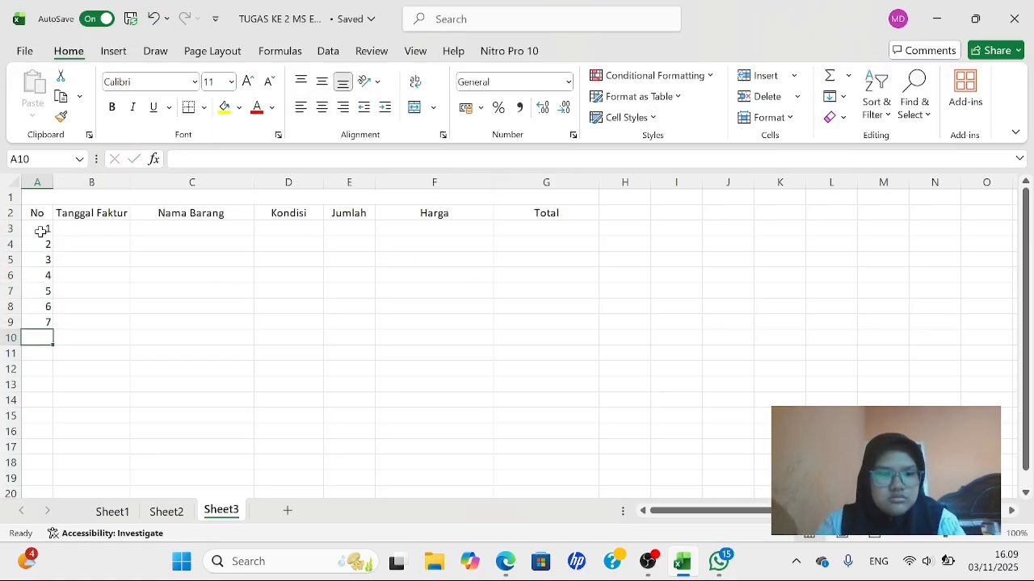
{"action": "type", "text": "8"}
Fill B3:B10 under Tanggal Faktur with consecutive dates from 20 Maret 2019 to 27 Maret 2019
{"action": "left_click", "coordinate": [83, 229]}
{"action": "type", "text": "20 Ma"}
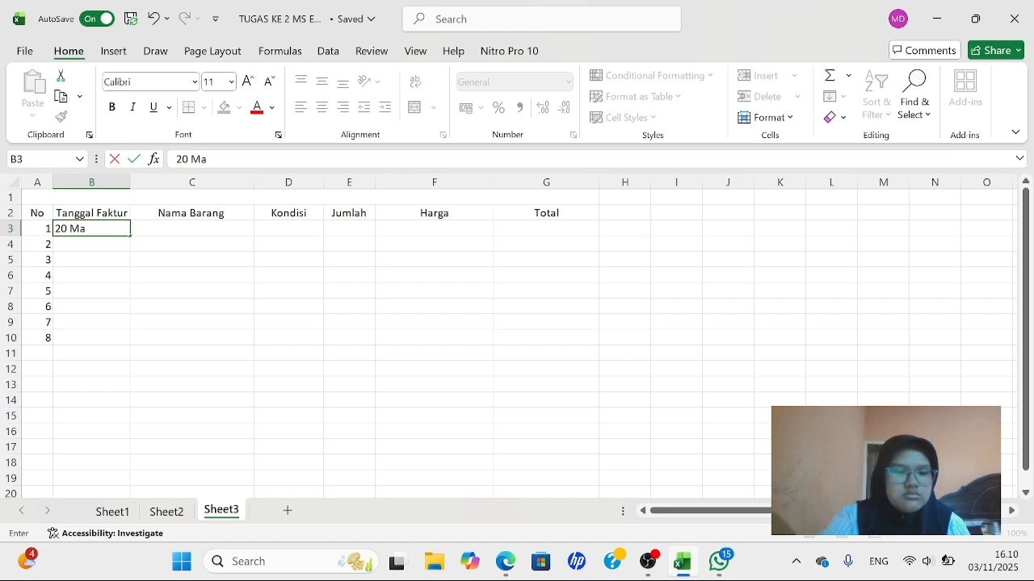
{"action": "type", "text": "ret 2019"}
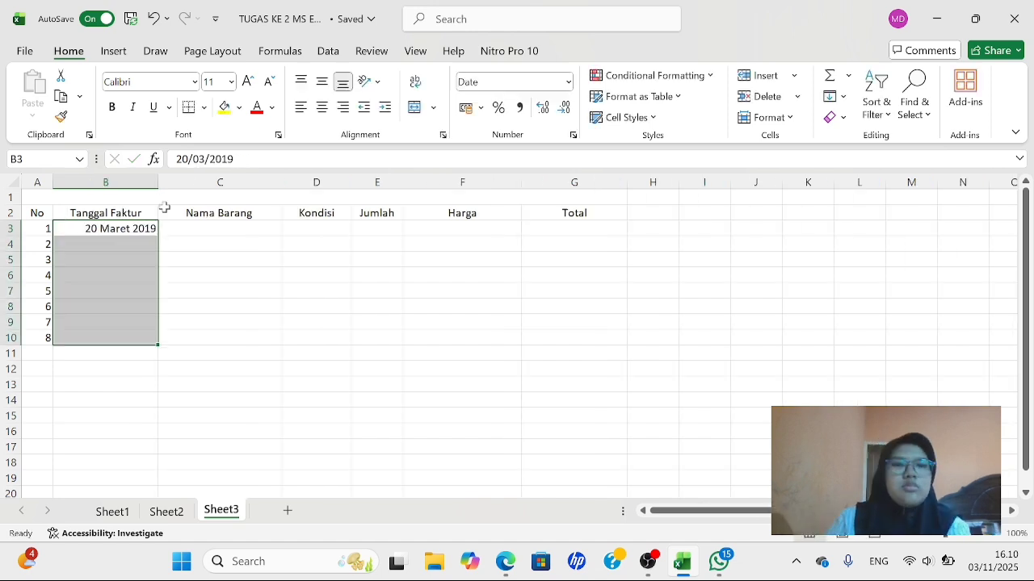
{"action": "left_click", "coordinate": [108, 245]}
{"action": "type", "text": "21 "}
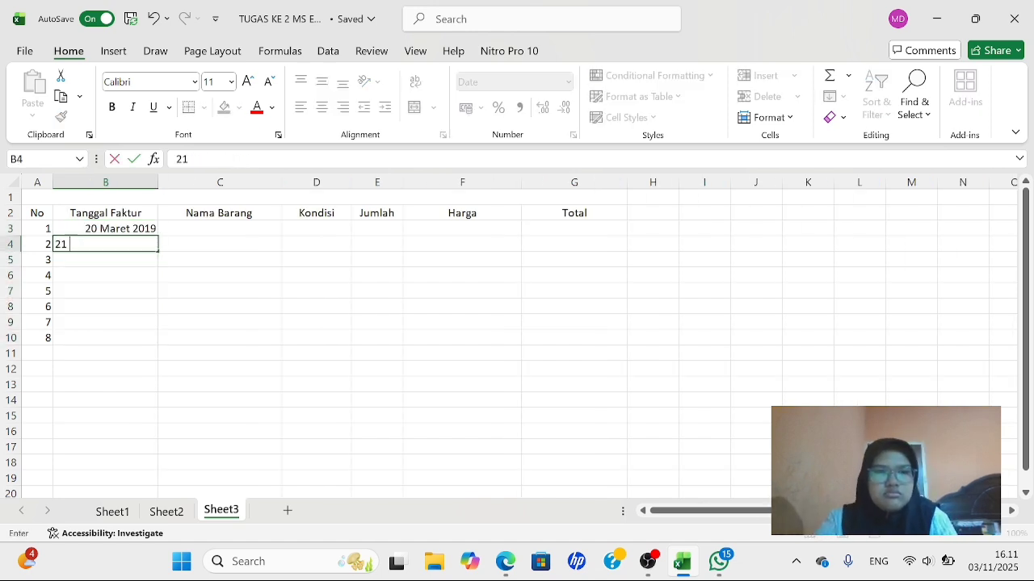
{"action": "type", "text": "Maret 2019"}
{"action": "left_click_drag", "start_coordinate": [73, 230], "coordinate": [73, 255]}
{"action": "left_click", "coordinate": [166, 243]}
{"action": "left_click_drag", "start_coordinate": [141, 231], "coordinate": [157, 346]}
Enter the item names Hardisk Eksternal, Monitor LCD, Hardisk Eksternal and Hardisk Eksternal in C3:C6
{"action": "left_click", "coordinate": [192, 232]}
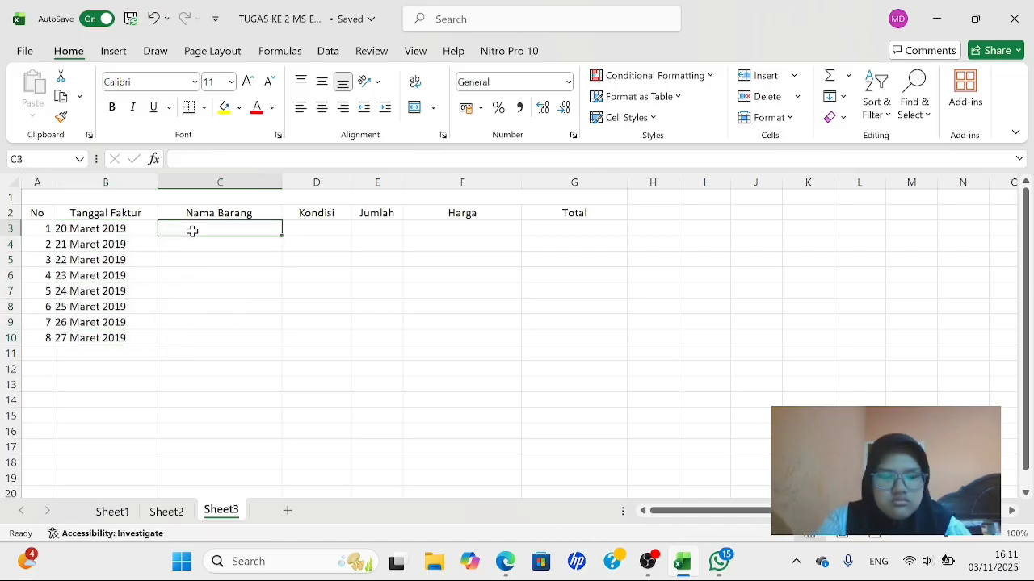
{"action": "type", "text": "Hardisk Ekste"}
{"action": "key", "text": "BackSpace"}
{"action": "type", "text": "Eksternal"}
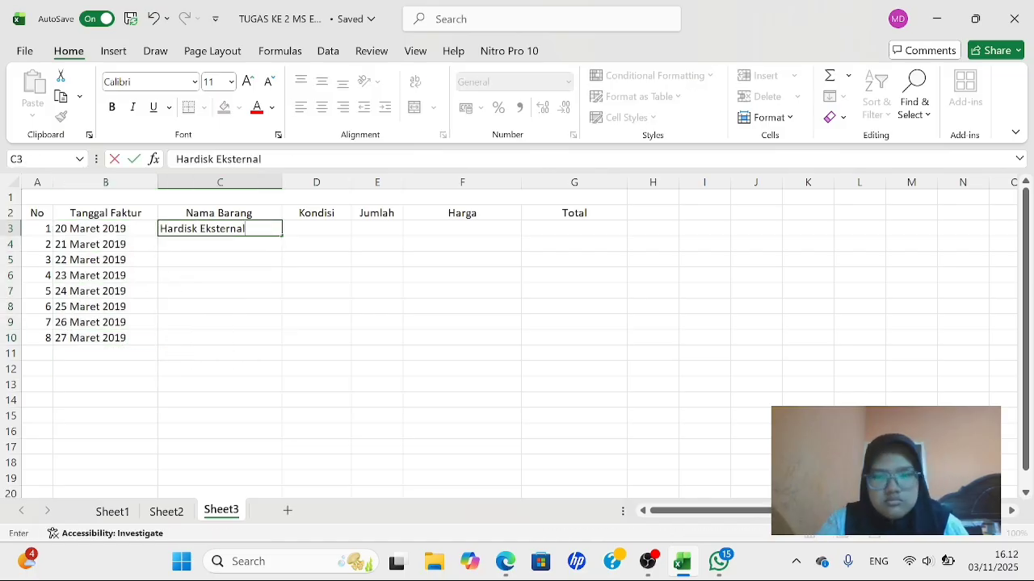
{"action": "key", "text": "Return"}
{"action": "type", "text": "Monitor LCD"}
{"action": "key", "text": "Return"}
{"action": "type", "text": "H"}
{"action": "key", "text": "Return"}
{"action": "type", "text": "H"}
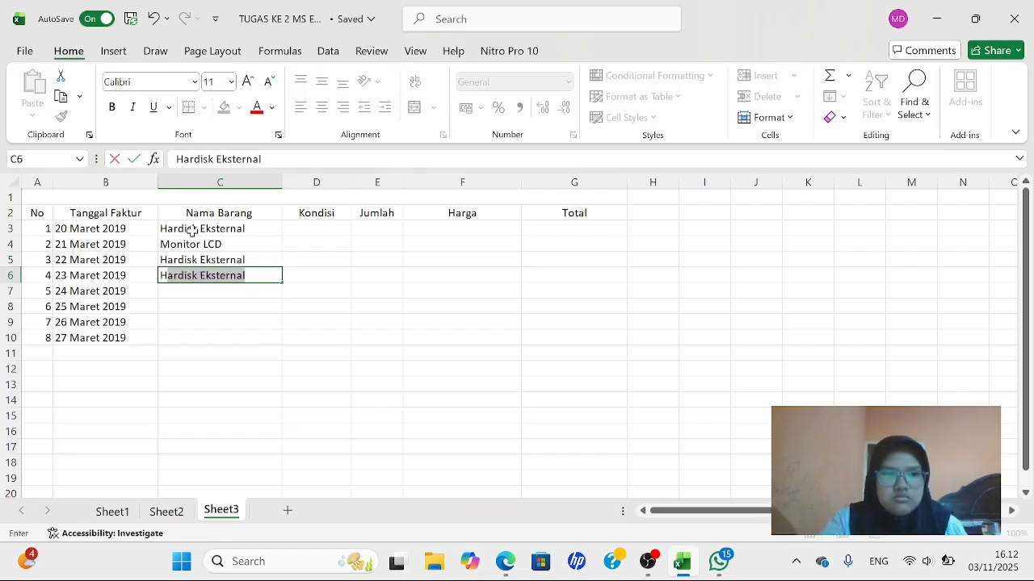
{"action": "key", "text": "Return"}
Enter Monitor LCD in C7 and Power Supply in each of C8:C10
{"action": "type", "text": "M"}
{"action": "key", "text": "Return"}
{"action": "type", "text": "Poer"}
{"action": "key", "text": "BackSpace"}
{"action": "key", "text": "BackSpace"}
{"action": "type", "text": "wer Sup"}
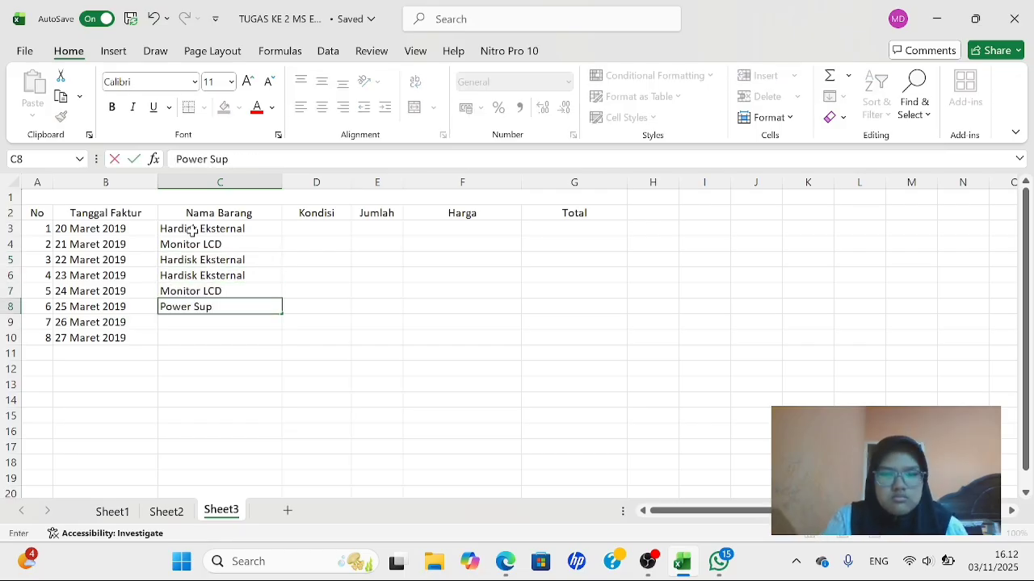
{"action": "key", "text": "Return"}
{"action": "type", "text": "Power Supply"}
{"action": "key", "text": "Return"}
{"action": "type", "text": "Power Supply"}
Fill the Kondisi cells D3:D10 with Ori, Ori, No Ori, Ori, No Ori, Ori, Ori and No Ori
{"action": "left_click", "coordinate": [290, 231]}
{"action": "type", "text": "Ori"}
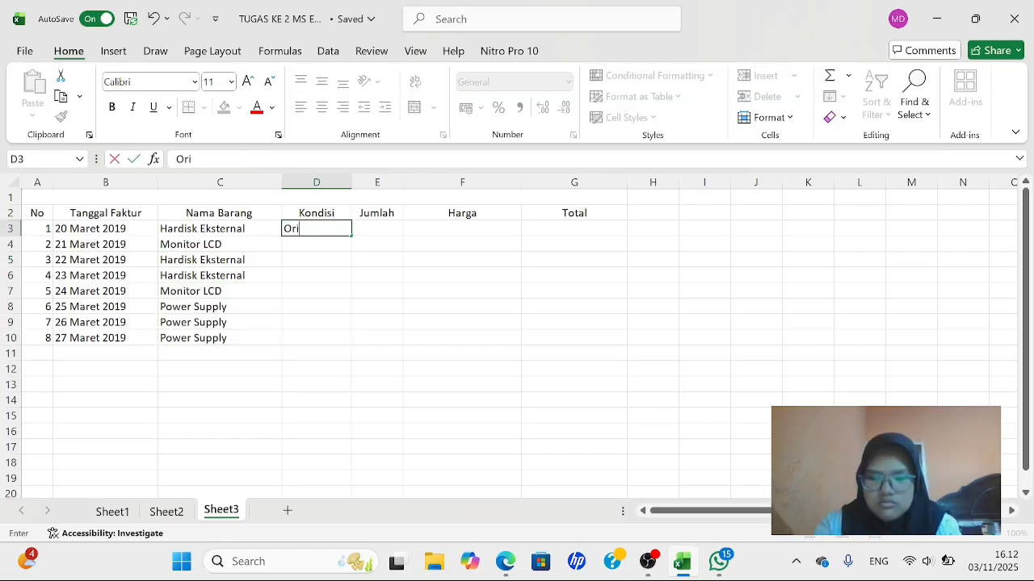
{"action": "key", "text": "Return"}
{"action": "type", "text": "OriNo Ori"}
{"action": "key", "text": "Return"}
{"action": "type", "text": "Ori"}
{"action": "key", "text": "Return"}
{"action": "type", "text": "No Ori"}
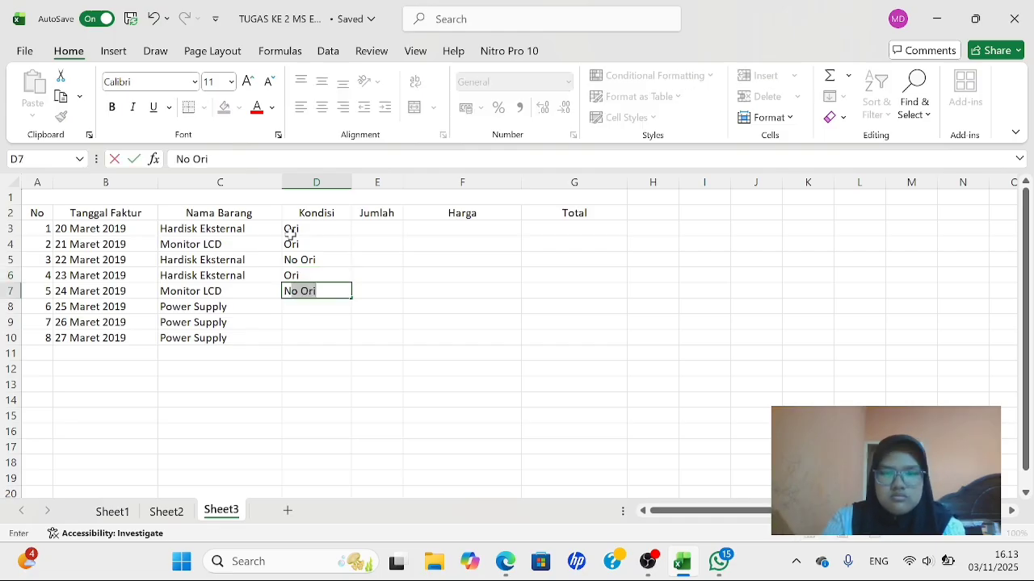
{"action": "key", "text": "Return"}
{"action": "type", "text": "Ori"}
{"action": "key", "text": "Return"}
{"action": "type", "text": "Ori"}
{"action": "key", "text": "Return"}
{"action": "type", "text": "No Ori"}
Enter the Jumlah values 7, 5, 10, 4, 6, 50, 24 and 36 in E3:E10
{"action": "left_click", "coordinate": [369, 229]}
{"action": "type", "text": "7 5 1"}
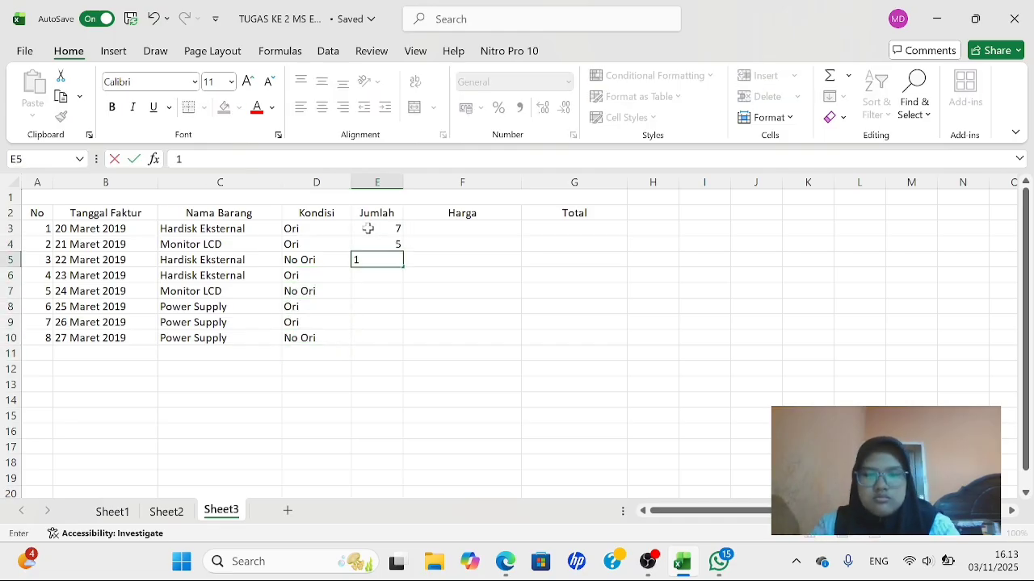
{"action": "type", "text": "0 4 6 50 24 36"}
Enter the Harga values 700000, 1200000, 700000 and 700000 in F3:F6
{"action": "key", "text": "Tab"}
{"action": "key", "text": "ctrl+Up"}
{"action": "key", "text": "Down"}
{"action": "type", "text": "700000"}
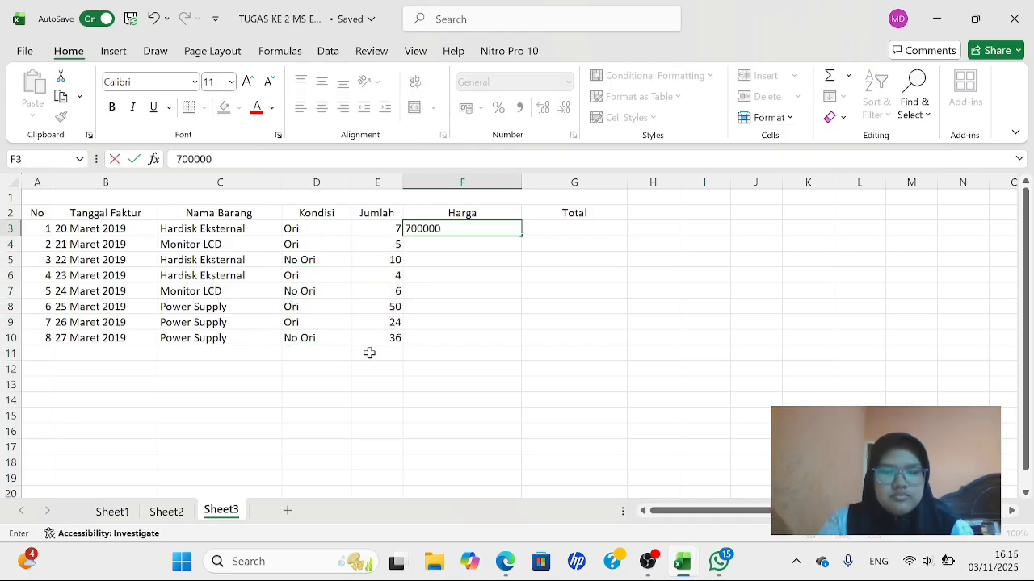
{"action": "key", "text": "Return"}
{"action": "type", "text": "1200000"}
{"action": "key", "text": "Return"}
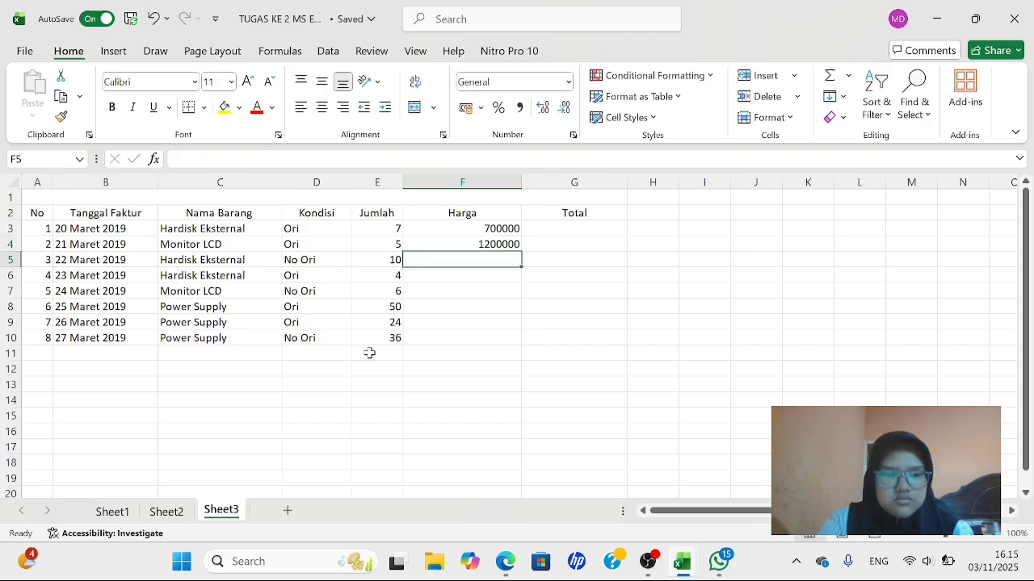
{"action": "type", "text": "700000"}
{"action": "key", "text": "Return"}
{"action": "type", "text": "700000"}
{"action": "key", "text": "Return"}
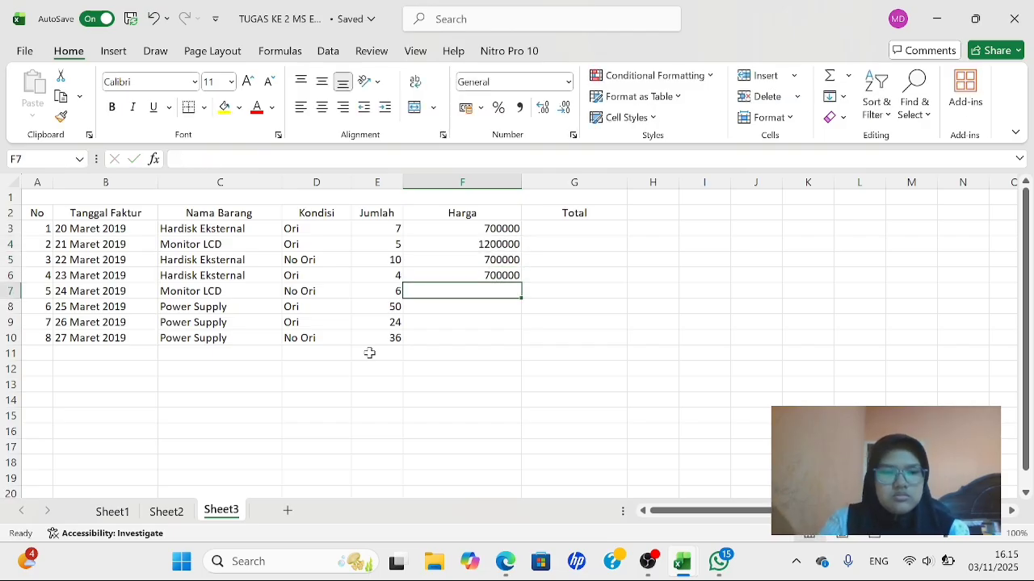
Enter the Harga values 800000, 150000, 150000 and 70000 in F7:F10
{"action": "type", "text": "800000"}
{"action": "key", "text": "Return"}
{"action": "type", "text": "1"}
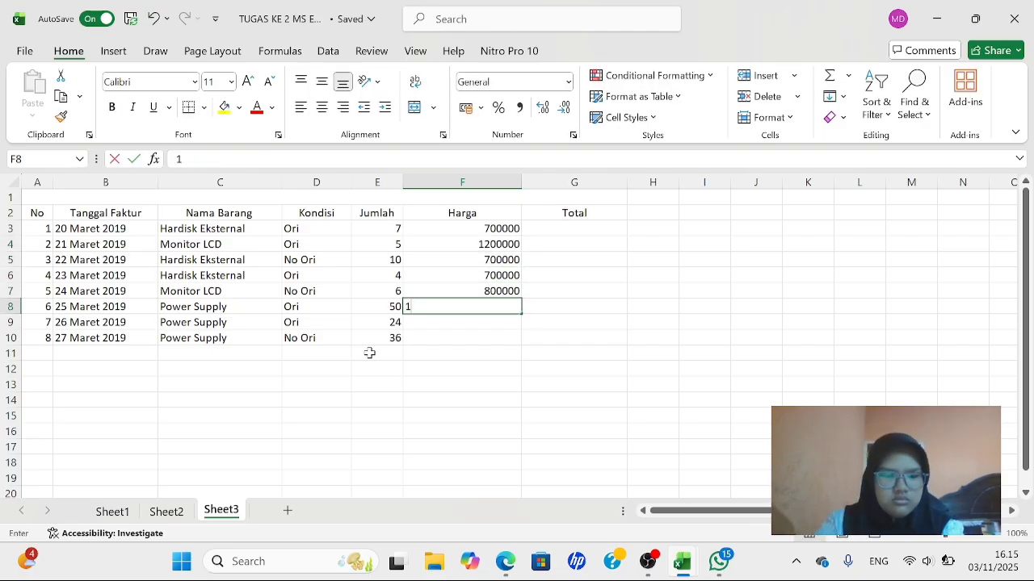
{"action": "type", "text": "50000"}
{"action": "key", "text": "Return"}
{"action": "type", "text": "15000"}
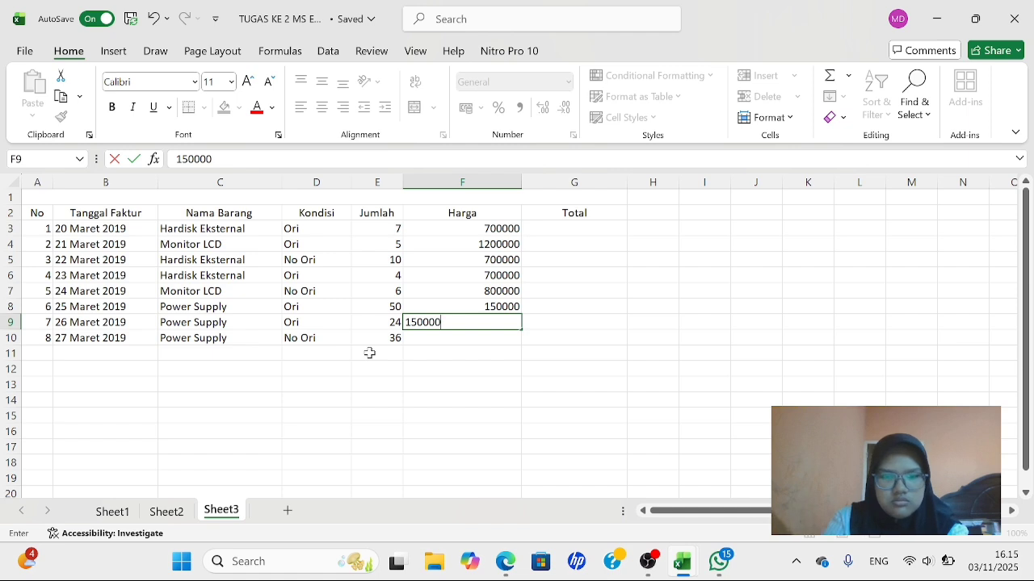
{"action": "key", "text": "Return"}
{"action": "type", "text": "70000"}
{"action": "key", "text": "Return"}
Center the row numbers in A3:A10 horizontally
{"action": "left_click", "coordinate": [317, 258]}
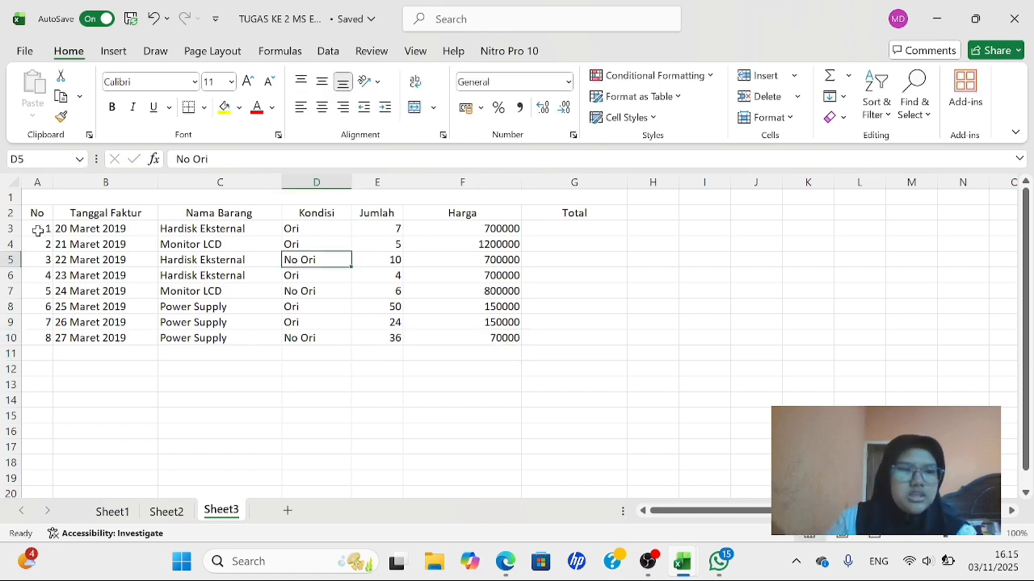
{"action": "left_click_drag", "start_coordinate": [37, 231], "coordinate": [39, 338]}
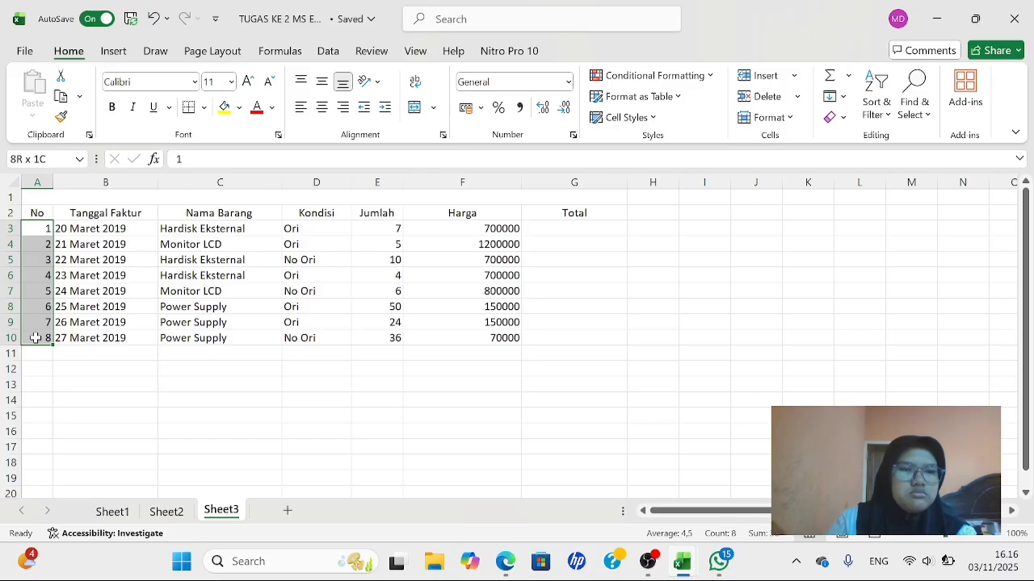
{"action": "left_click", "coordinate": [321, 107]}
Center the Jumlah values in E3:E10 horizontally
{"action": "left_click", "coordinate": [378, 231]}
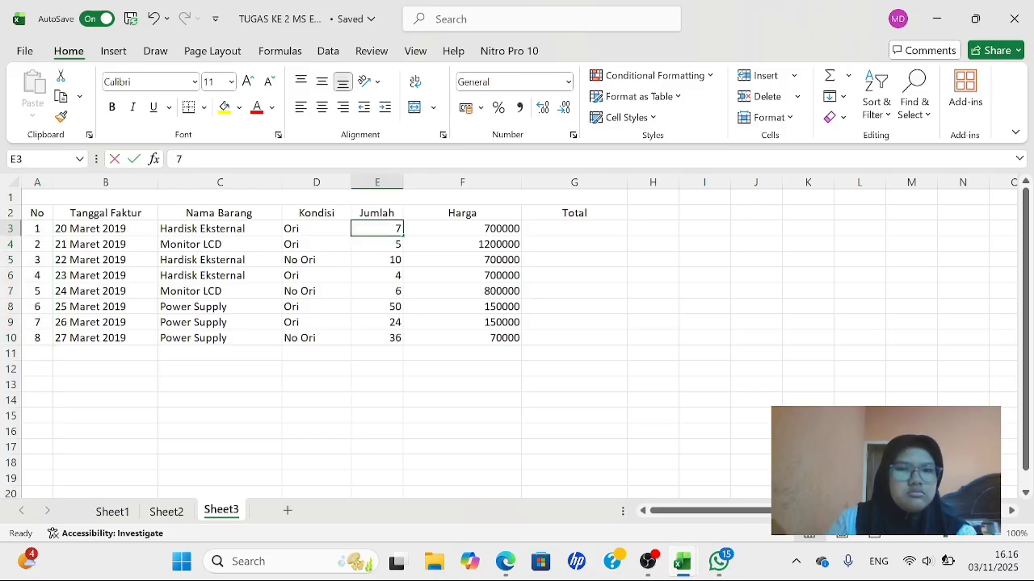
{"action": "left_click_drag", "start_coordinate": [395, 229], "coordinate": [376, 338]}
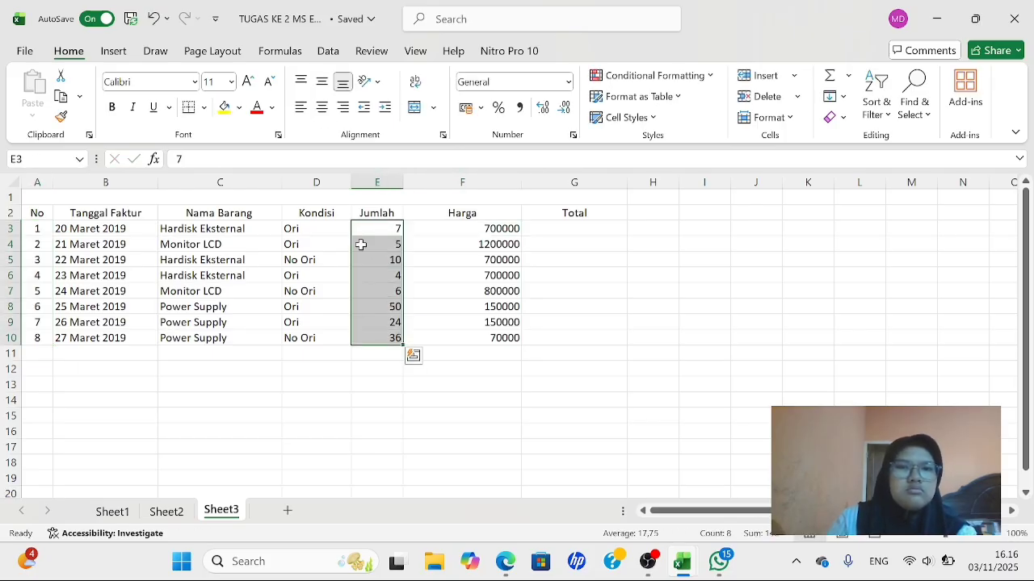
{"action": "left_click", "coordinate": [426, 291]}
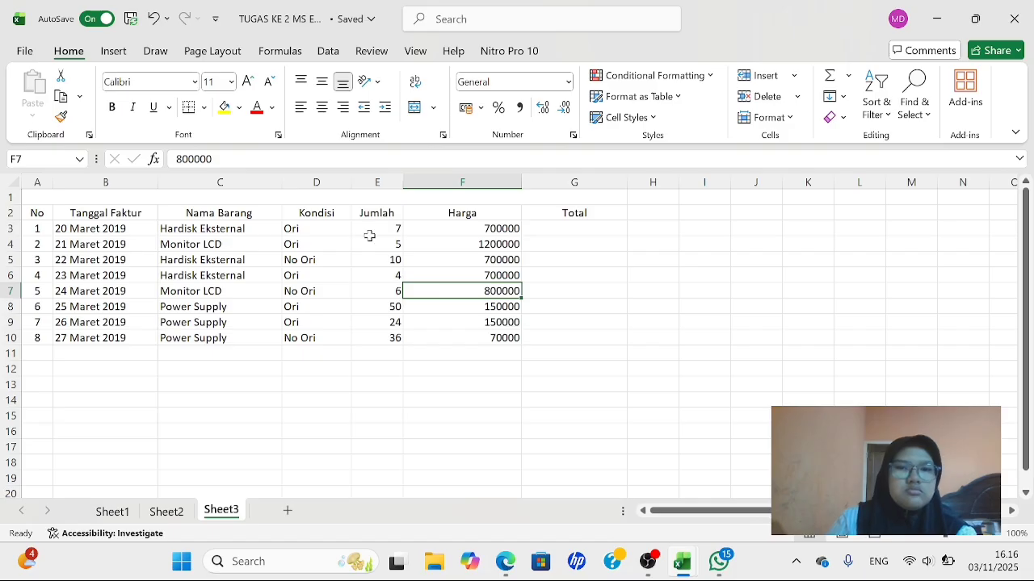
{"action": "left_click_drag", "start_coordinate": [369, 235], "coordinate": [363, 340]}
{"action": "left_click", "coordinate": [322, 106]}
Enter the table title "Laporan Penjualan Barang PT.TOBANI_KOMPUTER" in the merged cell A1
{"action": "left_click", "coordinate": [377, 194]}
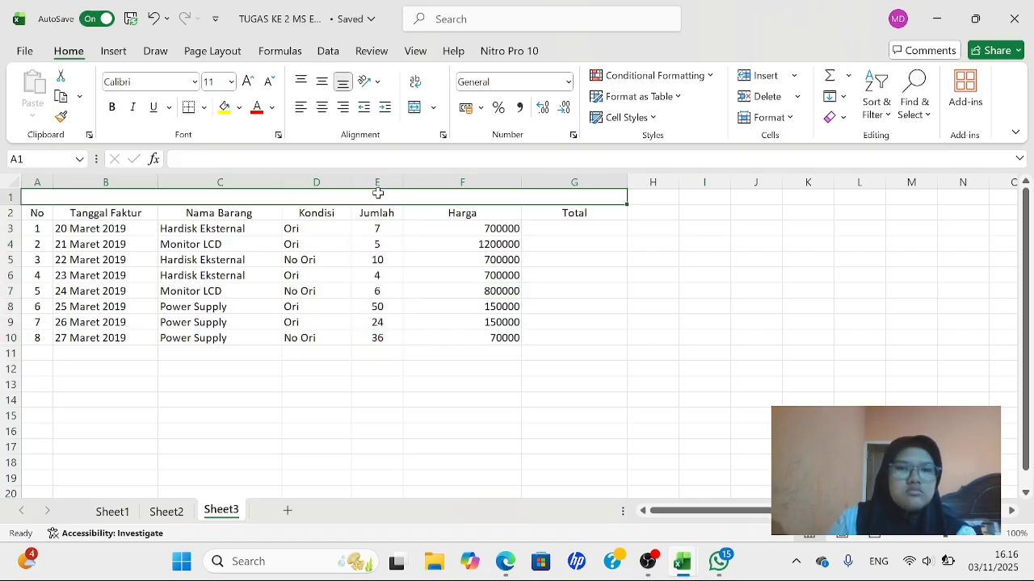
{"action": "type", "text": "Laporan P"}
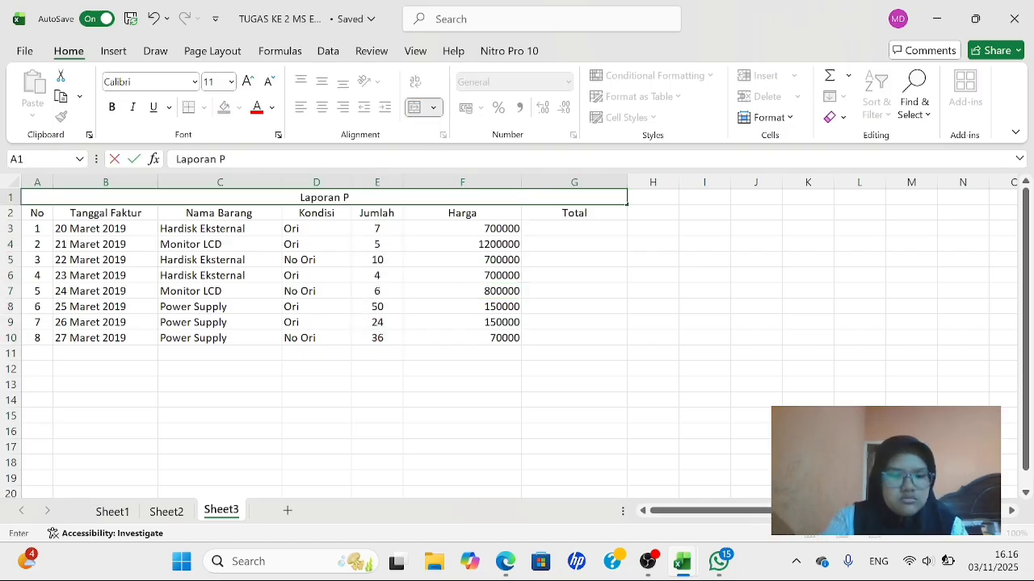
{"action": "type", "text": "enjualan"}
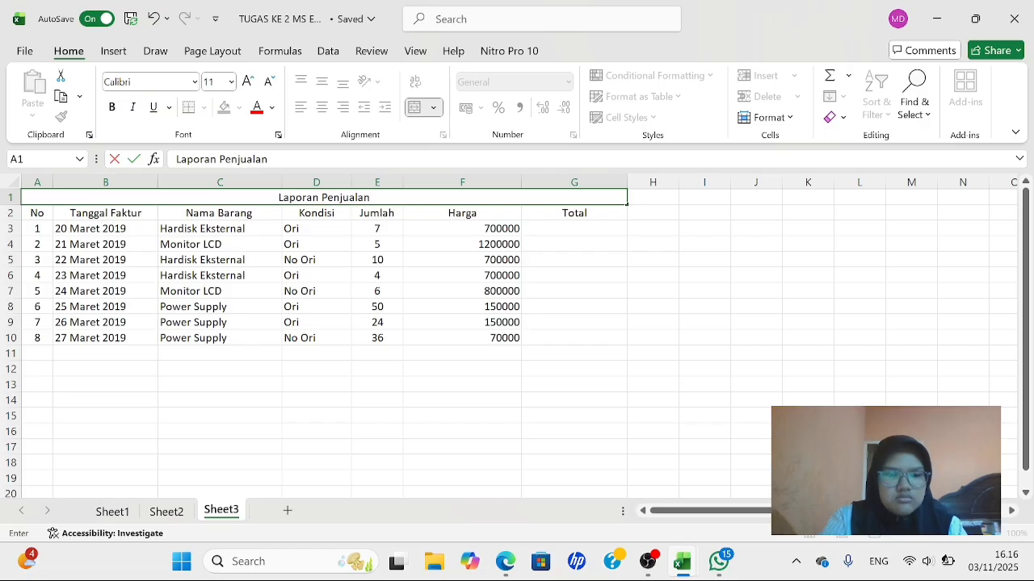
{"action": "type", "text": " Barang P"}
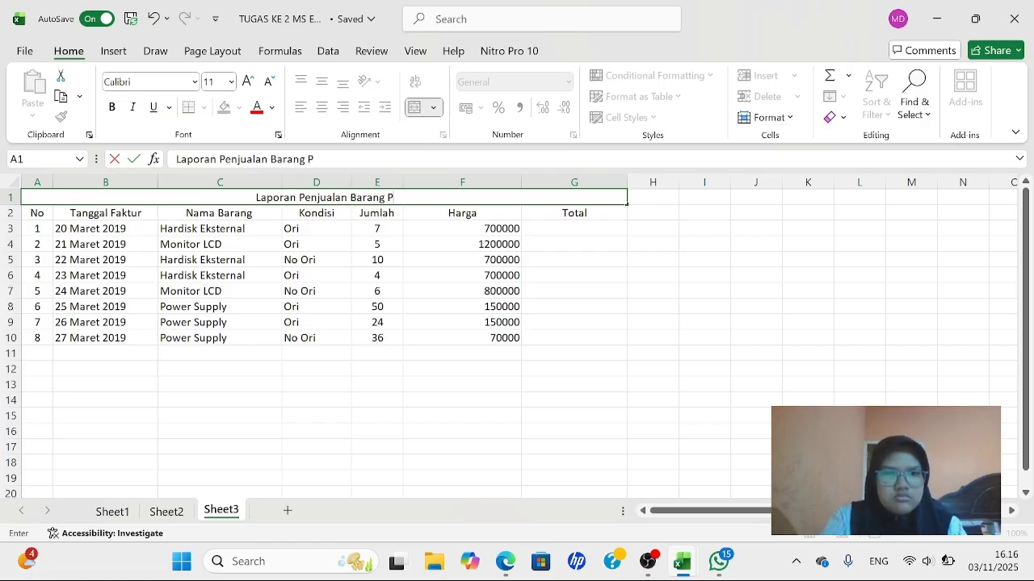
{"action": "type", "text": "T.TOBANI"}
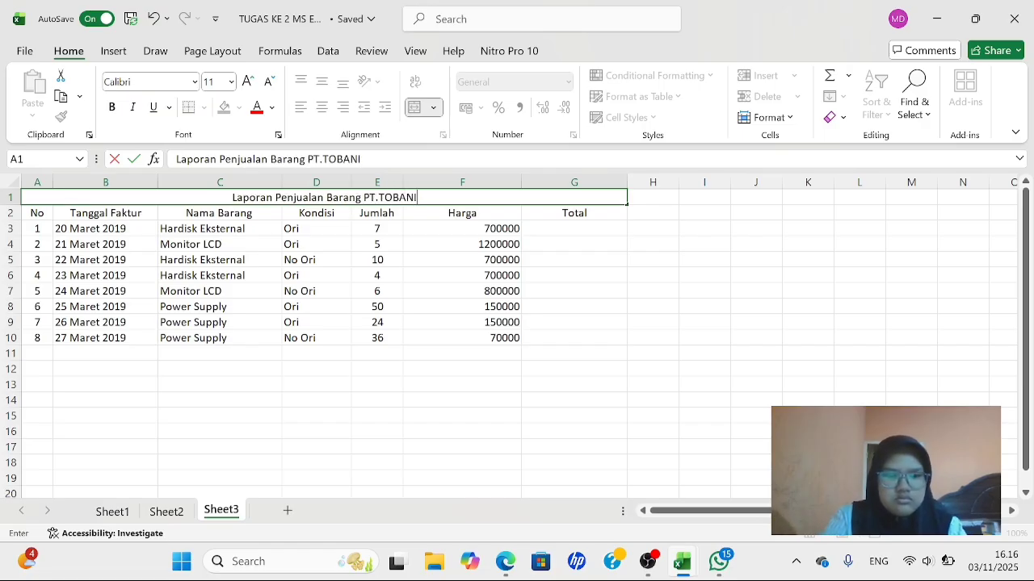
{"action": "type", "text": "_KOMPUTER"}
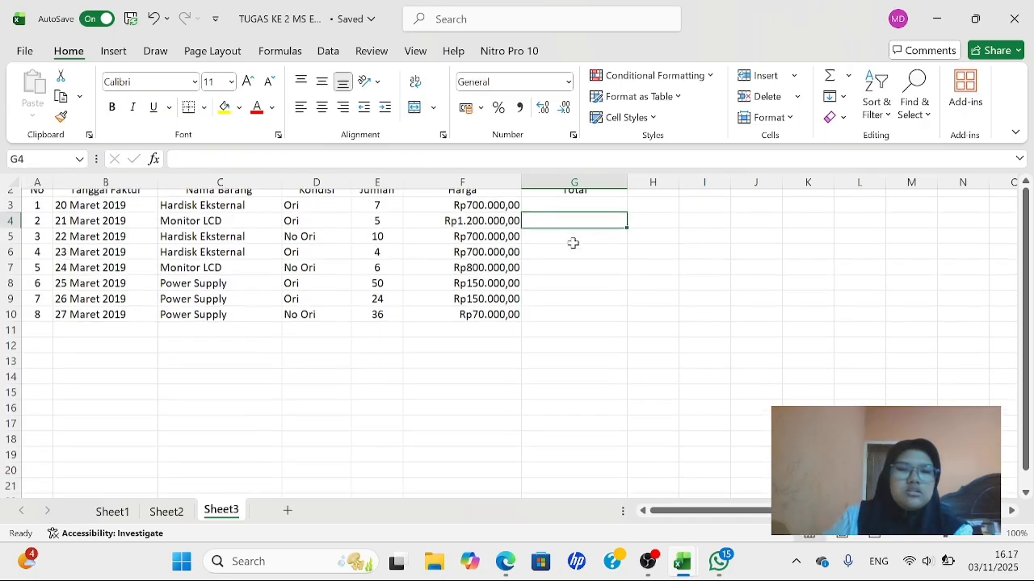
Calculate the first row's Total in G3 as Jumlah times Harga with the formula =E3*F3
{"action": "scroll", "coordinate": [572, 243], "scroll_direction": "down", "scroll_amount": 1}
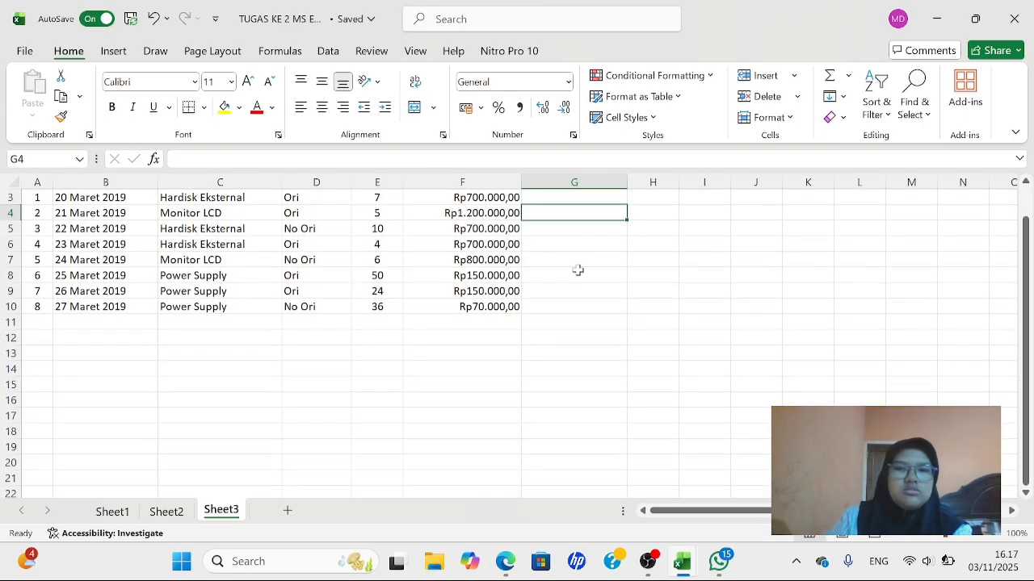
{"action": "scroll", "coordinate": [577, 270], "scroll_direction": "up", "scroll_amount": 2}
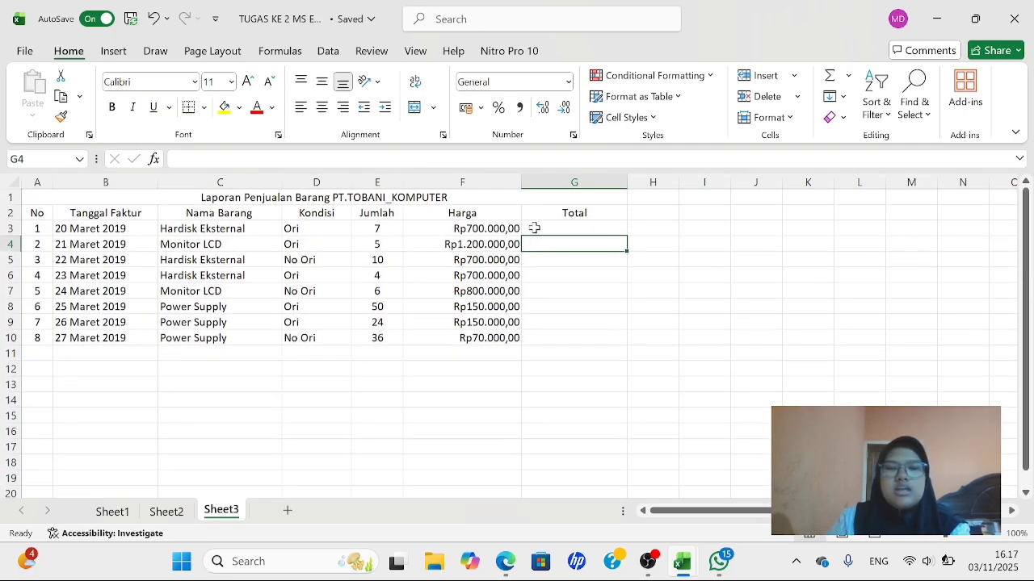
{"action": "left_click", "coordinate": [533, 229]}
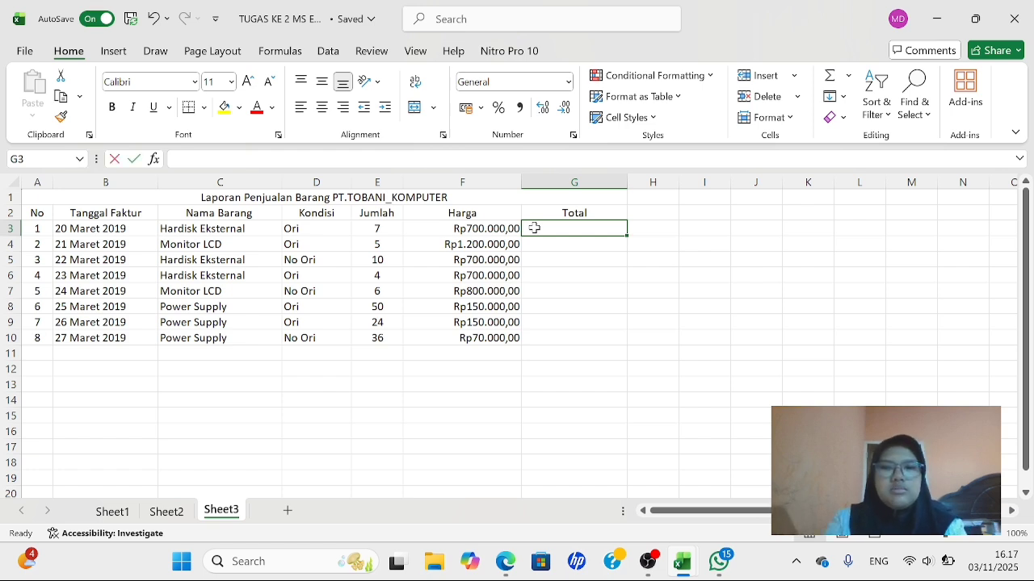
{"action": "type", "text": "="}
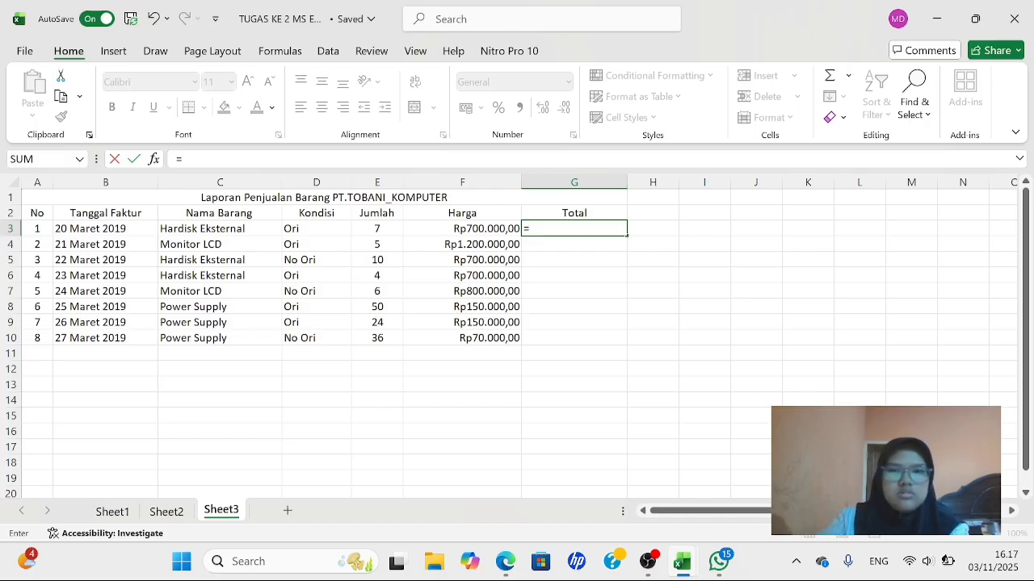
{"action": "left_click", "coordinate": [373, 230]}
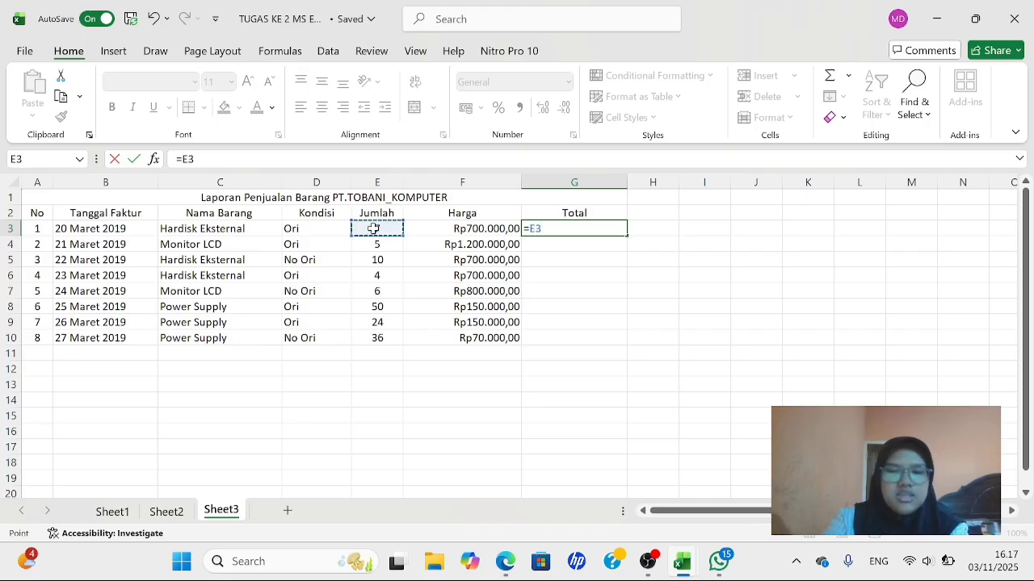
{"action": "type", "text": "*"}
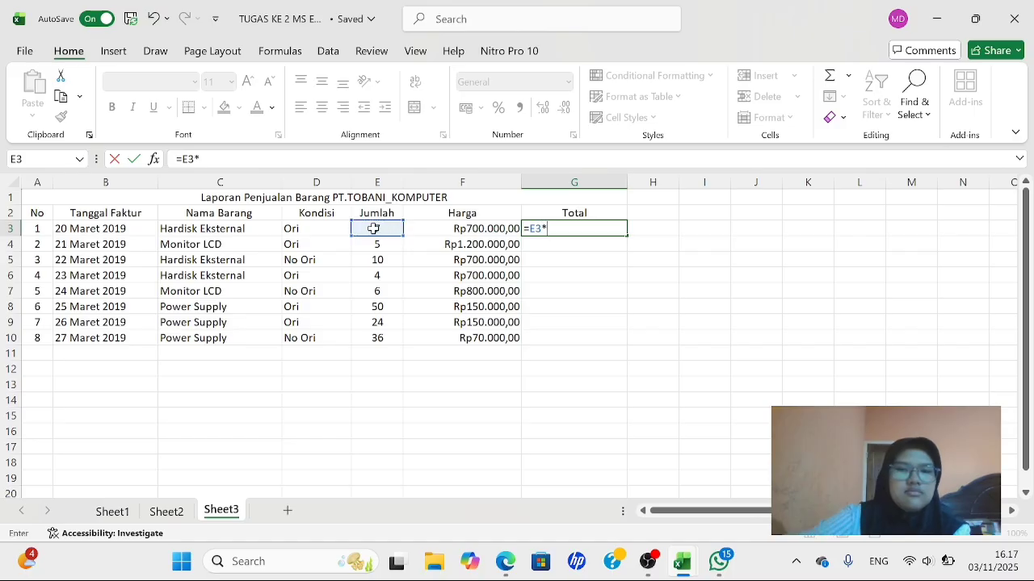
{"action": "left_click", "coordinate": [439, 232]}
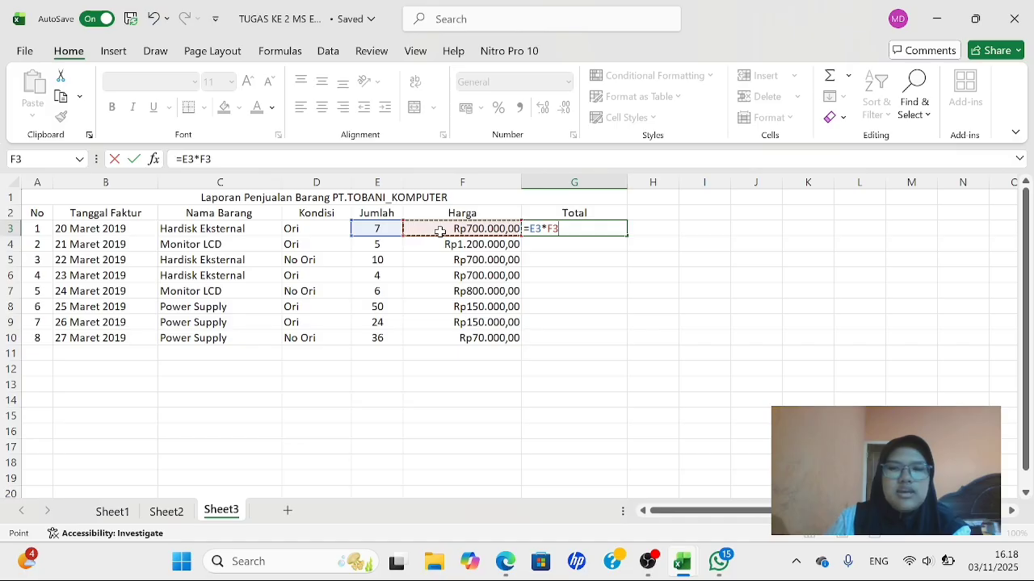
{"action": "key", "text": "Return"}
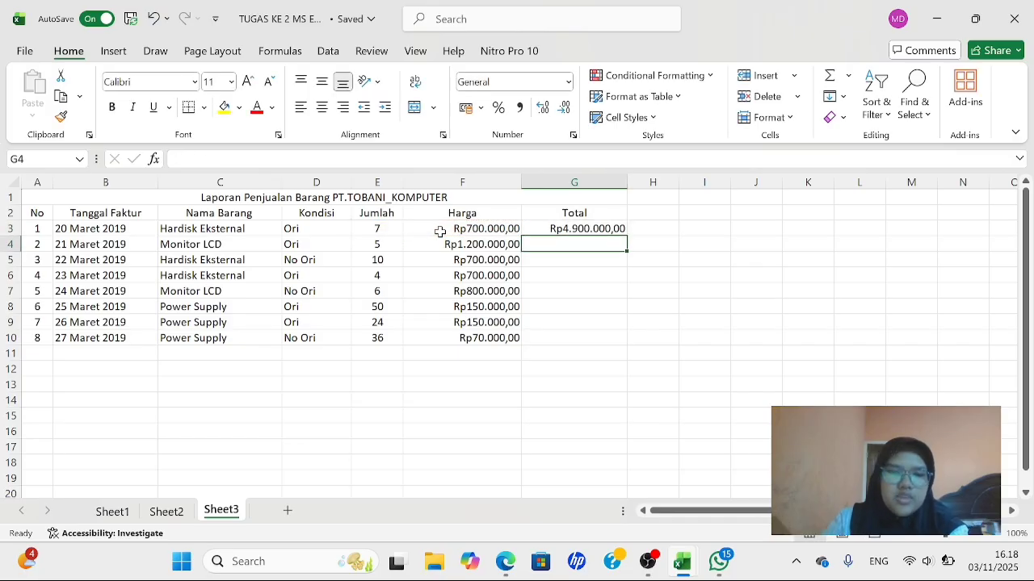
Fill the Total formula from G3 down through G10
{"action": "key", "text": "Up"}
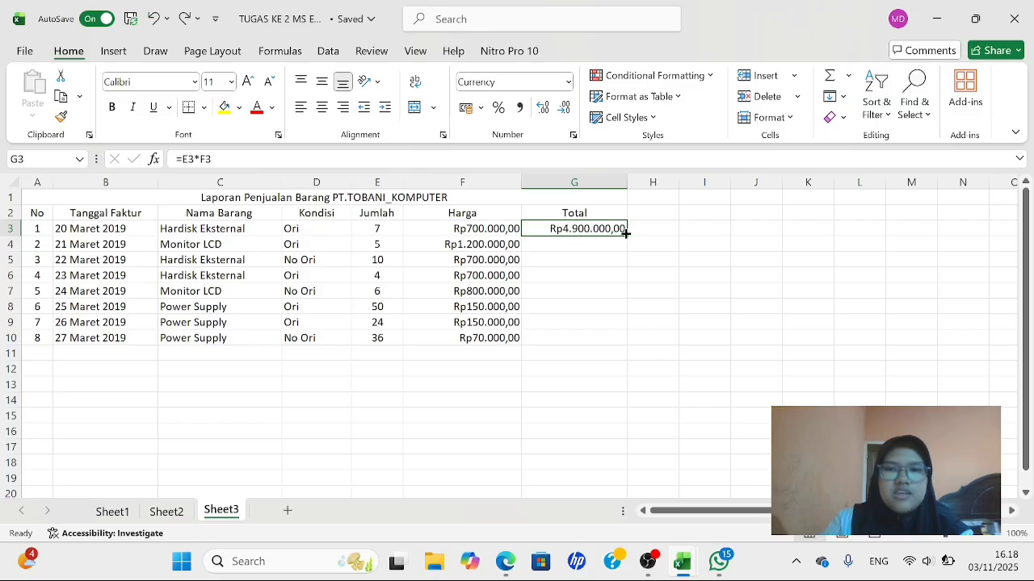
{"action": "left_click_drag", "start_coordinate": [625, 235], "coordinate": [626, 348]}
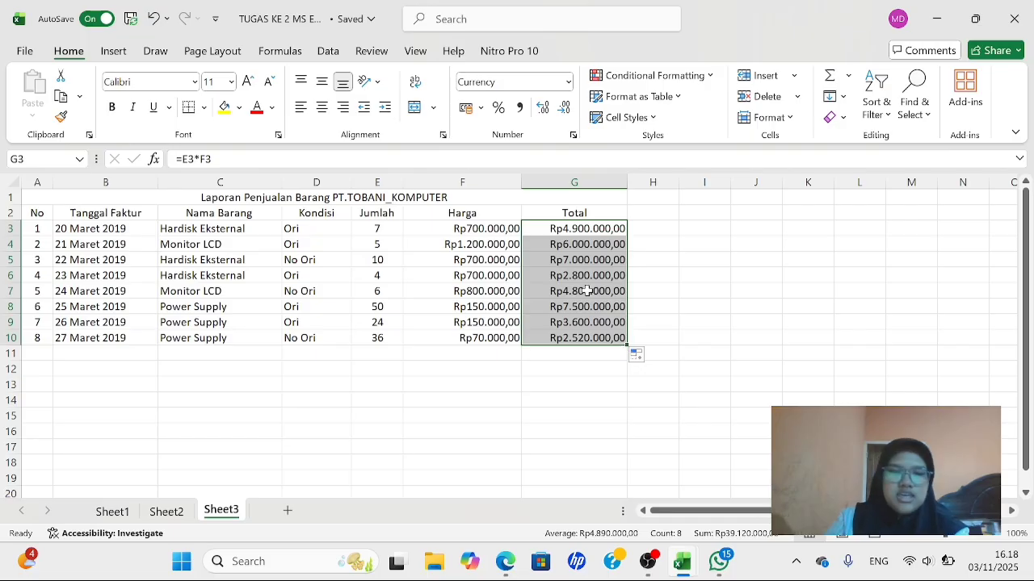
{"action": "left_click", "coordinate": [686, 301]}
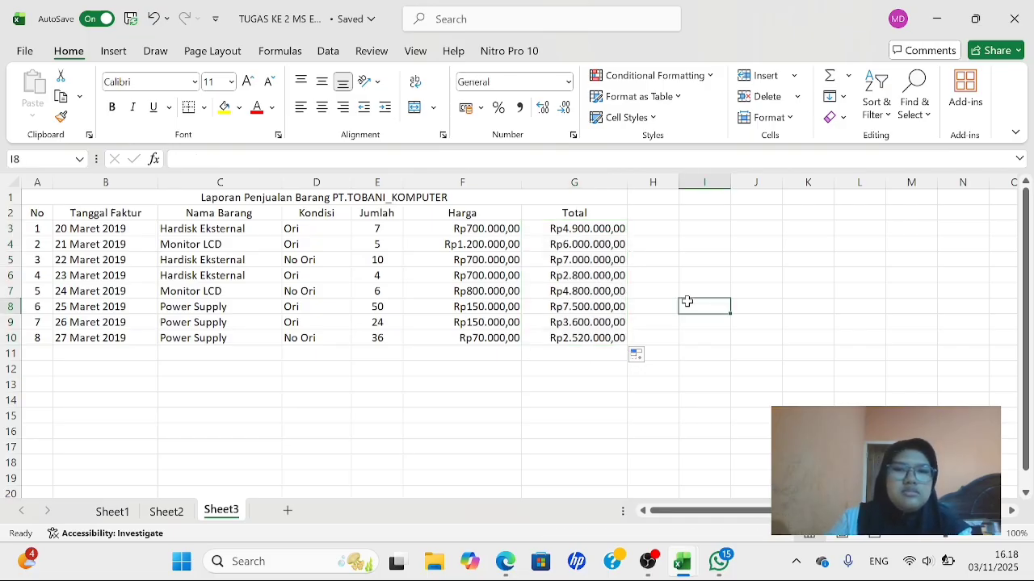
Start a summary table below the report with the headings "Total Penjualan" in B12 and "(Rp)" in C12
{"action": "scroll", "coordinate": [521, 284], "scroll_direction": "down", "scroll_amount": 2}
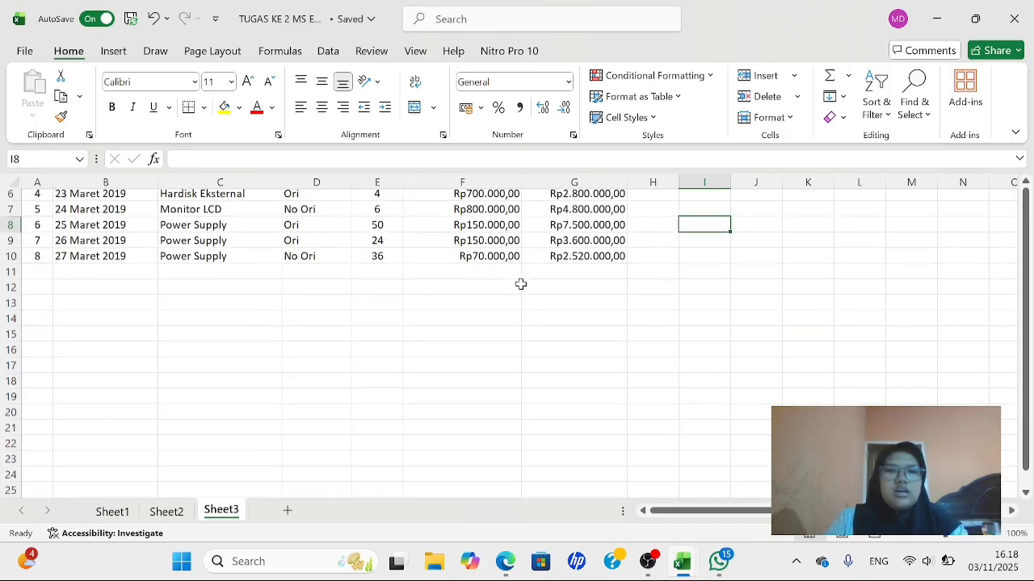
{"action": "scroll", "coordinate": [521, 284], "scroll_direction": "down", "scroll_amount": 1}
{"action": "left_click", "coordinate": [130, 244]}
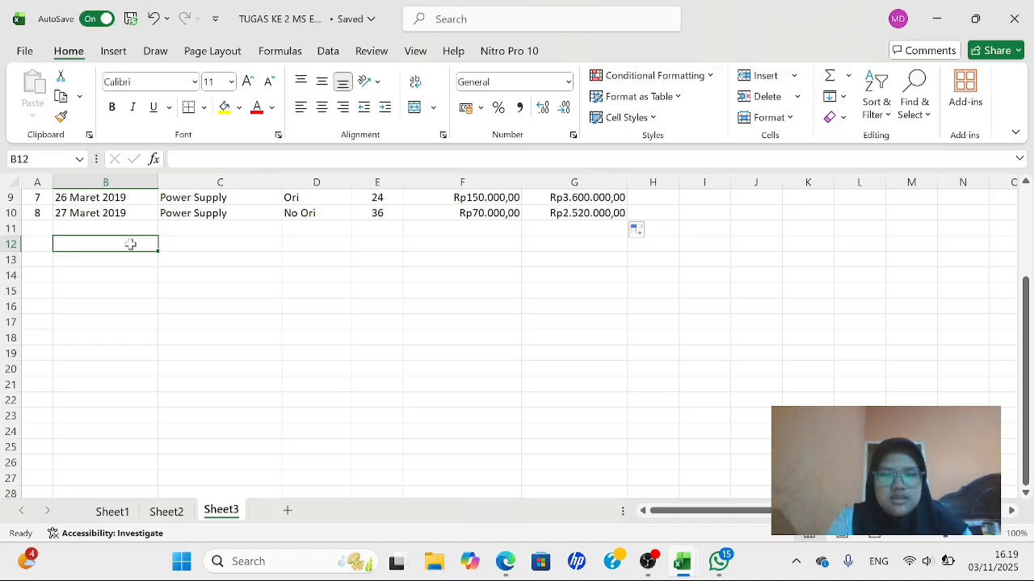
{"action": "type", "text": "T"}
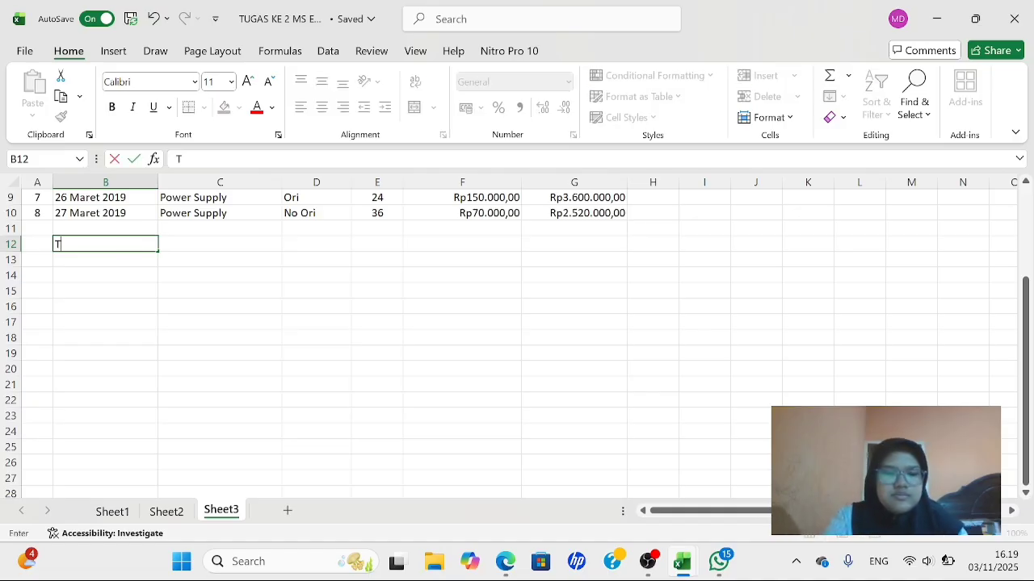
{"action": "type", "text": "otal Penjualan"}
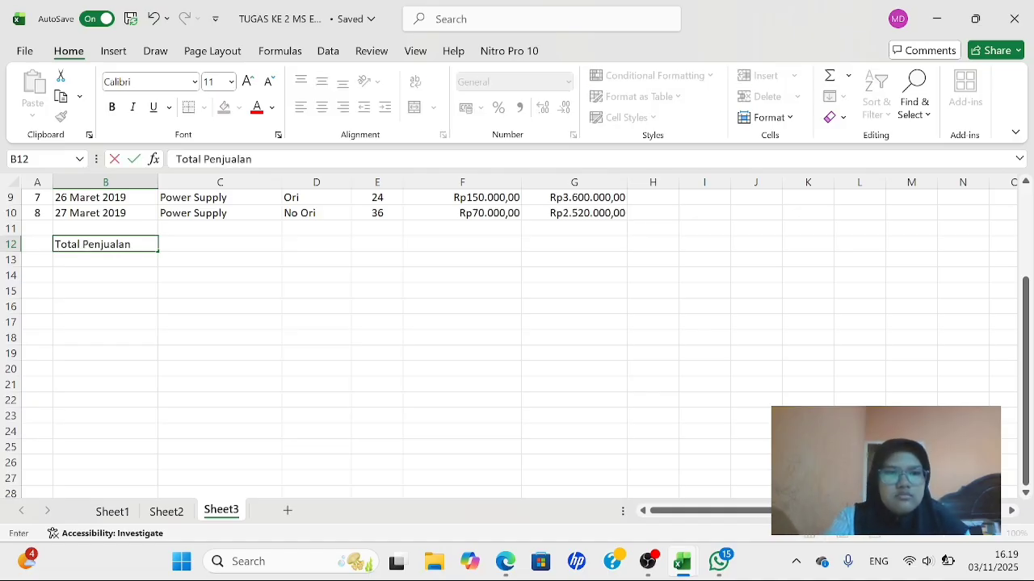
{"action": "key", "text": "Tab"}
{"action": "type", "text": "(R"}
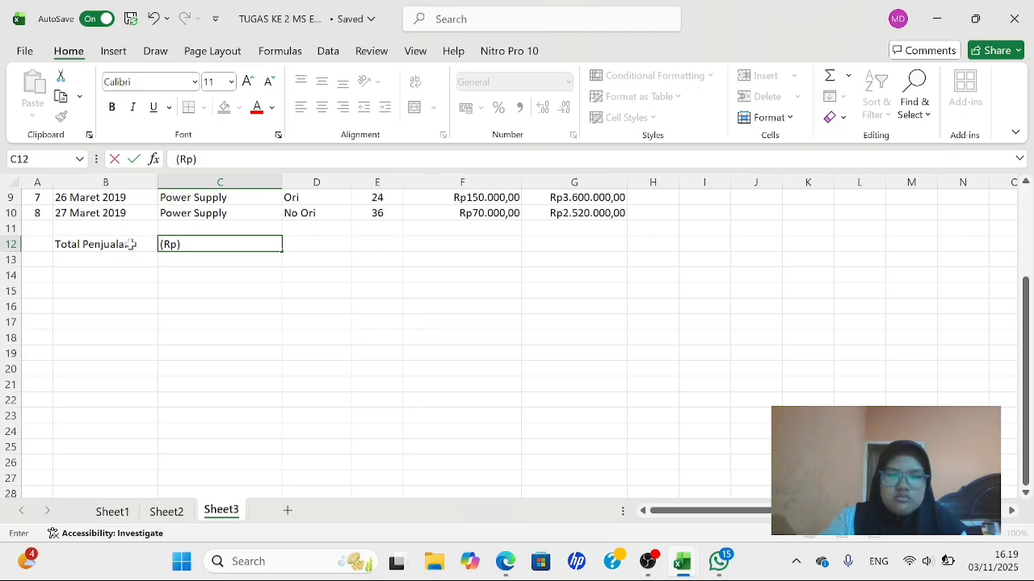
Enter the summary labels "Power Supply No Ori" in B13 and "Power Supply Ori" in B14
{"action": "left_click", "coordinate": [59, 261]}
{"action": "type", "text": "Power Supply"}
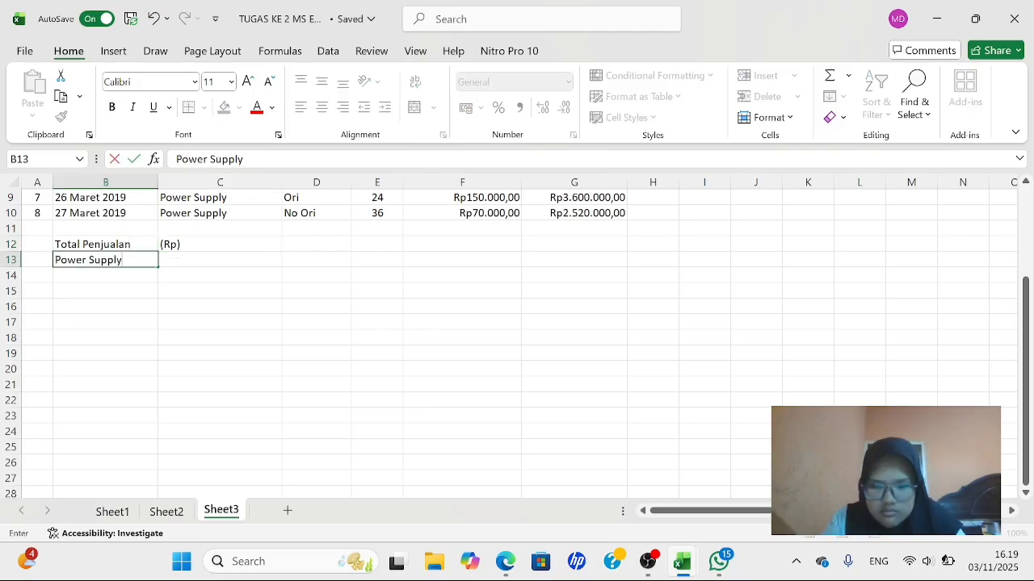
{"action": "type", "text": " No Ori"}
{"action": "key", "text": "Return"}
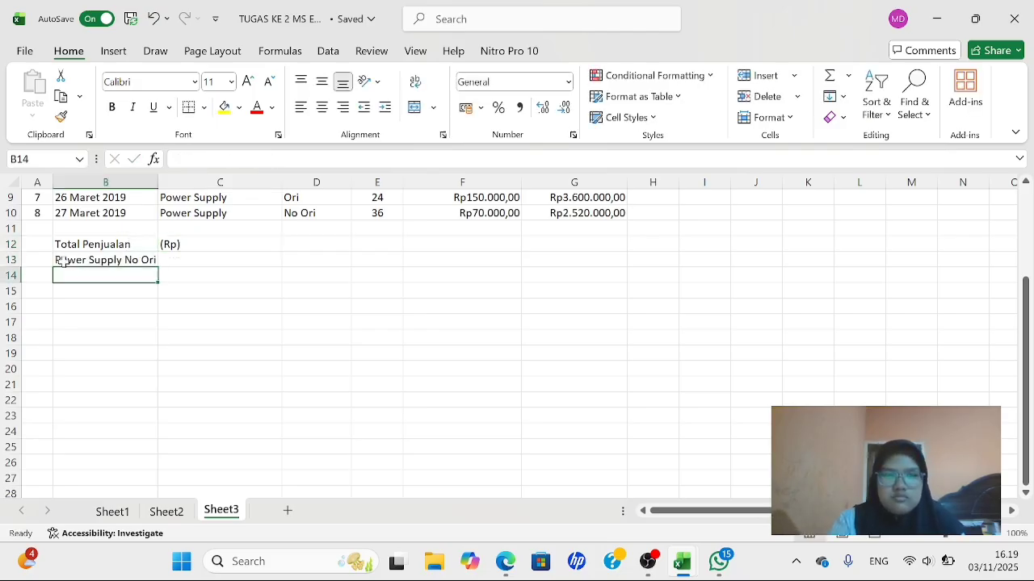
{"action": "type", "text": "Power Supply Ori"}
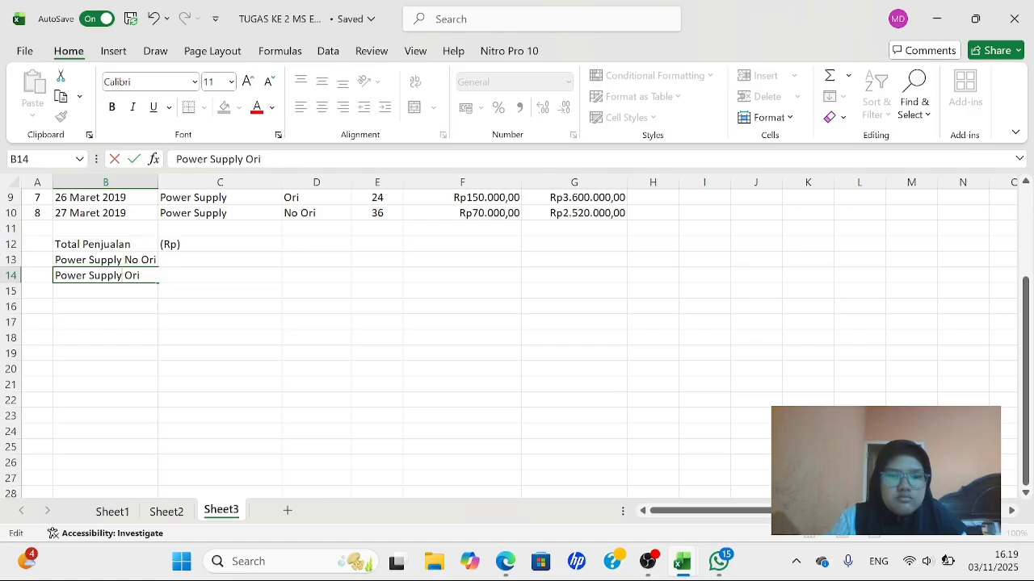
Enter the summary labels "Hardisk Eksternal Ori" in B15 and "Hardisk Eksternal No Ori" in B16
{"action": "left_click", "coordinate": [122, 293]}
{"action": "type", "text": "Hardisk E"}
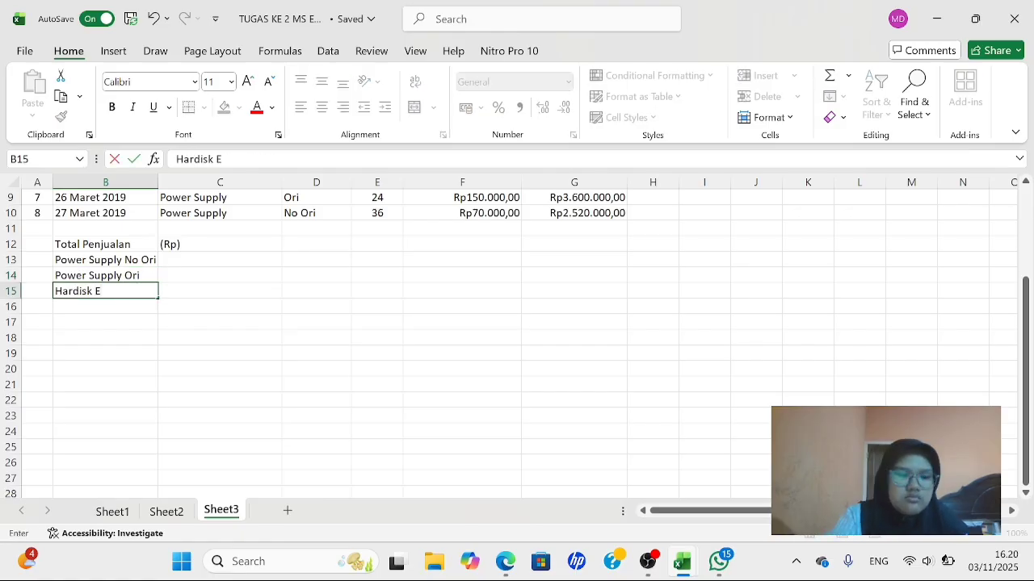
{"action": "type", "text": "ksternal NOri"}
{"action": "key", "text": "Return"}
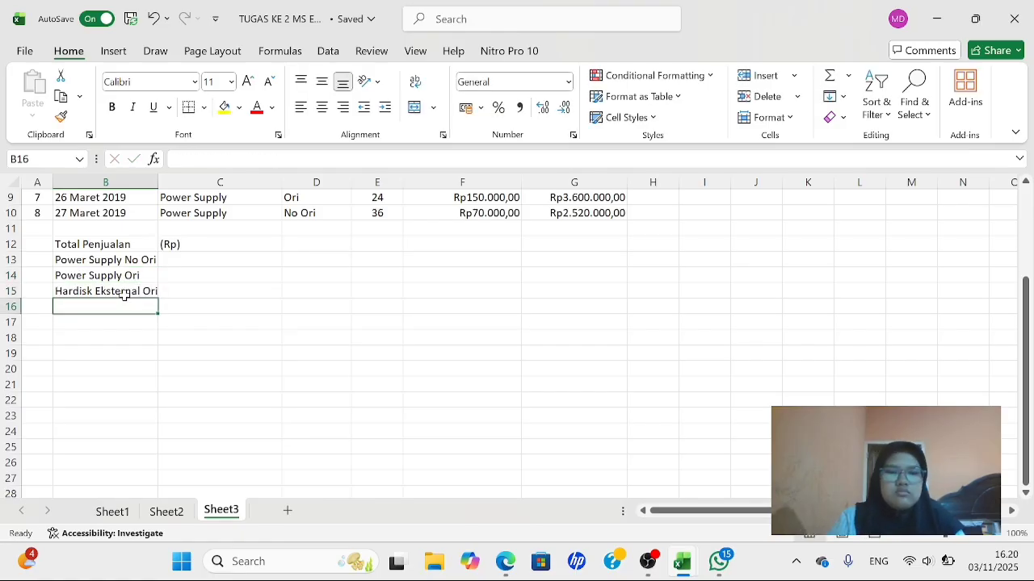
{"action": "type", "text": "Hardisk Eksternal Ori"}
{"action": "left_click", "coordinate": [143, 307]}
{"action": "type", "text": "No Ori"}
{"action": "key", "text": "Return"}
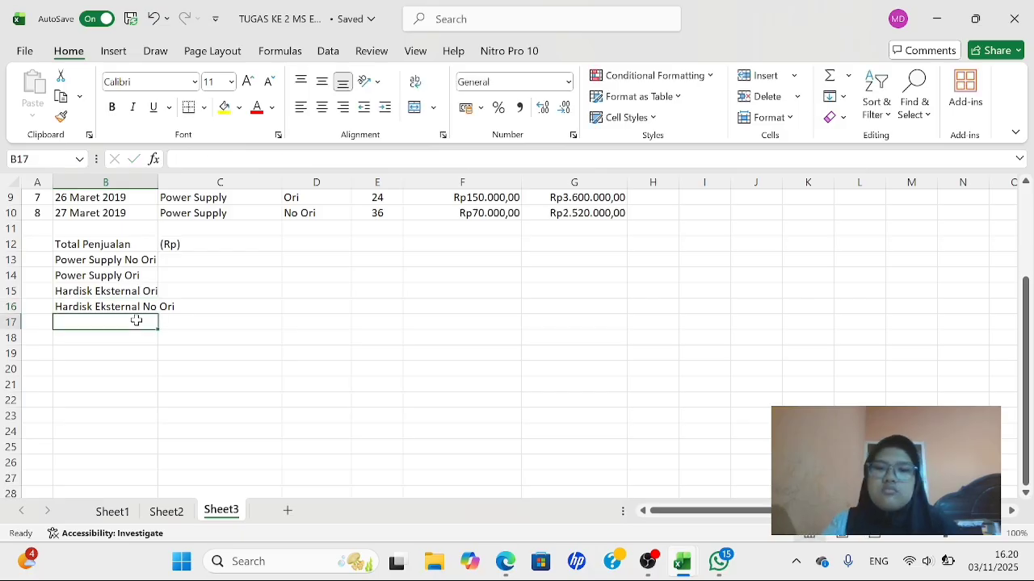
Enter "Monitor LCD Ori" in B17 and "Monitor LCD No Ori" in B18, and widen column B to fit the labels
{"action": "type", "text": "Monitor LCD Ori"}
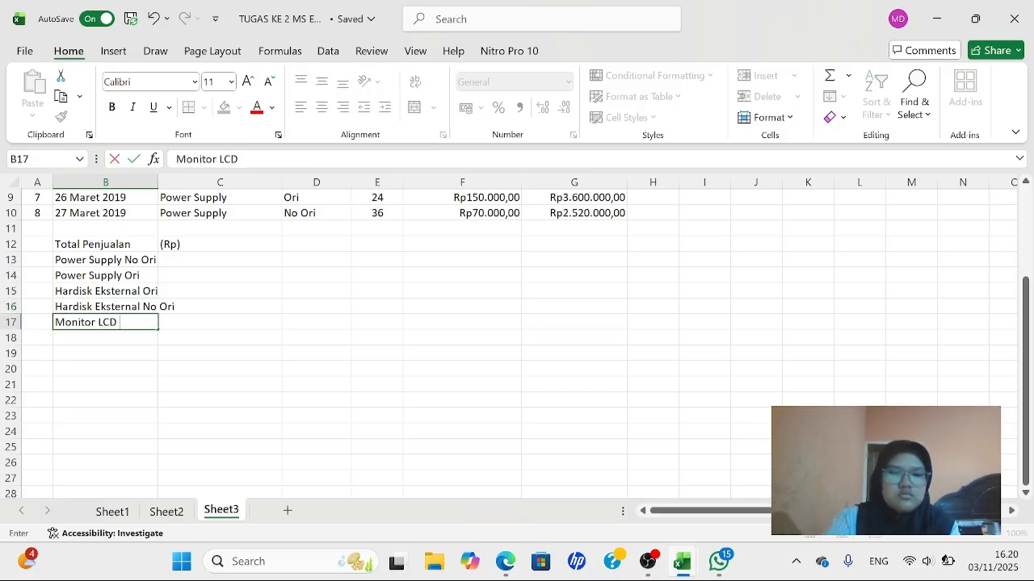
{"action": "key", "text": "Return"}
{"action": "type", "text": "Monitor LCD Ori"}
{"action": "left_click", "coordinate": [133, 337]}
{"action": "type", "text": "No Ori"}
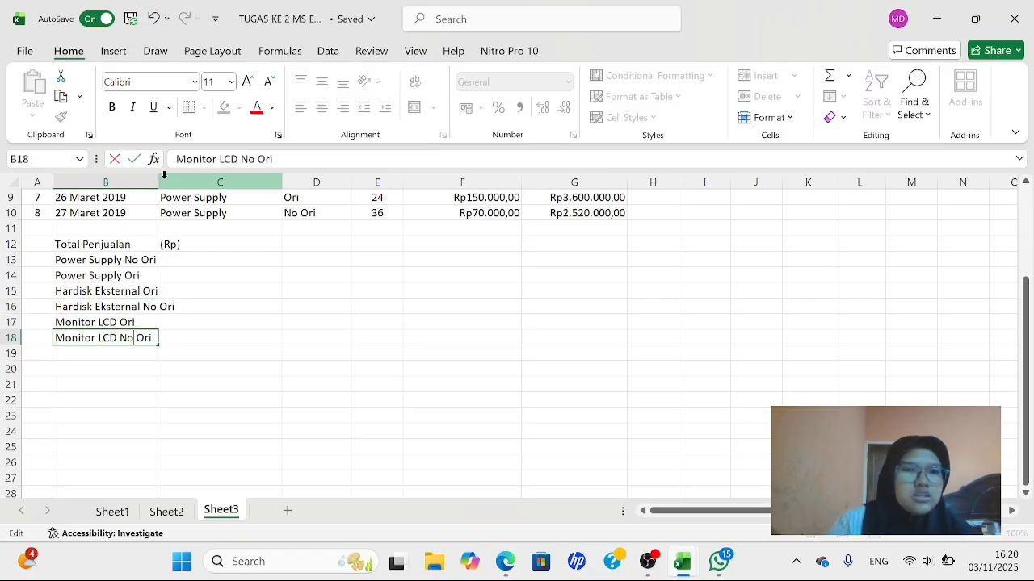
{"action": "left_click", "coordinate": [164, 178]}
{"action": "left_click_drag", "start_coordinate": [159, 183], "coordinate": [189, 182]}
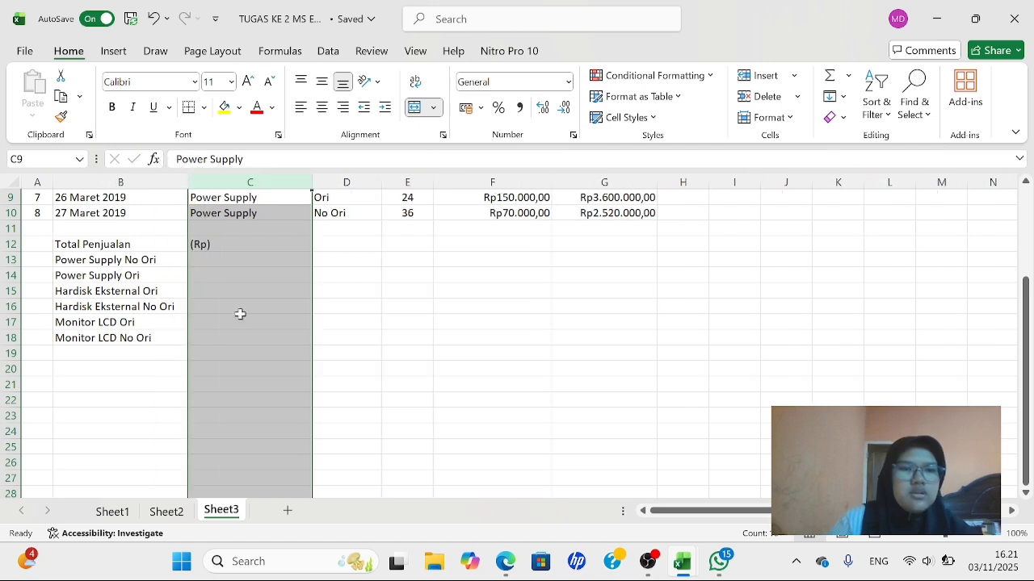
Center the (Rp) heading in C12 horizontally and vertically
{"action": "scroll", "coordinate": [239, 313], "scroll_direction": "up", "scroll_amount": 2}
{"action": "left_click", "coordinate": [239, 337]}
{"action": "left_click", "coordinate": [322, 109]}
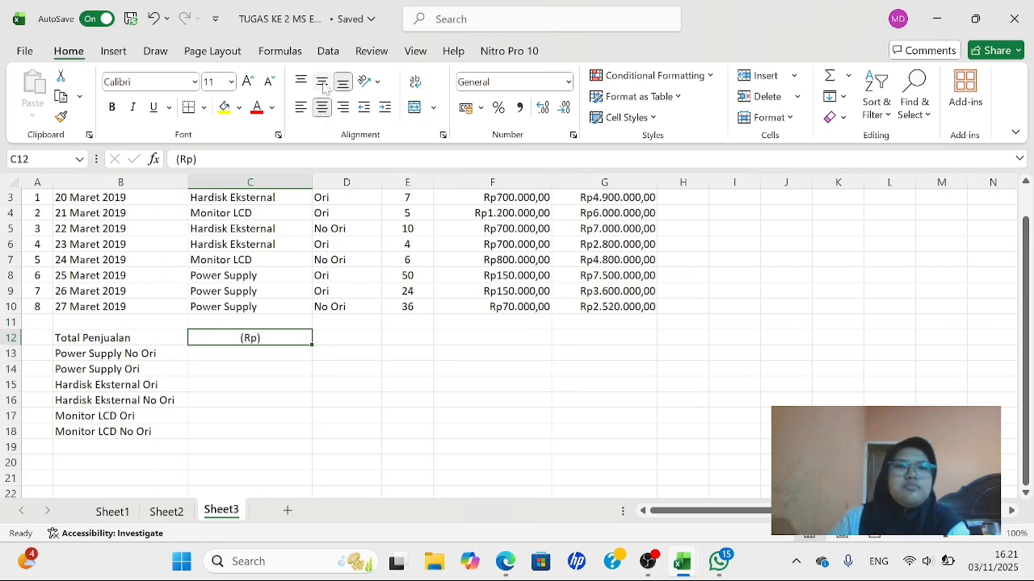
{"action": "left_click", "coordinate": [321, 81]}
{"action": "left_click", "coordinate": [201, 367]}
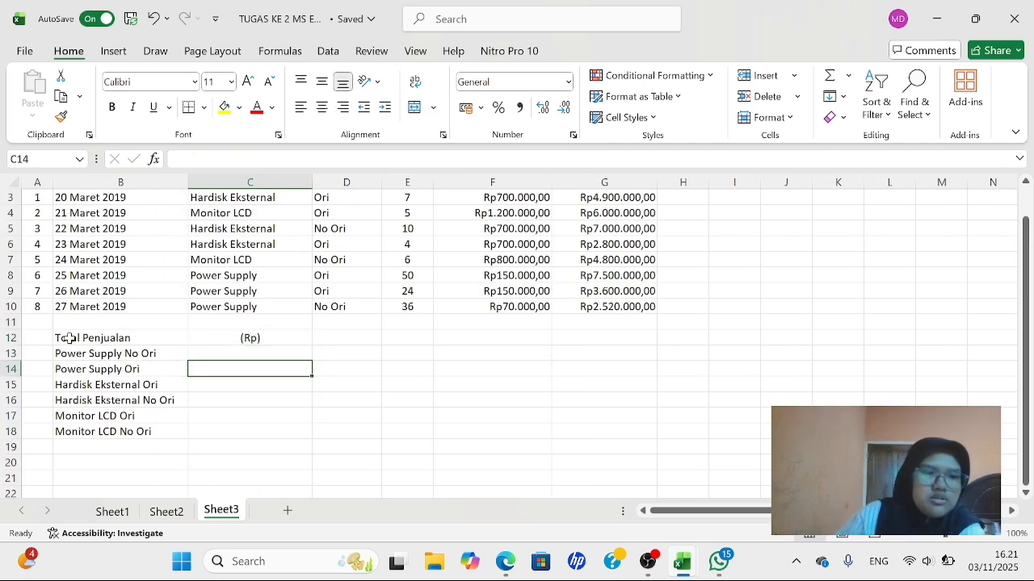
Apply outside borders to the Total Penjualan summary table in B12:C18
{"action": "left_click_drag", "start_coordinate": [69, 336], "coordinate": [203, 432]}
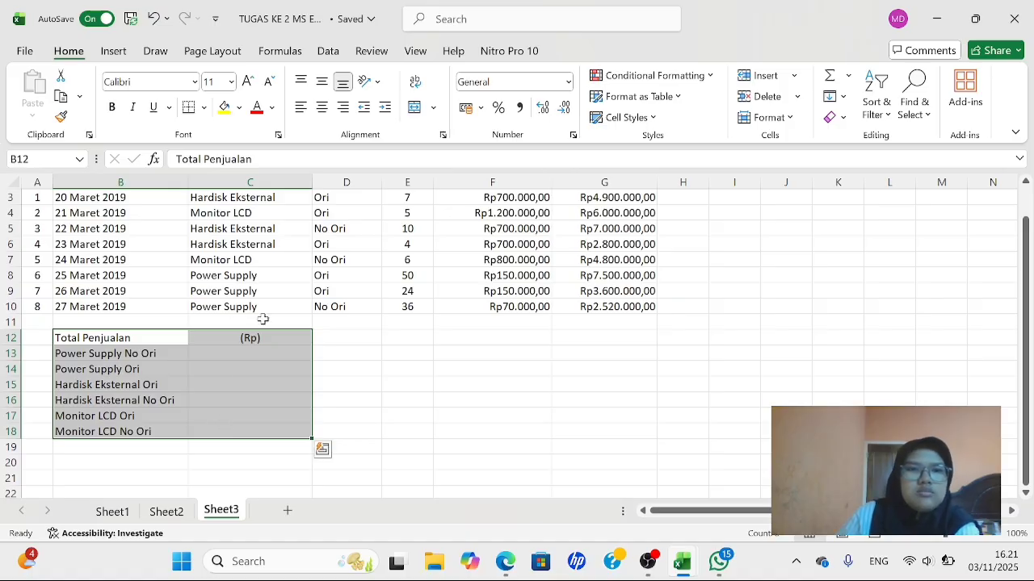
{"action": "left_click", "coordinate": [203, 107]}
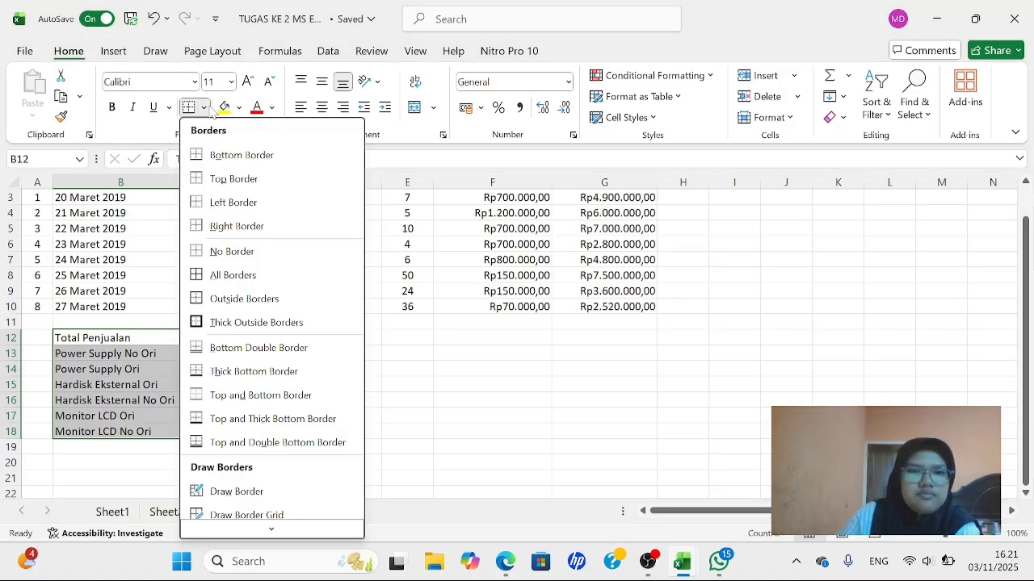
{"action": "left_click", "coordinate": [222, 298]}
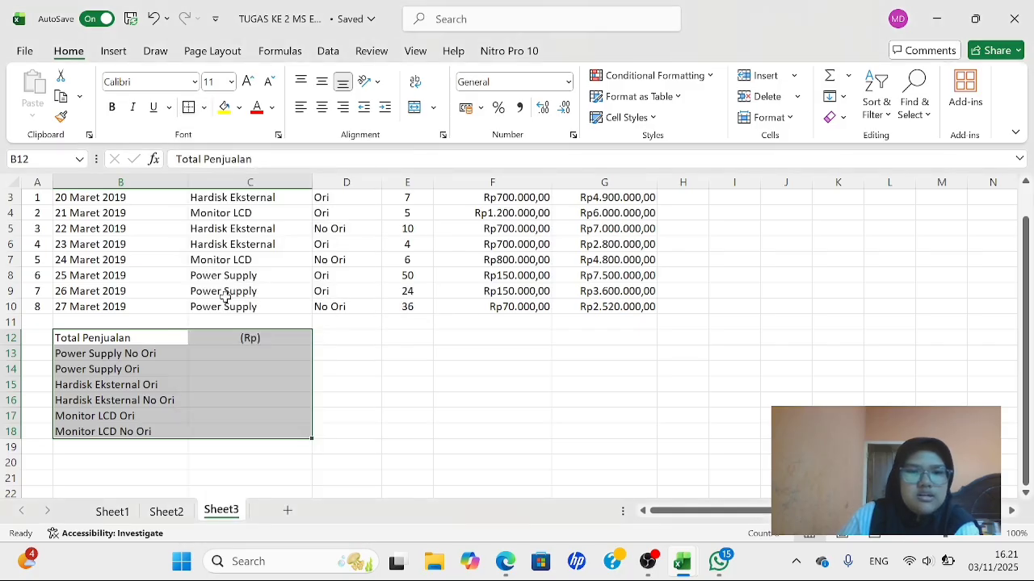
{"action": "left_click", "coordinate": [231, 363]}
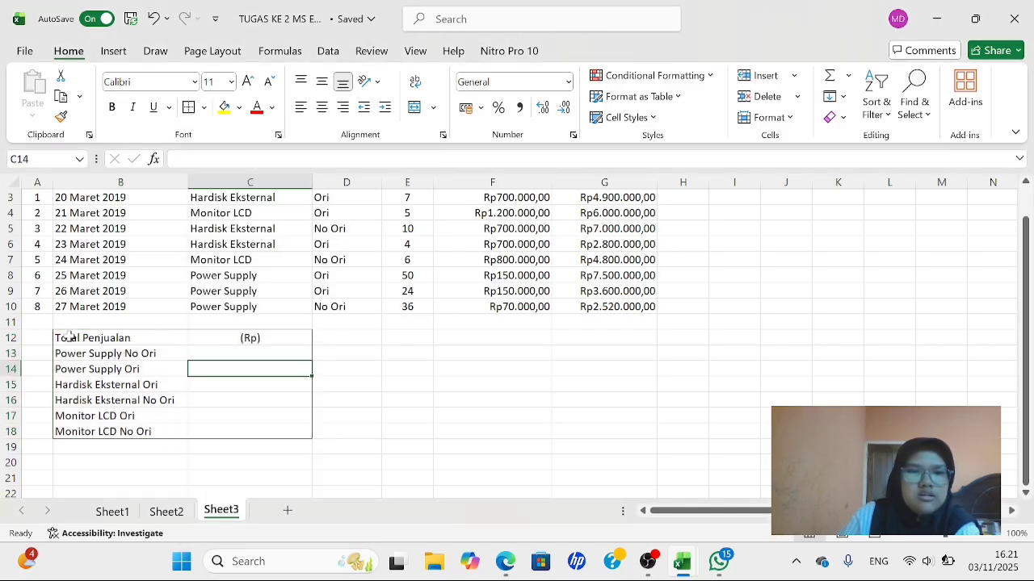
Give the summary table B12:C18 thin inside borders and a thick outline through the cell formatting options
{"action": "left_click_drag", "start_coordinate": [64, 336], "coordinate": [291, 426]}
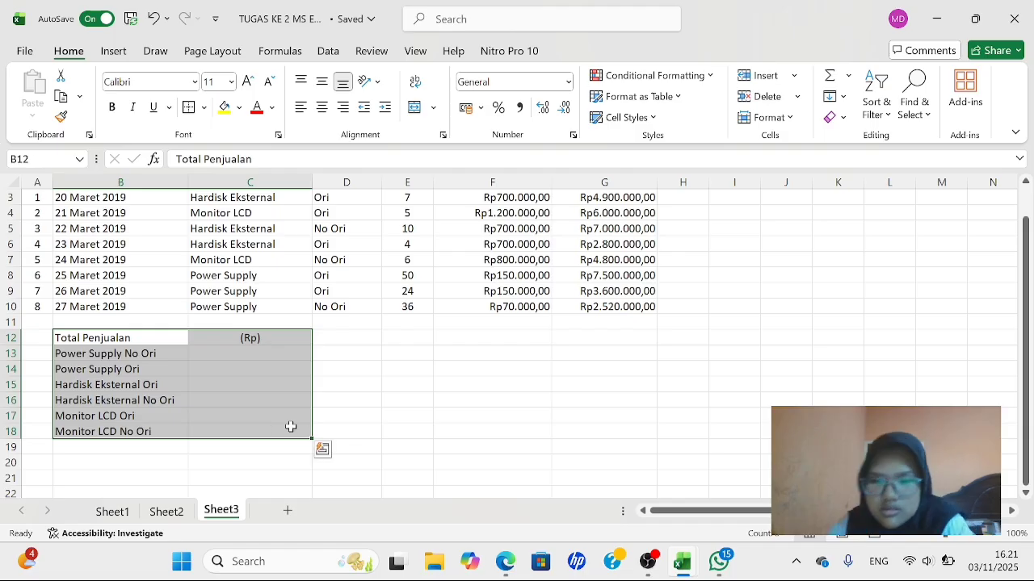
{"action": "right_click", "coordinate": [294, 435]}
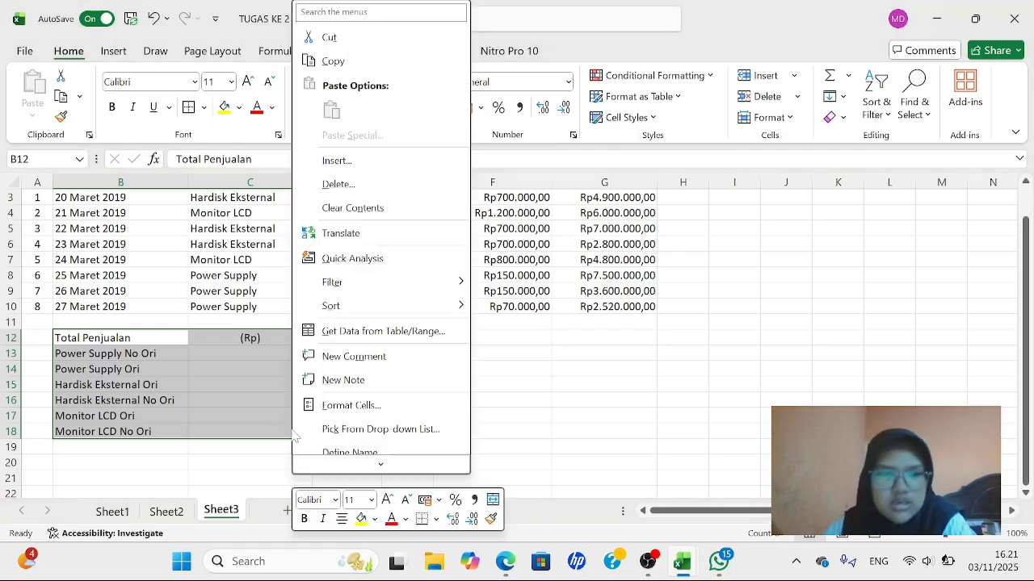
{"action": "left_click", "coordinate": [347, 406]}
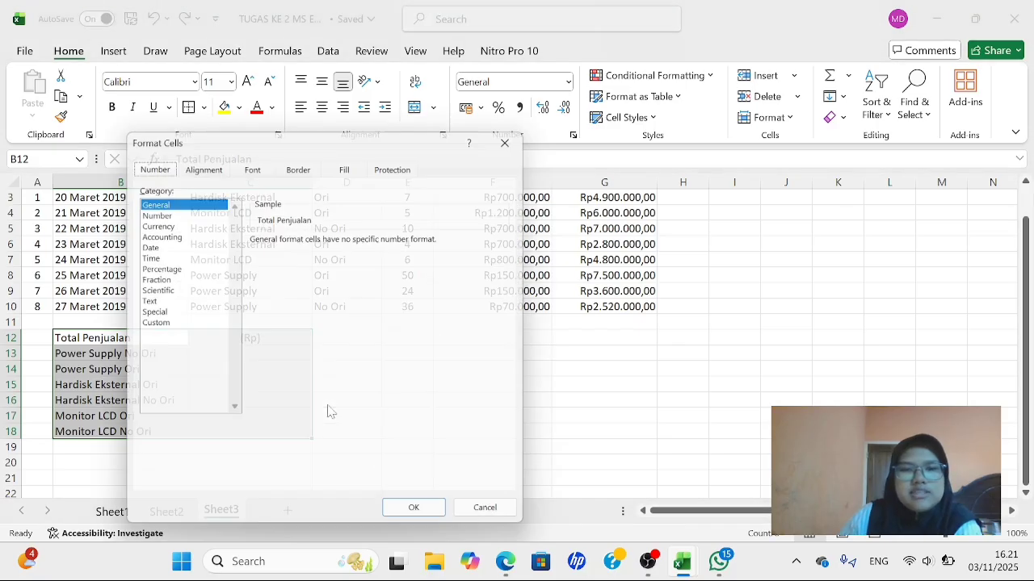
{"action": "left_click", "coordinate": [299, 162]}
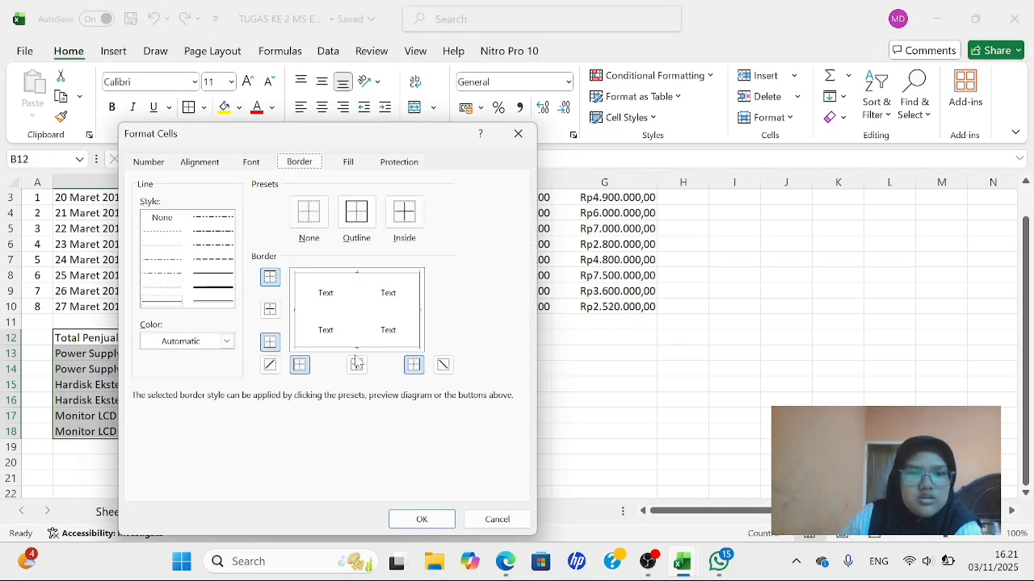
{"action": "left_click", "coordinate": [403, 214]}
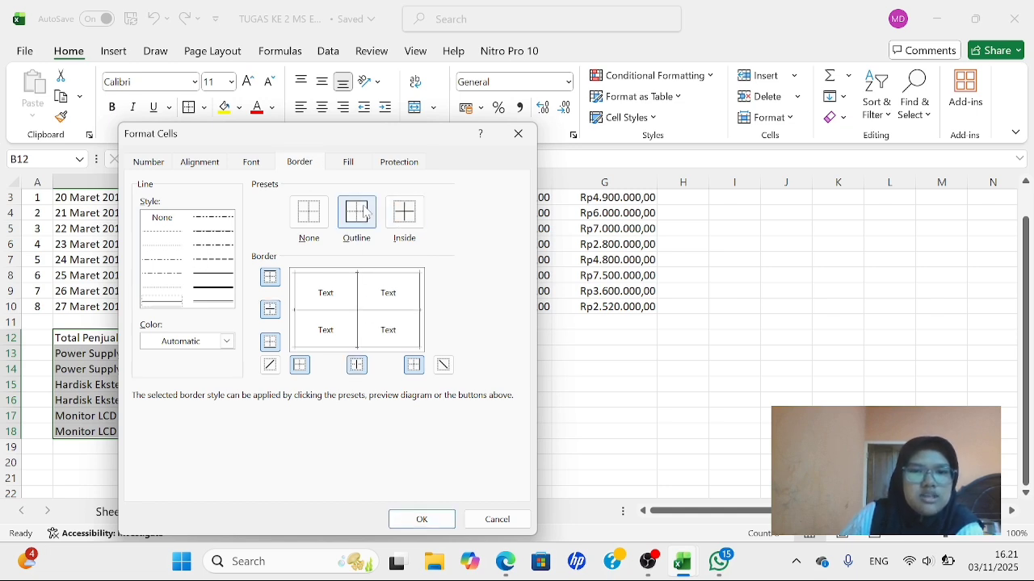
{"action": "left_click", "coordinate": [219, 288]}
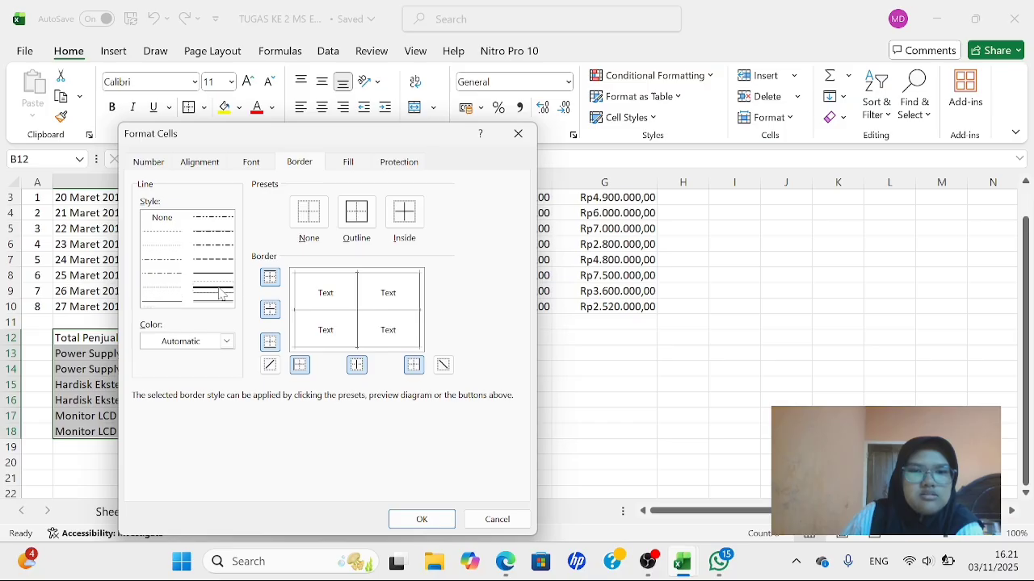
{"action": "left_click", "coordinate": [353, 229]}
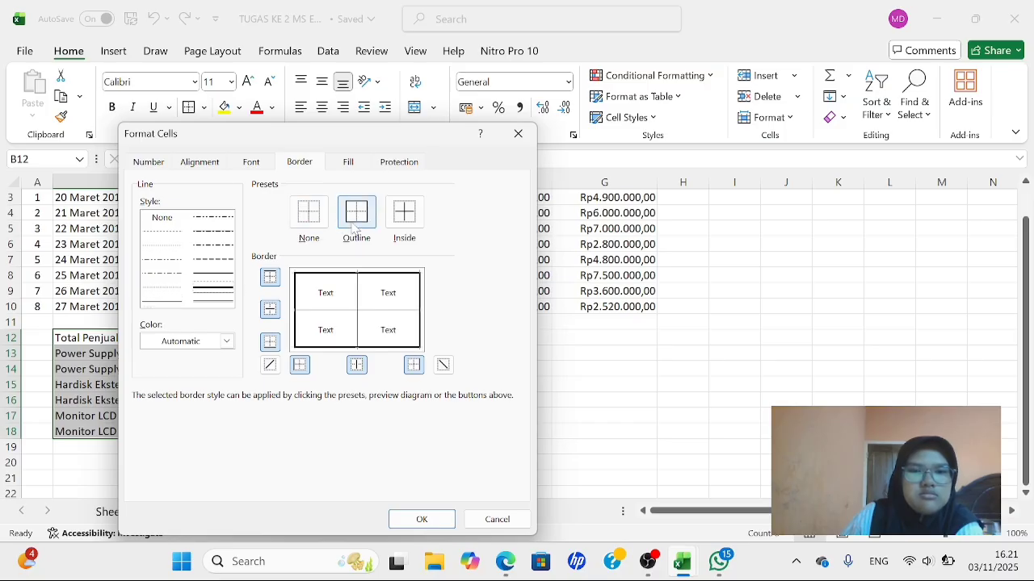
{"action": "left_click", "coordinate": [415, 519]}
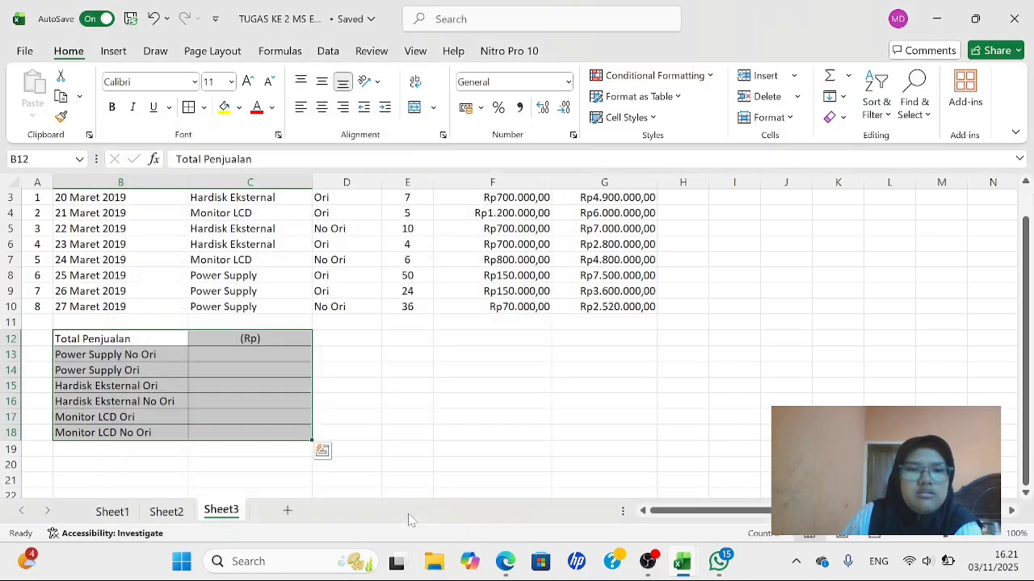
{"action": "left_click", "coordinate": [415, 433]}
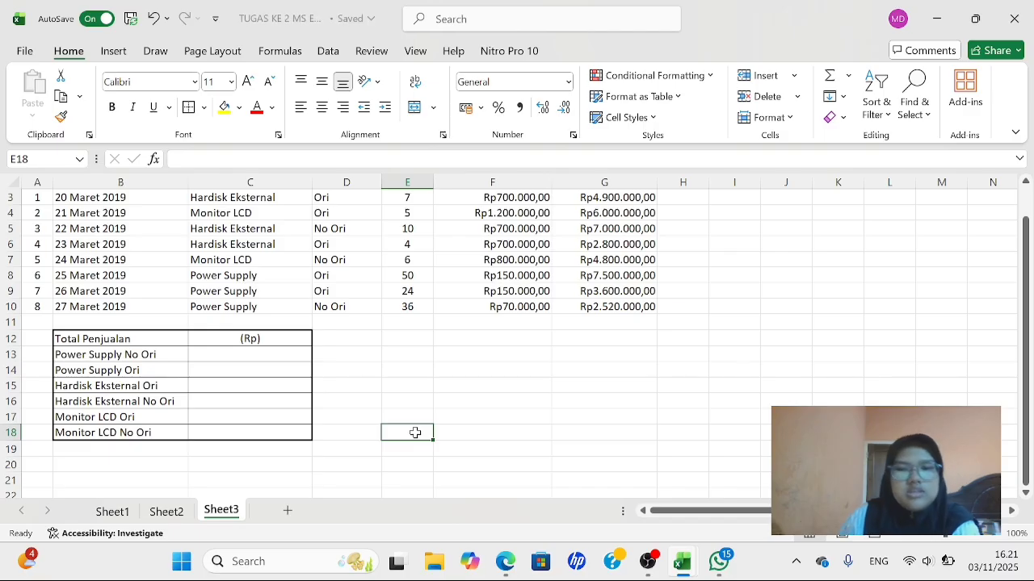
Make the report title and column headers in A1:G2 bold
{"action": "scroll", "coordinate": [415, 433], "scroll_direction": "up", "scroll_amount": 1}
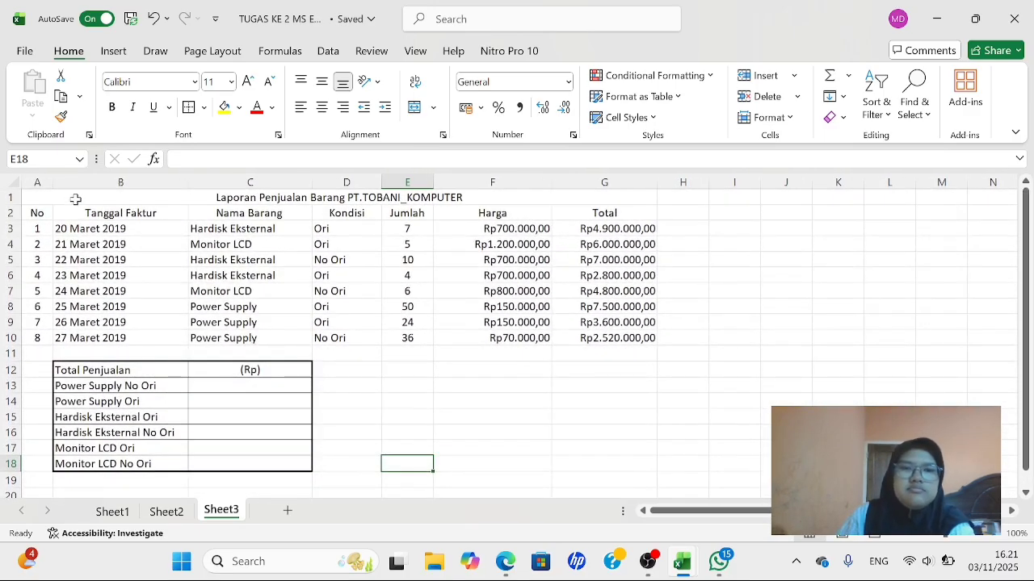
{"action": "left_click_drag", "start_coordinate": [75, 199], "coordinate": [162, 214]}
{"action": "left_click", "coordinate": [112, 107]}
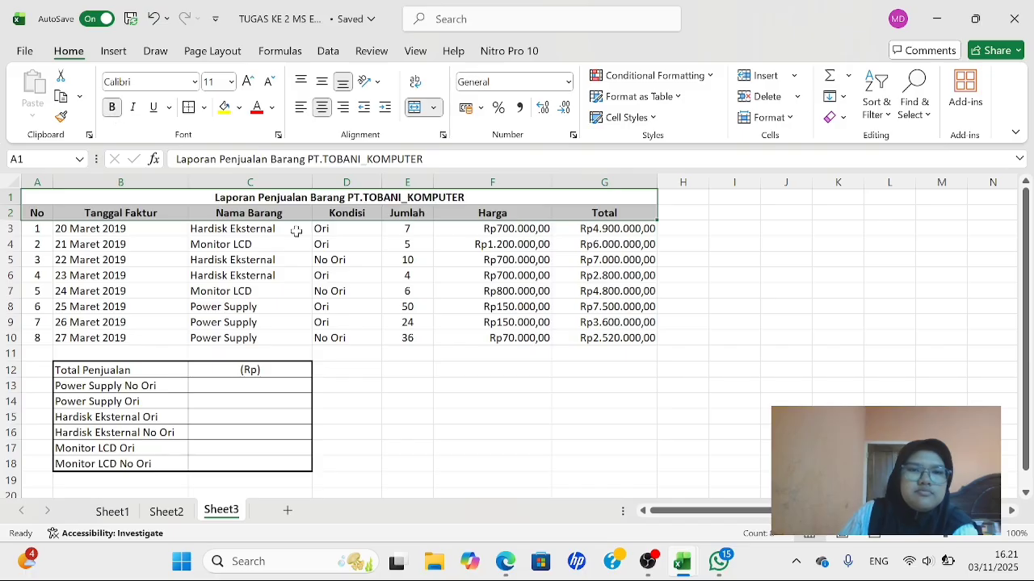
{"action": "left_click", "coordinate": [362, 385]}
Apply all borders to the sales report table in A1:G10
{"action": "left_click_drag", "start_coordinate": [51, 196], "coordinate": [219, 338]}
{"action": "left_click", "coordinate": [204, 106]}
{"action": "left_click", "coordinate": [207, 273]}
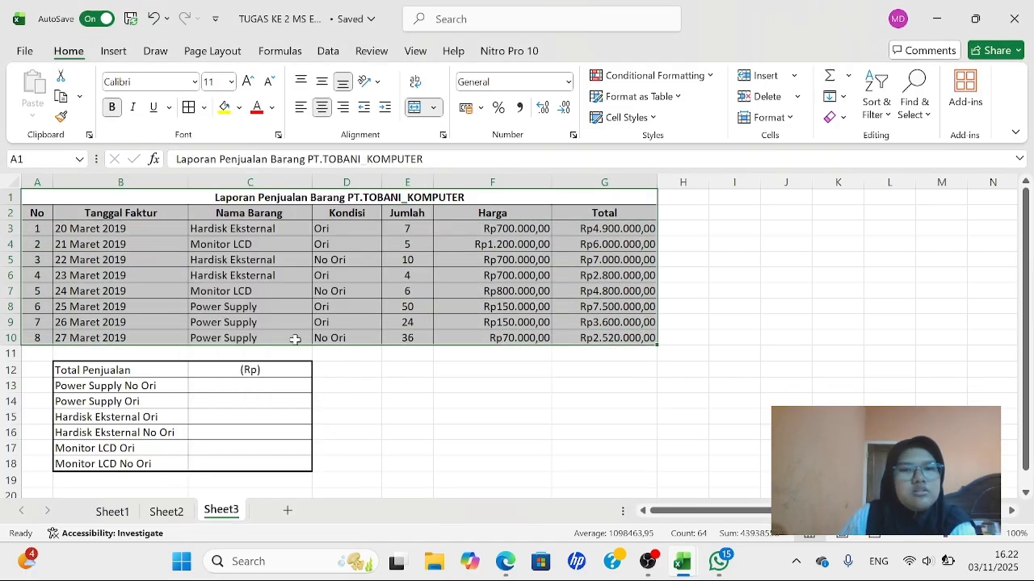
{"action": "left_click", "coordinate": [360, 385]}
Fill the report's title and header rows A1:G2 with the standard light green colour
{"action": "left_click_drag", "start_coordinate": [75, 198], "coordinate": [115, 207]}
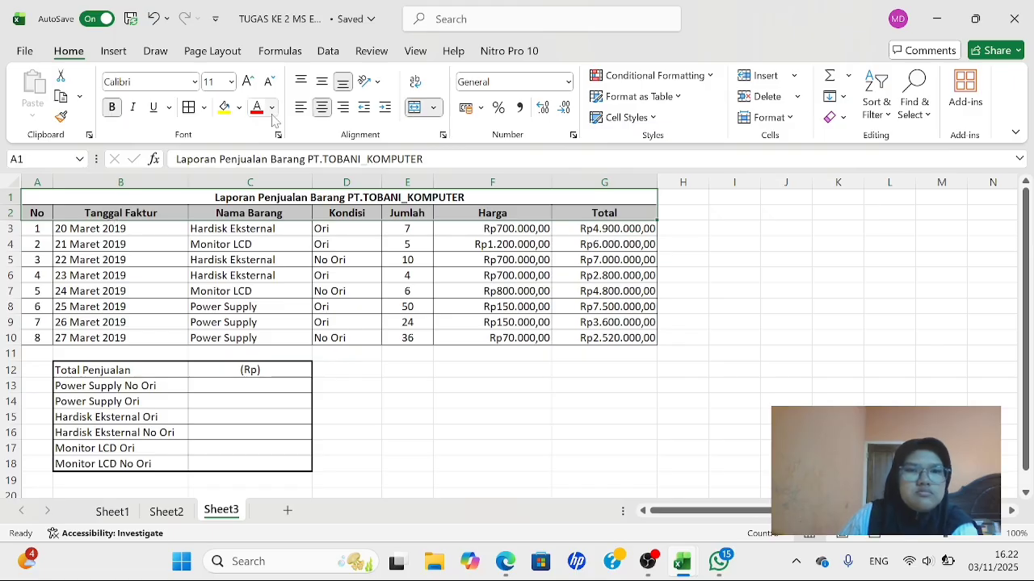
{"action": "left_click", "coordinate": [271, 107]}
{"action": "left_click", "coordinate": [354, 339]}
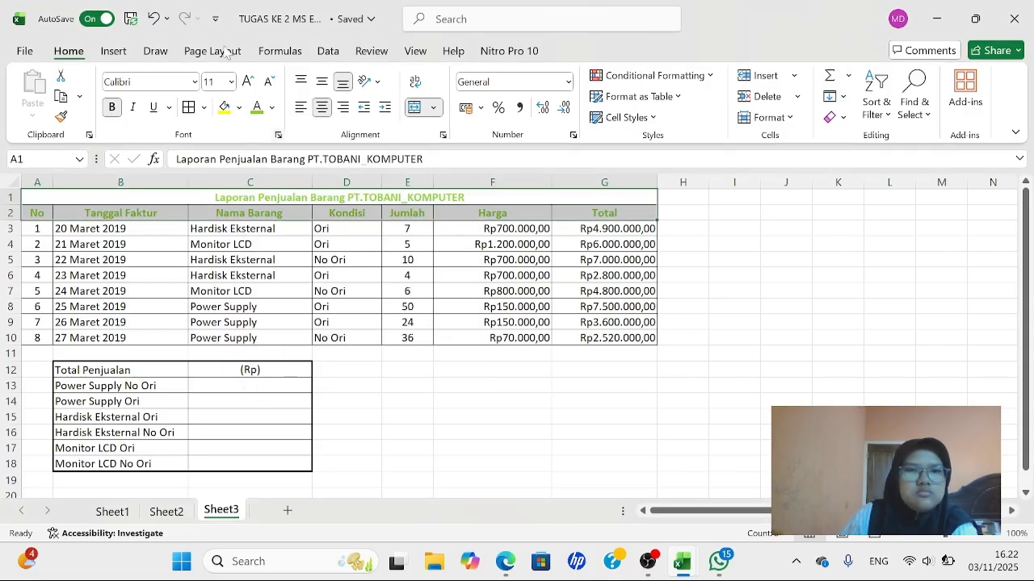
{"action": "left_click", "coordinate": [238, 108]}
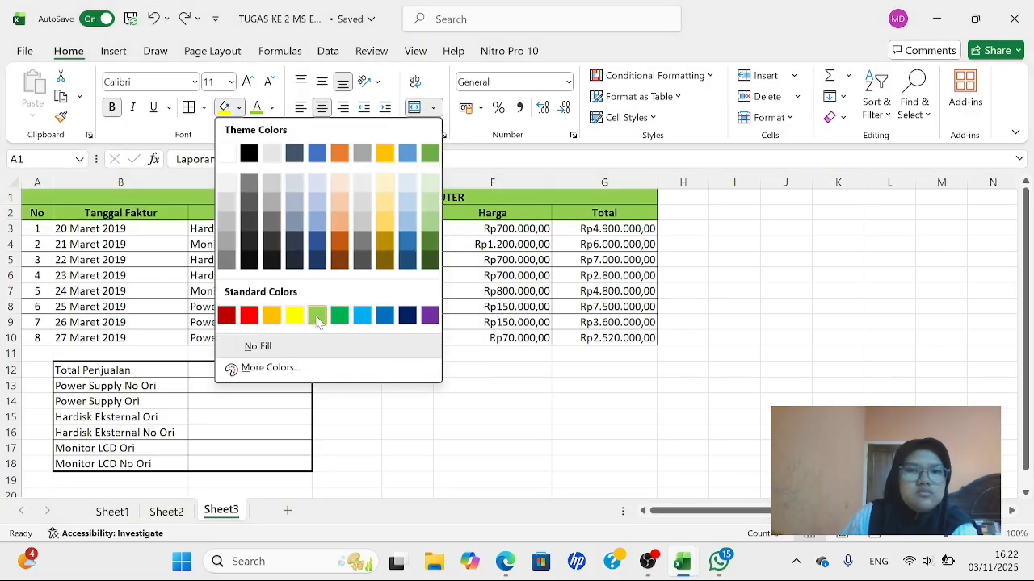
{"action": "left_click", "coordinate": [316, 316]}
{"action": "scroll", "coordinate": [408, 340], "scroll_direction": "down", "scroll_amount": 1}
{"action": "left_click", "coordinate": [408, 323]}
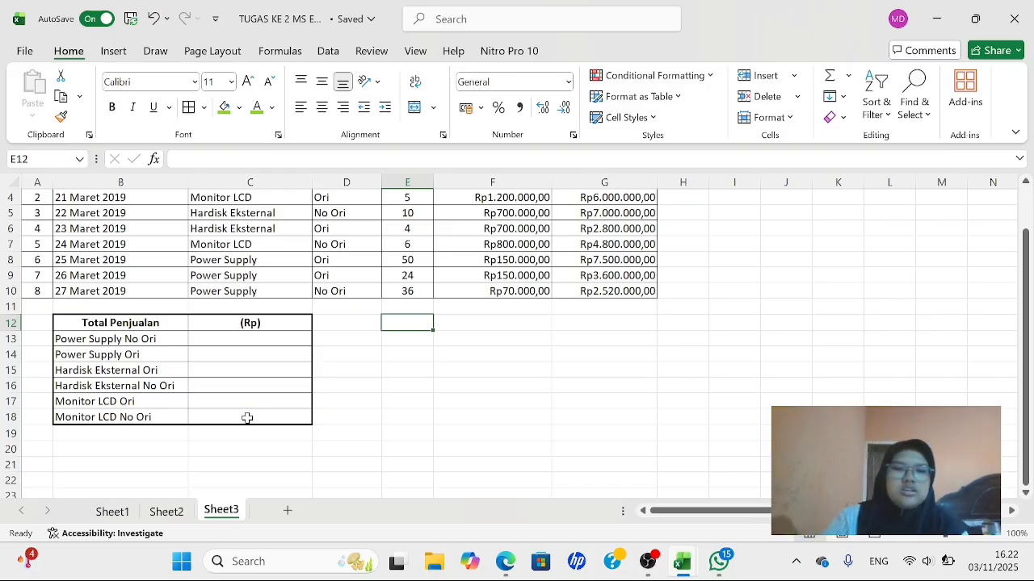
Start a SUMIFS formula in C13 with the Total values G3:G10 as the sum range
{"action": "left_click", "coordinate": [232, 338]}
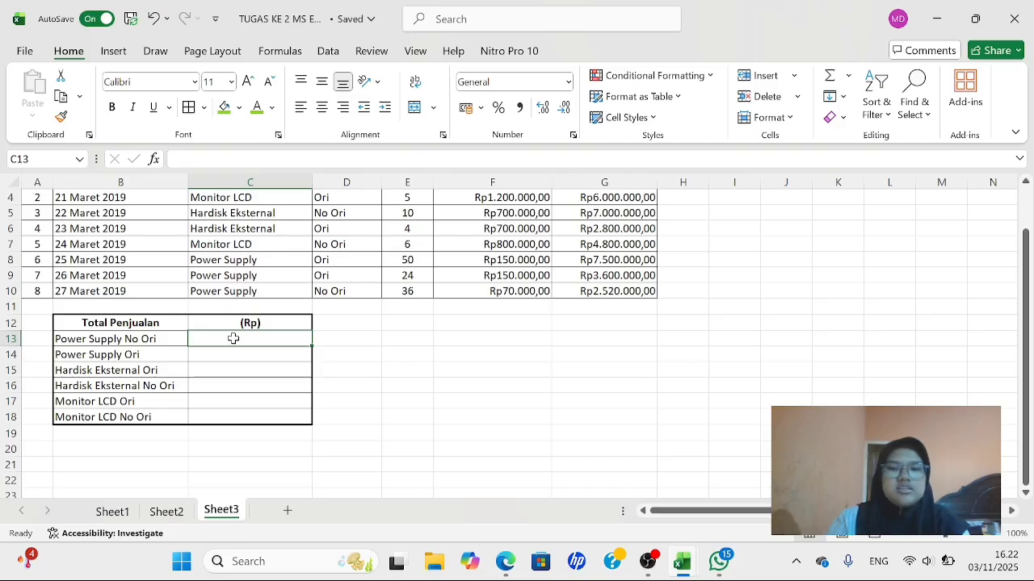
{"action": "type", "text": "="}
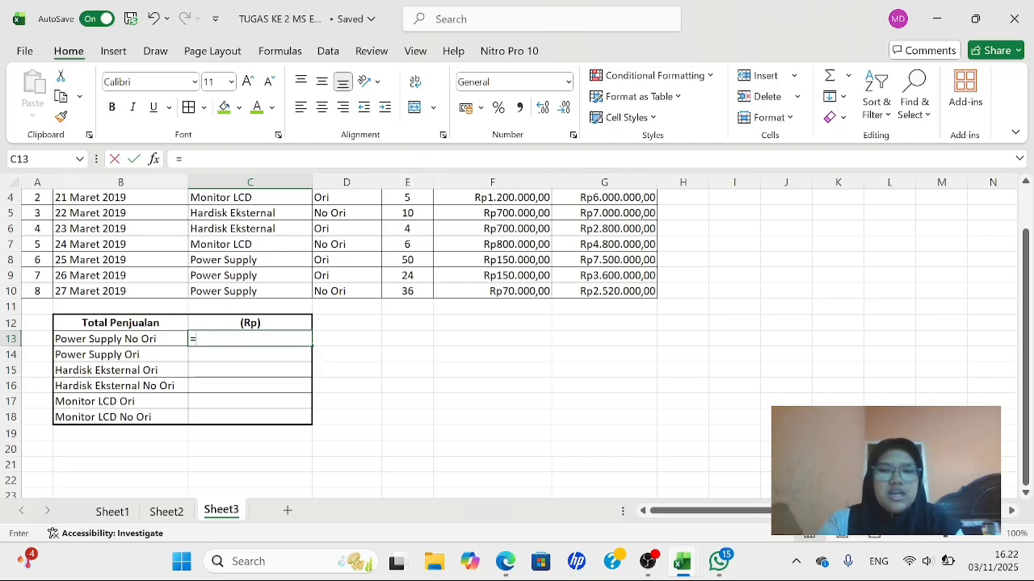
{"action": "type", "text": "SU"}
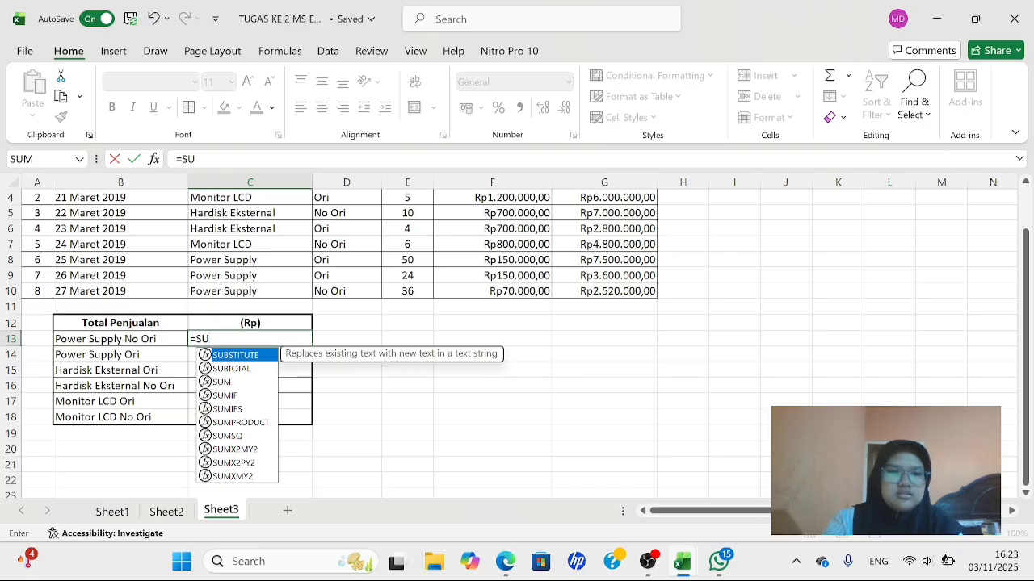
{"action": "type", "text": "MIFS"}
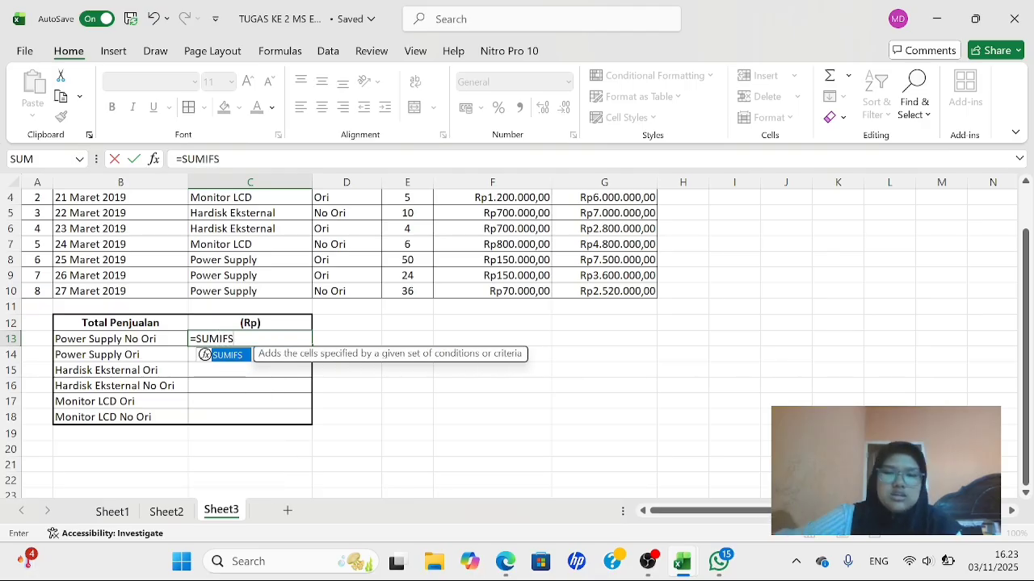
{"action": "double_click", "coordinate": [205, 355]}
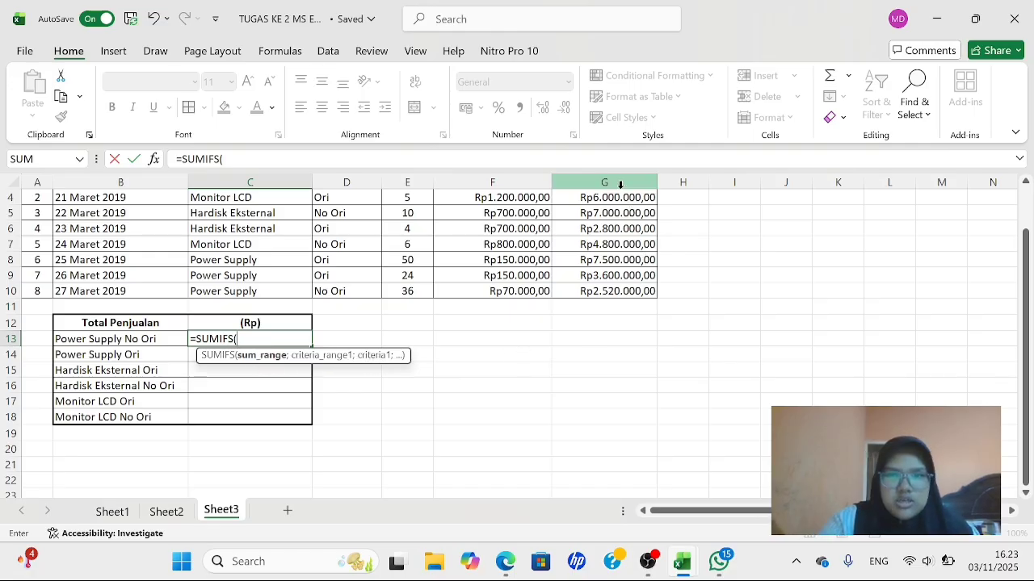
{"action": "scroll", "coordinate": [618, 193], "scroll_direction": "up", "scroll_amount": 1}
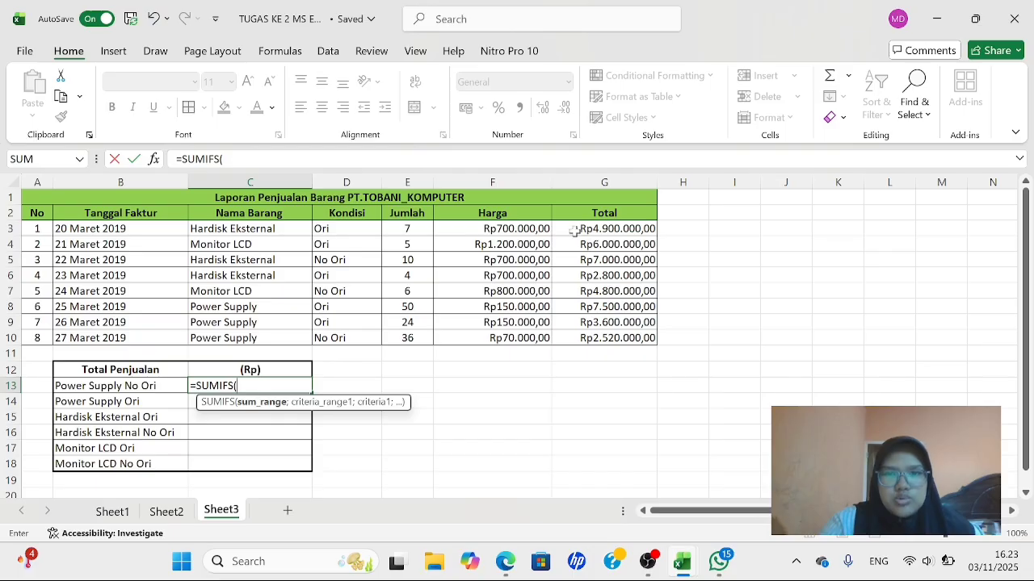
{"action": "left_click_drag", "start_coordinate": [579, 232], "coordinate": [570, 335]}
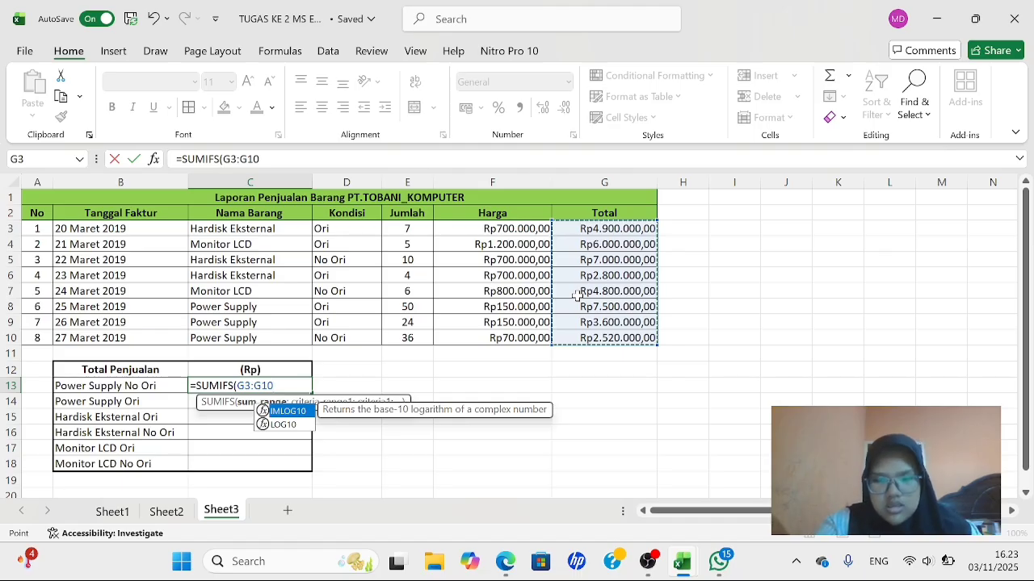
Add the Nama Barang range C3:C10 as the first criteria range with the criterion "POWER SUPPLY"
{"action": "type", "text": ";"}
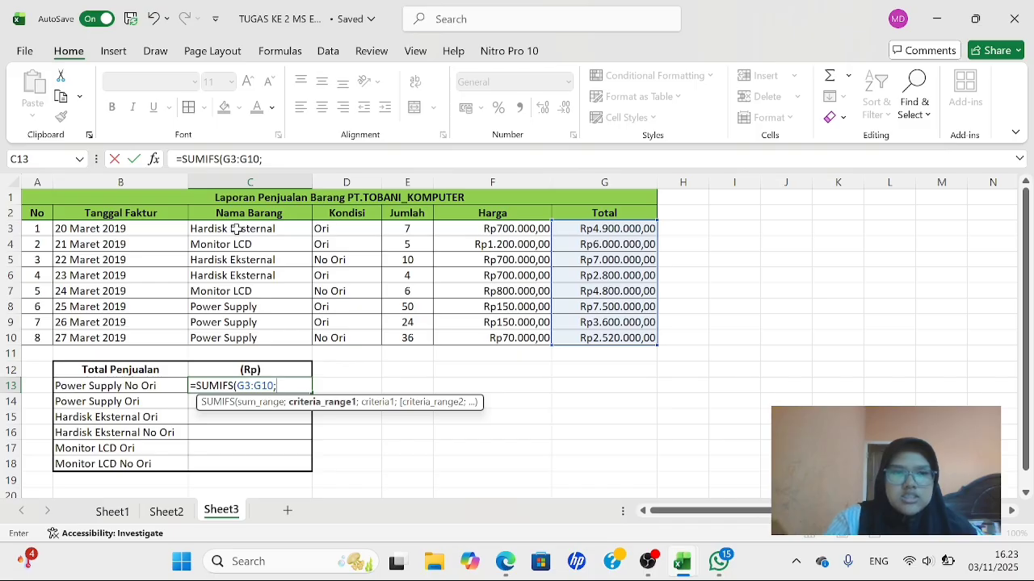
{"action": "left_click_drag", "start_coordinate": [236, 230], "coordinate": [256, 334]}
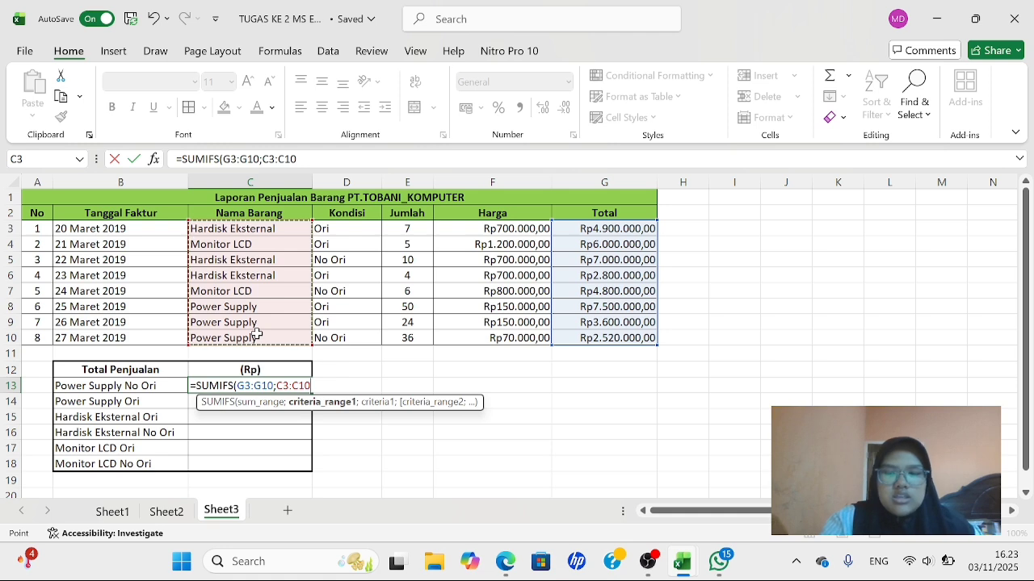
{"action": "type", "text": ";"}
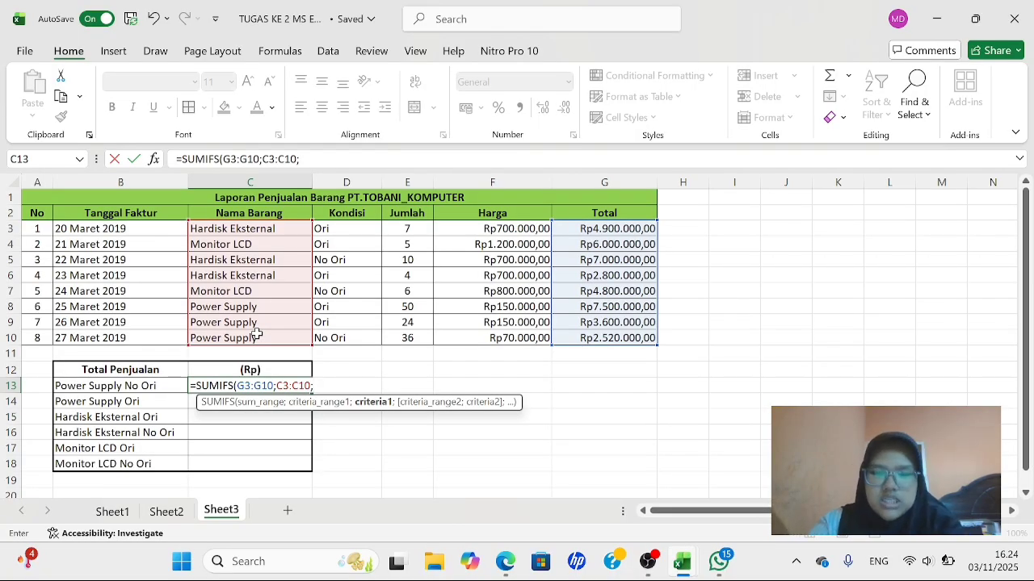
{"action": "type", "text": "POER"}
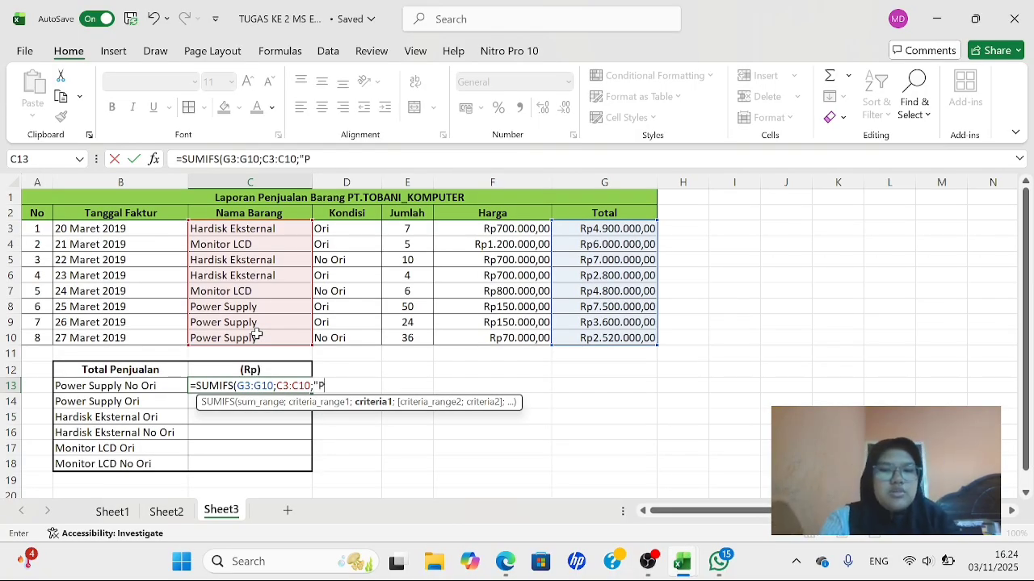
{"action": "type", "text": " SUPPLY"}
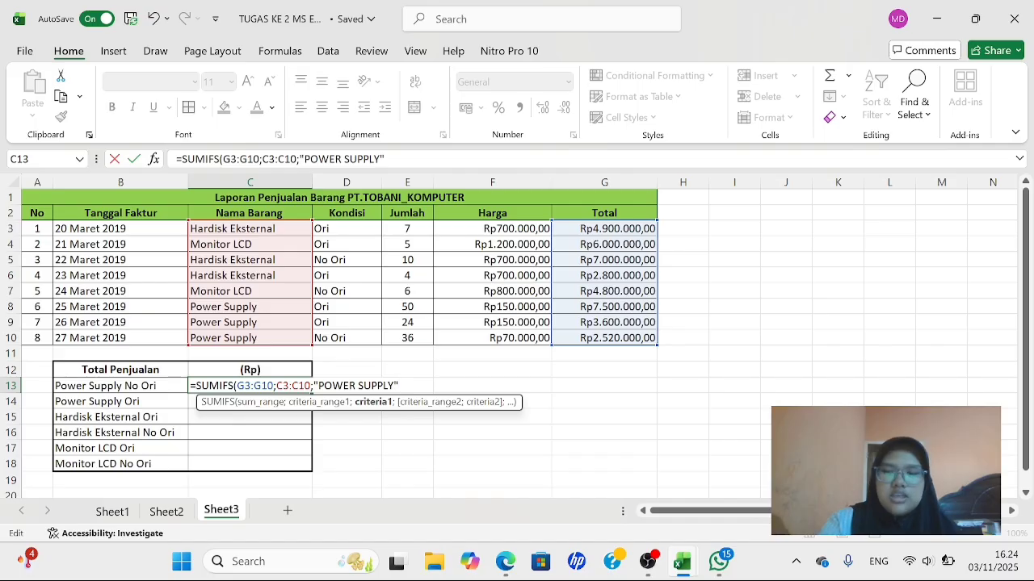
Complete the C13 SUMIFS formula with the Kondisi range D3:D10 as the second criteria range and the criterion "NO ORI"
{"action": "type", "text": ";"}
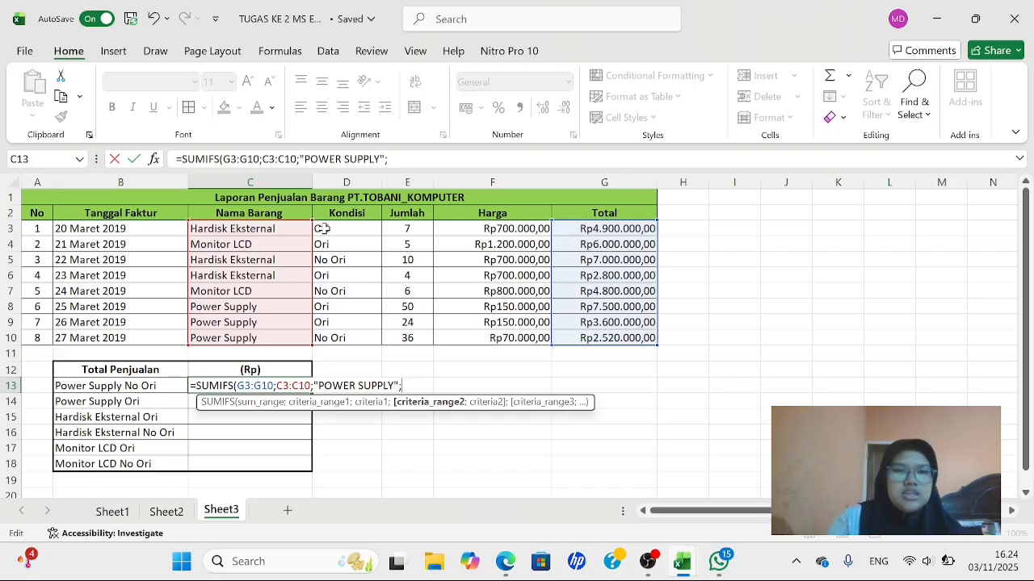
{"action": "left_click_drag", "start_coordinate": [322, 228], "coordinate": [333, 339]}
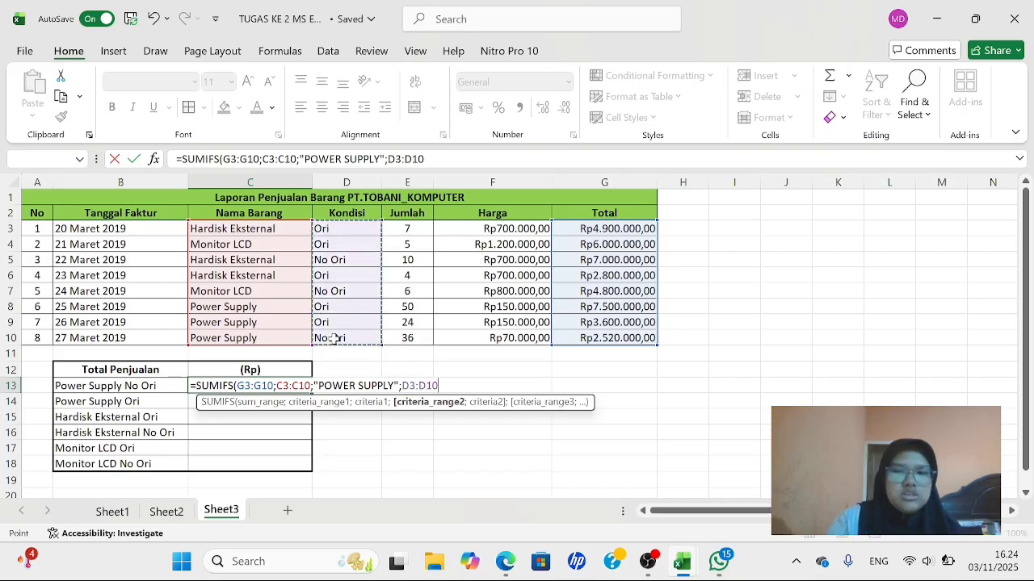
{"action": "type", "text": ";"}
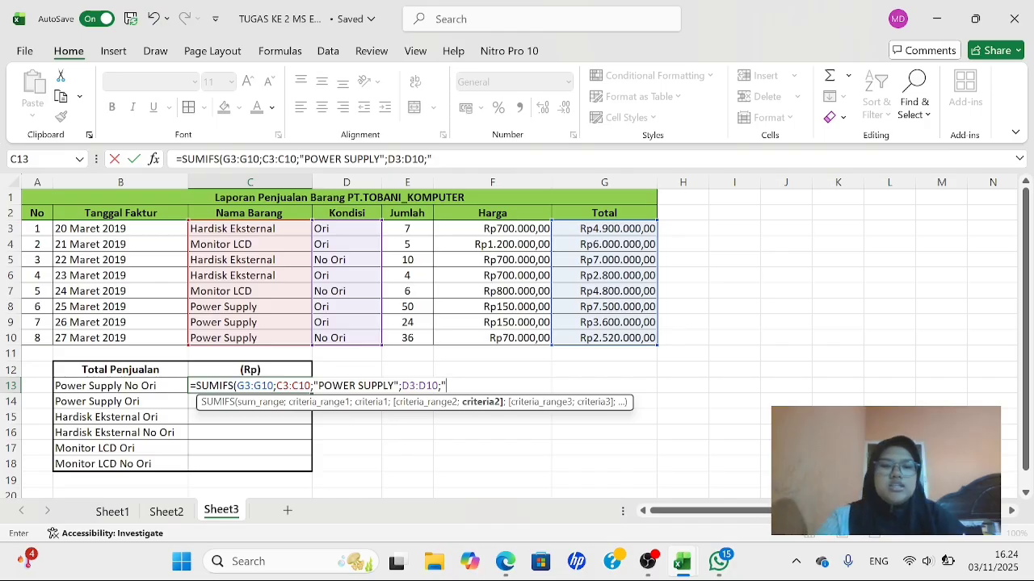
{"action": "type", "text": "\"NO O"}
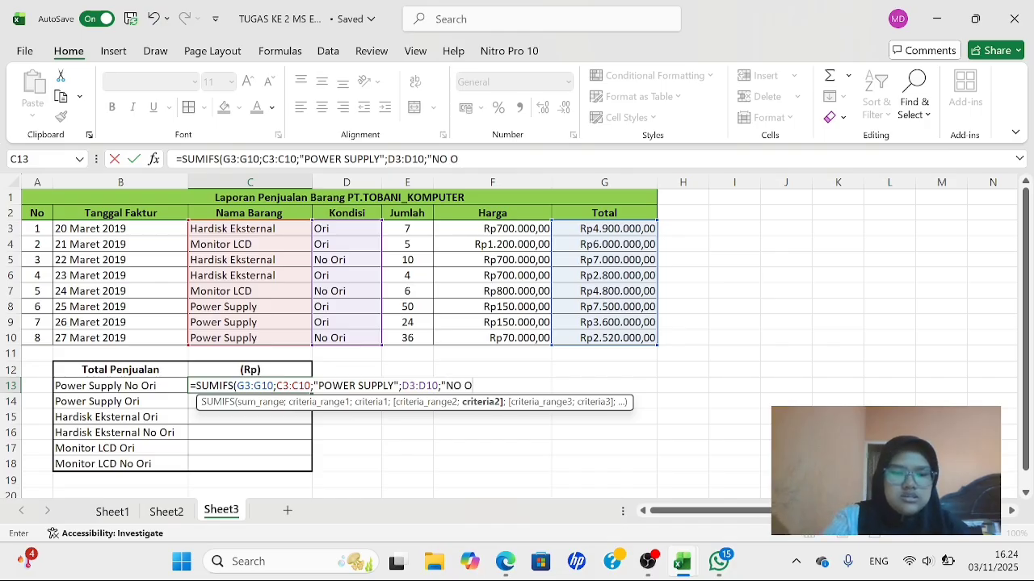
{"action": "type", "text": "R"}
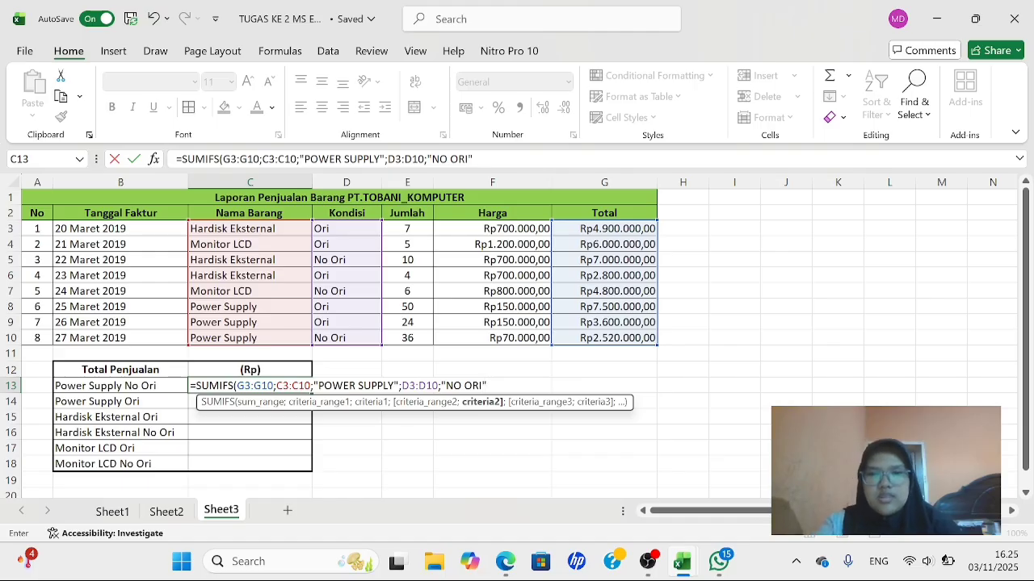
{"action": "type", "text": "I\""}
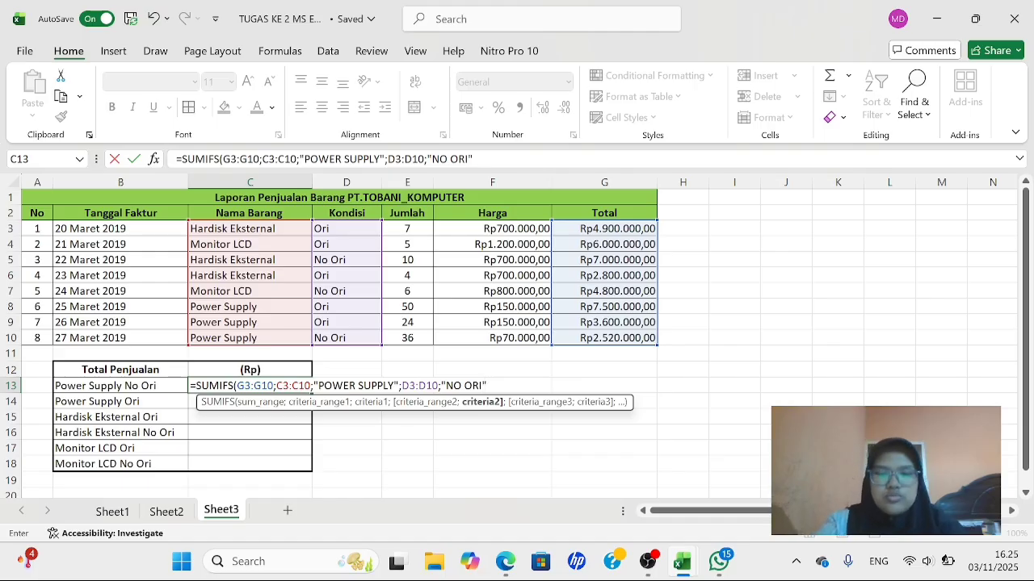
{"action": "type", "text": ")"}
{"action": "key", "text": "Return"}
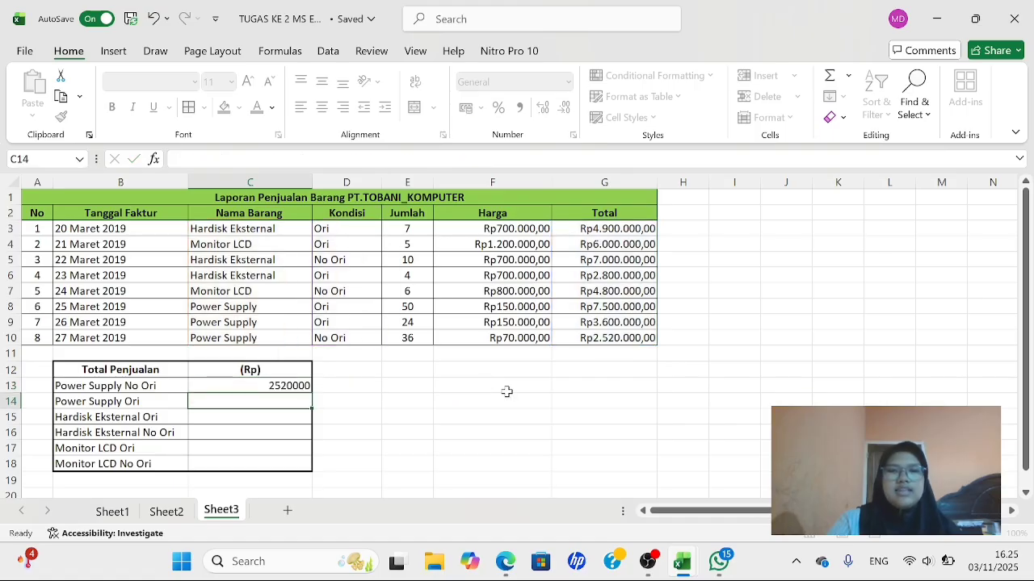
{"action": "left_click", "coordinate": [319, 372]}
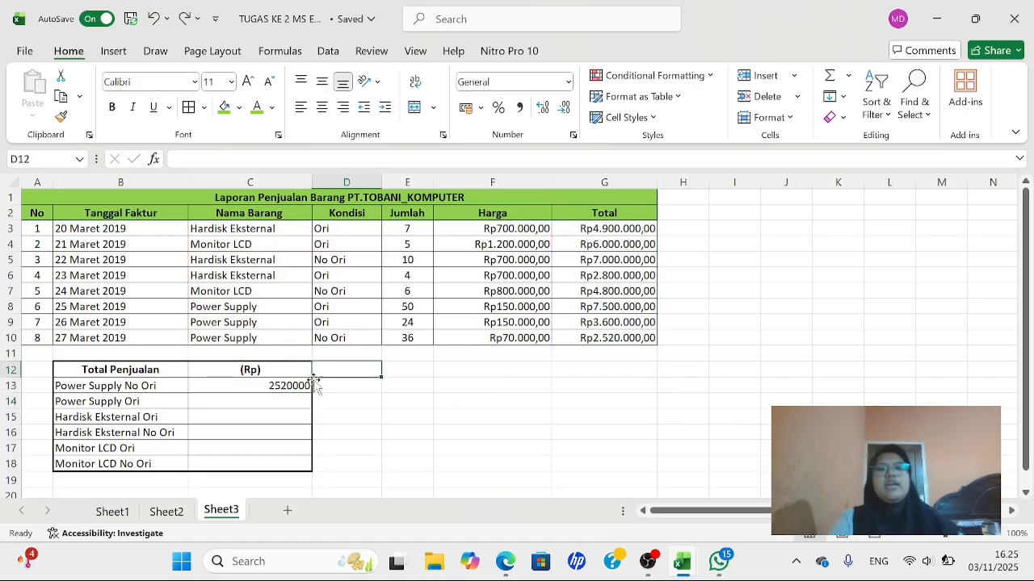
Start a SUMIFS formula in C14 for Power Supply Ori with the Total values G3:G10 as the sum range
{"action": "left_click", "coordinate": [201, 402]}
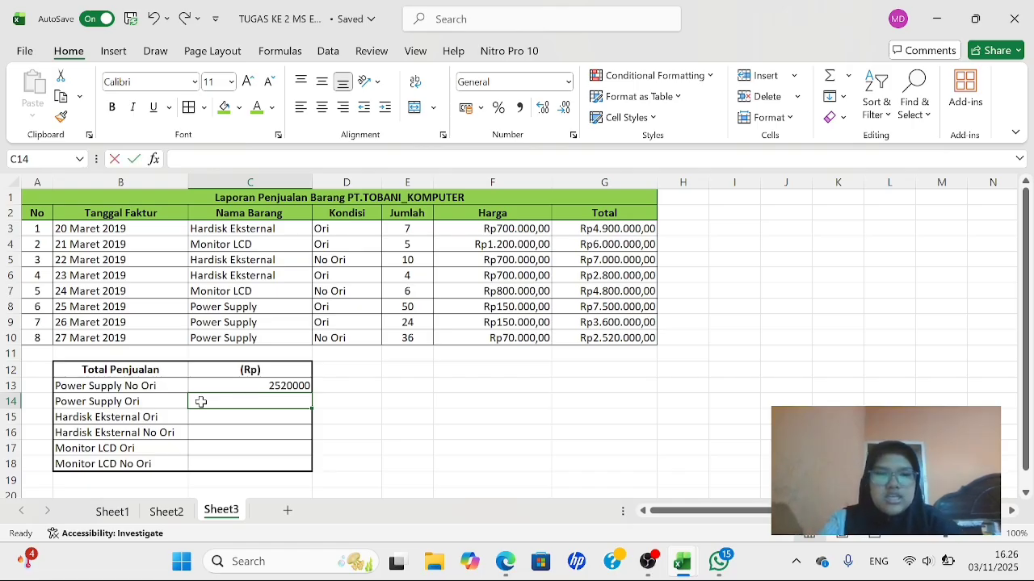
{"action": "type", "text": "=SUM"}
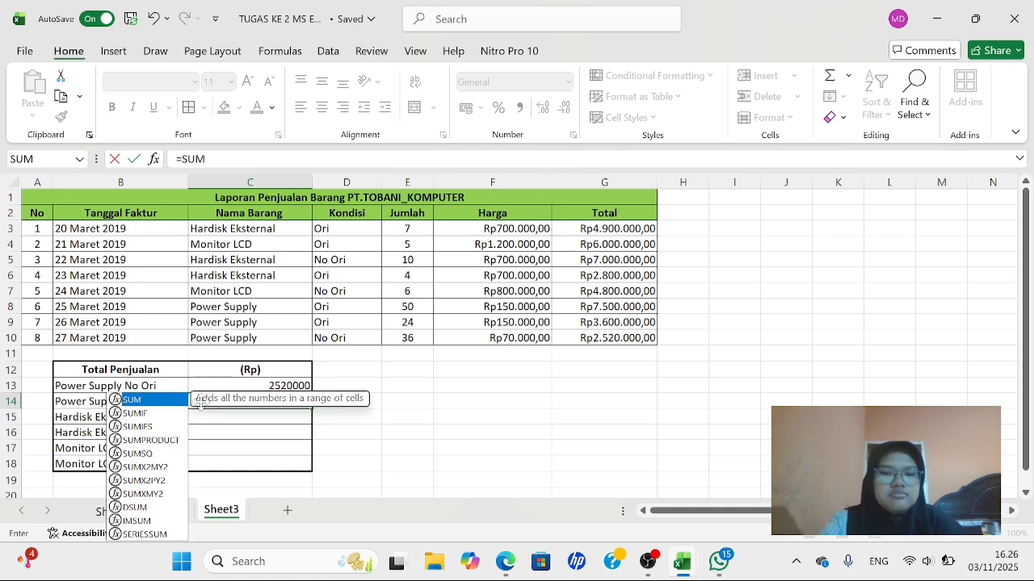
{"action": "type", "text": "IFS"}
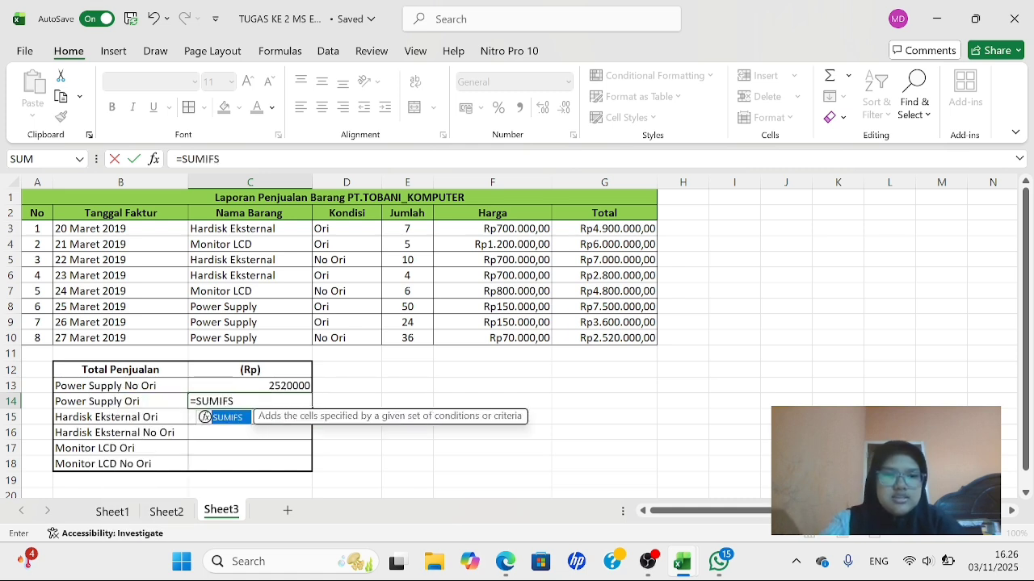
{"action": "type", "text": "("}
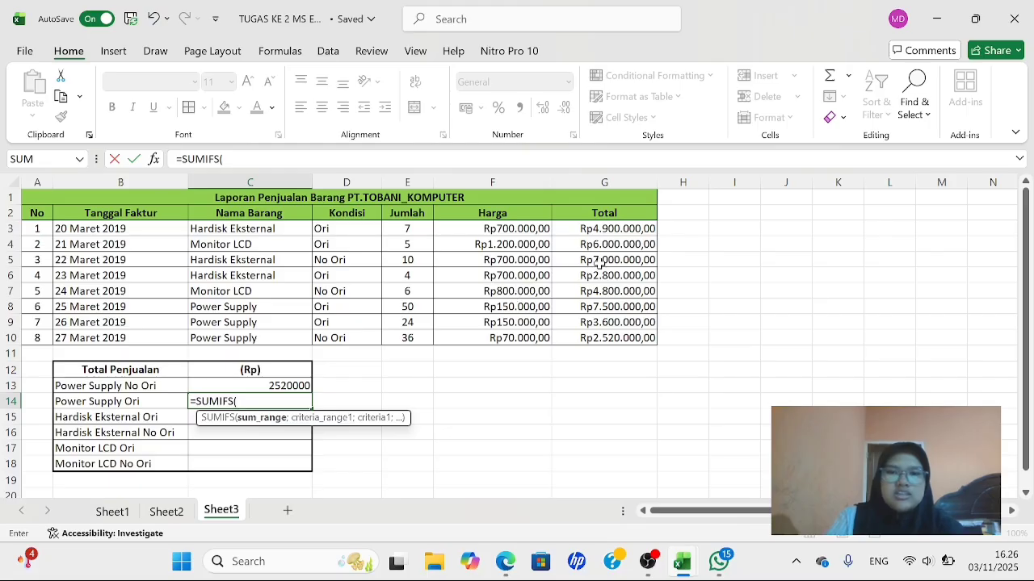
{"action": "left_click", "coordinate": [573, 228]}
{"action": "left_click_drag", "start_coordinate": [574, 229], "coordinate": [575, 338]}
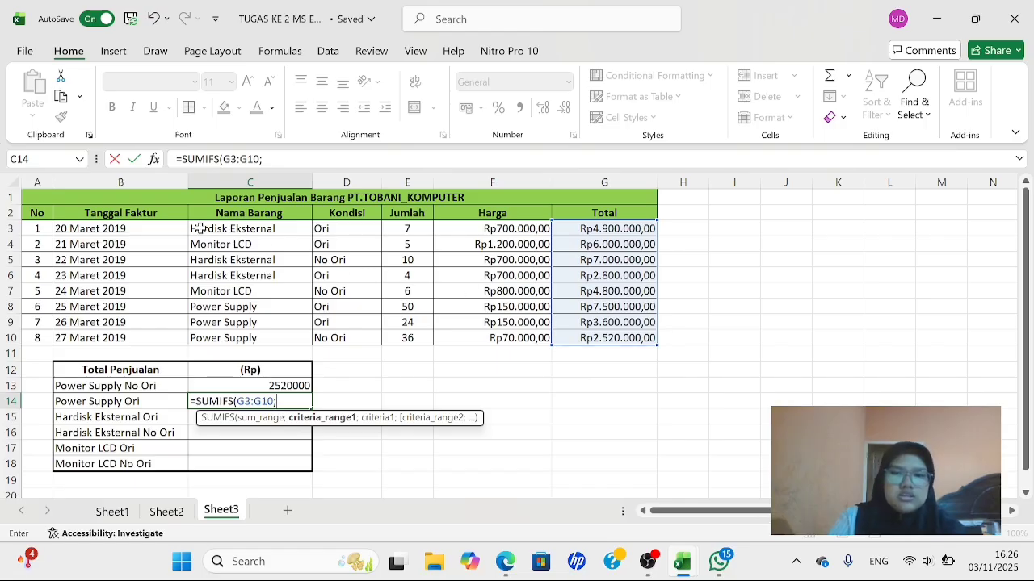
Add the Nama Barang range C3:C10 to the C14 formula as the first criteria range with the criterion "POWER SUPPLY"
{"action": "left_click_drag", "start_coordinate": [200, 228], "coordinate": [241, 337]}
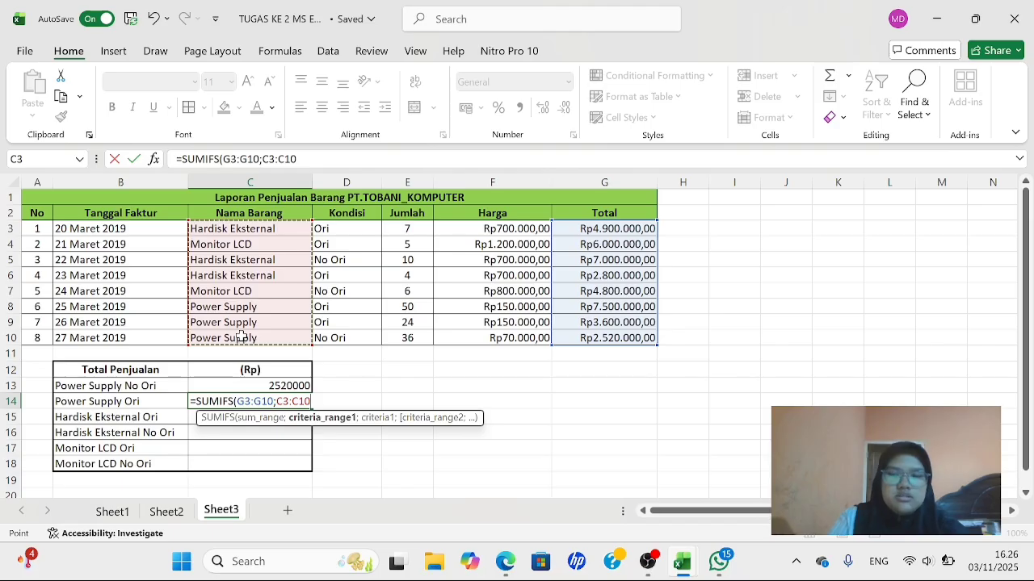
{"action": "type", "text": ";"}
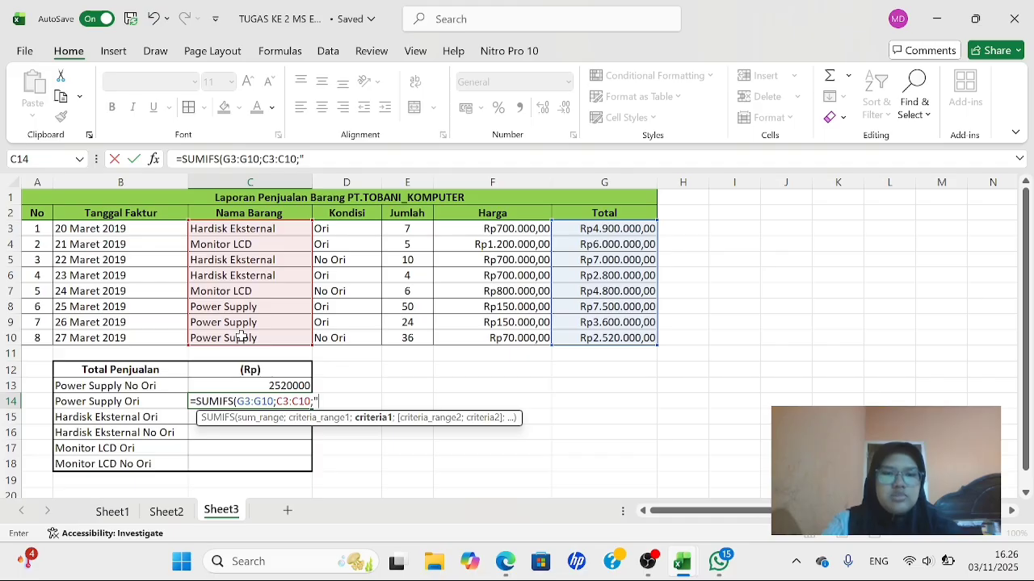
{"action": "type", "text": "\"POW"}
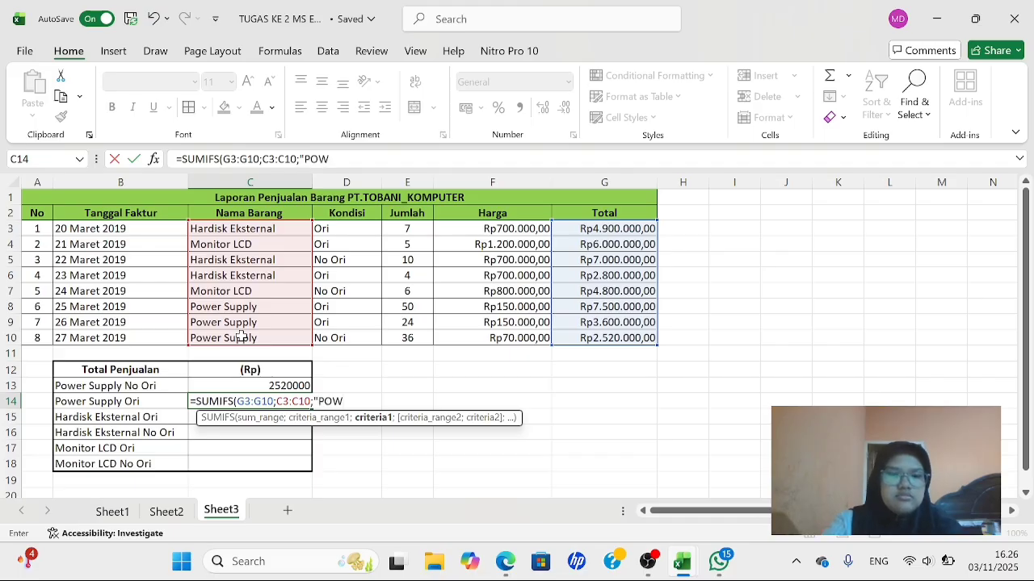
{"action": "type", "text": "ER"}
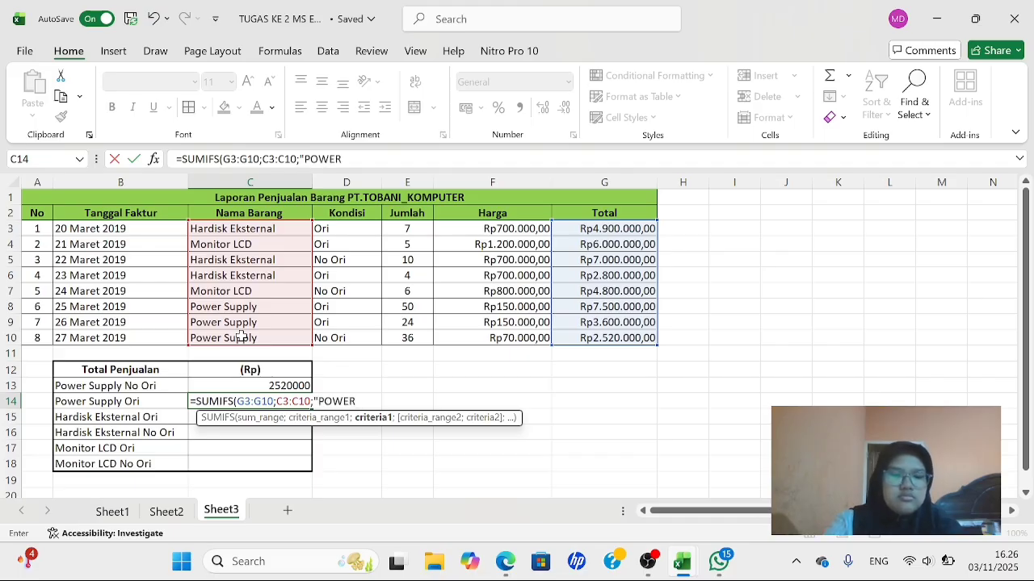
{"action": "type", "text": " SUPPL"}
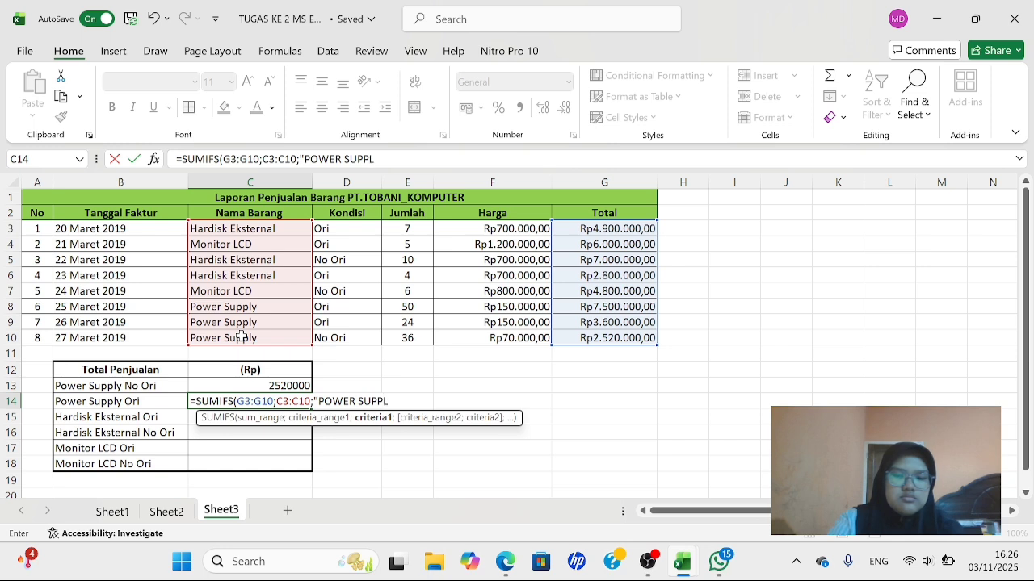
{"action": "type", "text": "Y\""}
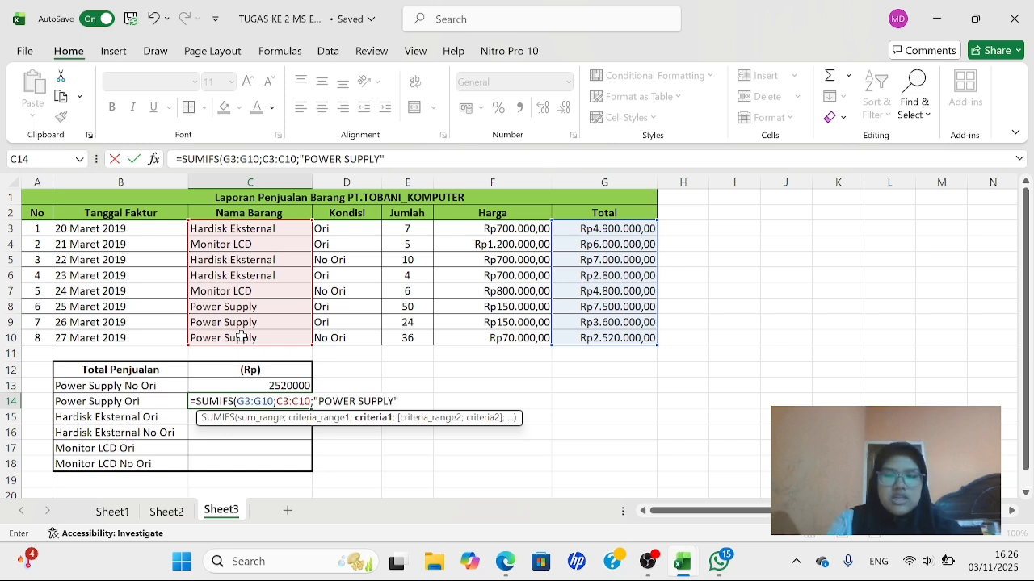
Complete the C14 SUMIFS formula with the Kondisi range D3:D10 as the second criteria range and the criterion "ORI"
{"action": "type", "text": ";"}
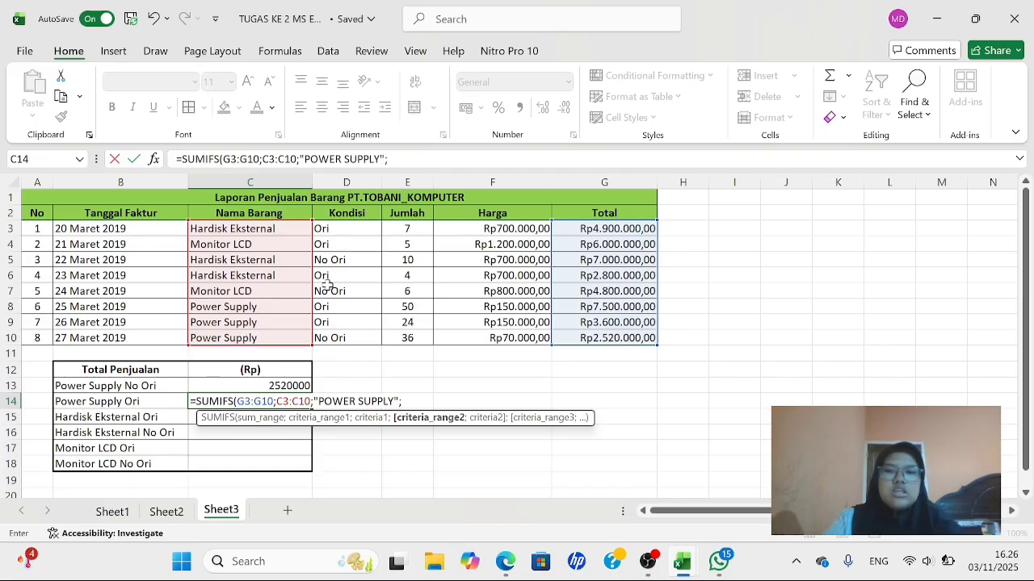
{"action": "left_click_drag", "start_coordinate": [347, 230], "coordinate": [346, 339]}
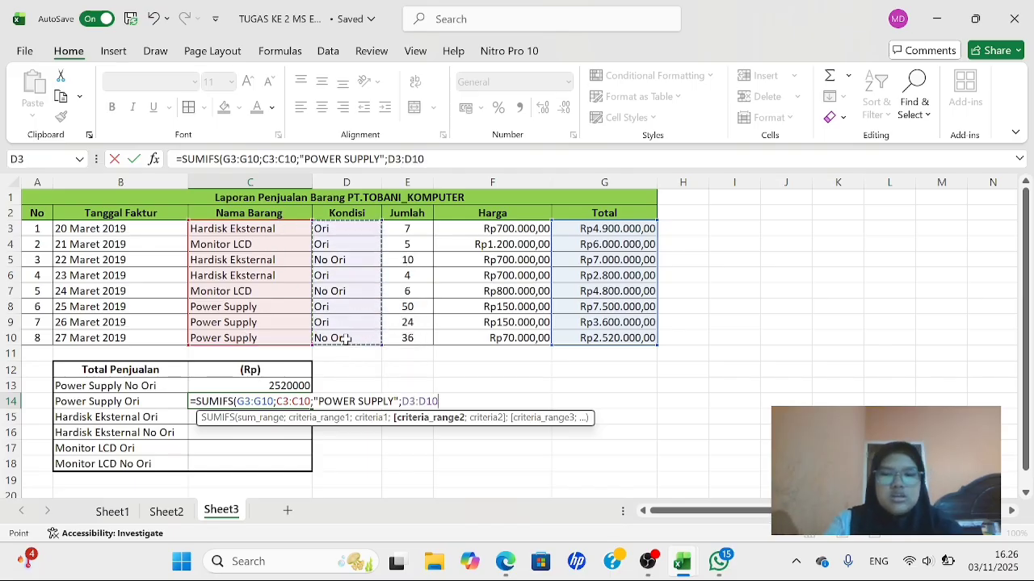
{"action": "type", "text": ";"}
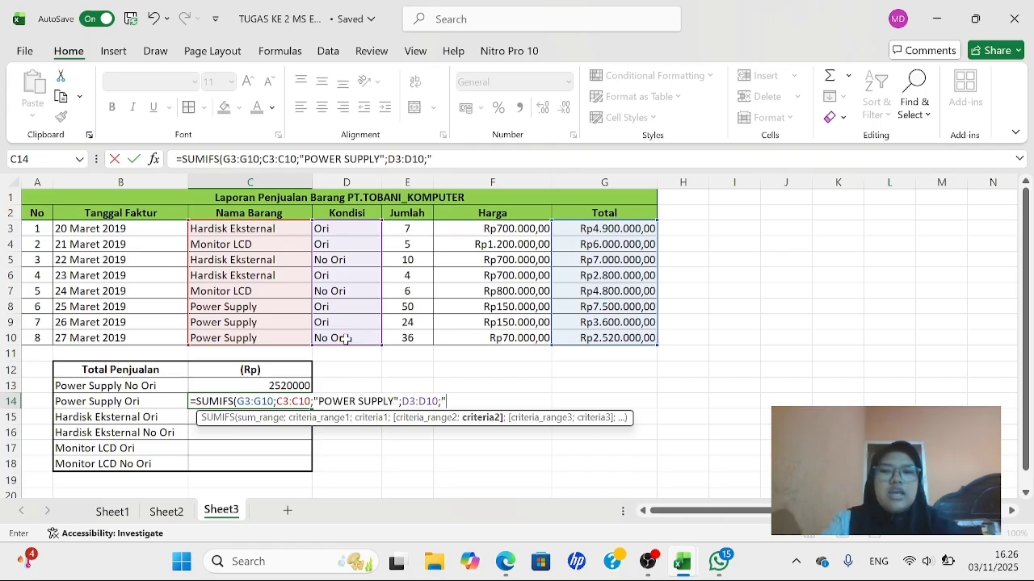
{"action": "type", "text": "\"OR"}
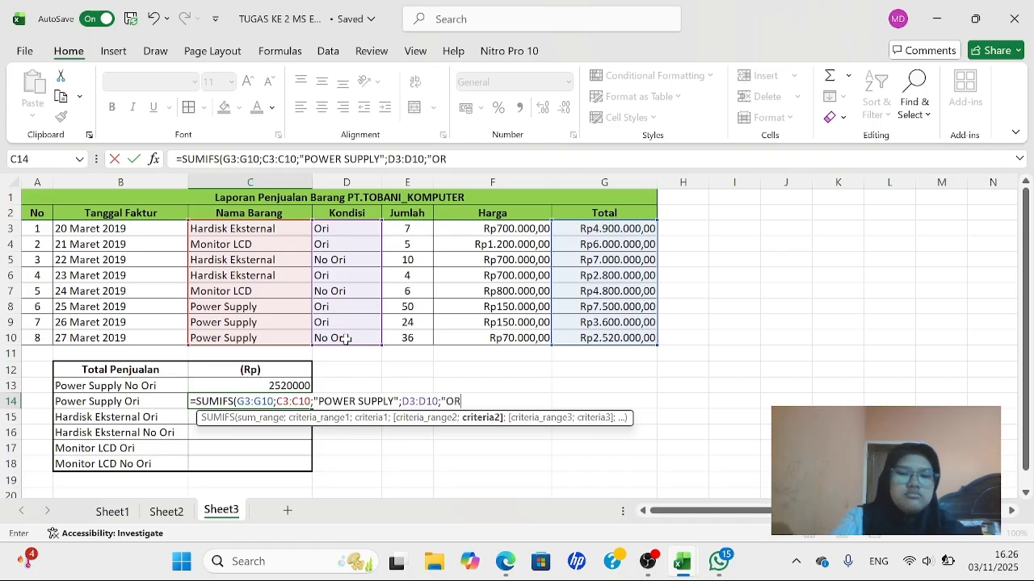
{"action": "type", "text": "I\""}
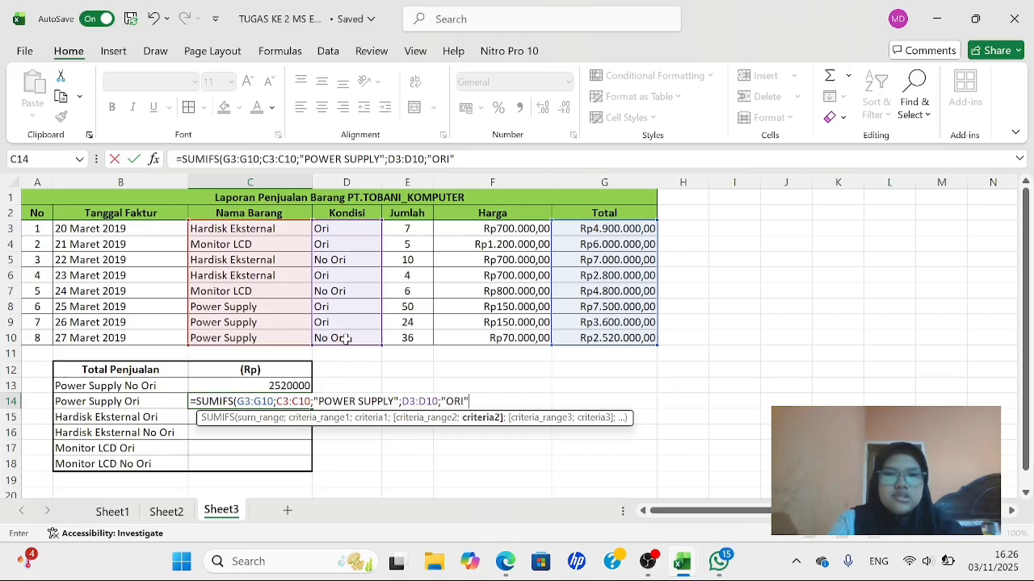
{"action": "type", "text": ")"}
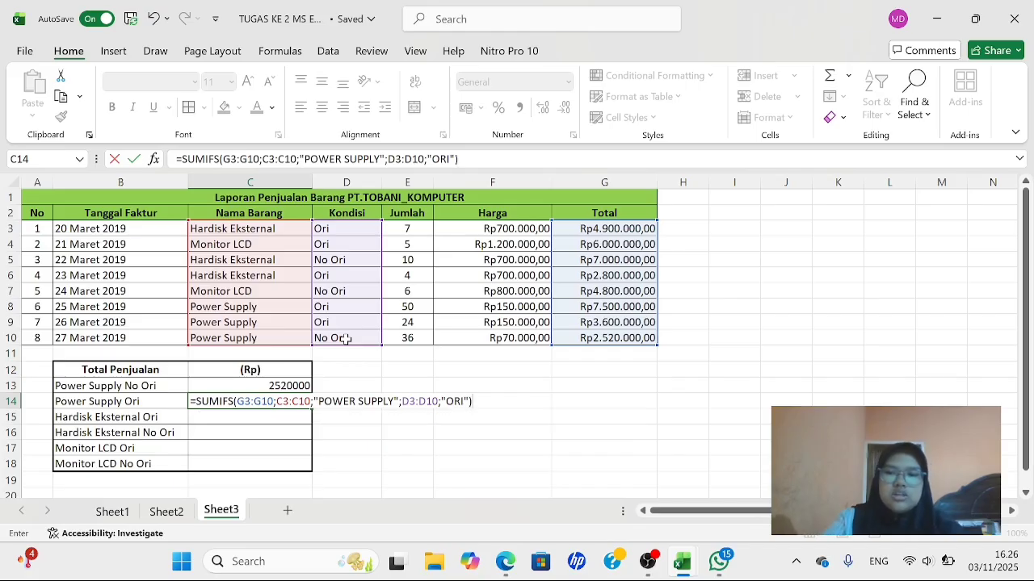
{"action": "key", "text": "Return"}
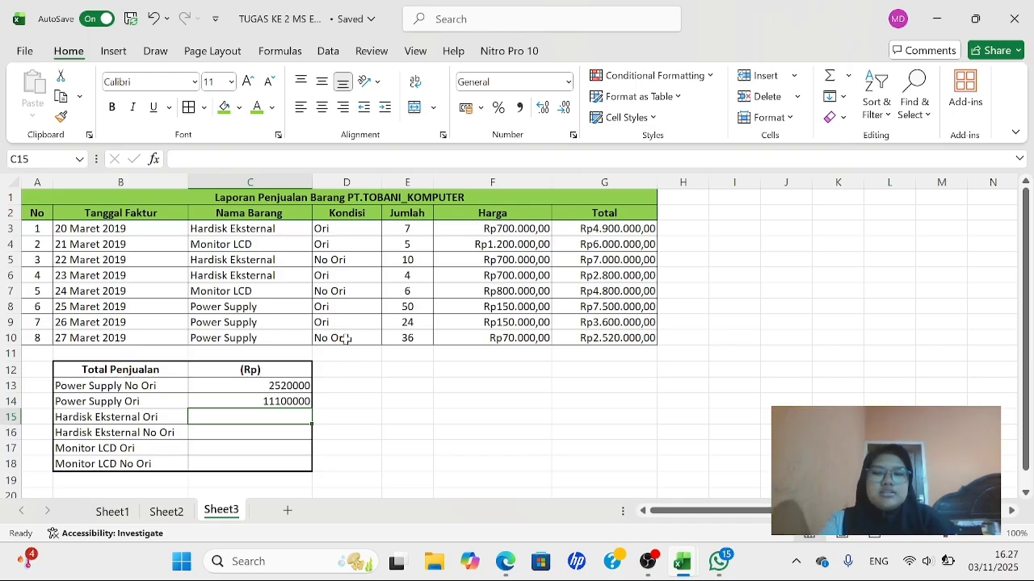
Start a SUMIFS formula in C15 for Hardisk Eksternal Ori with the Total values G3:G10 as the sum range
{"action": "type", "text": "=SU"}
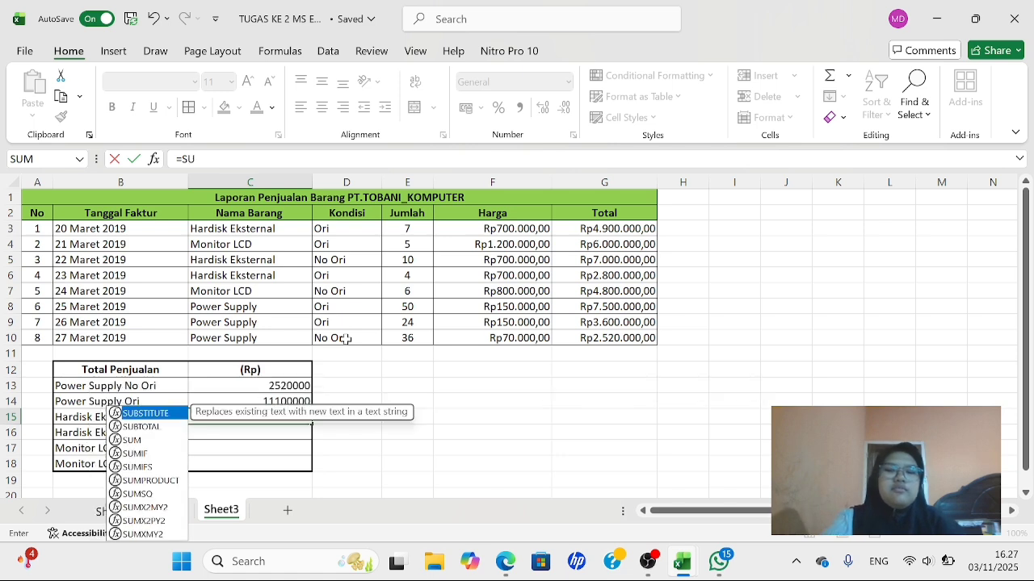
{"action": "type", "text": "MIF"}
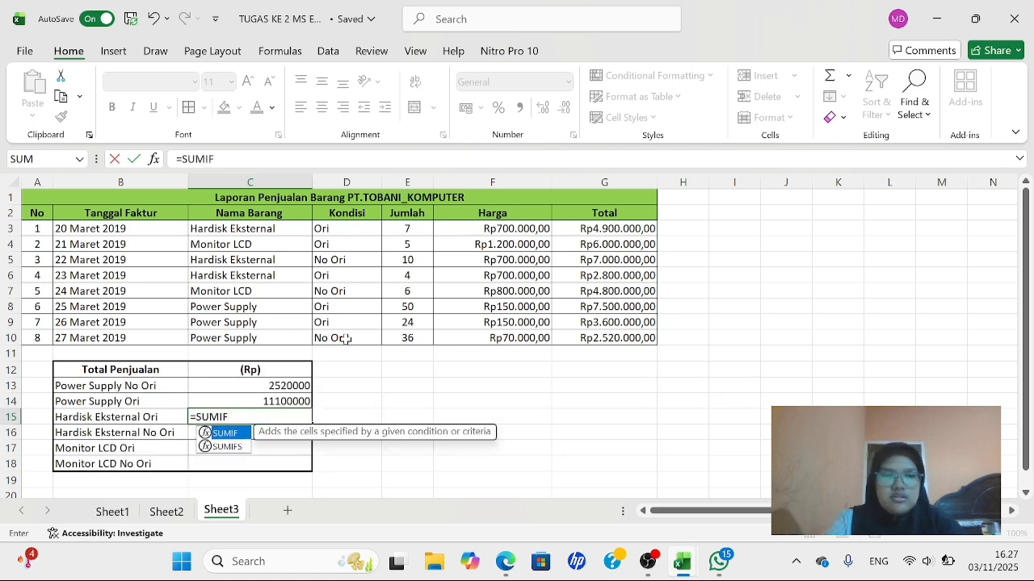
{"action": "type", "text": "S"}
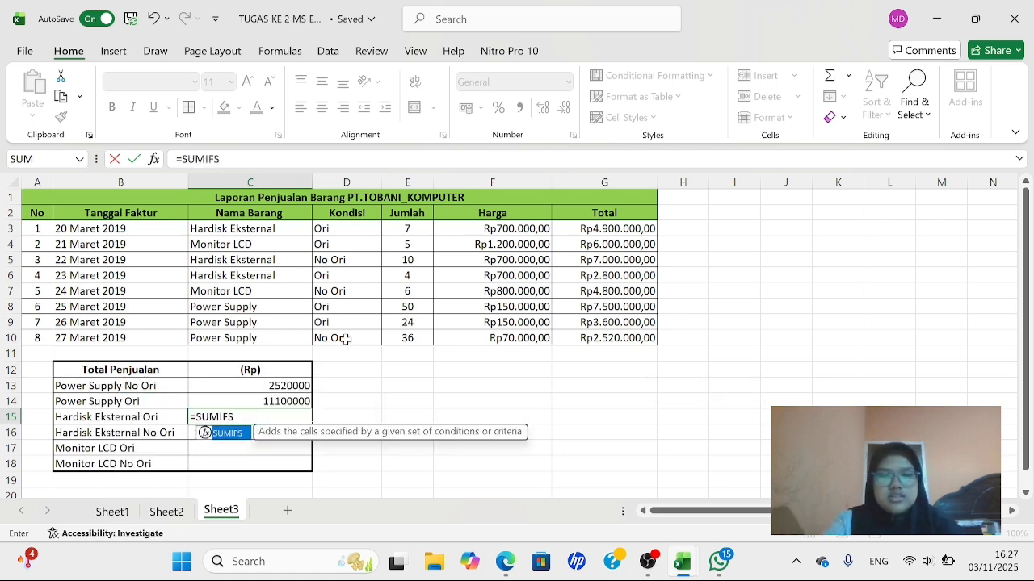
{"action": "type", "text": "("}
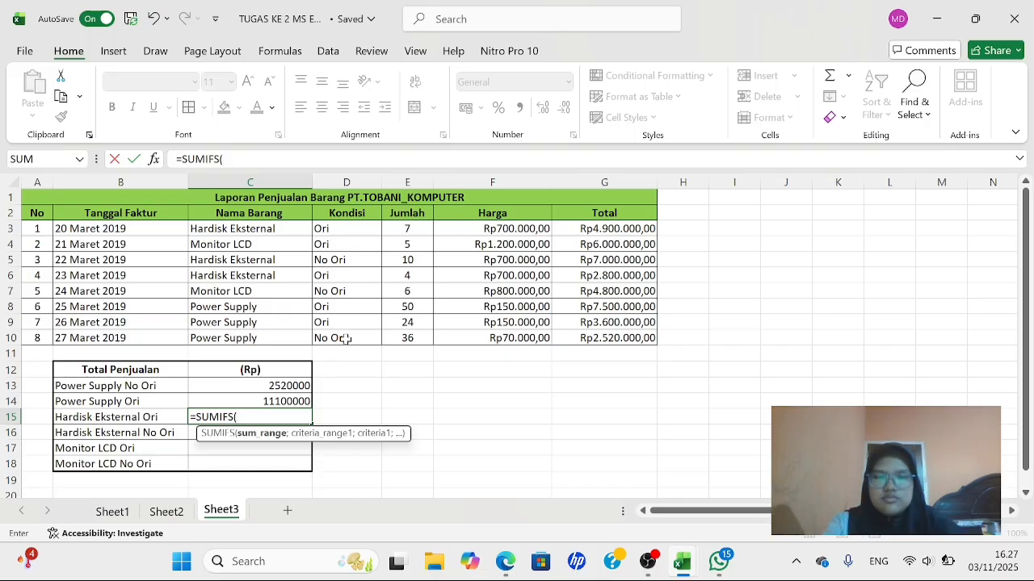
{"action": "left_click_drag", "start_coordinate": [582, 231], "coordinate": [583, 337]}
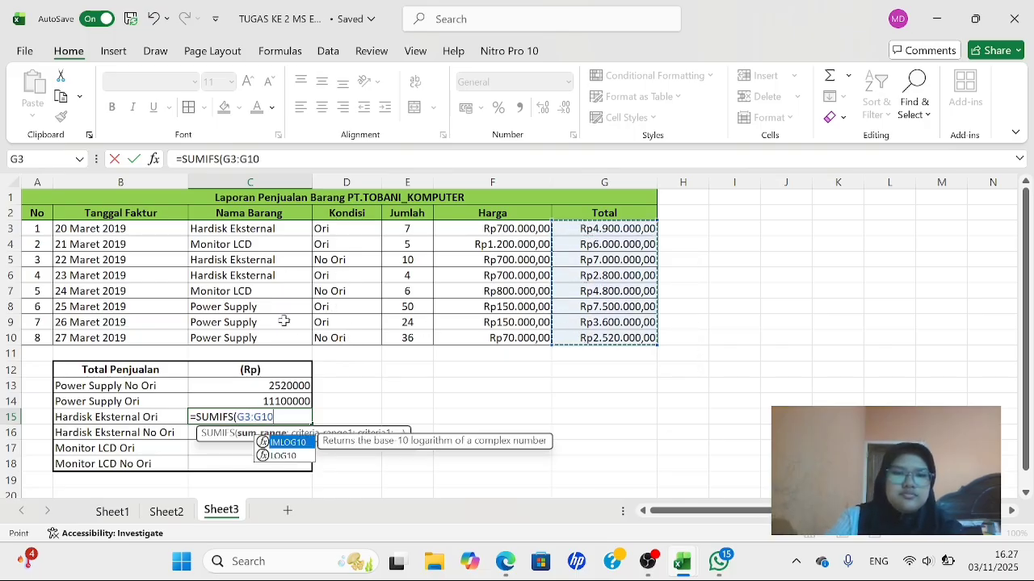
{"action": "type", "text": ";"}
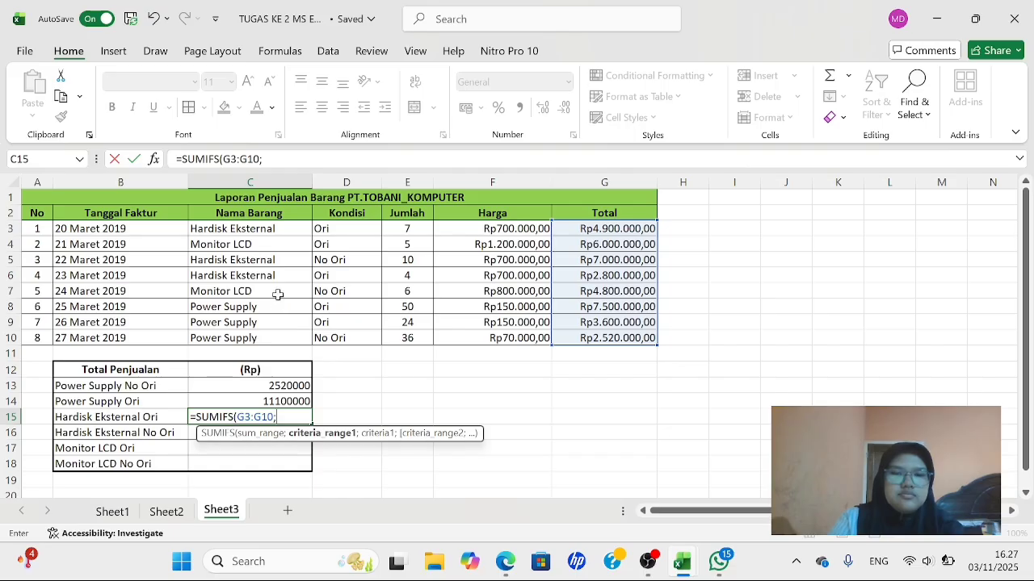
Add the Nama Barang range C3:C10 to the C15 formula as the first criteria range with the criterion "HARDISK EKSTERNAL"
{"action": "left_click_drag", "start_coordinate": [218, 229], "coordinate": [244, 339]}
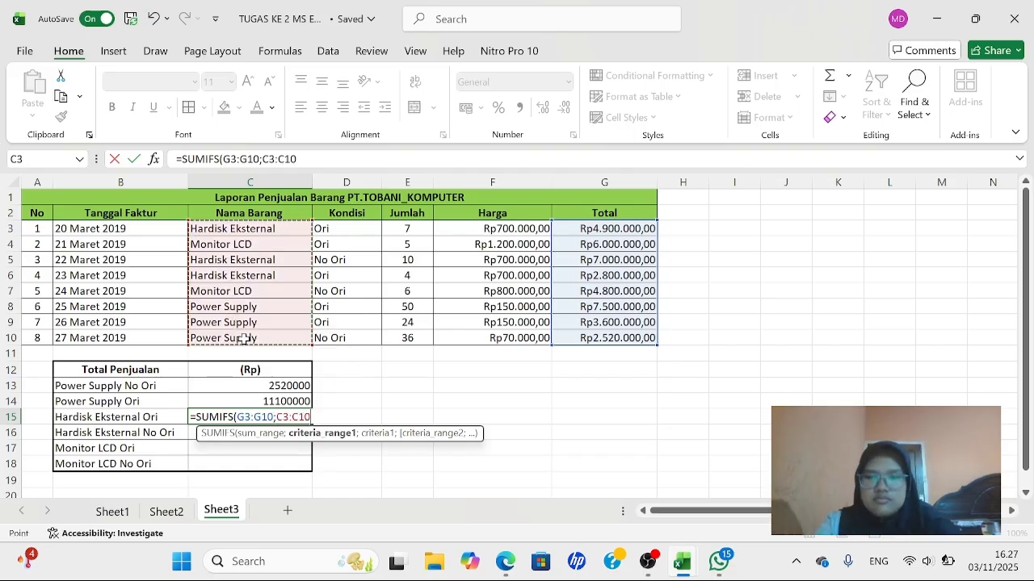
{"action": "type", "text": ";"}
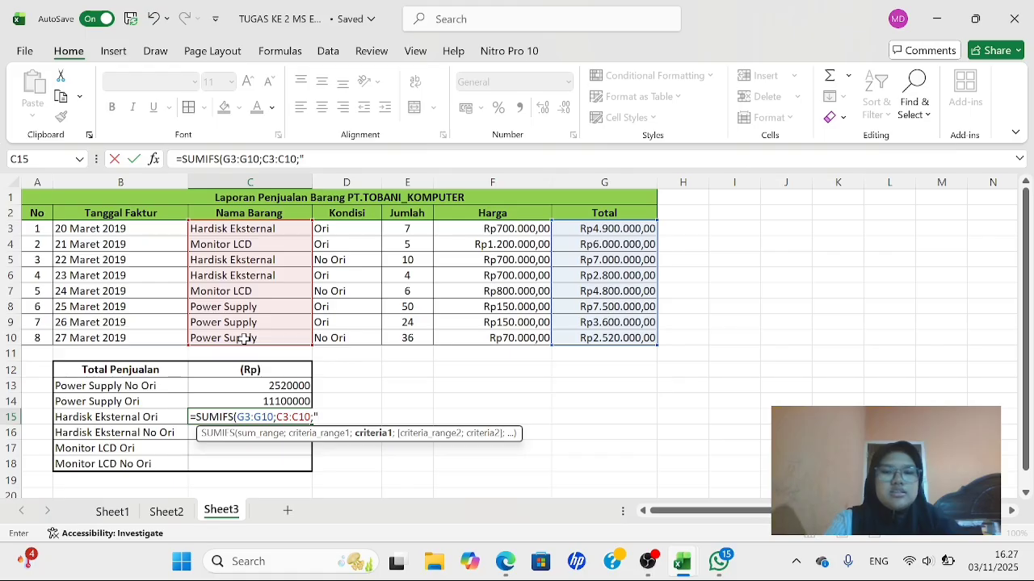
{"action": "type", "text": "\"HA"}
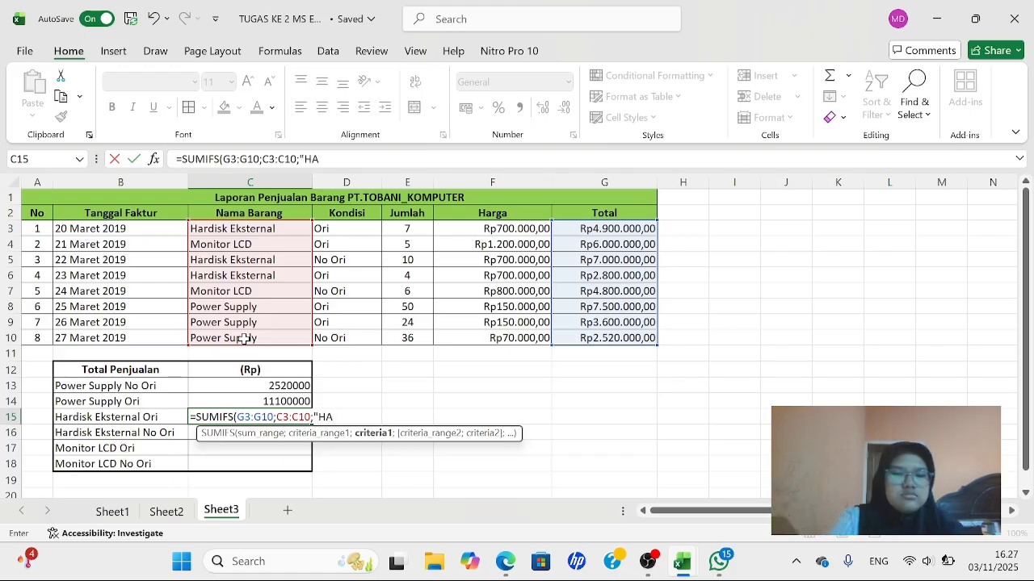
{"action": "type", "text": "RDISK"}
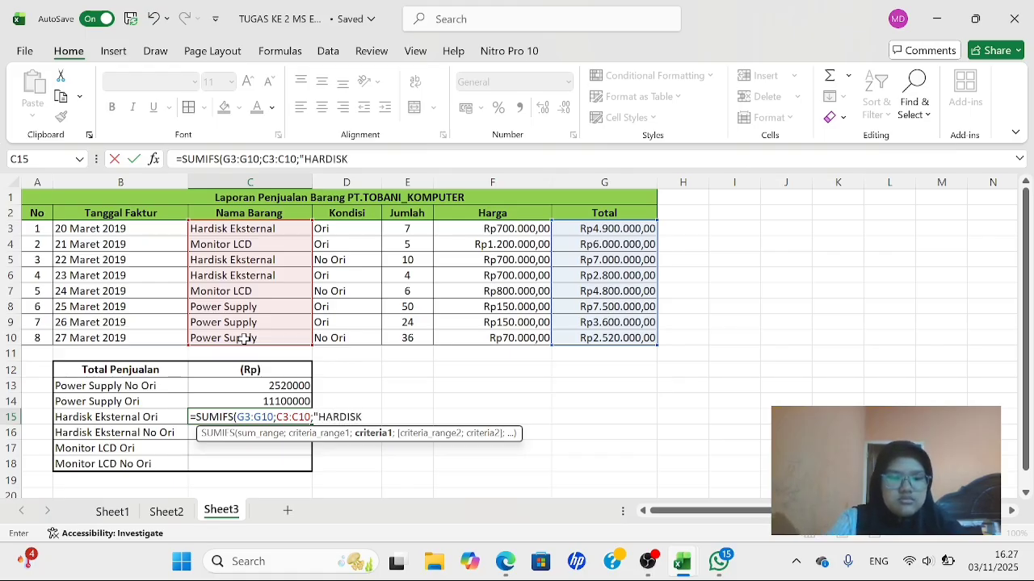
{"action": "type", "text": " EKSTER"}
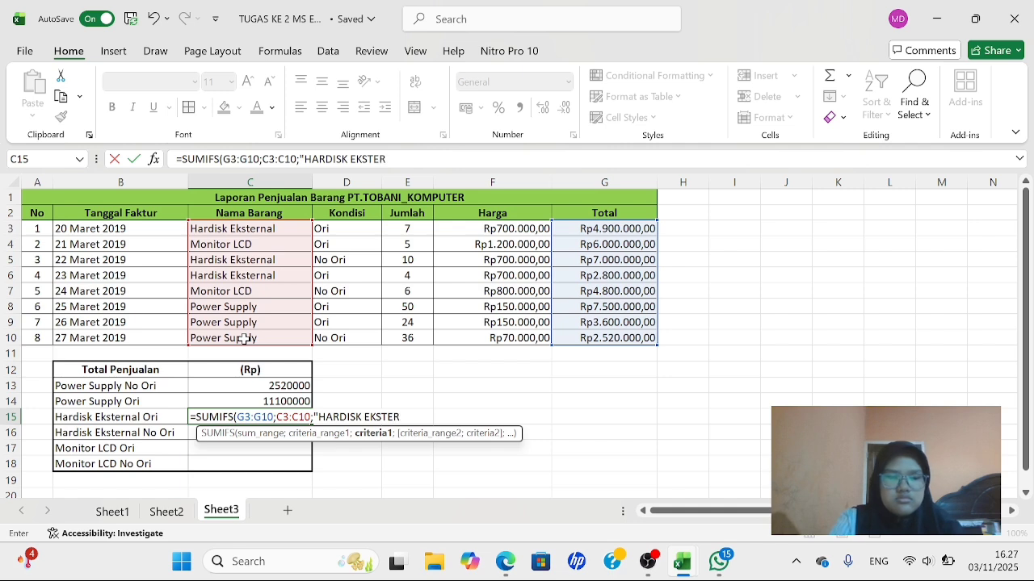
{"action": "type", "text": "NAL\""}
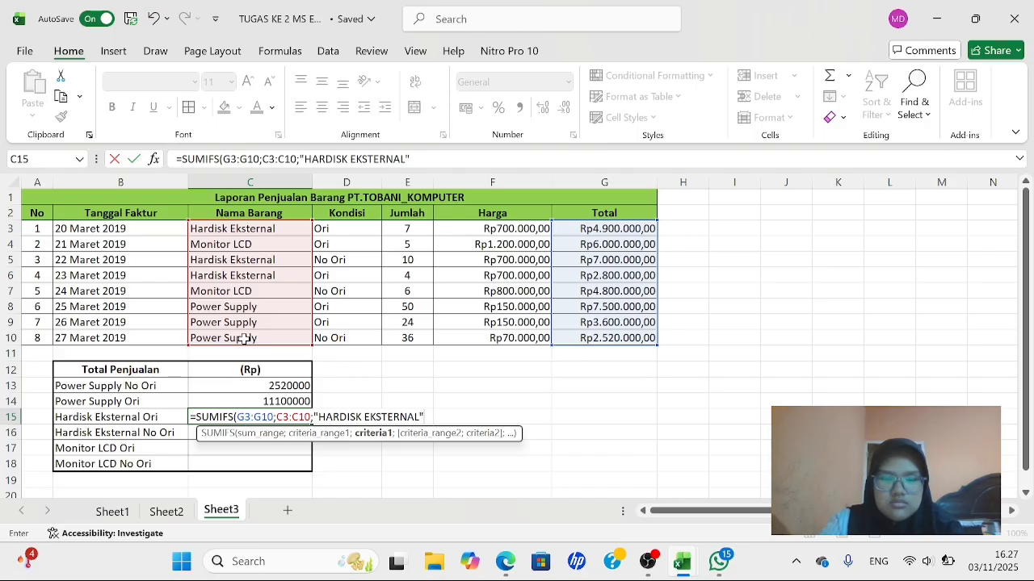
{"action": "type", "text": ";"}
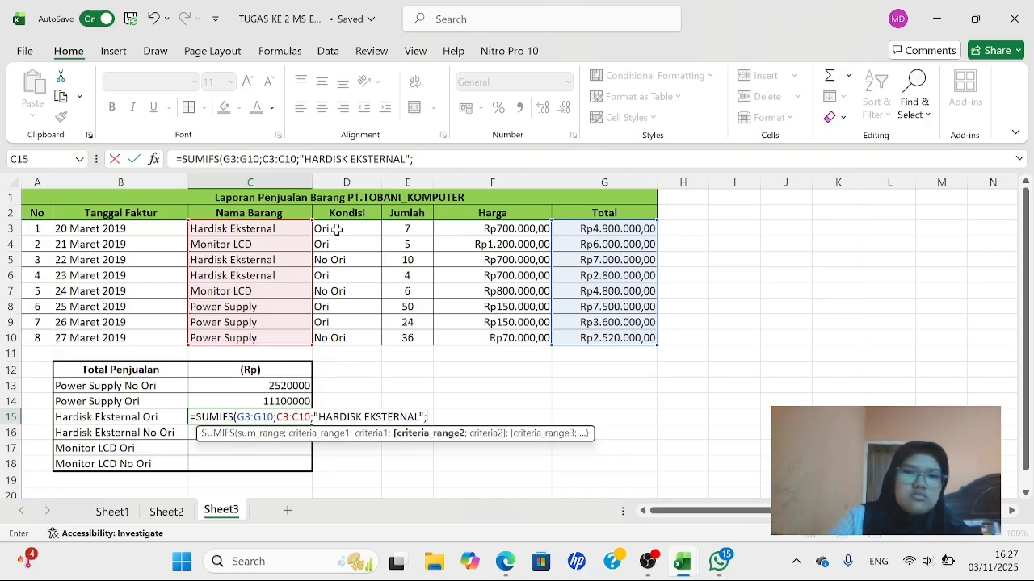
Add the Kondisi range D3:D10 to the C15 SUMIFS formula as the second criteria range and begin its text criterion
{"action": "left_click_drag", "start_coordinate": [335, 228], "coordinate": [339, 337]}
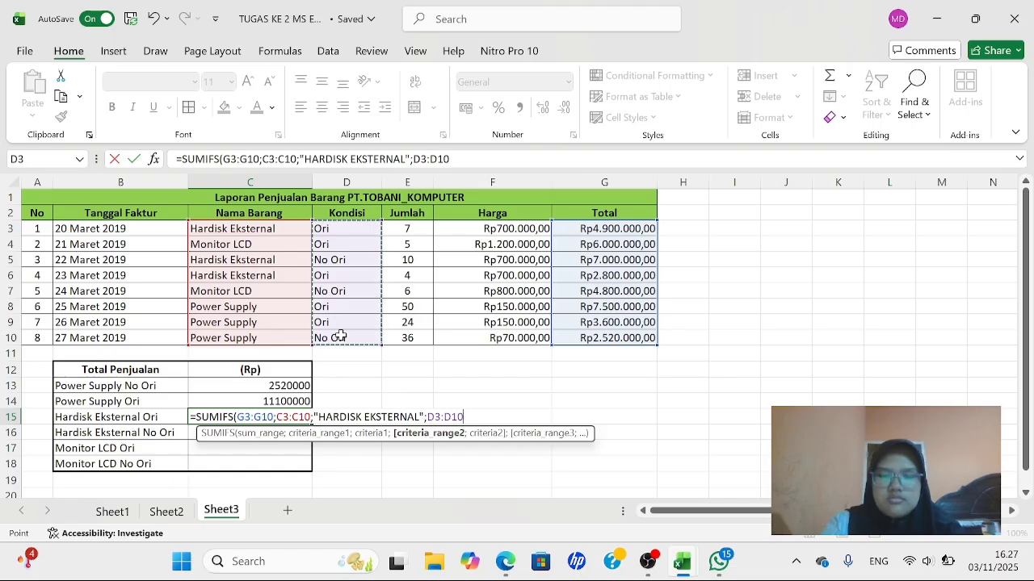
{"action": "type", "text": ";"}
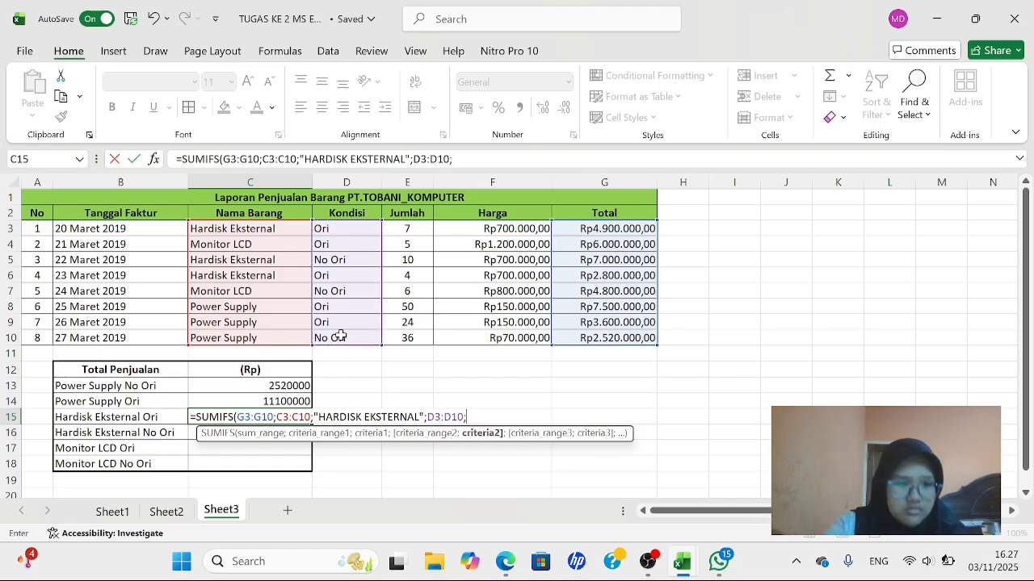
{"action": "type", "text": "\""}
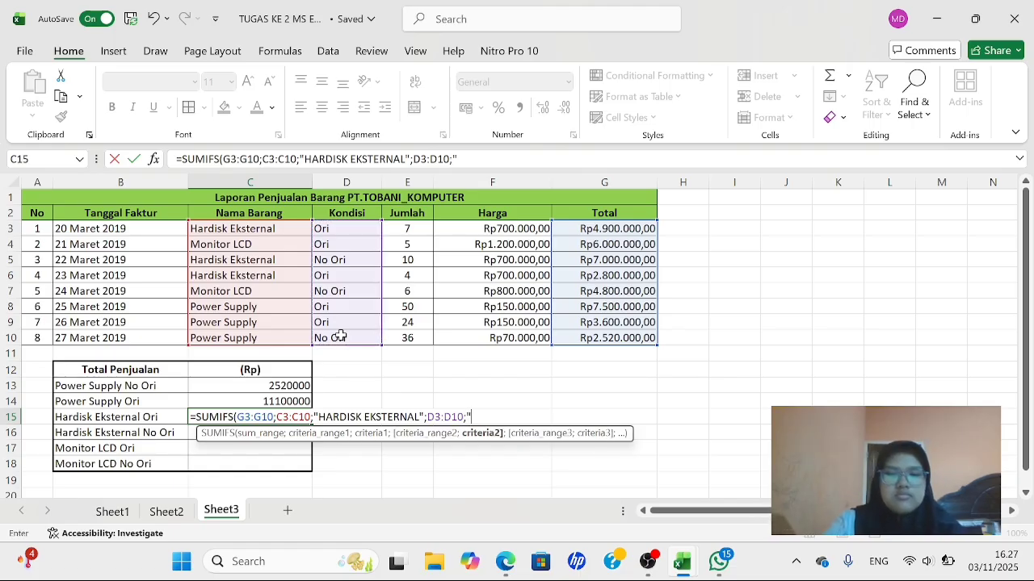
Complete the SUMIFS formula in C15 with "ORI" as the second criterion
{"action": "type", "text": "ORI"}
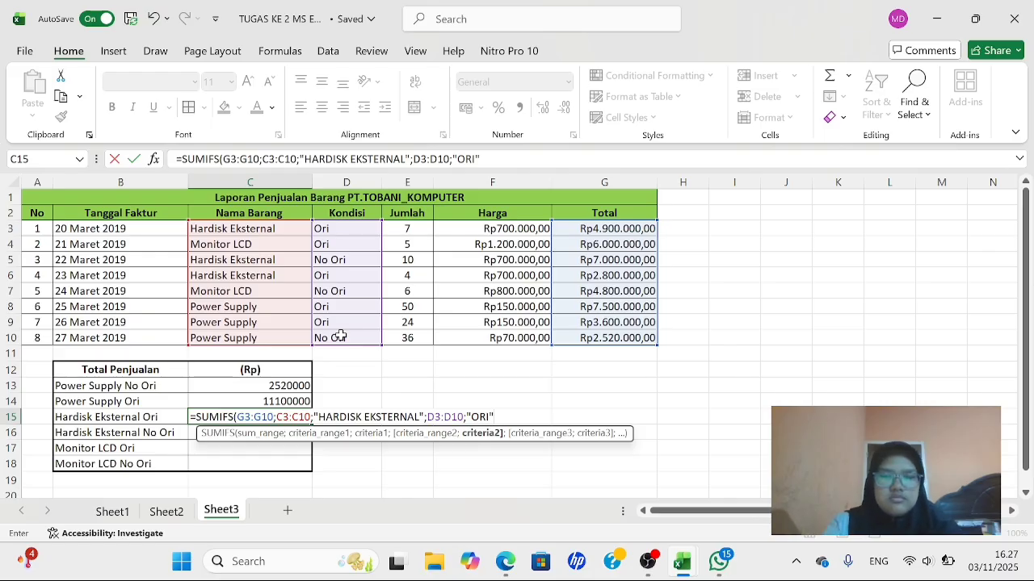
{"action": "type", "text": "\")"}
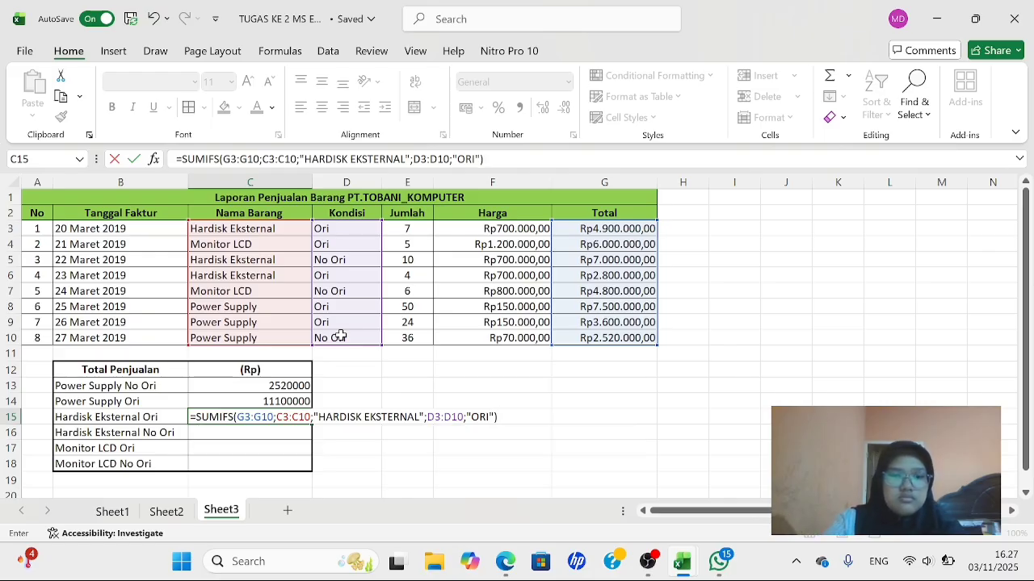
{"action": "key", "text": "Return"}
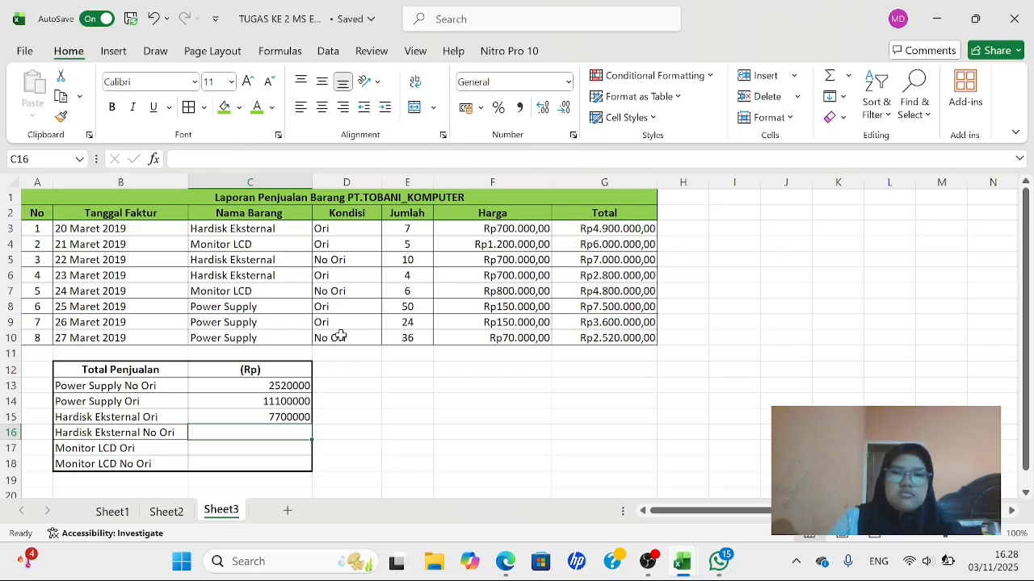
Start a SUMIFS formula in C16 that sums G3:G10 where C3:C10 matches "HARDISK EKSTERNAL"
{"action": "type", "text": "=SUMIFS("}
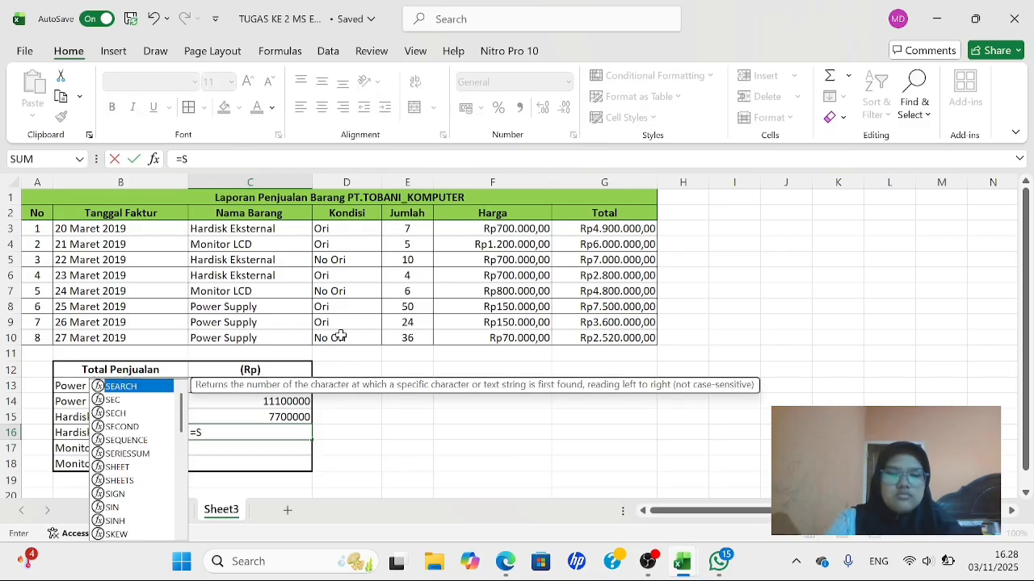
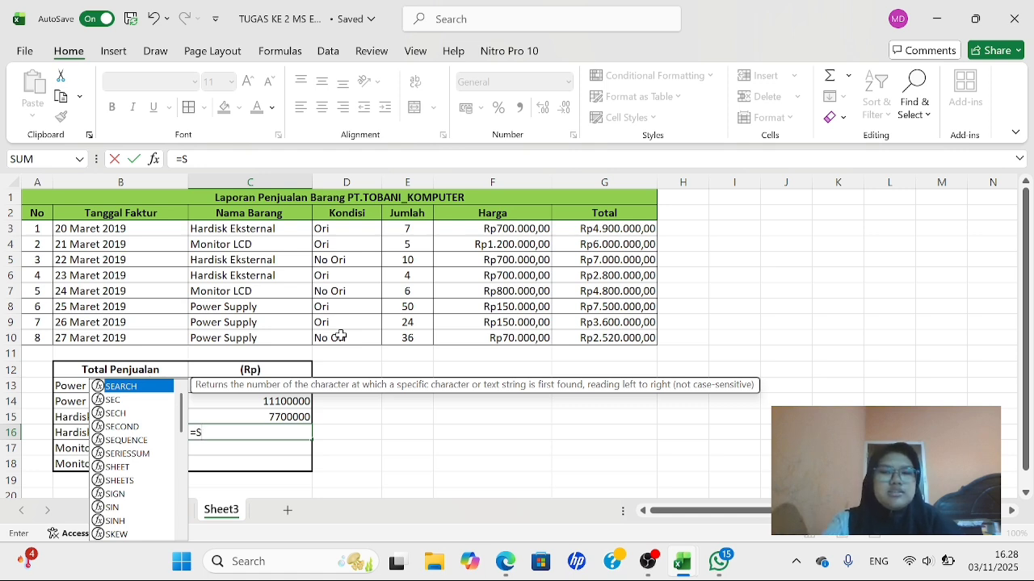
{"action": "type", "text": "UMI"}
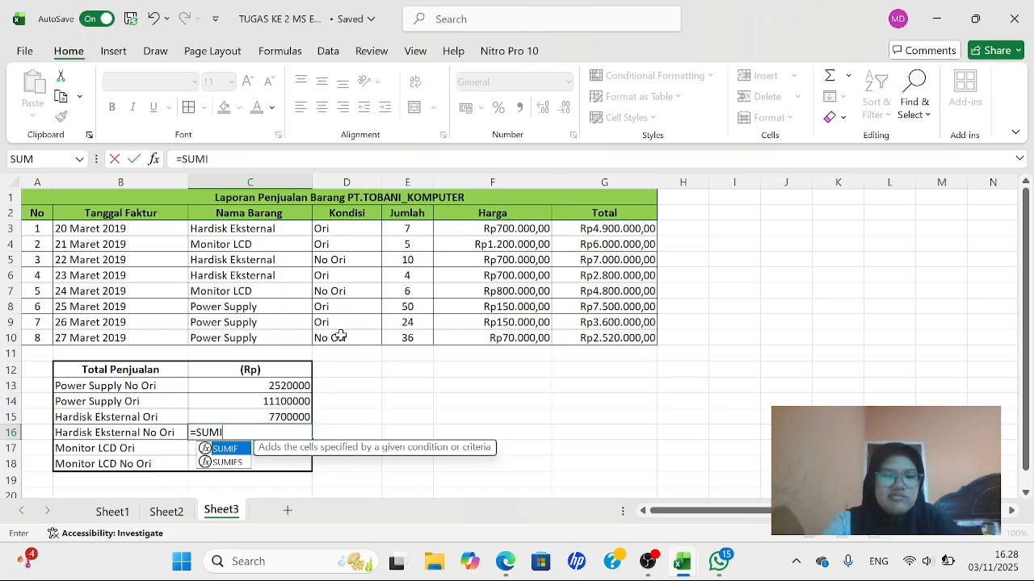
{"action": "type", "text": "FS("}
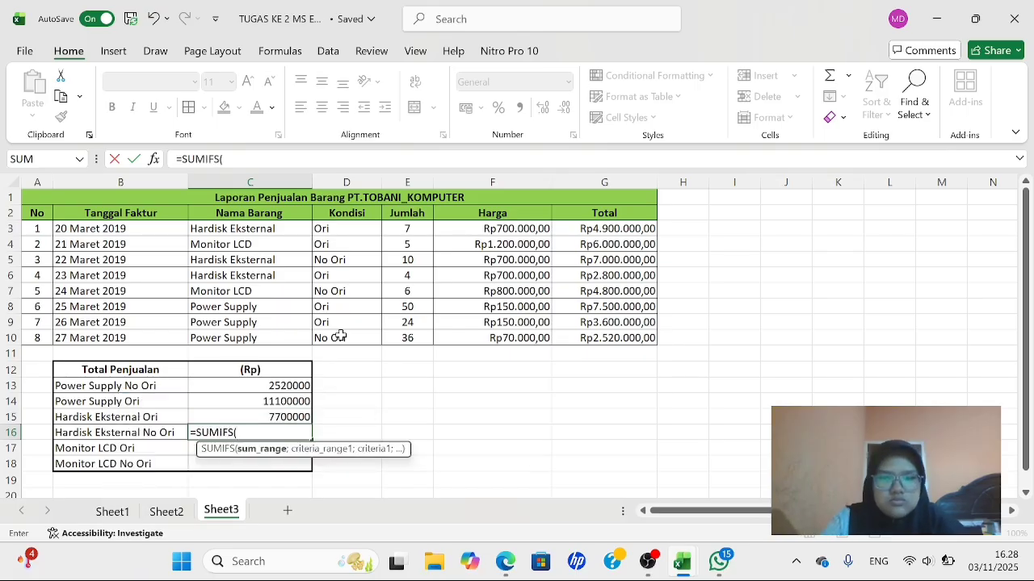
{"action": "left_click_drag", "start_coordinate": [567, 227], "coordinate": [601, 338]}
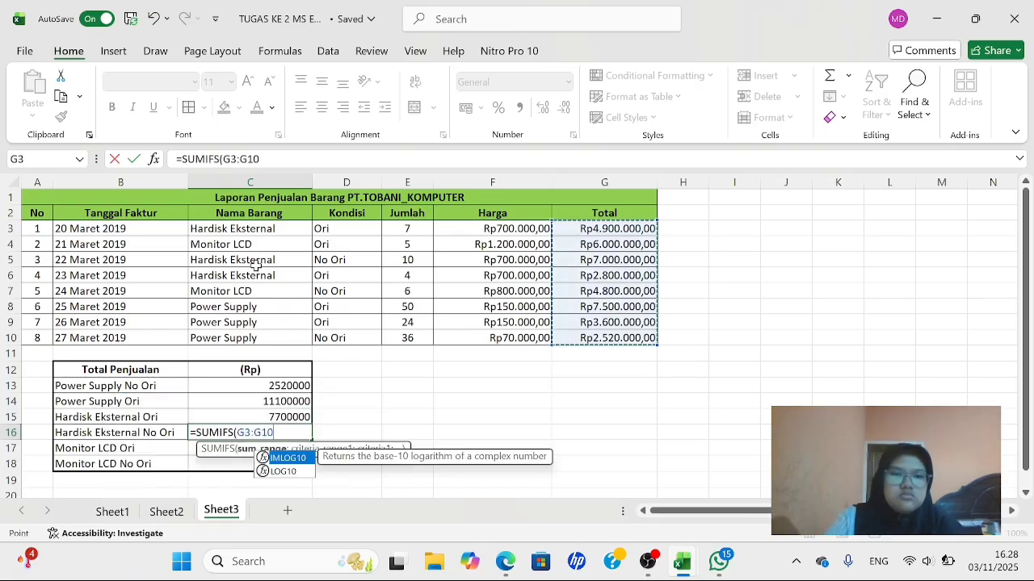
{"action": "type", "text": ";"}
{"action": "left_click_drag", "start_coordinate": [215, 229], "coordinate": [239, 338]}
{"action": "type", "text": ";\""}
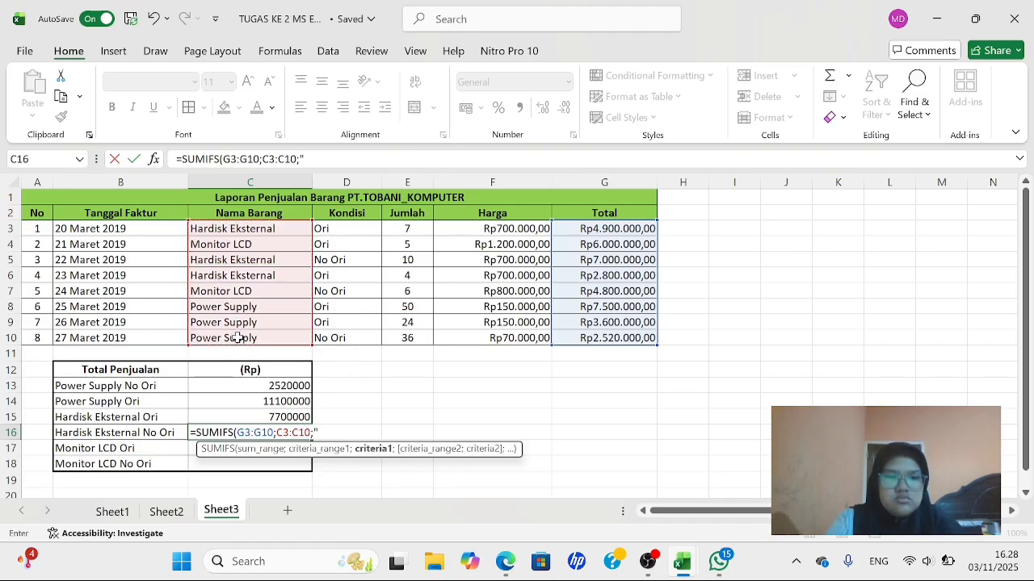
{"action": "type", "text": "HARDISK EK"}
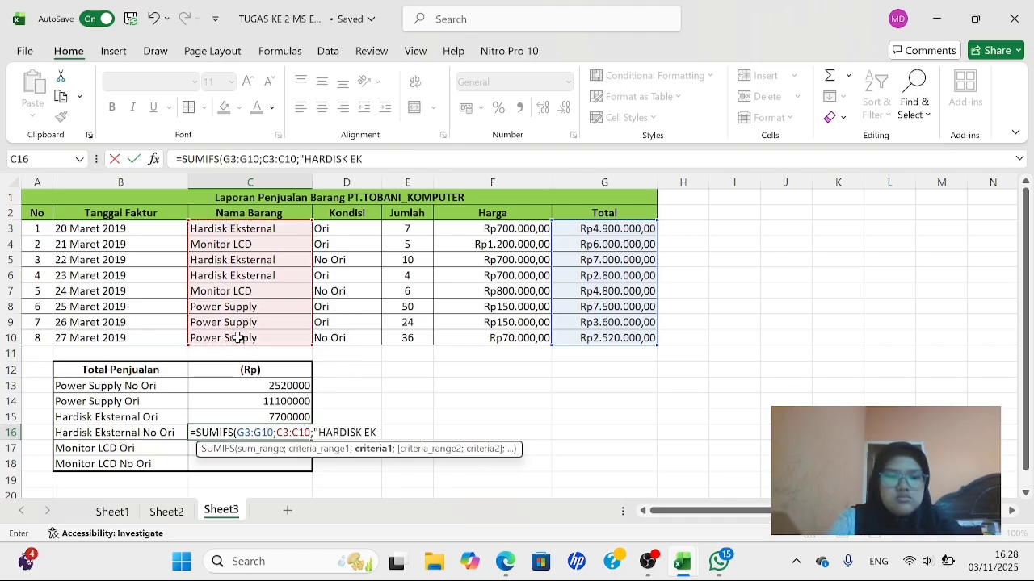
{"action": "type", "text": "STERNAL"}
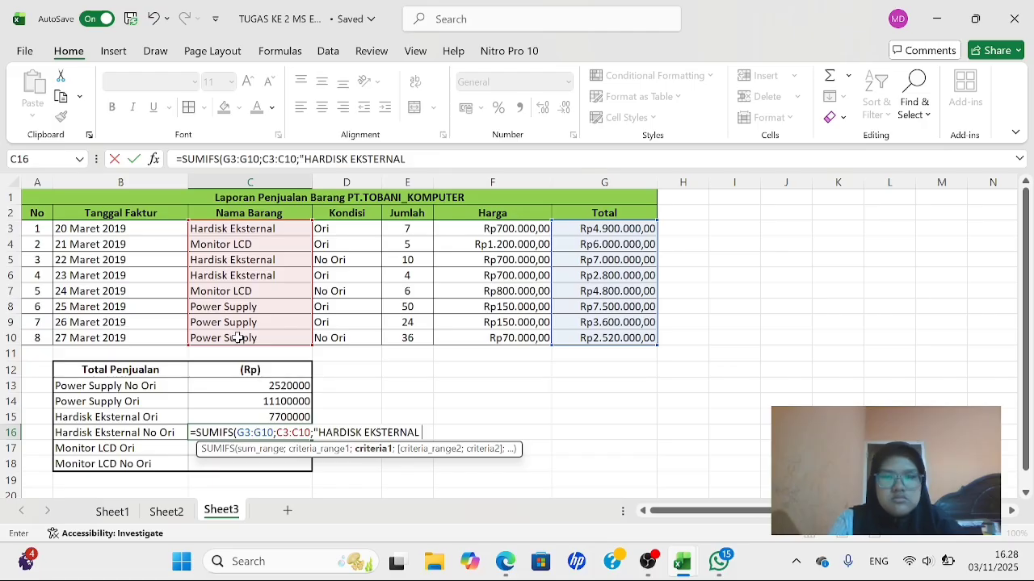
{"action": "type", "text": "\";"}
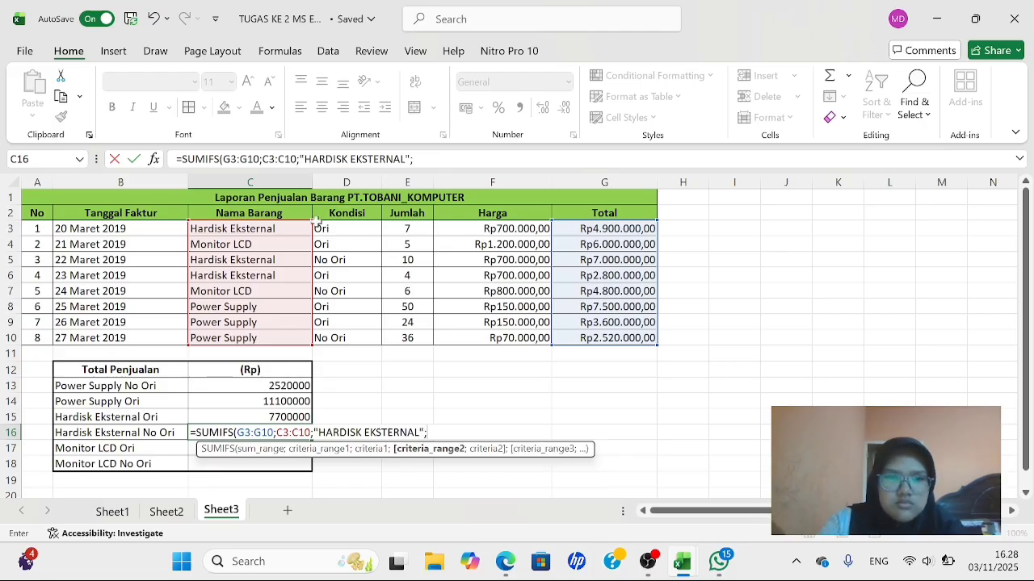
Complete the C16 formula with D3:D10 as the second criteria range and "NO ORI" as its criterion
{"action": "left_click_drag", "start_coordinate": [322, 228], "coordinate": [336, 336]}
{"action": "type", "text": ";"}
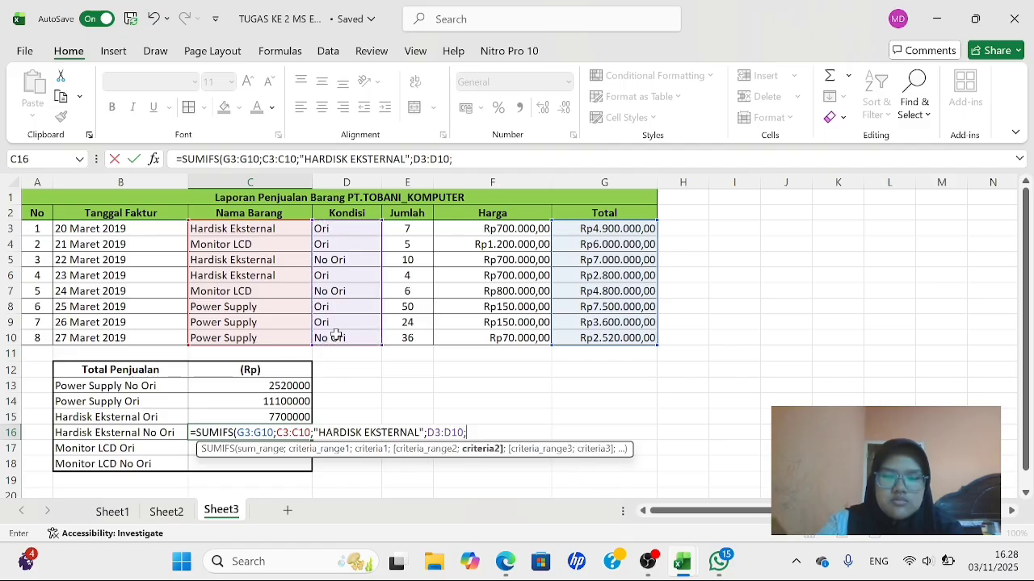
{"action": "type", "text": "\"NO"}
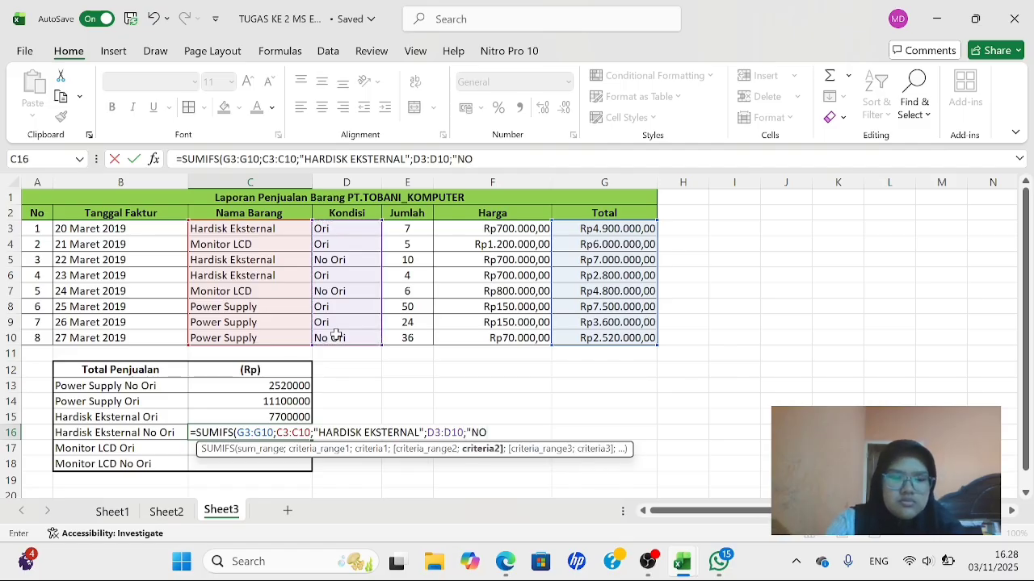
{"action": "type", "text": " ORI\""}
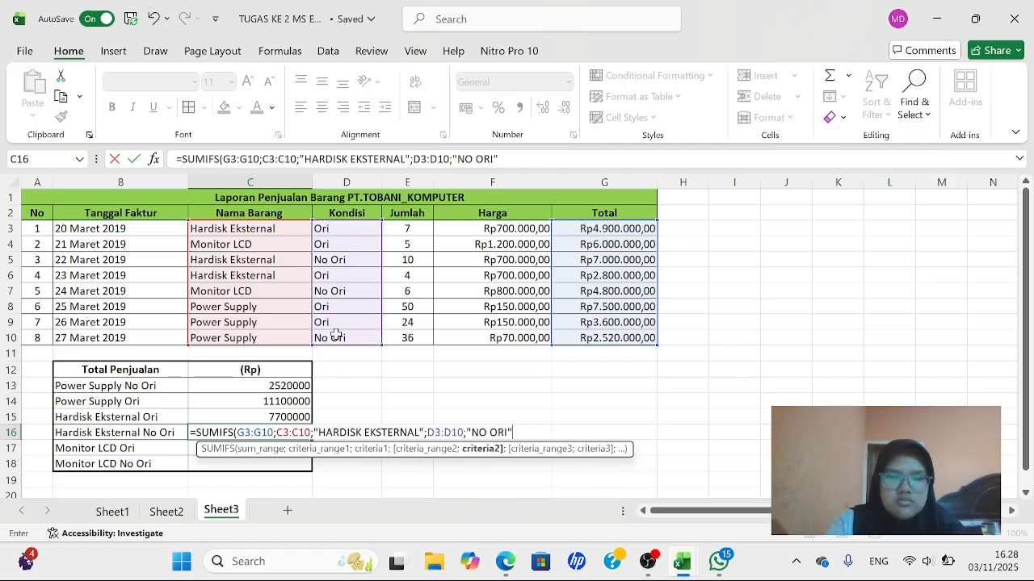
{"action": "type", "text": ")"}
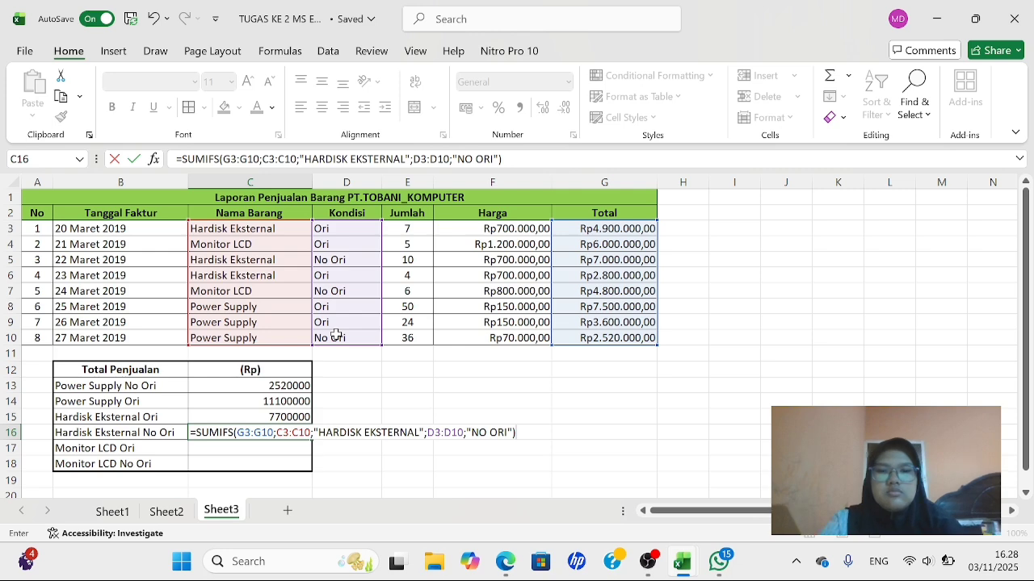
{"action": "key", "text": "Return"}
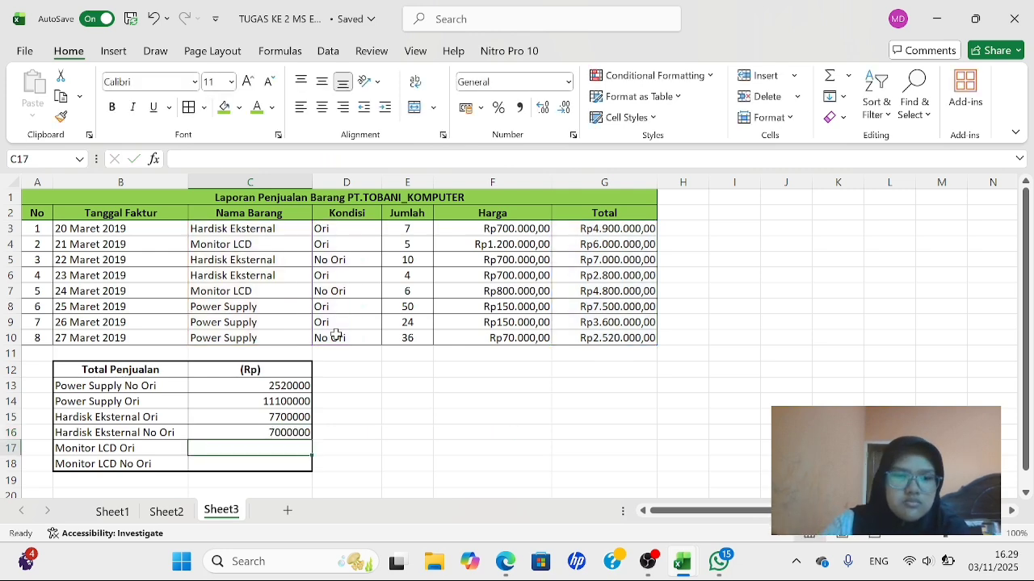
Start a SUMIFS formula in C17 that sums G3:G10 where C3:C10 matches "MONITOR LCD"
{"action": "type", "text": "=SUMIFS"}
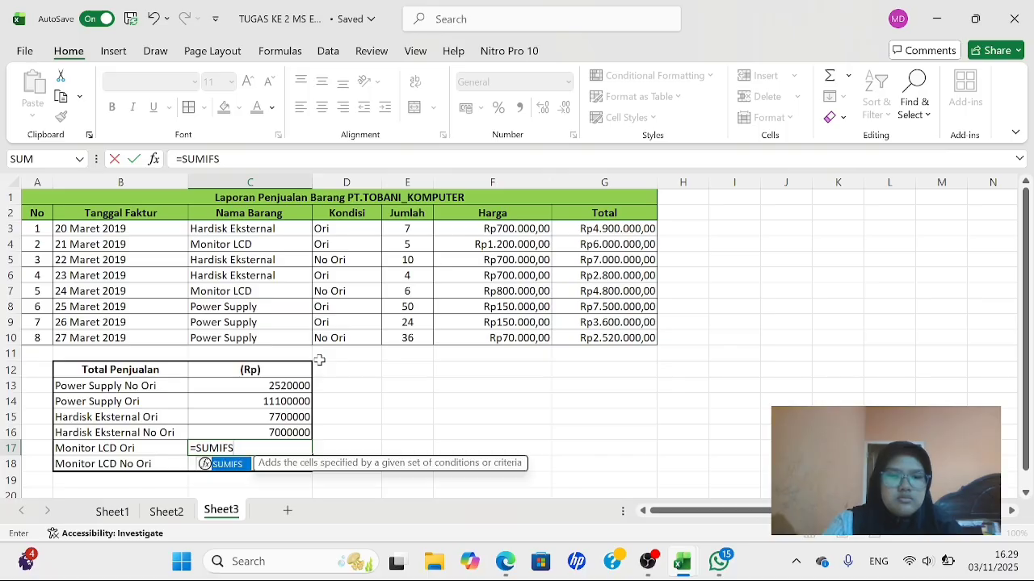
{"action": "type", "text": "("}
{"action": "left_click_drag", "start_coordinate": [577, 232], "coordinate": [572, 339]}
{"action": "type", "text": ";"}
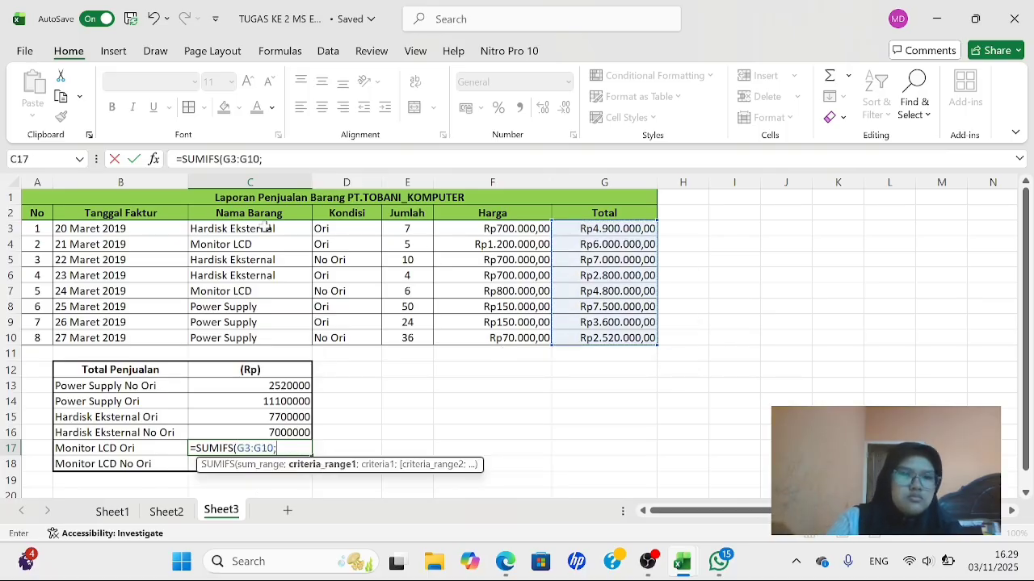
{"action": "left_click_drag", "start_coordinate": [265, 228], "coordinate": [267, 334]}
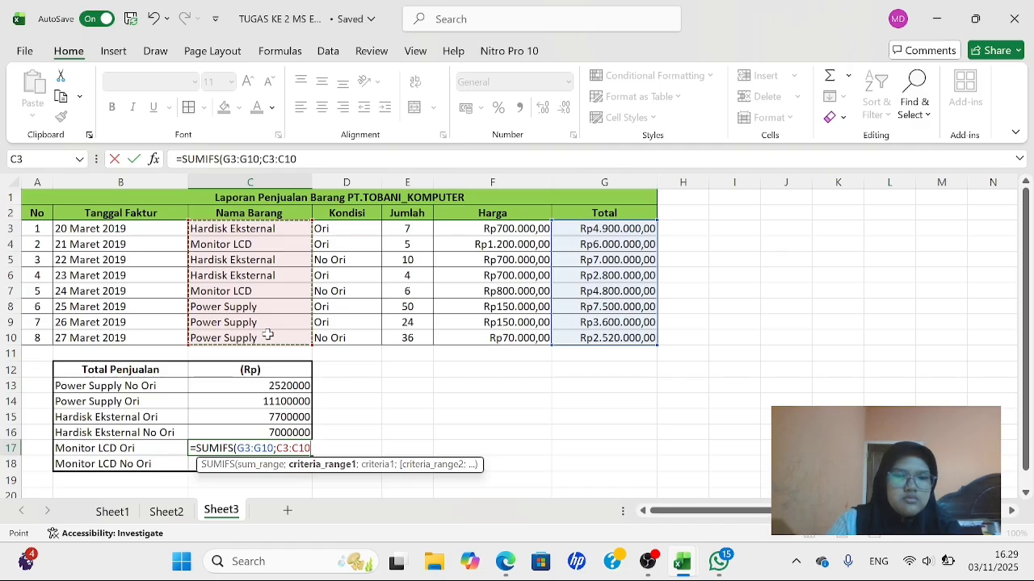
{"action": "type", "text": ";"}
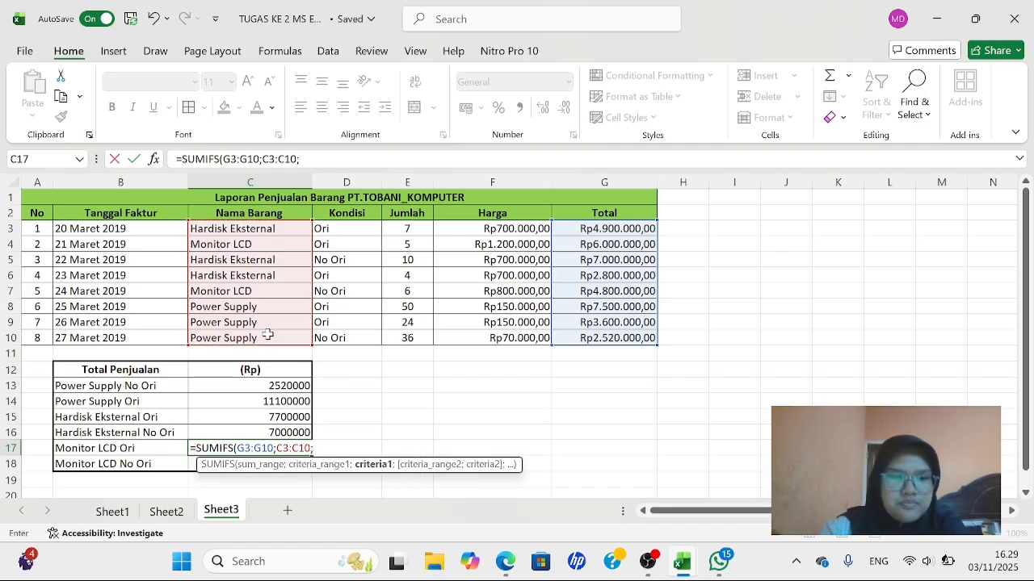
{"action": "type", "text": "\""}
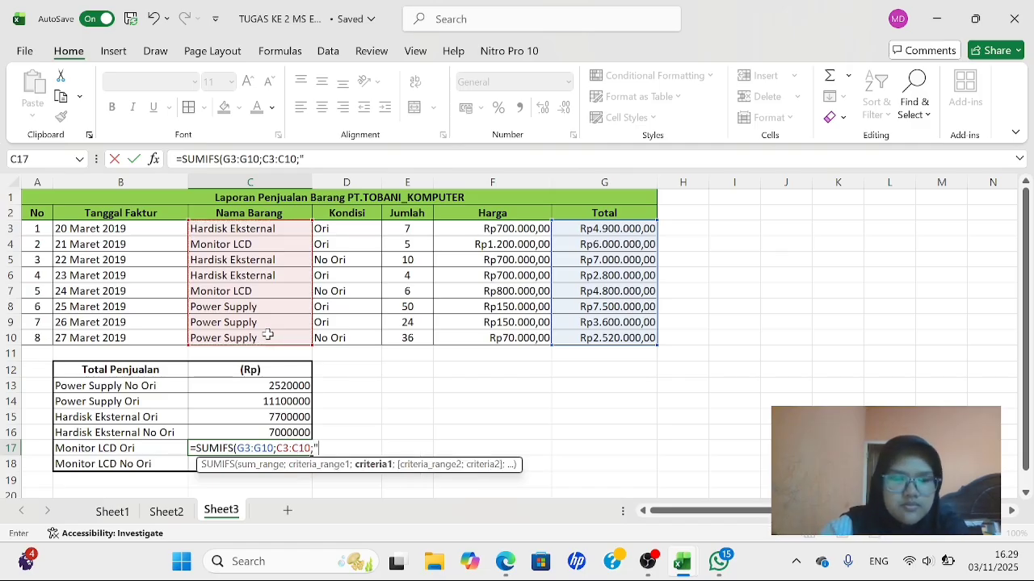
{"action": "type", "text": "MONITOR"}
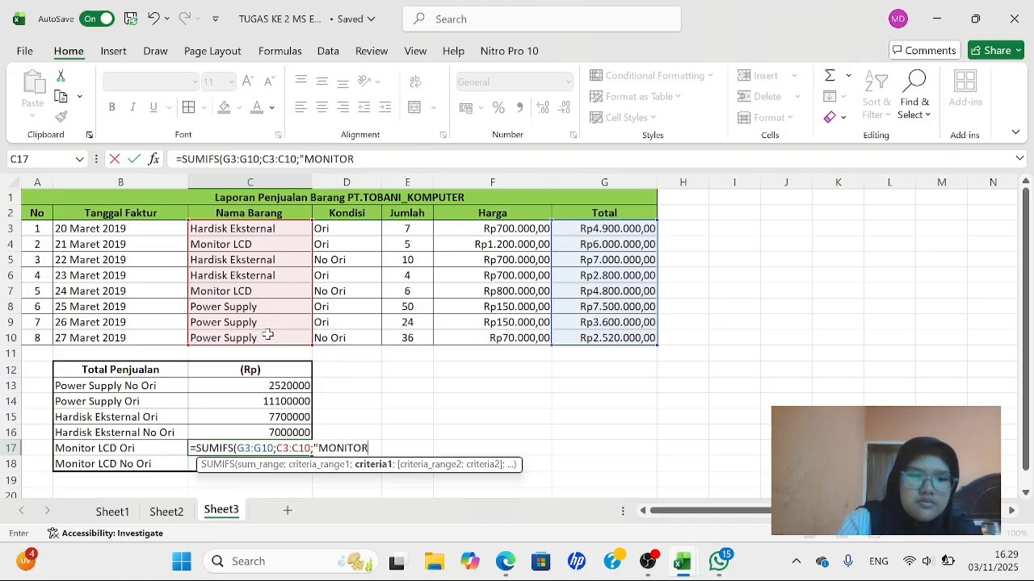
{"action": "type", "text": " LCD\""}
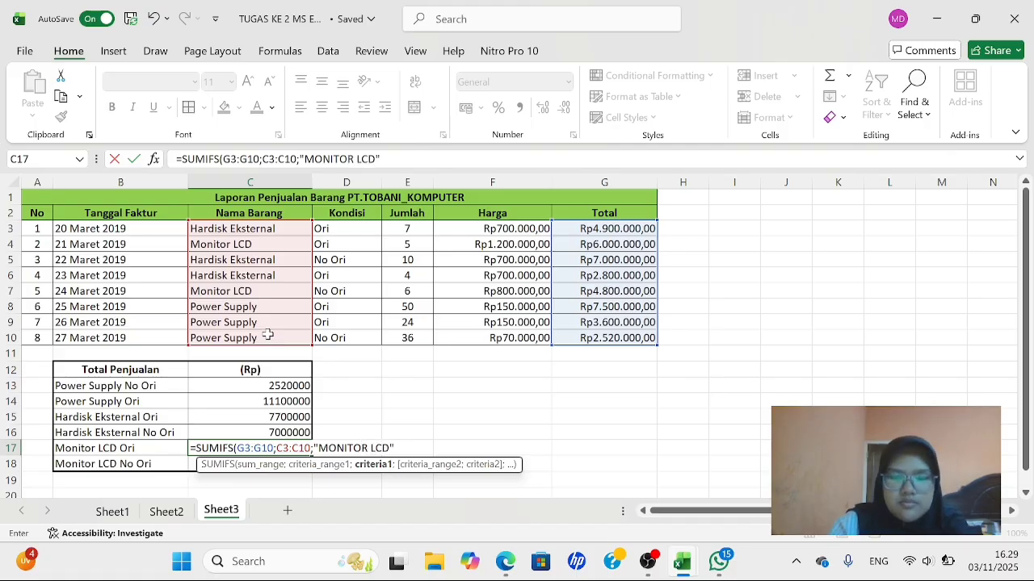
Complete the C17 formula with D3:D10 as the second criteria range and "ORI" as its criterion
{"action": "type", "text": ";"}
{"action": "left_click_drag", "start_coordinate": [330, 229], "coordinate": [332, 337]}
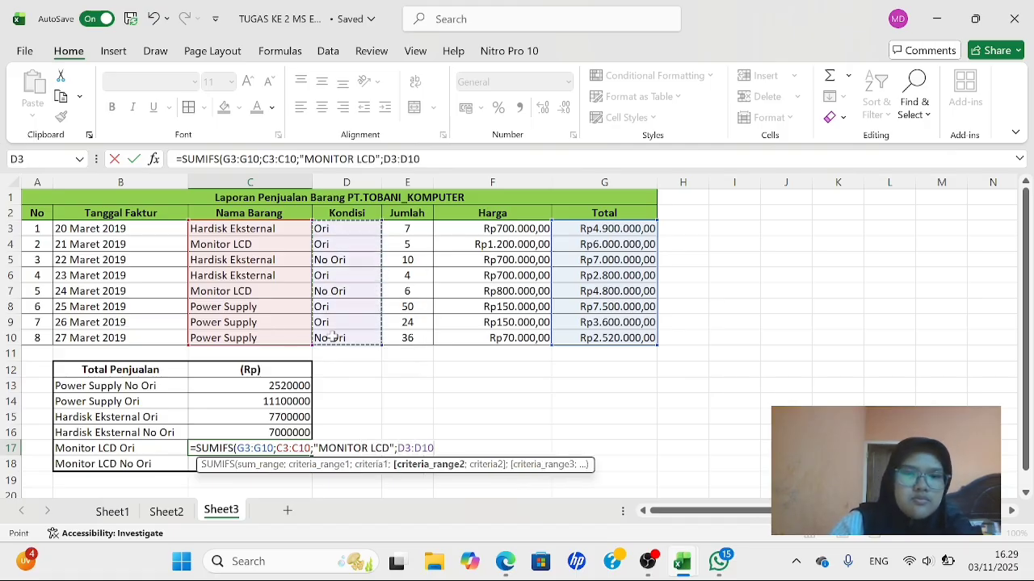
{"action": "type", "text": ";\"OR"}
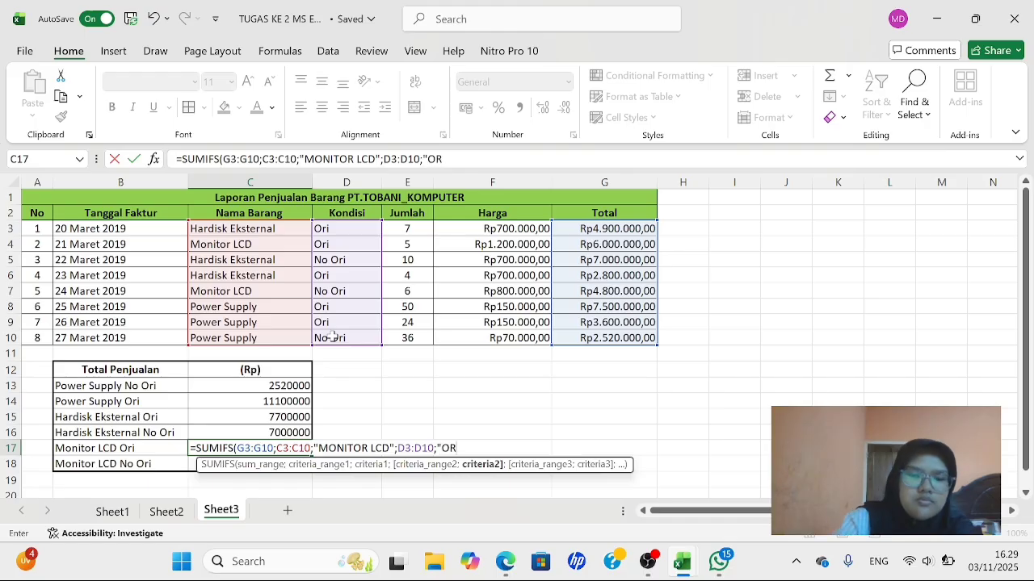
{"action": "type", "text": "I\")"}
{"action": "key", "text": "Return"}
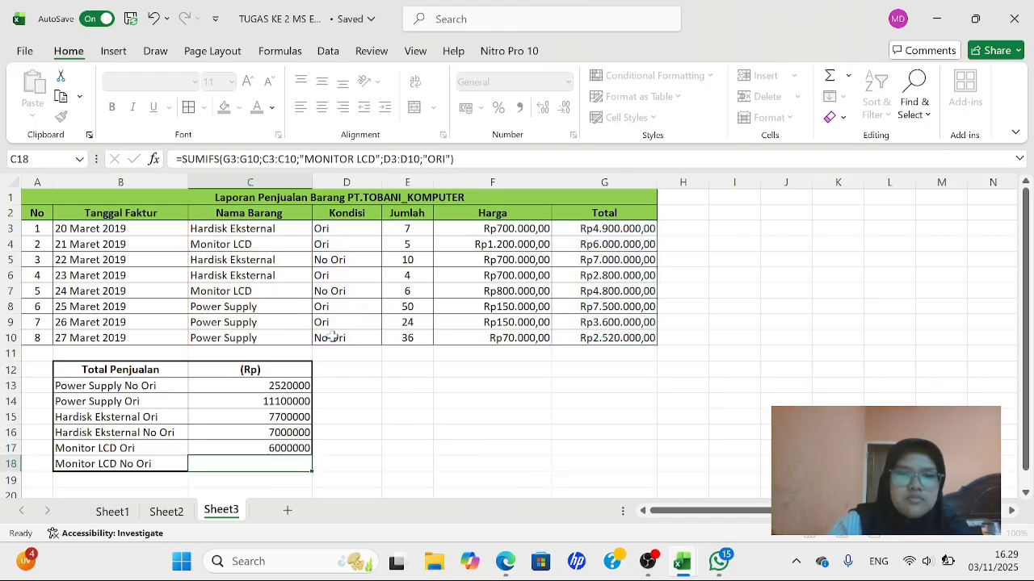
Start a SUMIFS formula in C18 that sums G3:G10 where C3:C10 matches "MONITOR LCD"
{"action": "type", "text": "=SU"}
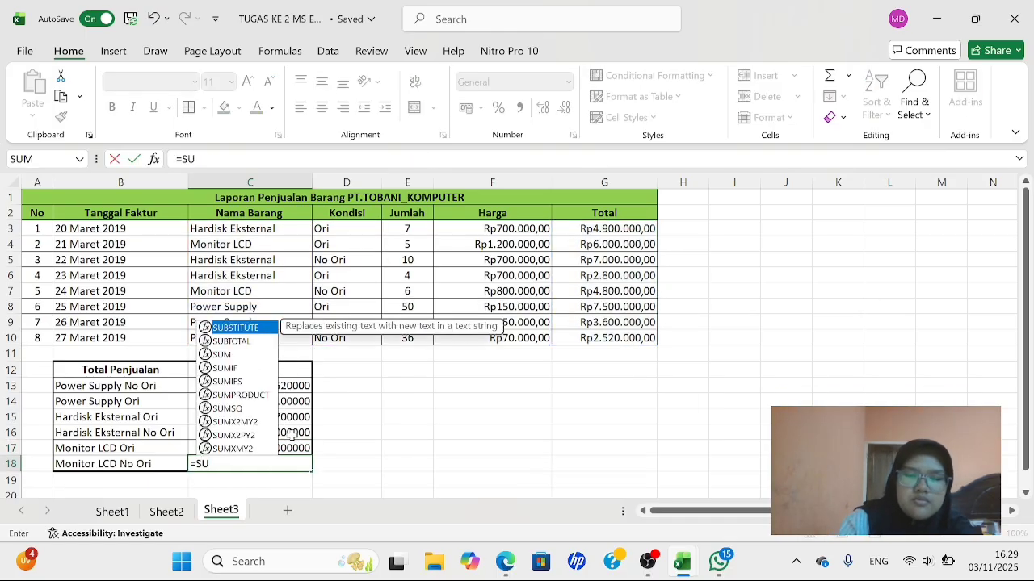
{"action": "type", "text": "MIFS("}
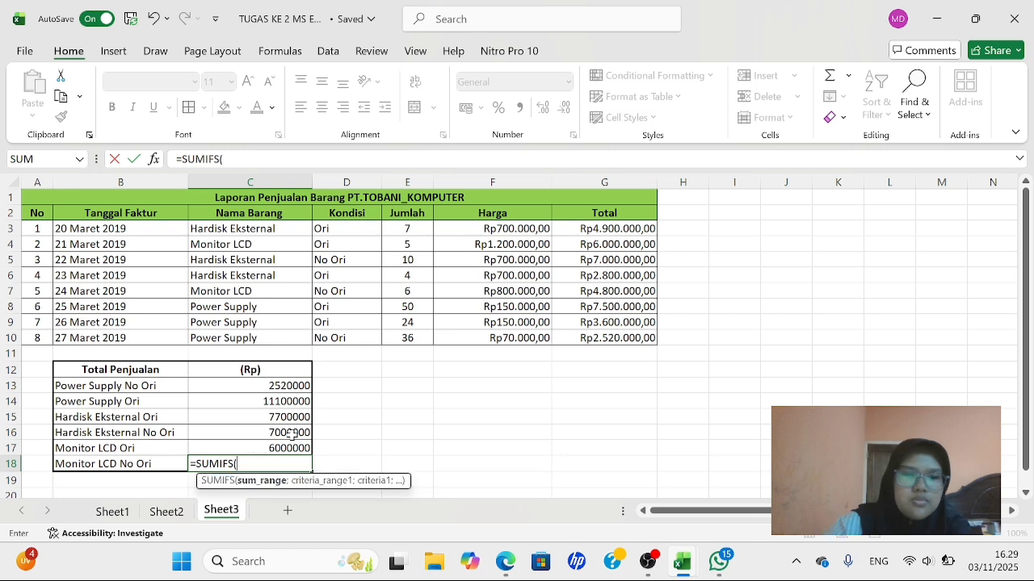
{"action": "left_click_drag", "start_coordinate": [581, 229], "coordinate": [578, 337]}
{"action": "type", "text": ";"}
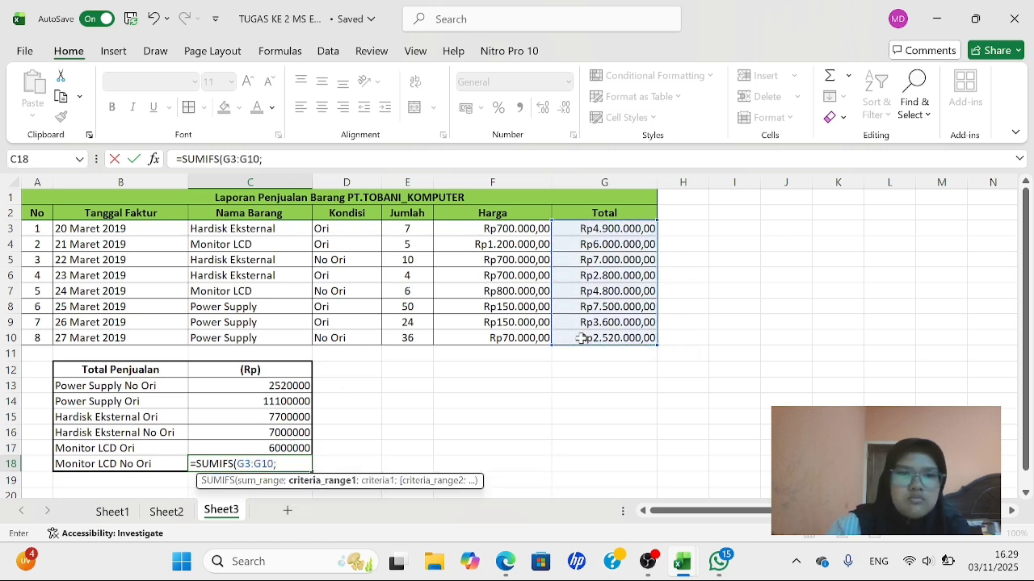
{"action": "left_click_drag", "start_coordinate": [267, 229], "coordinate": [272, 335]}
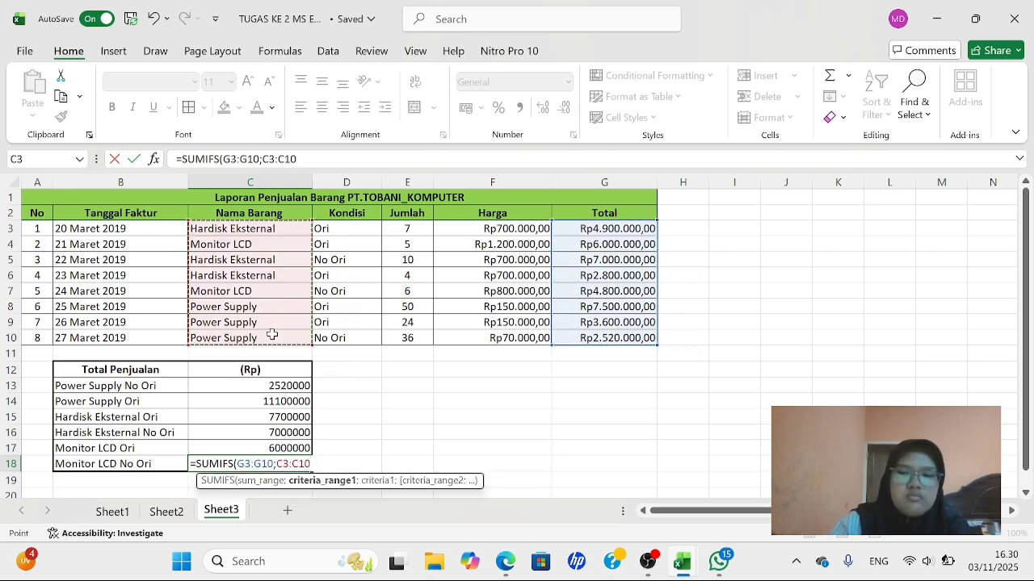
{"action": "type", "text": ";"}
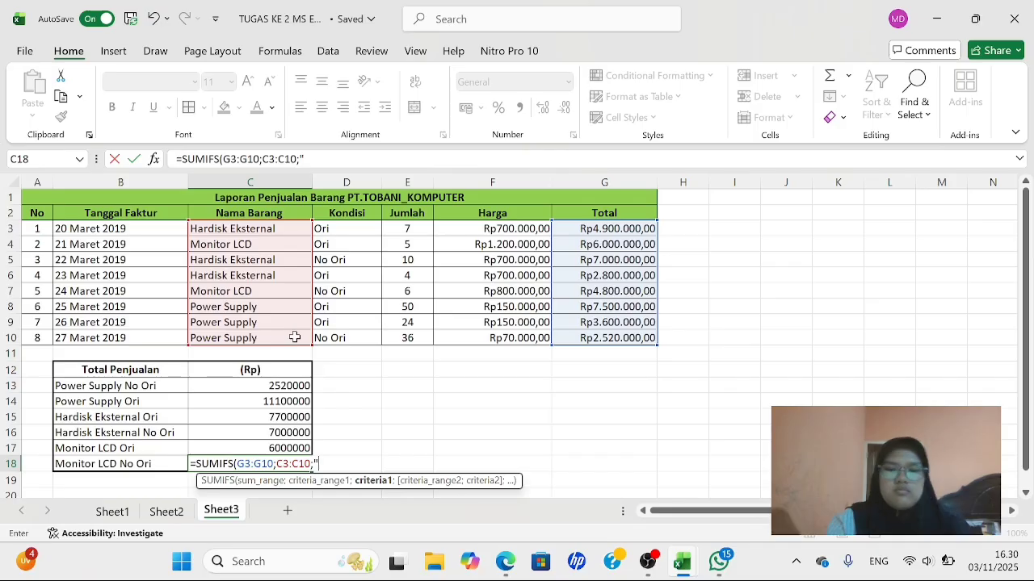
{"action": "type", "text": "\"MONITOR"}
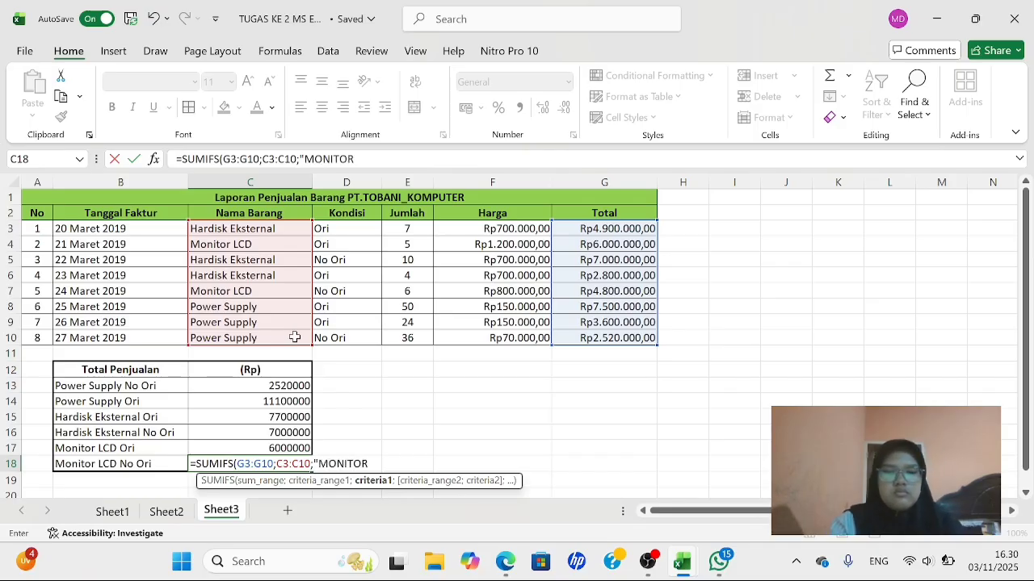
{"action": "type", "text": " LCD\""}
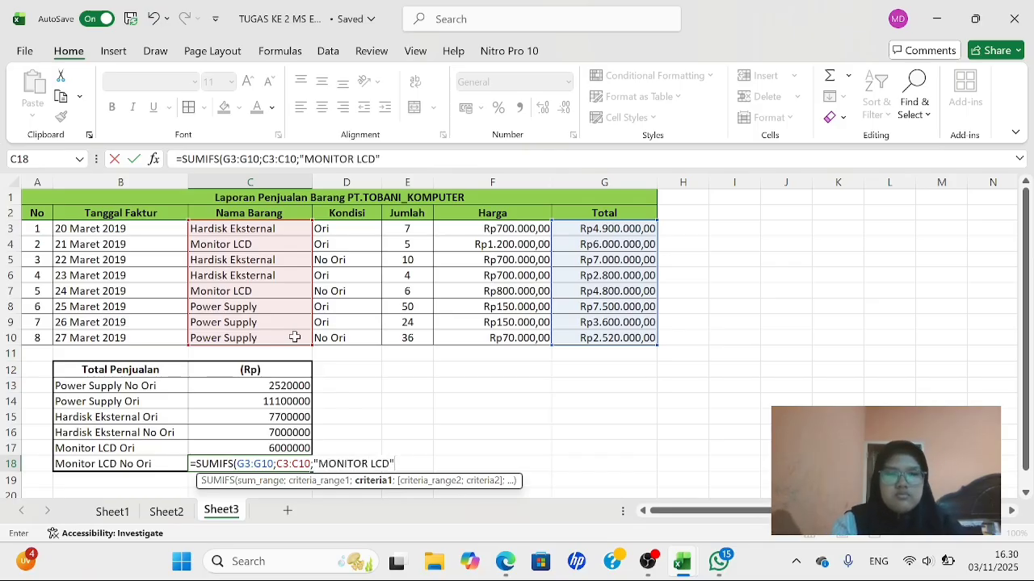
Complete the C18 formula with D3:D10 as the second criteria range and "NO ORI" as its criterion
{"action": "type", "text": ";"}
{"action": "left_click_drag", "start_coordinate": [335, 232], "coordinate": [345, 339]}
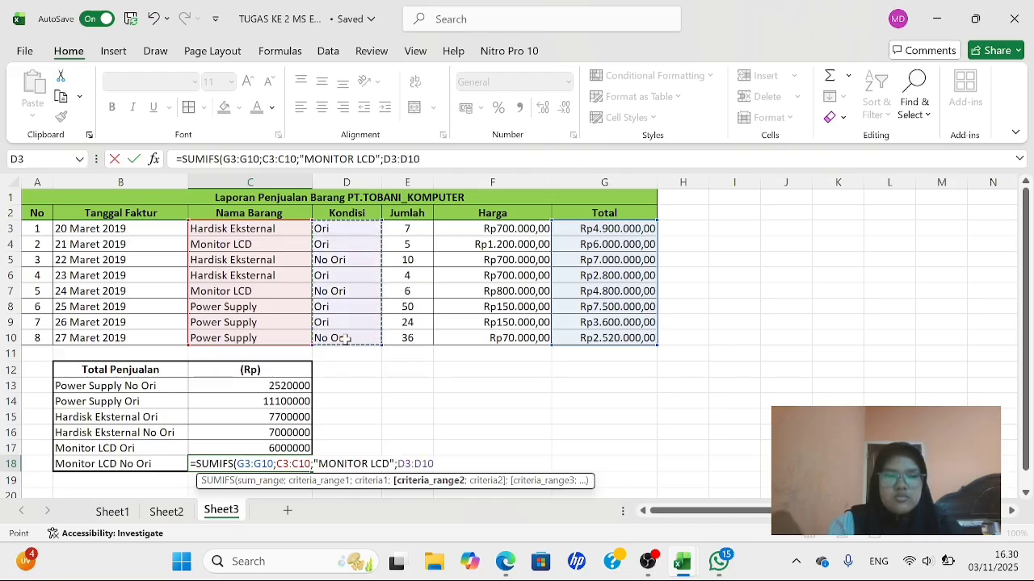
{"action": "type", "text": ";\"NO ORI"}
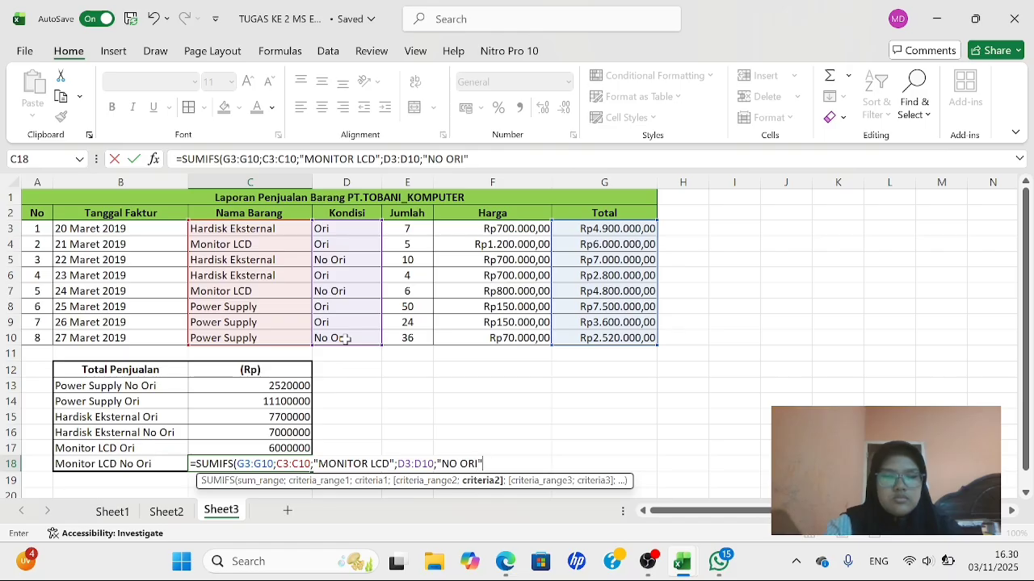
{"action": "type", "text": "\")"}
{"action": "key", "text": "Return"}
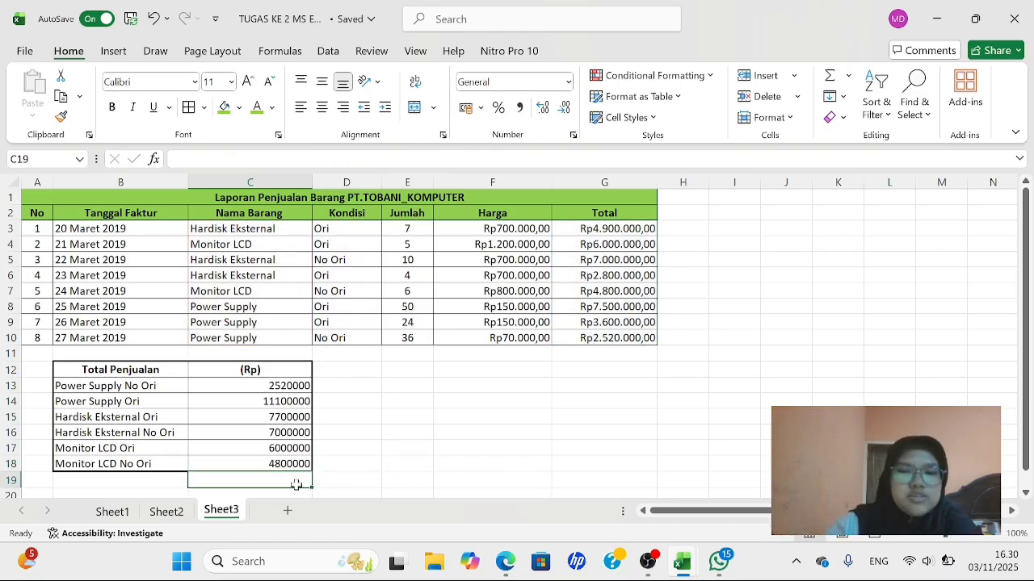
Format the sales totals in C13:C18 as Currency with the Rp symbol and 2 decimal places
{"action": "left_click", "coordinate": [241, 386]}
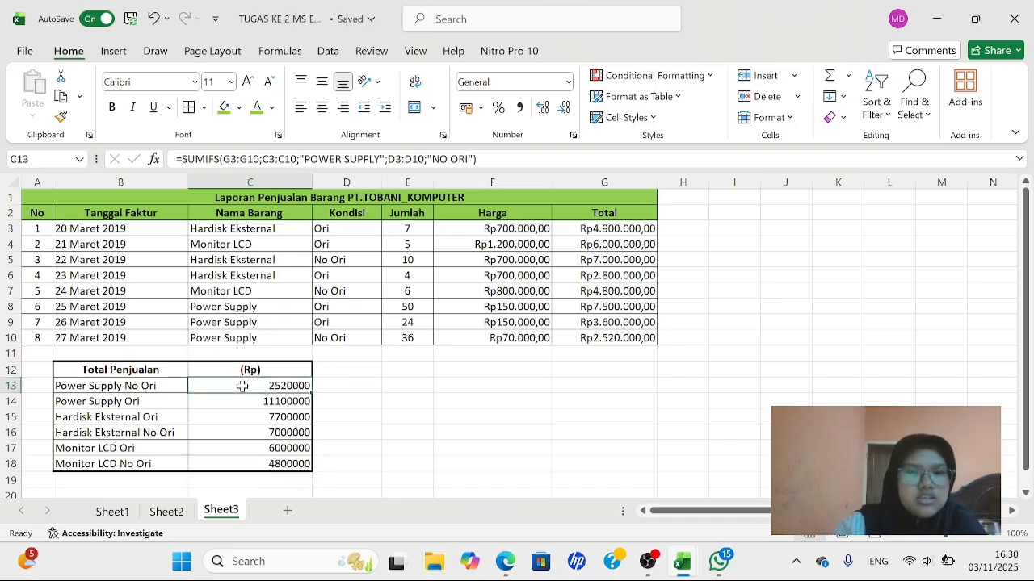
{"action": "left_click_drag", "start_coordinate": [241, 386], "coordinate": [246, 458]}
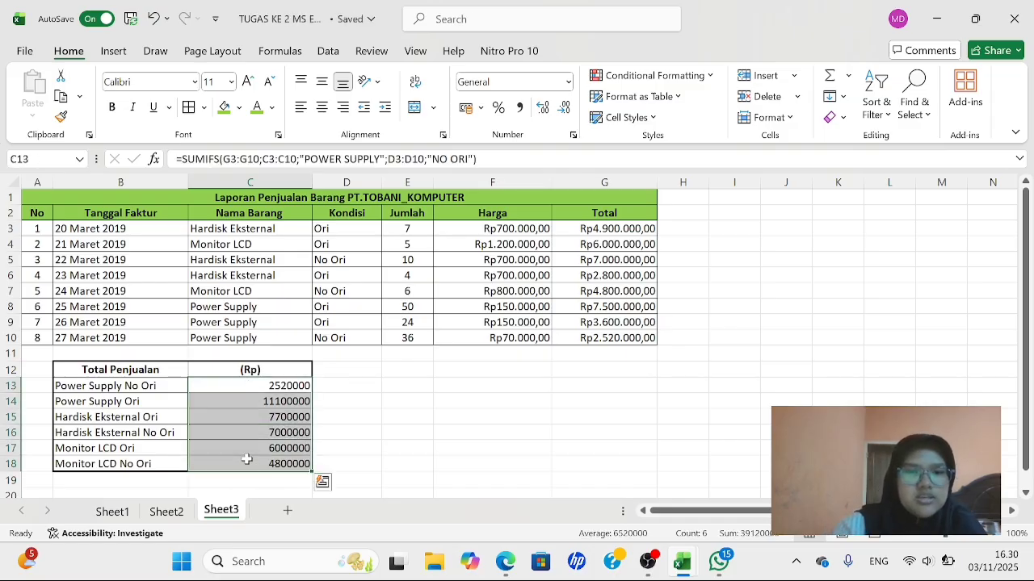
{"action": "right_click", "coordinate": [252, 417]}
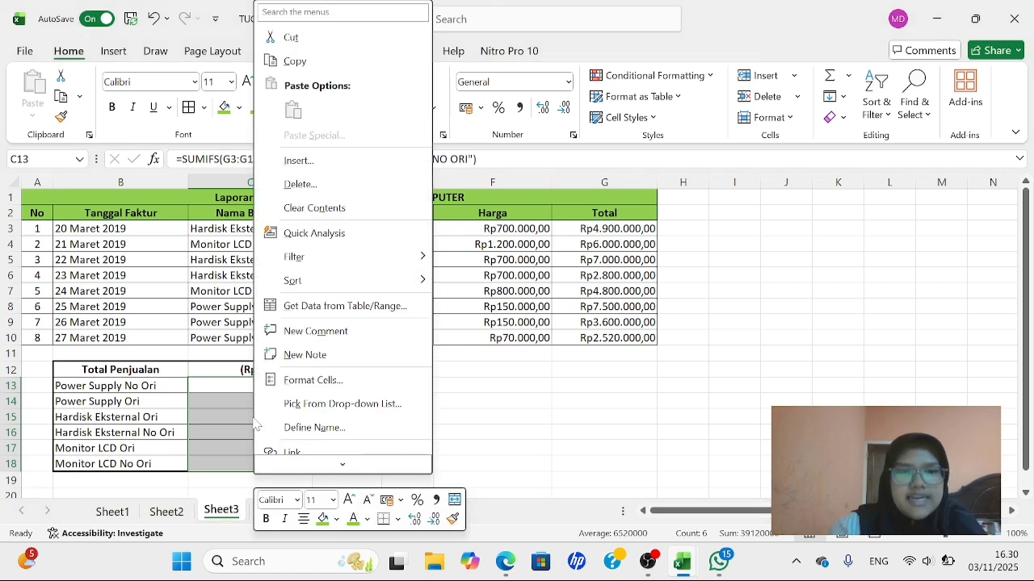
{"action": "left_click", "coordinate": [287, 381]}
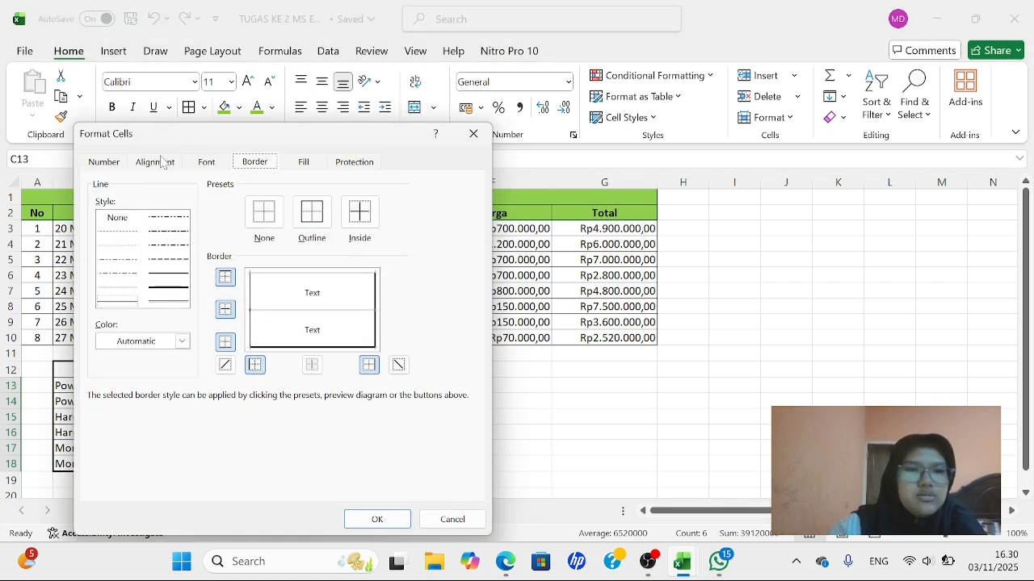
{"action": "left_click", "coordinate": [105, 162]}
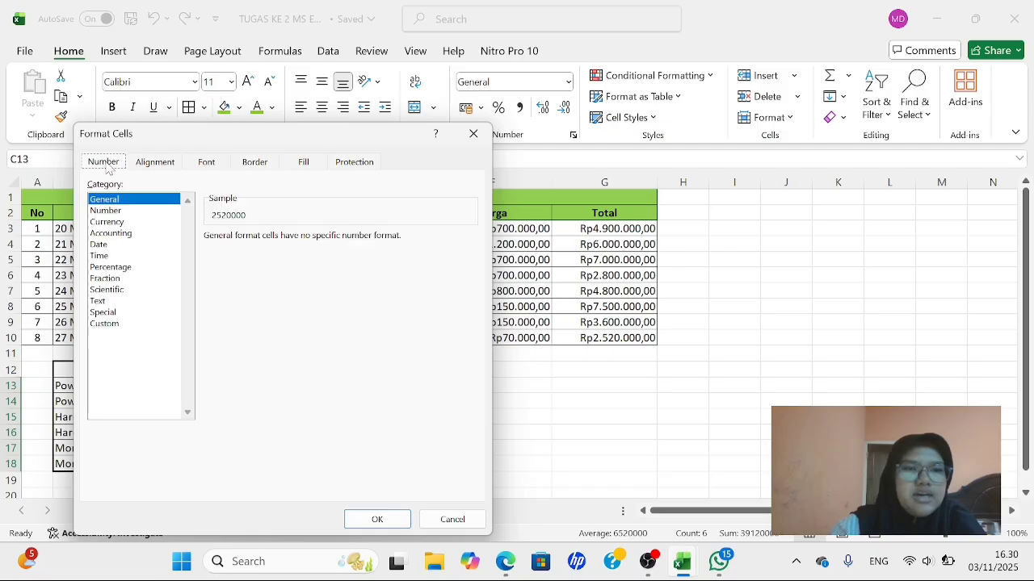
{"action": "left_click", "coordinate": [117, 211]}
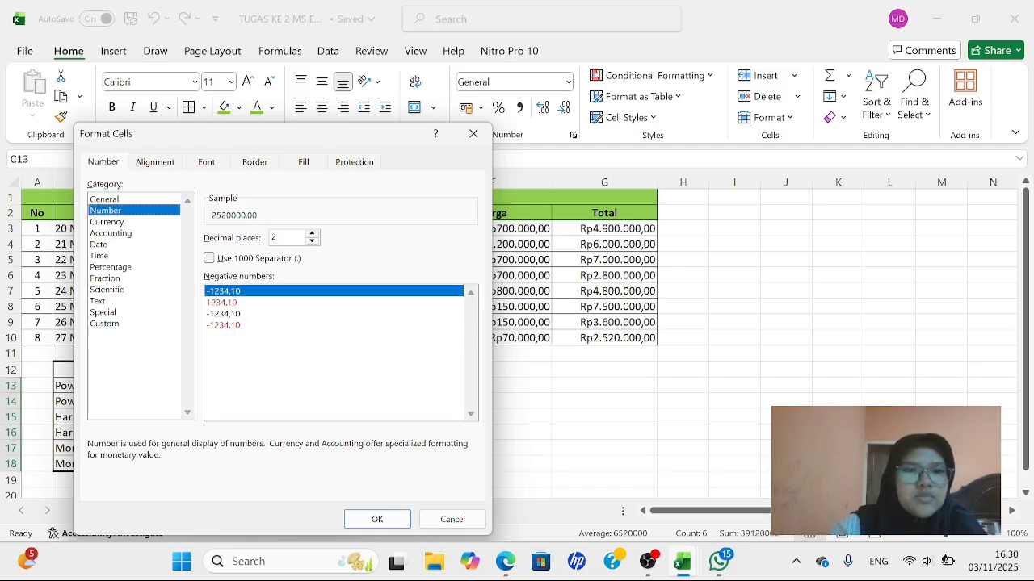
{"action": "left_click", "coordinate": [209, 259]}
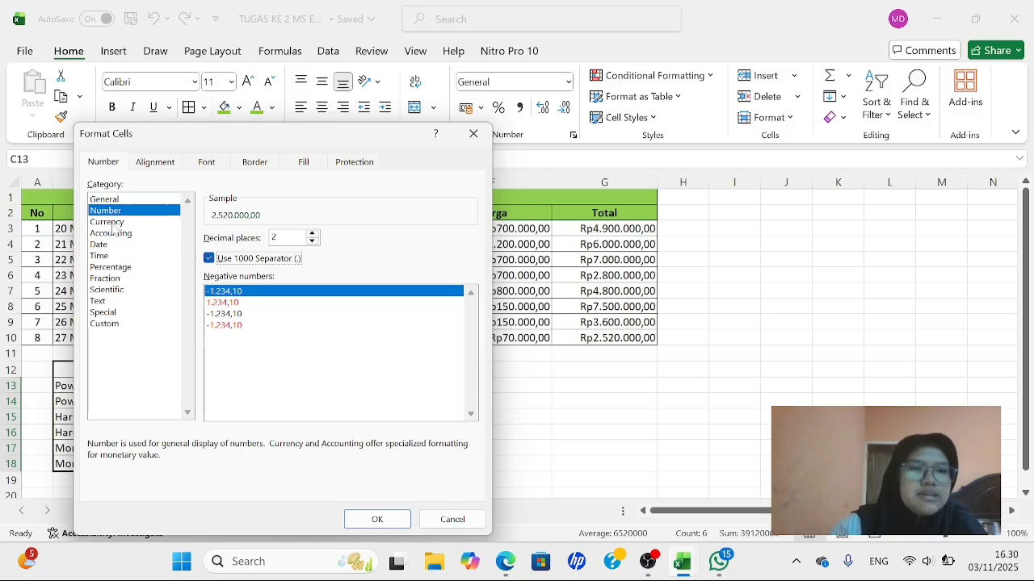
{"action": "left_click", "coordinate": [113, 223]}
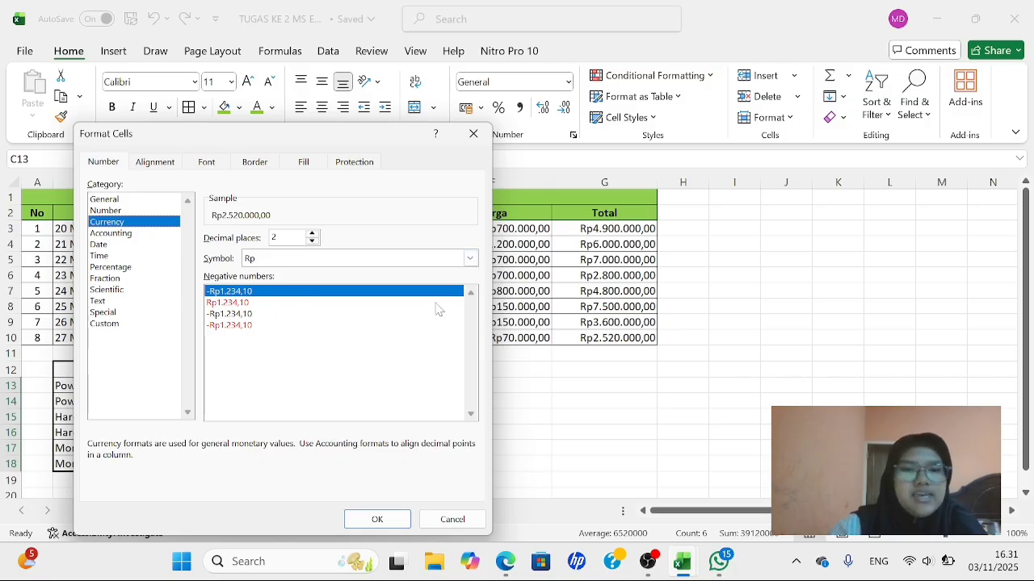
{"action": "left_click", "coordinate": [379, 520]}
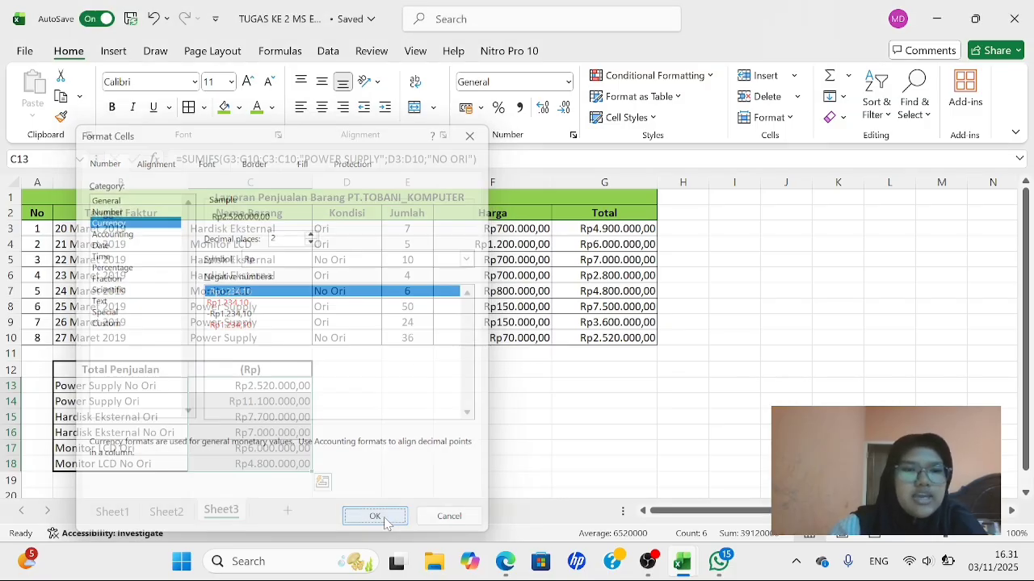
{"action": "left_click", "coordinate": [381, 431]}
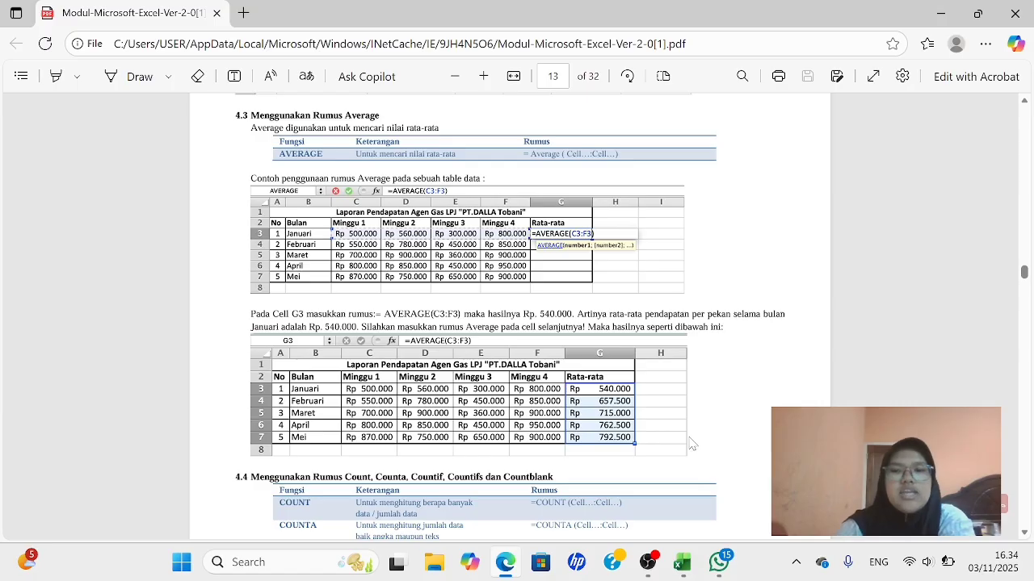
Switch from the PDF module to the TUGAS KE 2 workbook in Excel and merge and center A1:G1 on Sheet4
{"action": "mouse_move", "coordinate": [683, 567]}
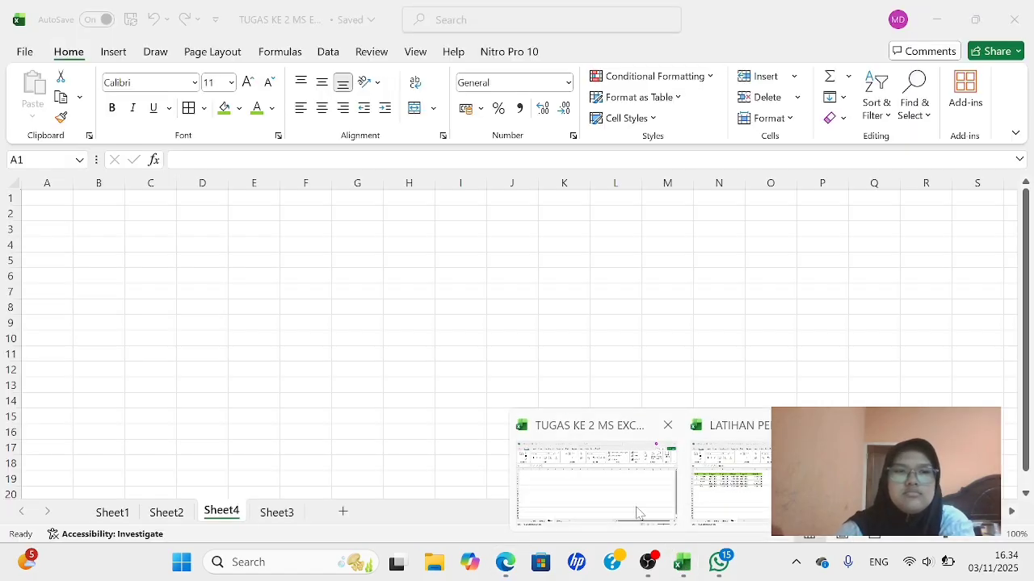
{"action": "left_click", "coordinate": [638, 514]}
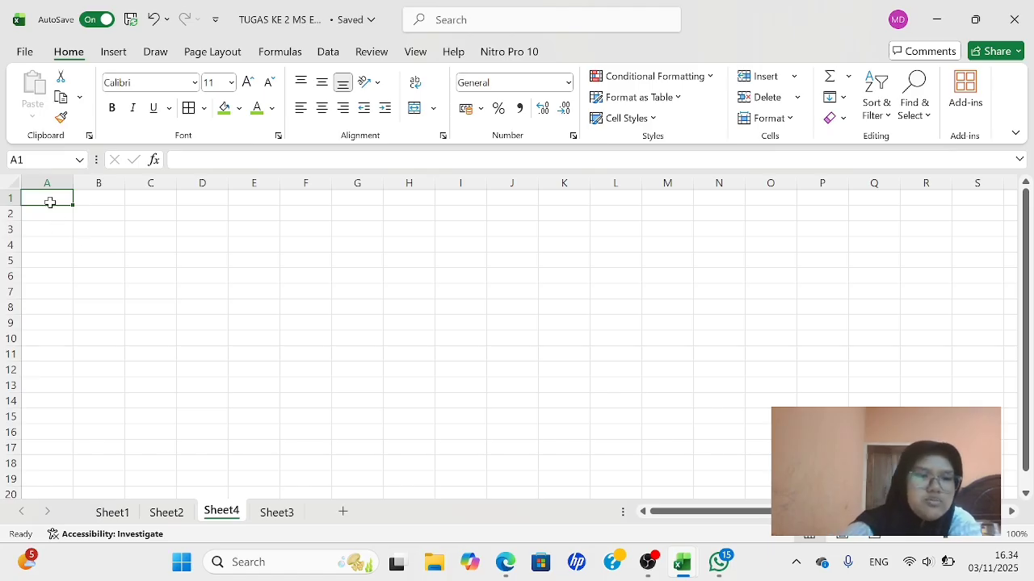
{"action": "left_click_drag", "start_coordinate": [49, 202], "coordinate": [370, 197]}
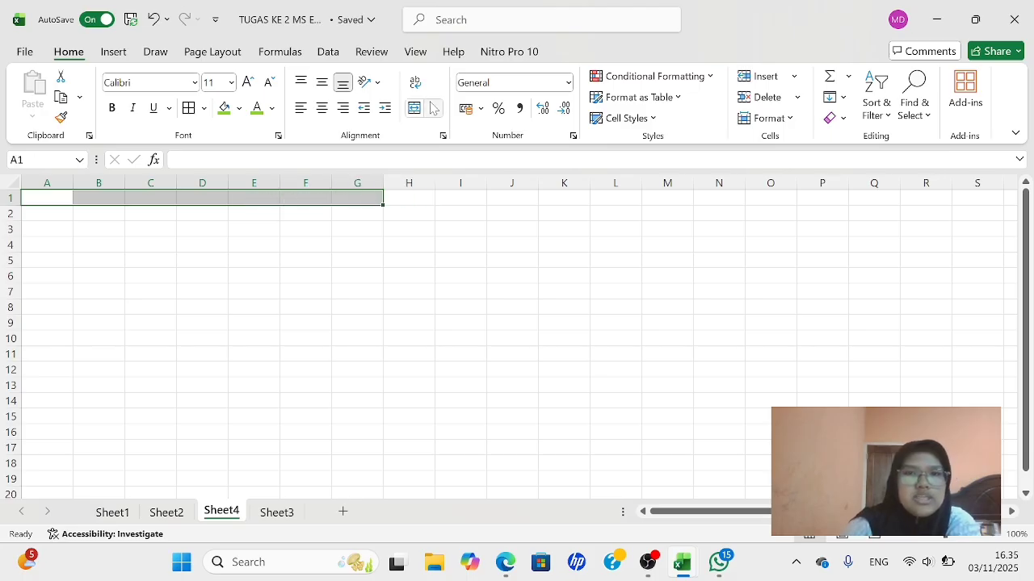
{"action": "left_click", "coordinate": [434, 107]}
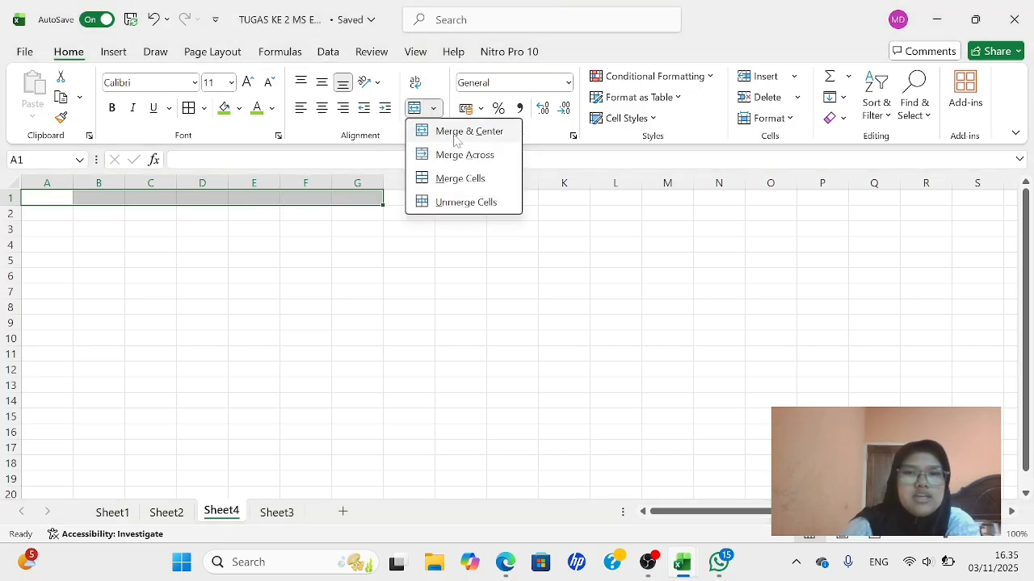
{"action": "left_click", "coordinate": [443, 134]}
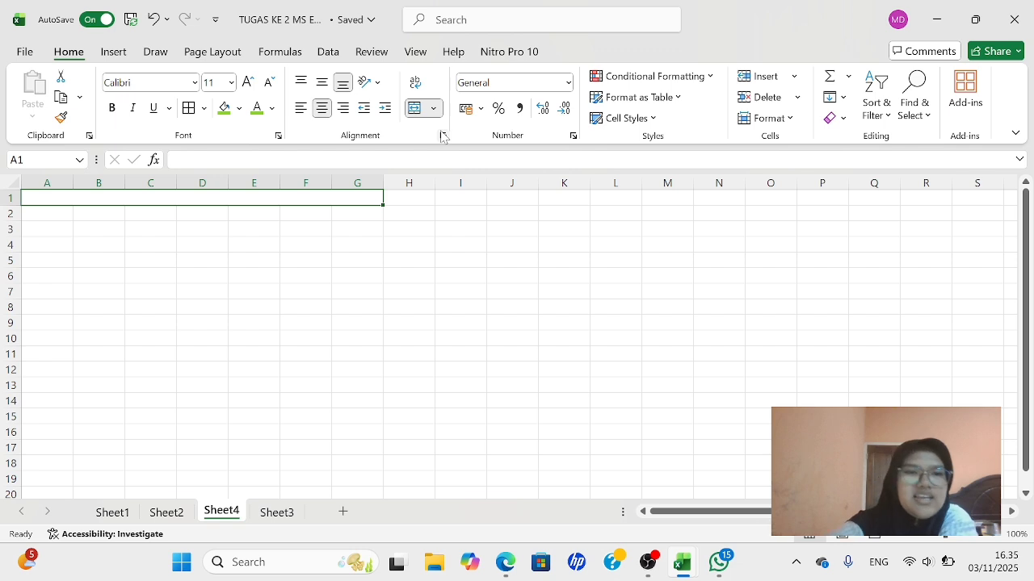
Enter the column headers No in A2 and Bulan in B2
{"action": "left_click", "coordinate": [45, 215]}
{"action": "type", "text": "No"}
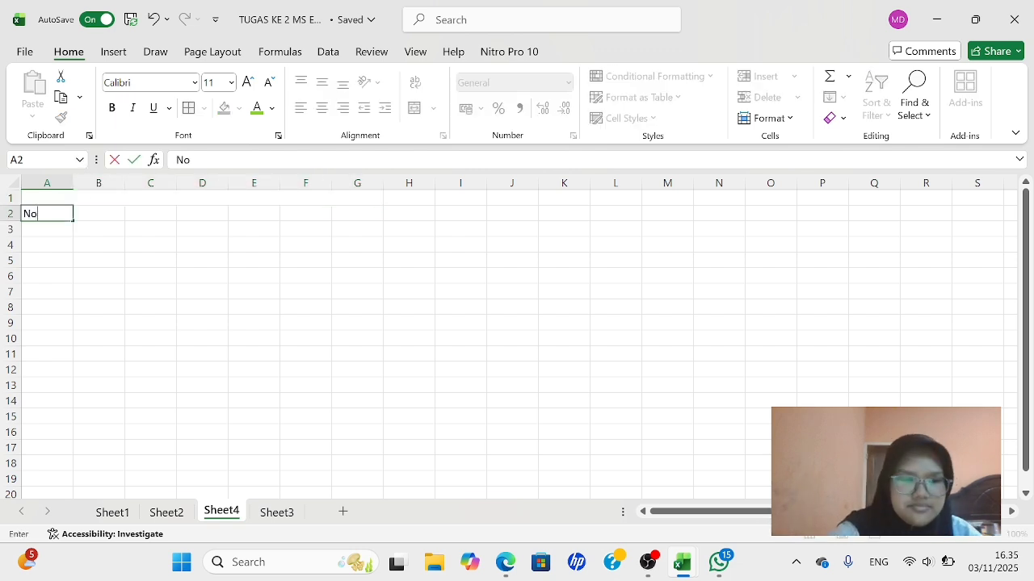
{"action": "key", "text": "Tab"}
{"action": "type", "text": "Bulan"}
{"action": "key", "text": "Tab"}
Enter Minggu 1 in C2, extend the series to Minggu 4 in F2, and add the header Rata-rata in G2
{"action": "type", "text": "M"}
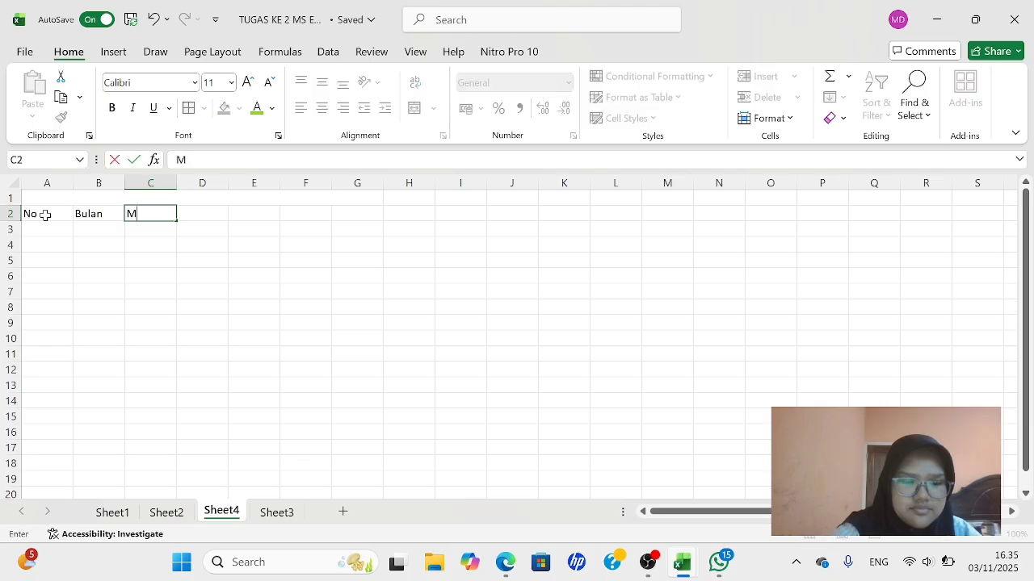
{"action": "type", "text": "inggu 1"}
{"action": "left_click", "coordinate": [150, 220]}
{"action": "left_click_drag", "start_coordinate": [176, 220], "coordinate": [332, 220]}
{"action": "left_click", "coordinate": [344, 210]}
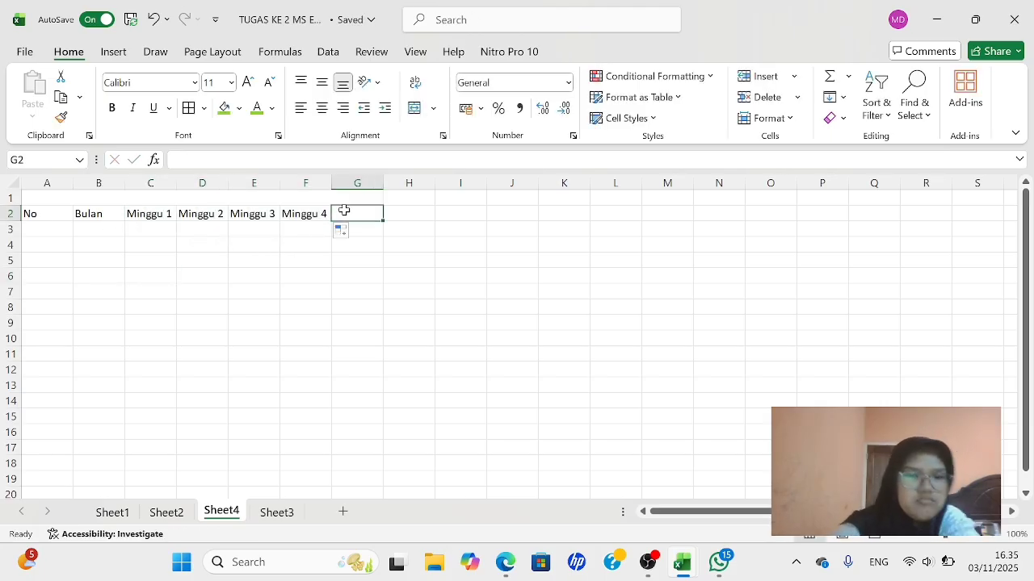
{"action": "type", "text": "Rata-rata"}
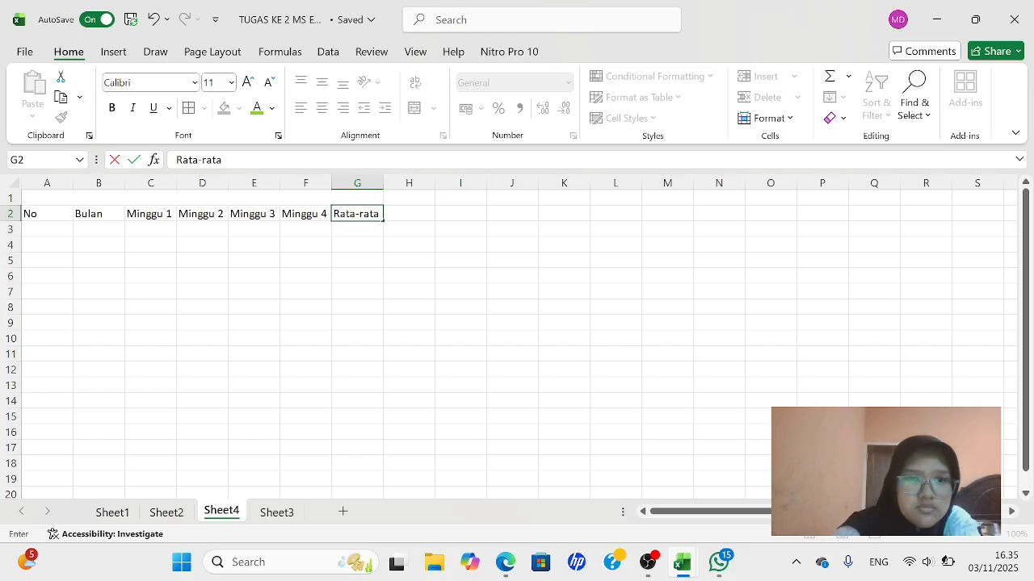
Enter Januari in B3 and fill the month series down to Mei in B7
{"action": "left_click", "coordinate": [83, 228]}
{"action": "type", "text": "JAN"}
{"action": "key", "text": "BackSpace"}
{"action": "key", "text": "BackSpace"}
{"action": "type", "text": "an"}
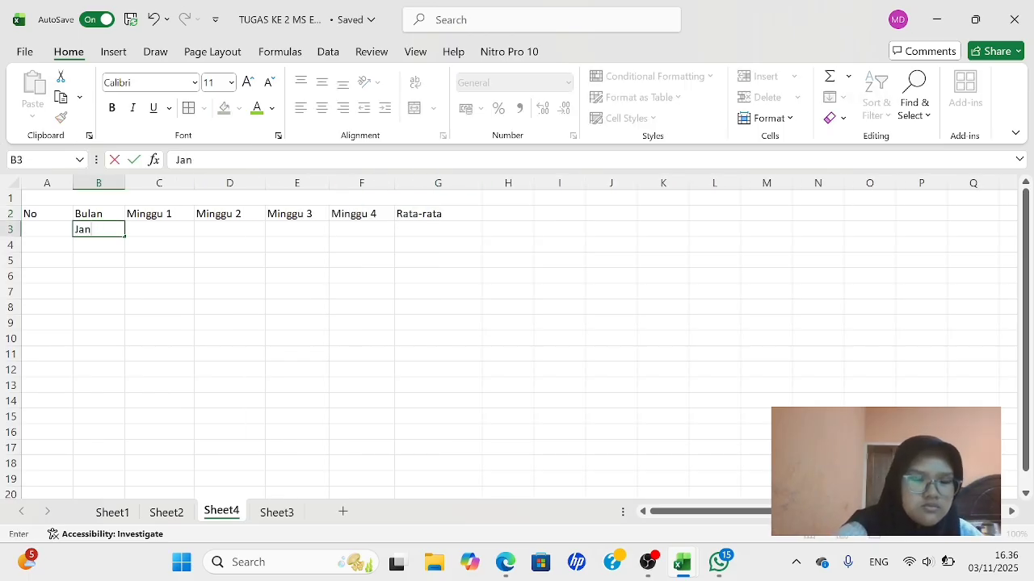
{"action": "type", "text": "uari"}
{"action": "key", "text": "ctrl+Return"}
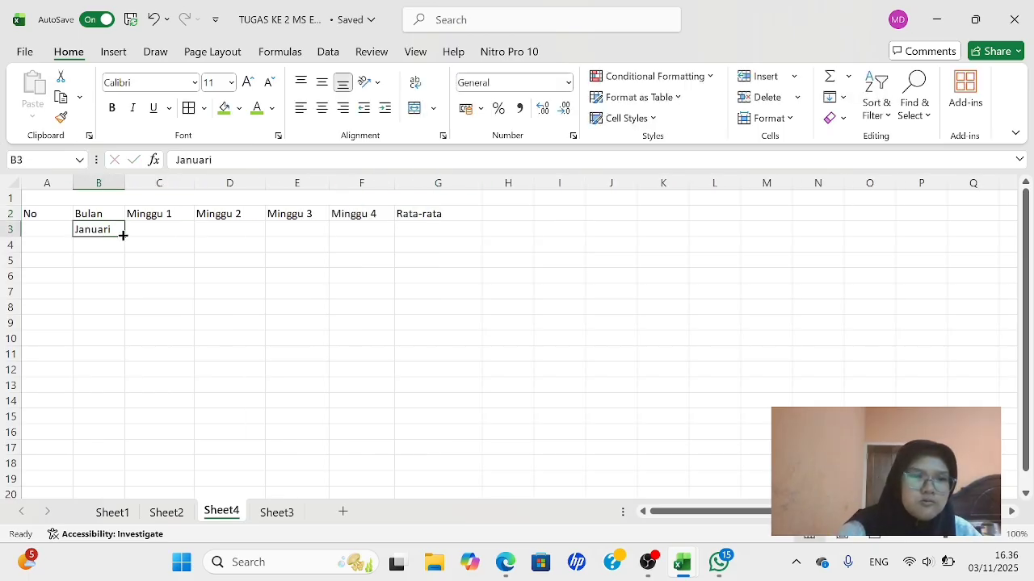
{"action": "left_click_drag", "start_coordinate": [125, 239], "coordinate": [122, 296]}
Number the month rows 1 to 5 in A3:A7
{"action": "left_click", "coordinate": [38, 234]}
{"action": "type", "text": "1"}
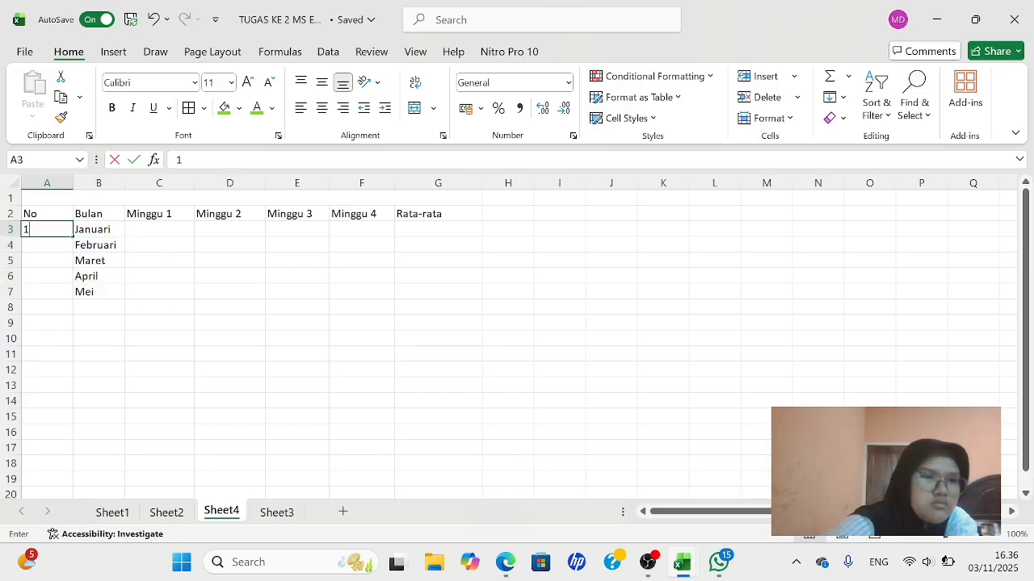
{"action": "type", "text": "2"}
{"action": "key", "text": "Return"}
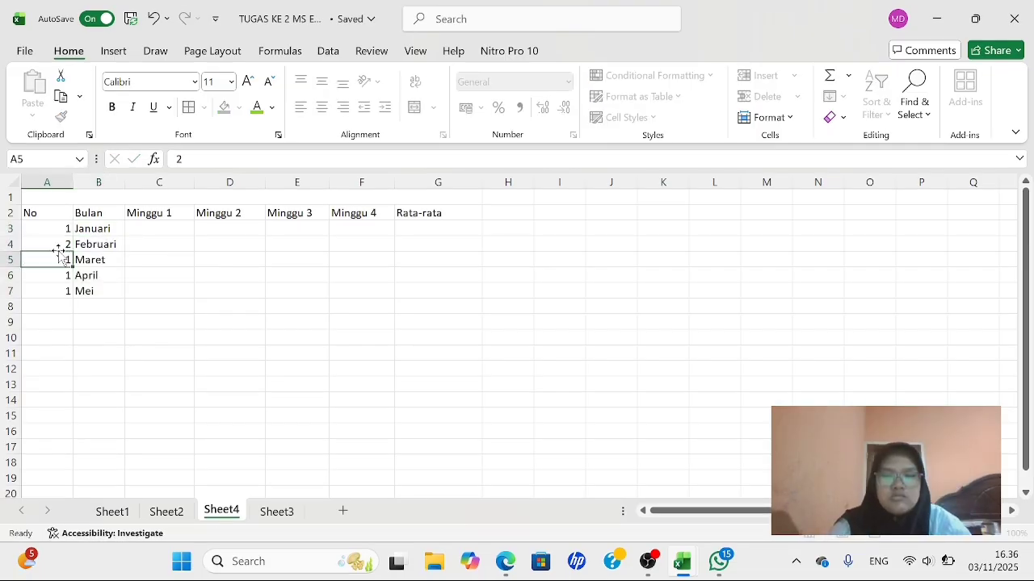
{"action": "type", "text": "3"}
{"action": "key", "text": "Return"}
{"action": "type", "text": "4"}
{"action": "key", "text": "Return"}
{"action": "type", "text": "5"}
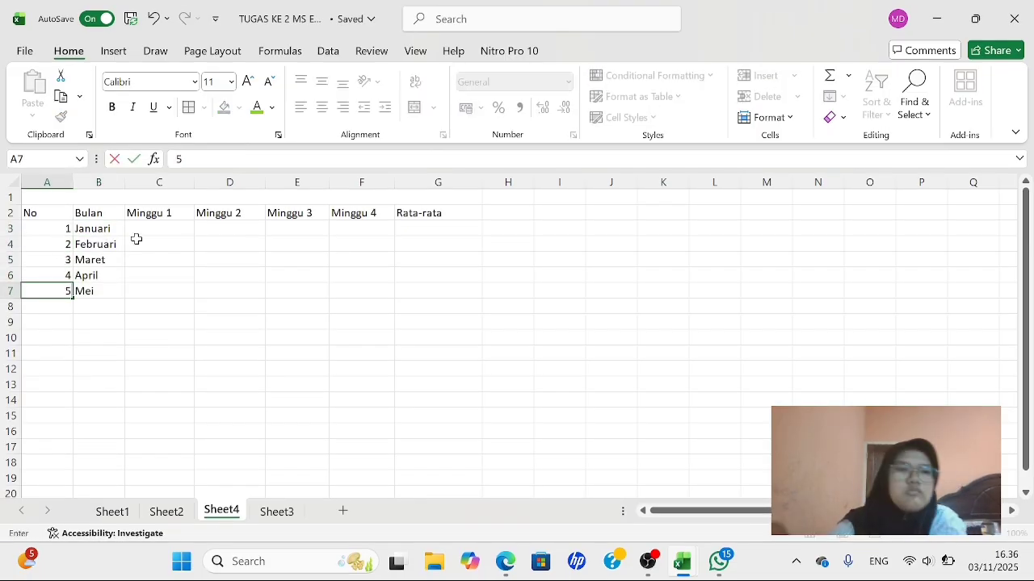
Centre and bold the header row A2:G2 and fill it with green
{"action": "left_click_drag", "start_coordinate": [40, 213], "coordinate": [453, 217]}
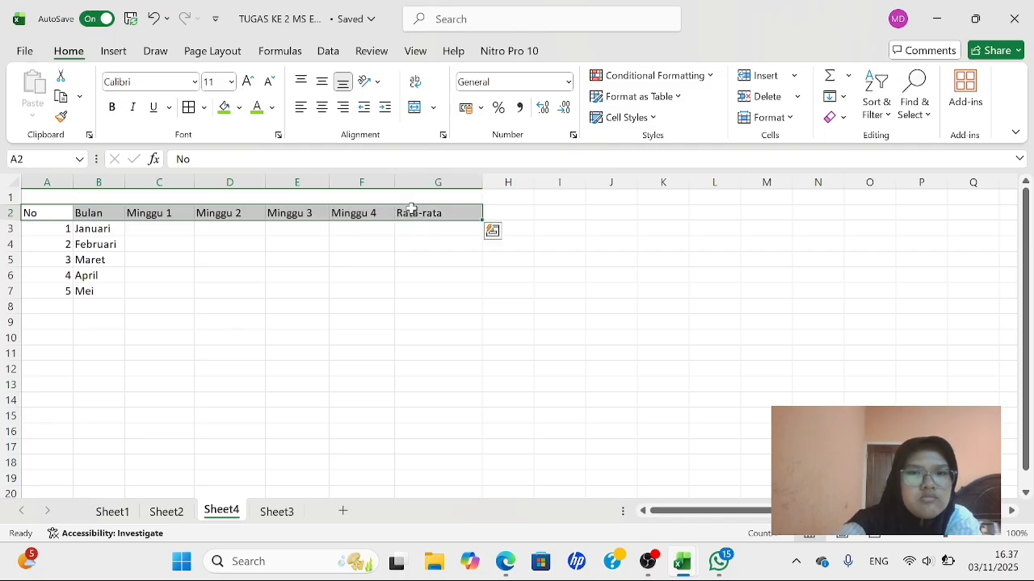
{"action": "left_click", "coordinate": [321, 107]}
{"action": "left_click", "coordinate": [111, 107]}
{"action": "left_click", "coordinate": [224, 107]}
Enter the title Laporan Pendapatan Agen Gas LPJ "PT.DALLA Tobani" in A1 and make it bold
{"action": "left_click", "coordinate": [203, 197]}
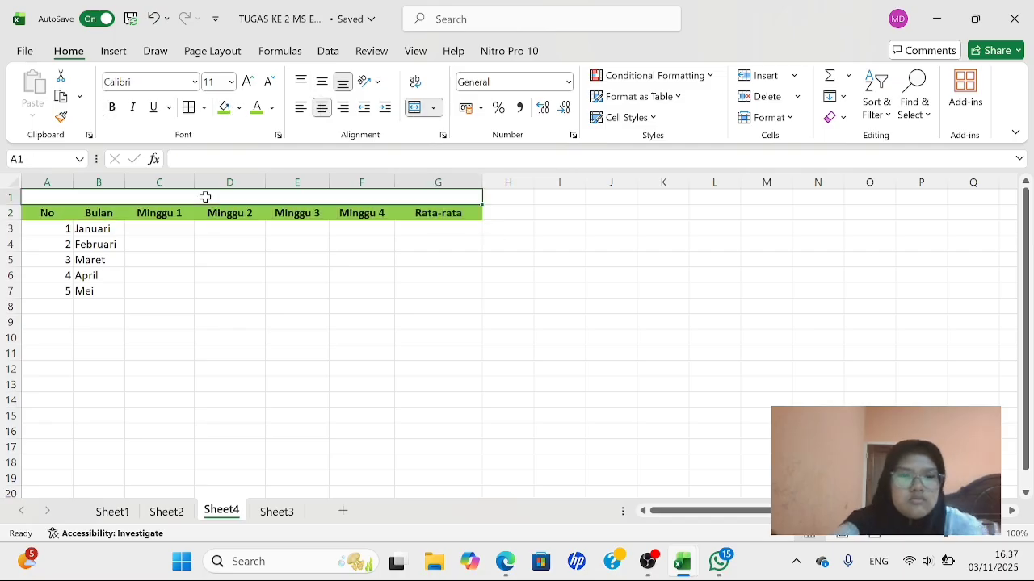
{"action": "type", "text": "Laporan Pendapa"}
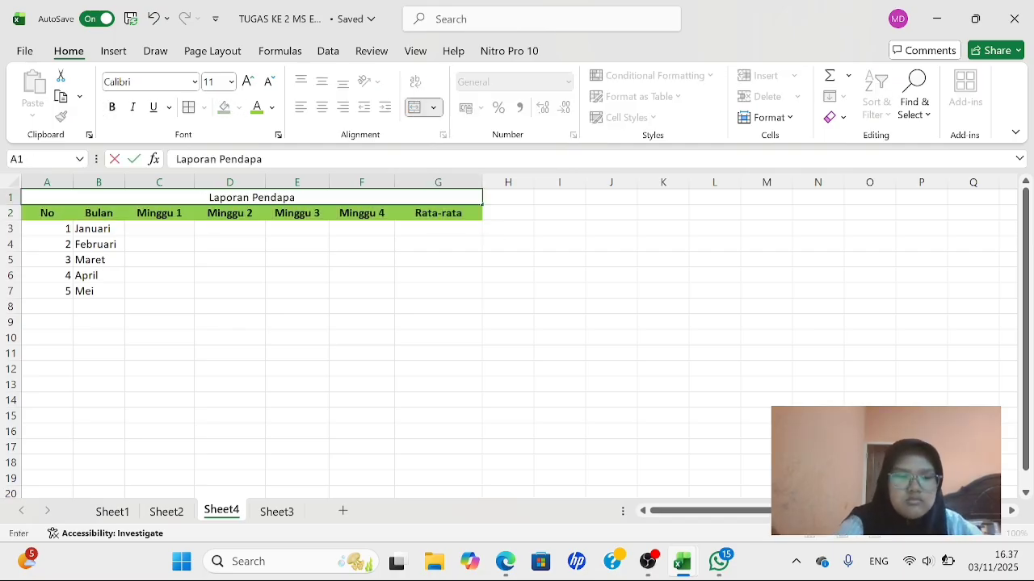
{"action": "type", "text": "tan Agen Gas"}
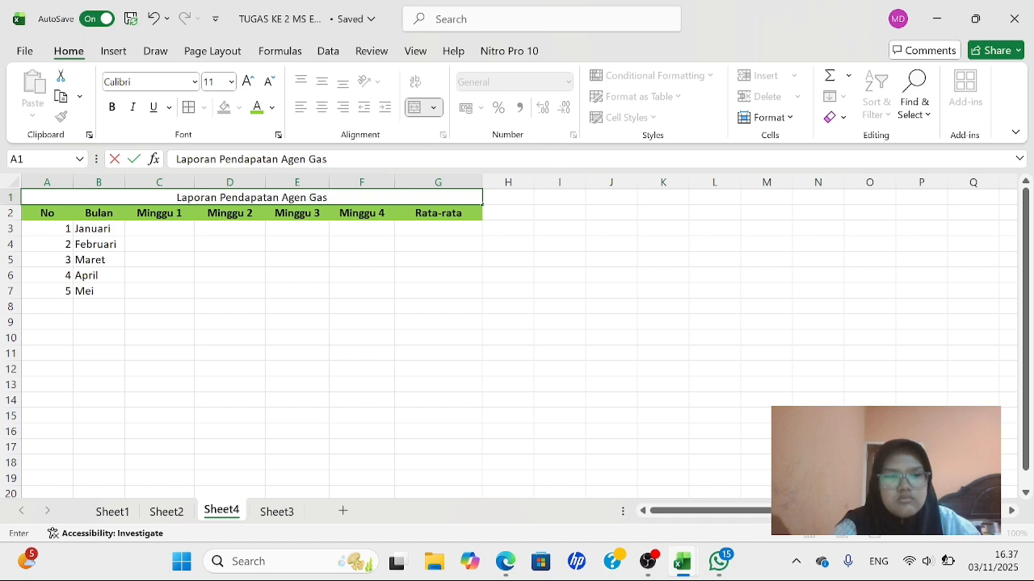
{"action": "type", "text": " LPJ \"PT.DA"}
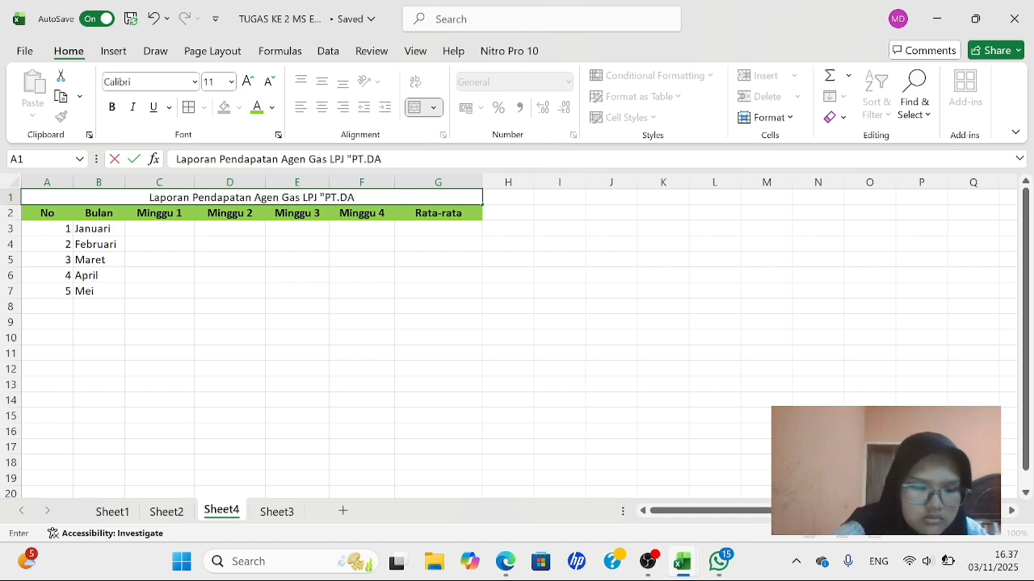
{"action": "type", "text": "LLA Tobani\""}
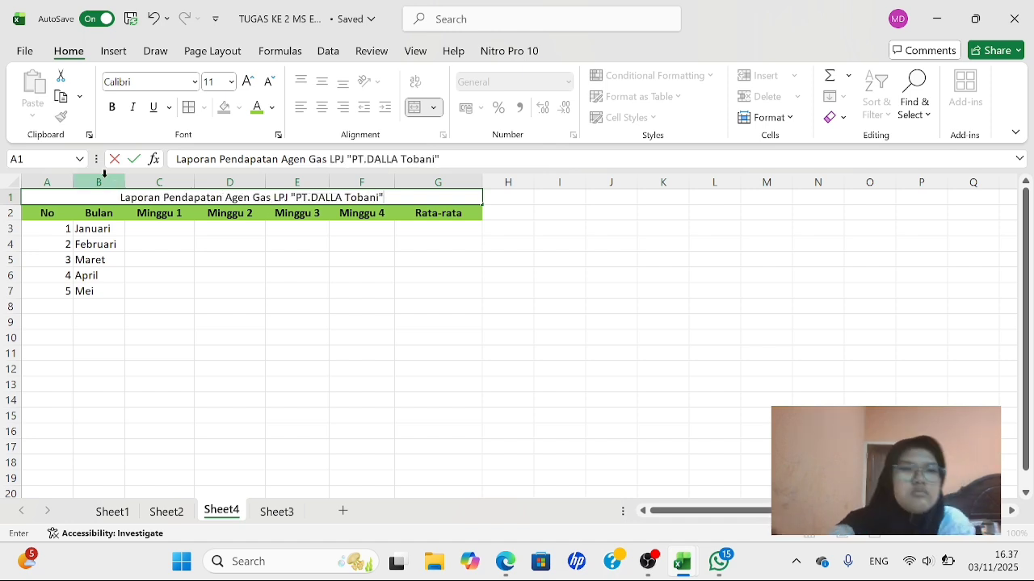
{"action": "left_click_drag", "start_coordinate": [384, 198], "coordinate": [119, 197]}
{"action": "left_click", "coordinate": [113, 108]}
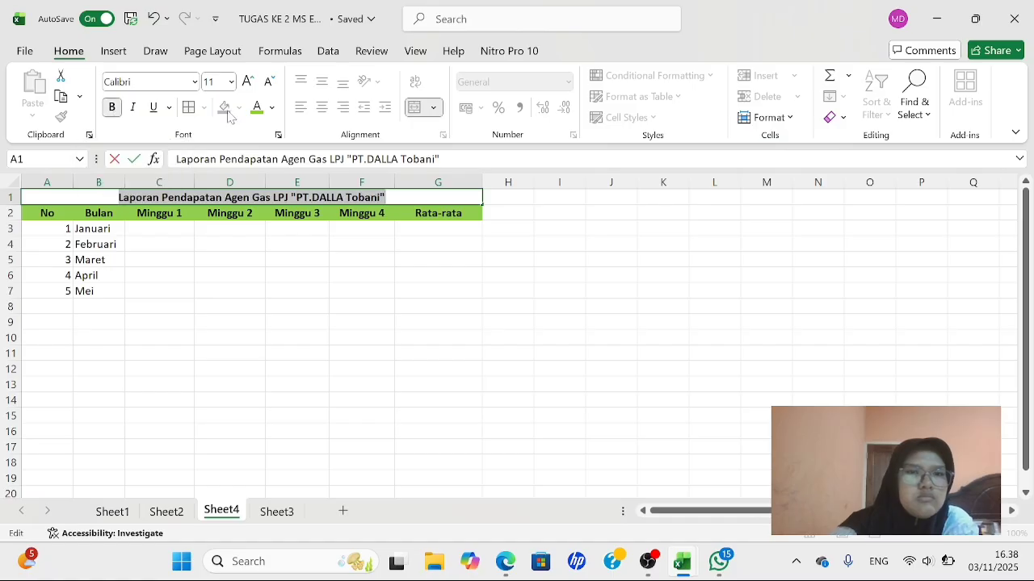
{"action": "left_click", "coordinate": [286, 280]}
Enter the Minggu 1 income in C3:C7: 500000, 550000, 700000, 800000 and 870000
{"action": "left_click", "coordinate": [148, 229]}
{"action": "type", "text": "500000"}
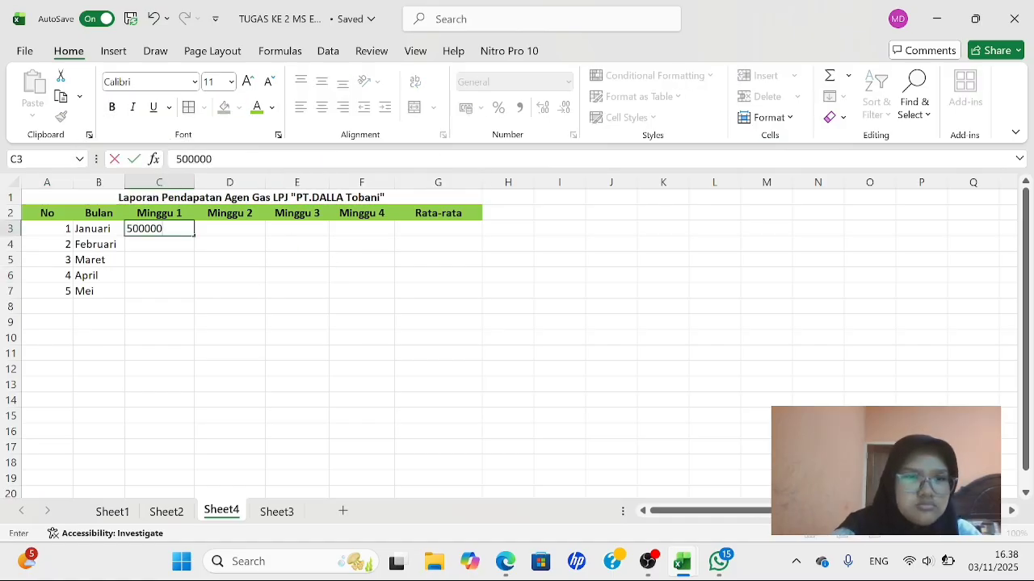
{"action": "key", "text": "Return"}
{"action": "type", "text": "550000"}
{"action": "key", "text": "Return"}
{"action": "type", "text": "700000"}
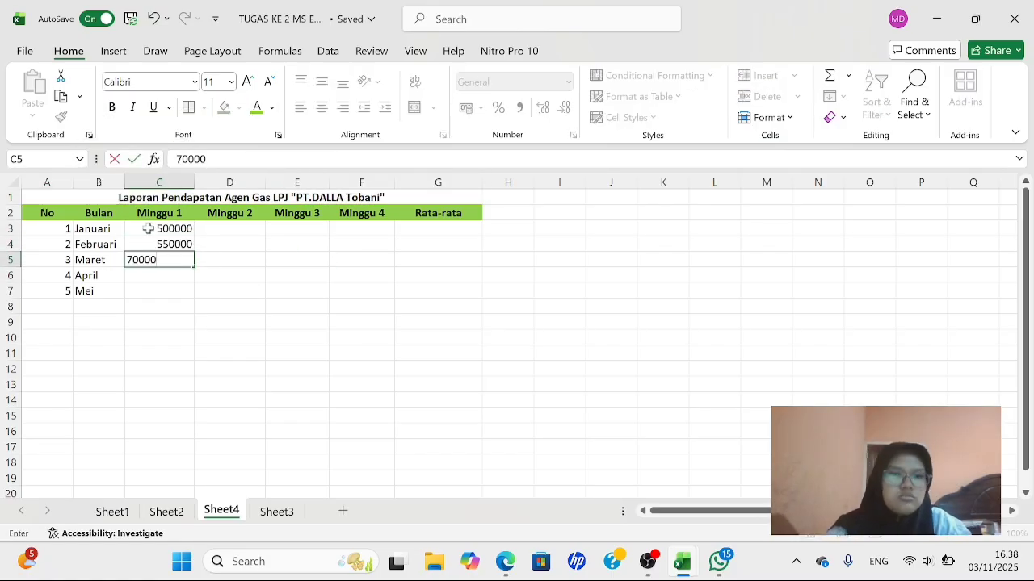
{"action": "key", "text": "Return"}
{"action": "type", "text": "800000"}
{"action": "key", "text": "Return"}
{"action": "type", "text": "870000"}
{"action": "key", "text": "Tab"}
Enter the Minggu 2 income in D3:D7: 560000, 780000, 900000, 850000 and 750000
{"action": "type", "text": "750000"}
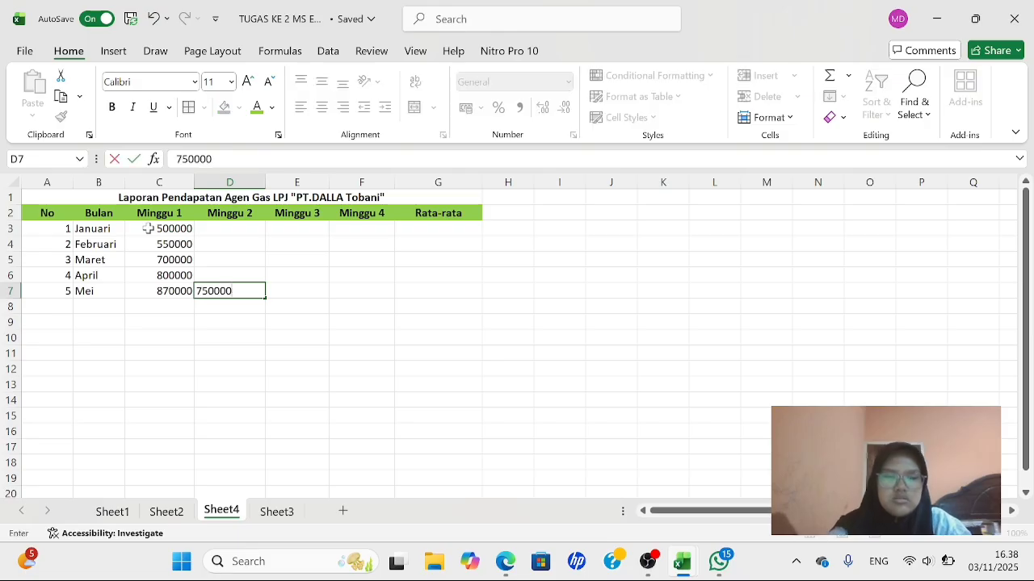
{"action": "key", "text": "Up"}
{"action": "type", "text": "850000"}
{"action": "key", "text": "Up"}
{"action": "type", "text": "900000"}
{"action": "key", "text": "Up"}
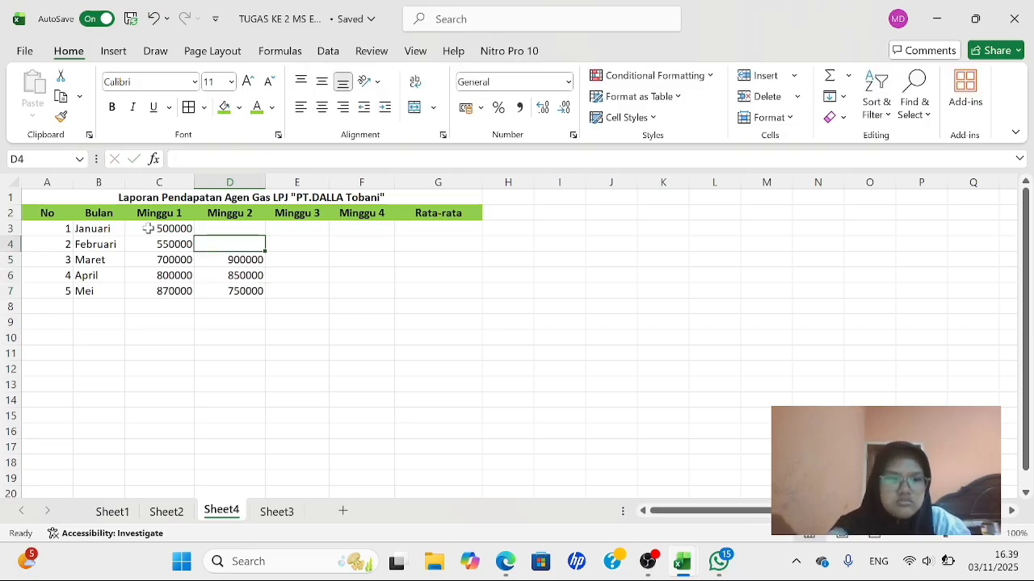
{"action": "type", "text": "780000"}
{"action": "key", "text": "Up"}
{"action": "type", "text": "560000"}
{"action": "key", "text": "Right"}
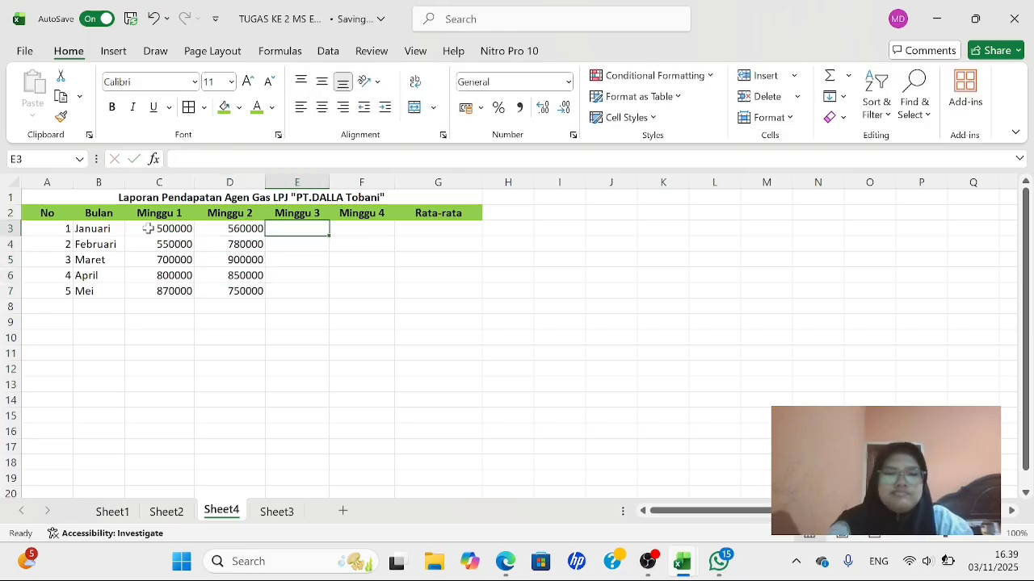
Enter the Minggu 3 income in E3:E7: 300000, 450000, 360000, 450000 and 650000
{"action": "type", "text": "300000"}
{"action": "key", "text": "Return"}
{"action": "type", "text": "450000"}
{"action": "key", "text": "Return"}
{"action": "type", "text": "360000"}
{"action": "key", "text": "Return"}
{"action": "type", "text": "450000"}
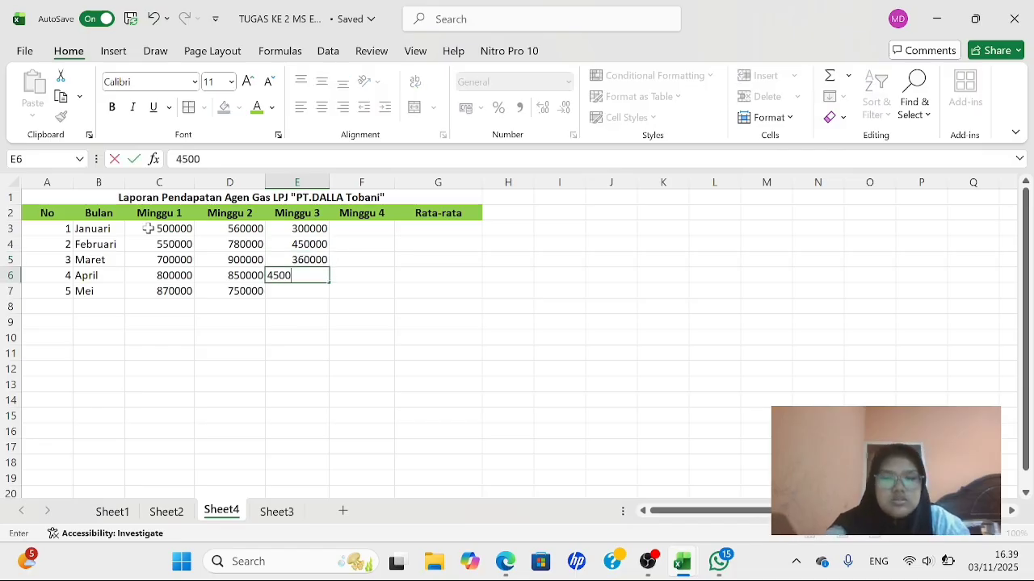
{"action": "key", "text": "Return"}
{"action": "type", "text": "650000"}
{"action": "key", "text": "Tab"}
Enter the Minggu 4 income in F3:F7: 800000, 850000, 900000, 950000 and 900000
{"action": "type", "text": "900000"}
{"action": "key", "text": "Up"}
{"action": "type", "text": "95000"}
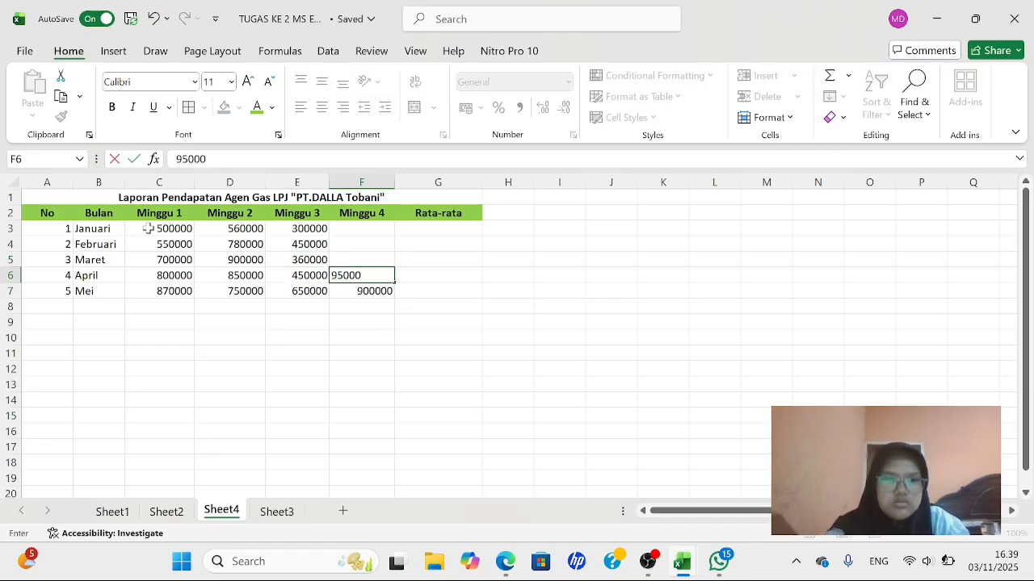
{"action": "type", "text": "0"}
{"action": "key", "text": "Up"}
{"action": "type", "text": "900000"}
{"action": "key", "text": "Up"}
{"action": "type", "text": "850000"}
{"action": "key", "text": "Up"}
{"action": "type", "text": "800000"}
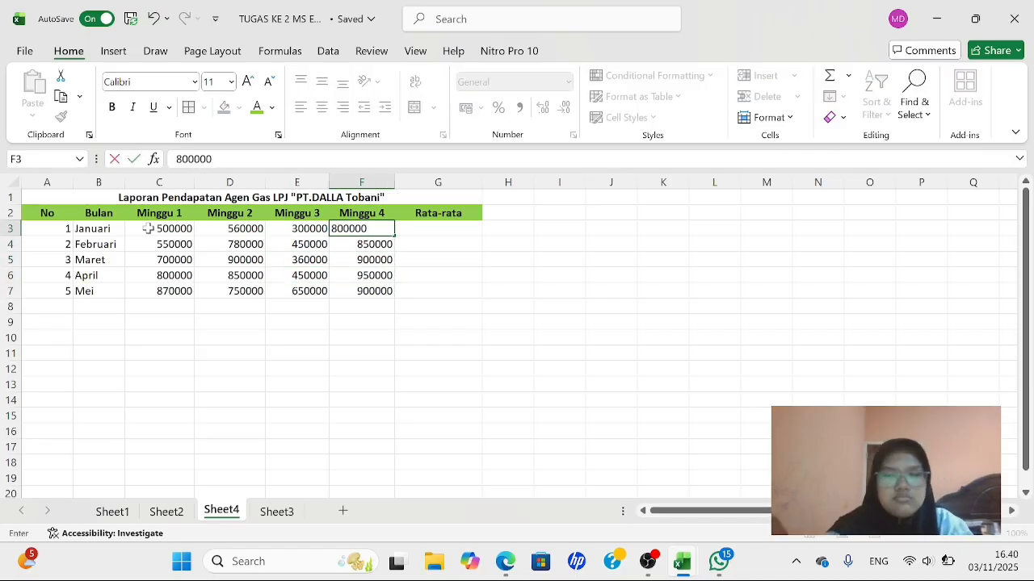
{"action": "key", "text": "Tab"}
Format the weekly income cells C3:F7 as Currency with the Rp symbol and 0 decimal places
{"action": "left_click_drag", "start_coordinate": [148, 229], "coordinate": [385, 292]}
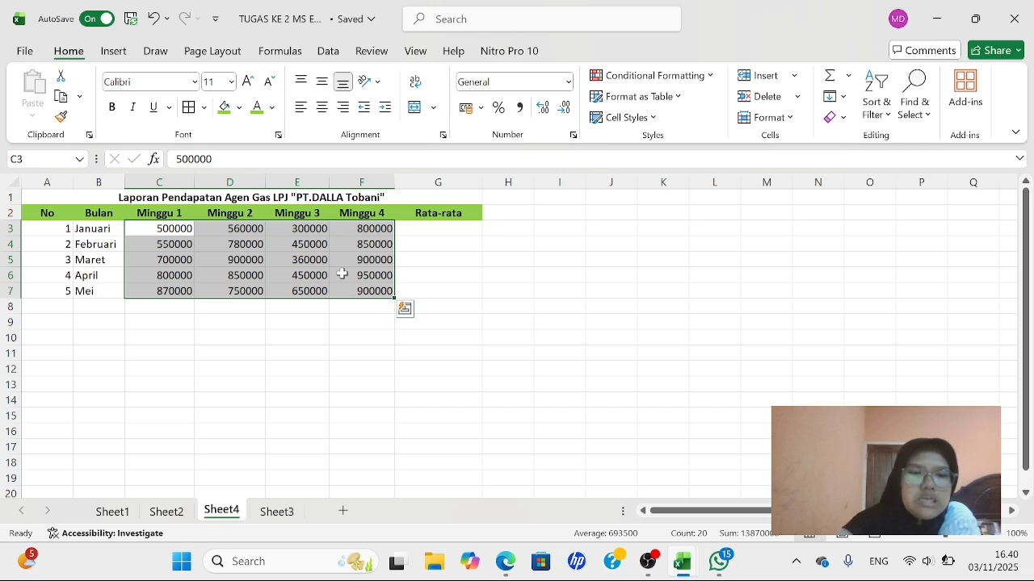
{"action": "right_click", "coordinate": [342, 275]}
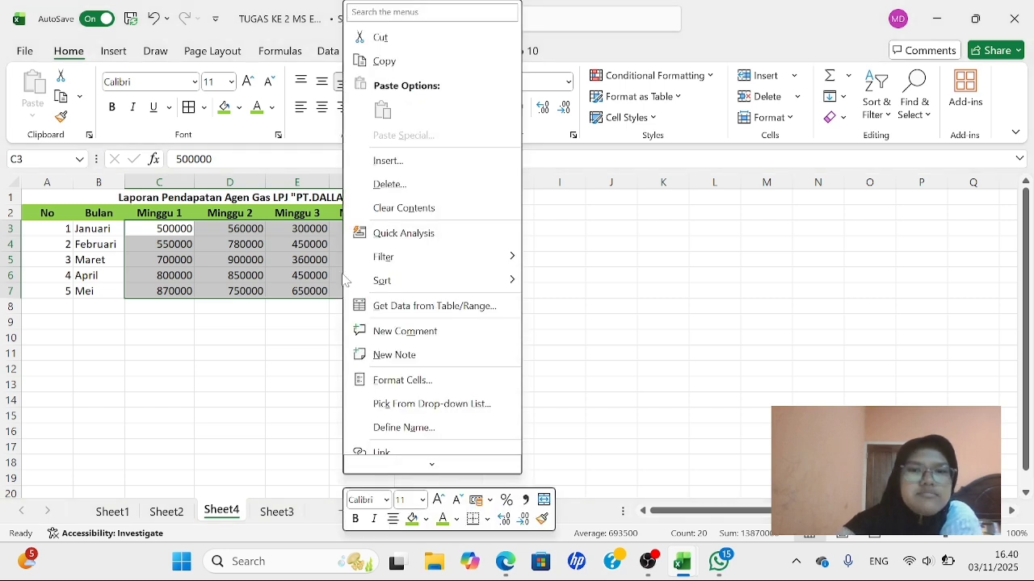
{"action": "left_click", "coordinate": [419, 383]}
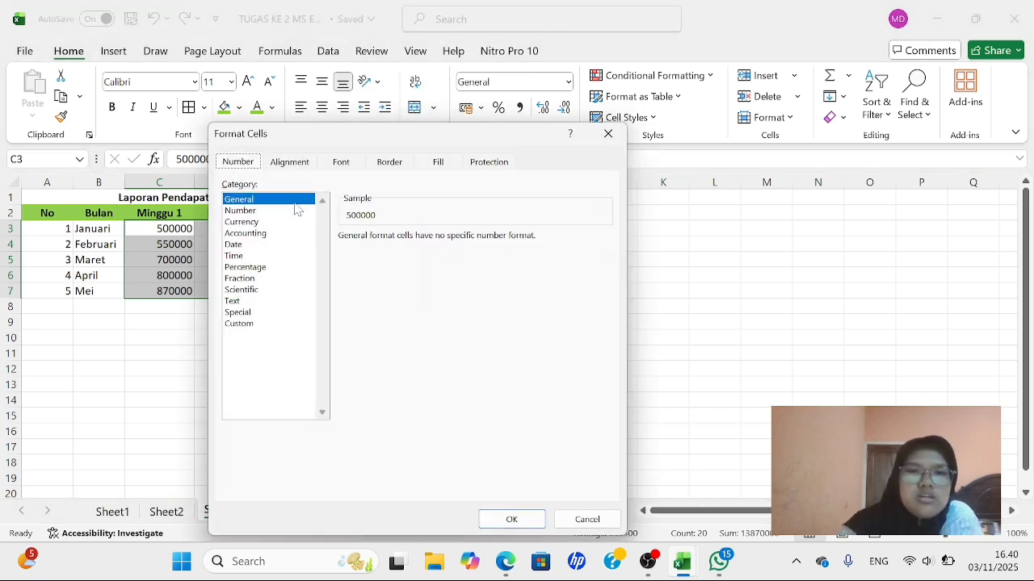
{"action": "left_click", "coordinate": [290, 211]}
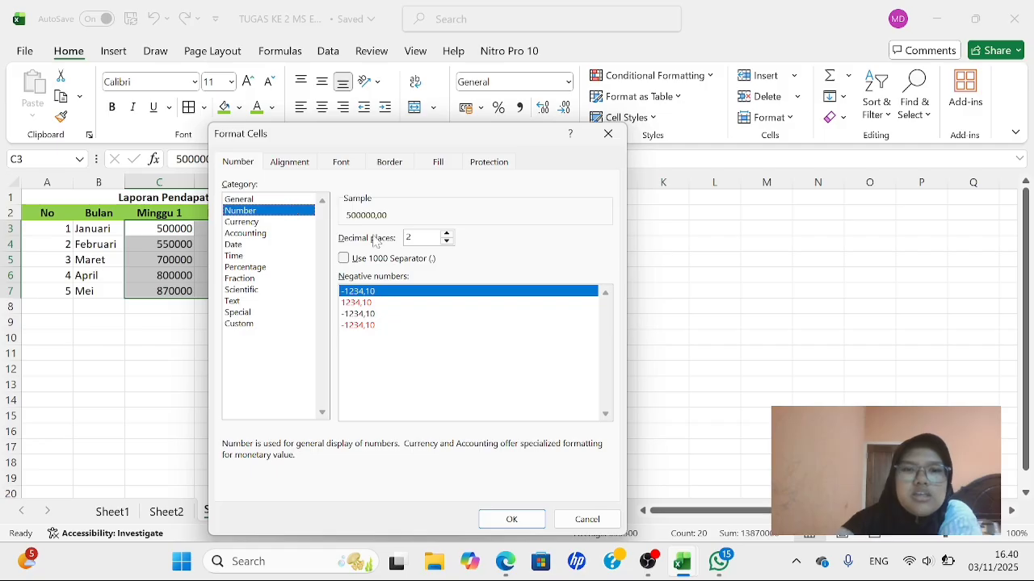
{"action": "left_click", "coordinate": [446, 240]}
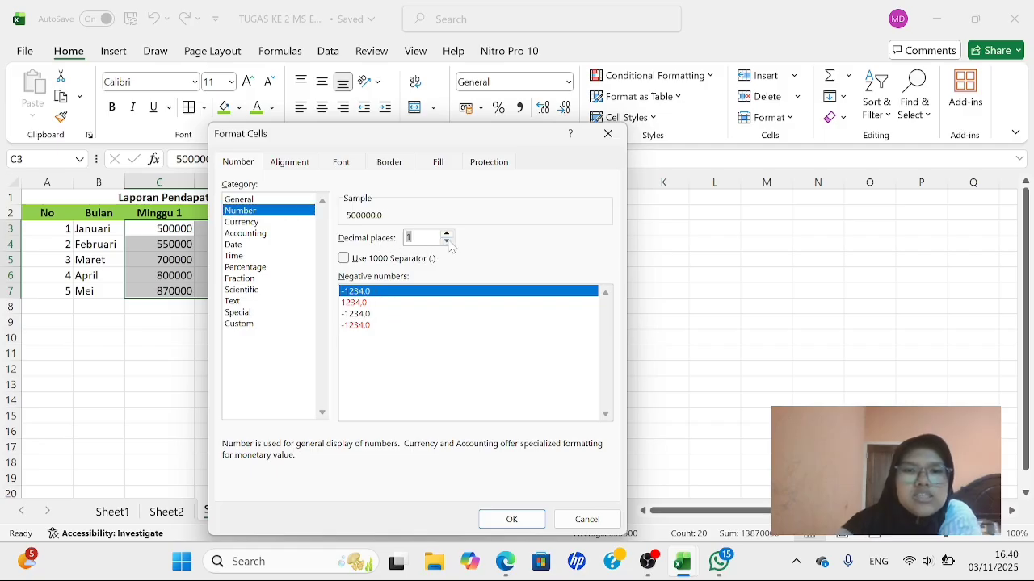
{"action": "left_click", "coordinate": [445, 240]}
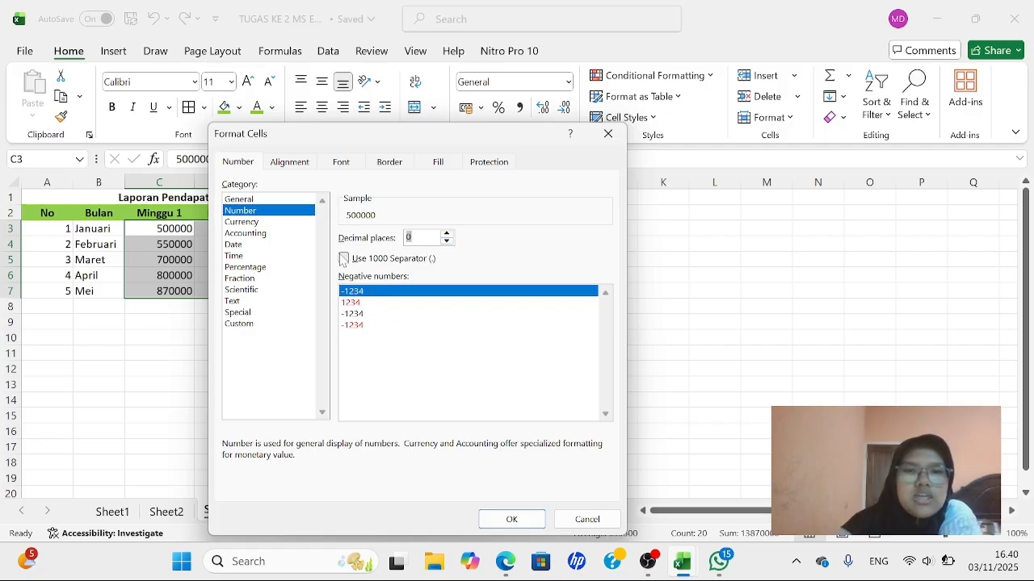
{"action": "left_click", "coordinate": [343, 258]}
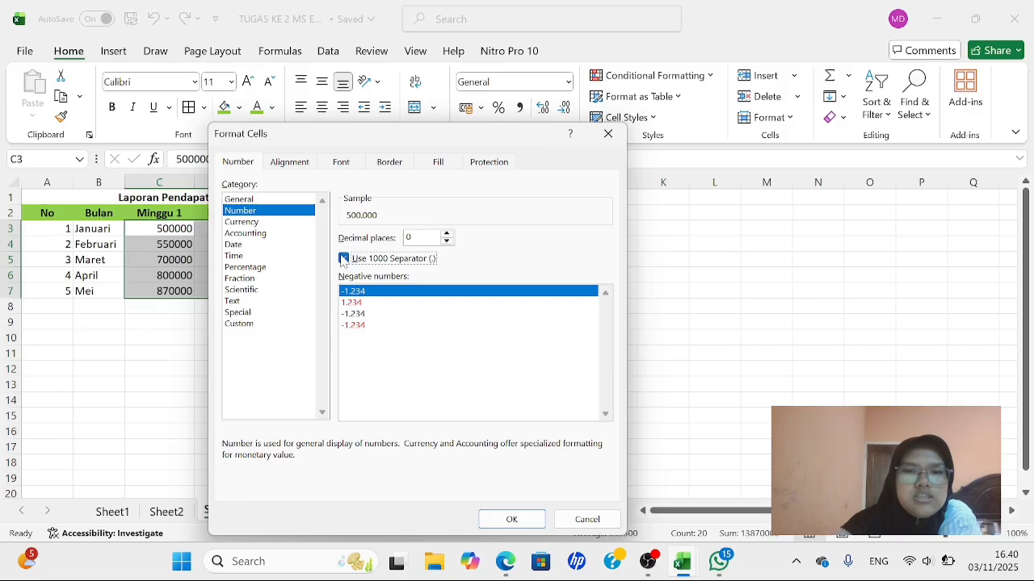
{"action": "left_click", "coordinate": [272, 222]}
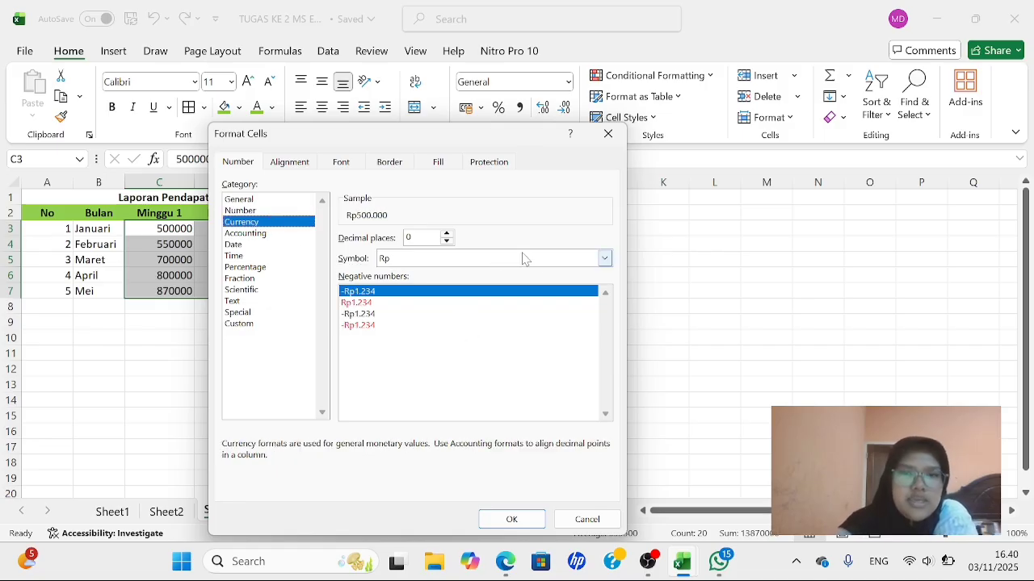
{"action": "left_click", "coordinate": [521, 521]}
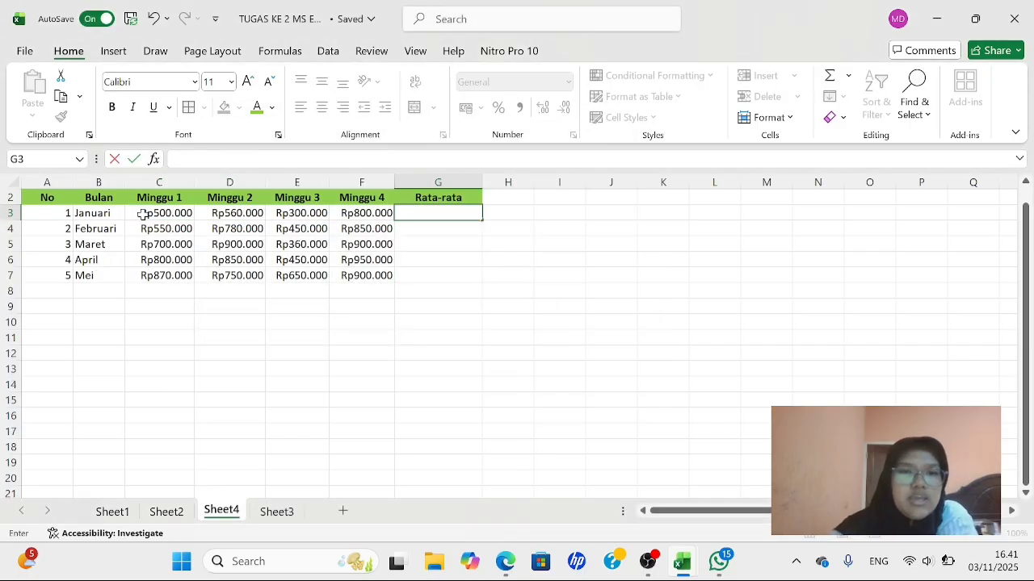
Calculate Januari's average in G3 with =AVERAGE(C3:F3) and fill the formula down to G7
{"action": "left_click", "coordinate": [486, 224]}
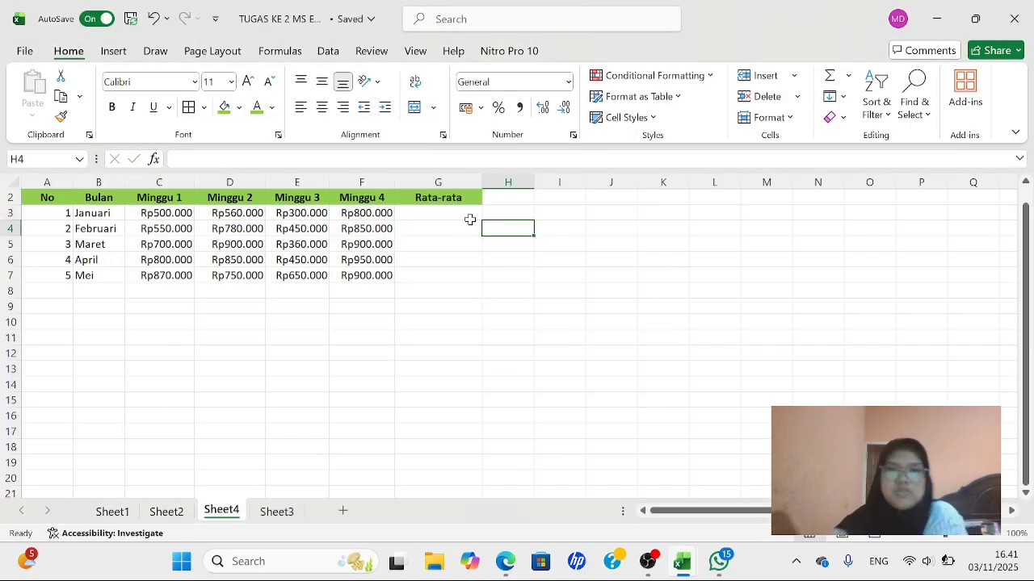
{"action": "left_click", "coordinate": [429, 216]}
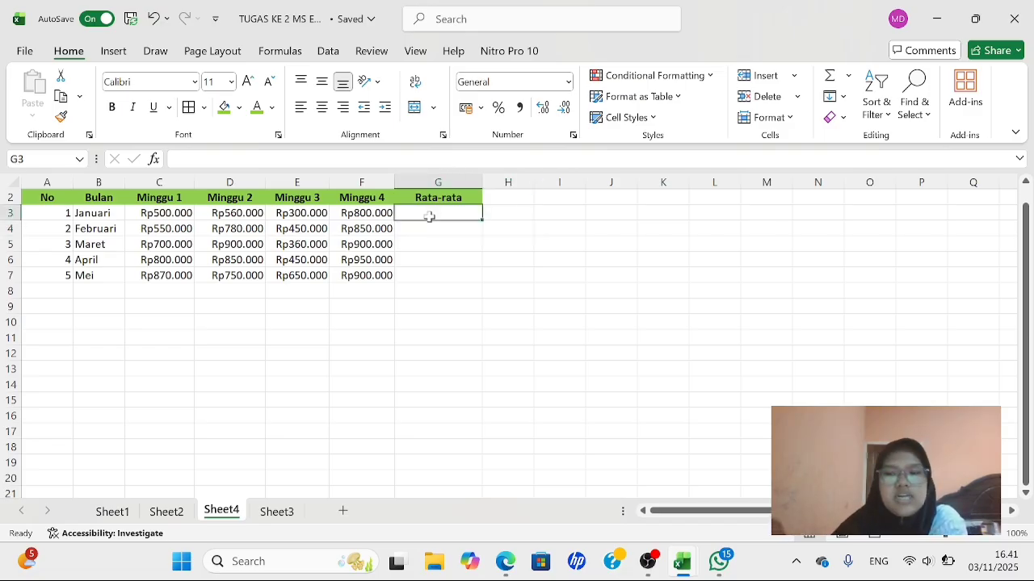
{"action": "type", "text": "="}
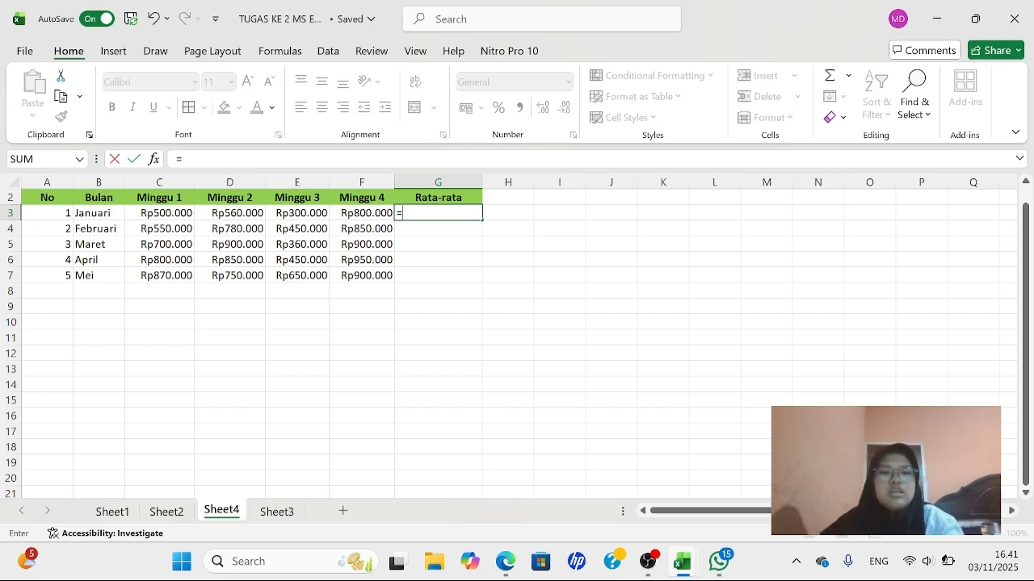
{"action": "type", "text": "A"}
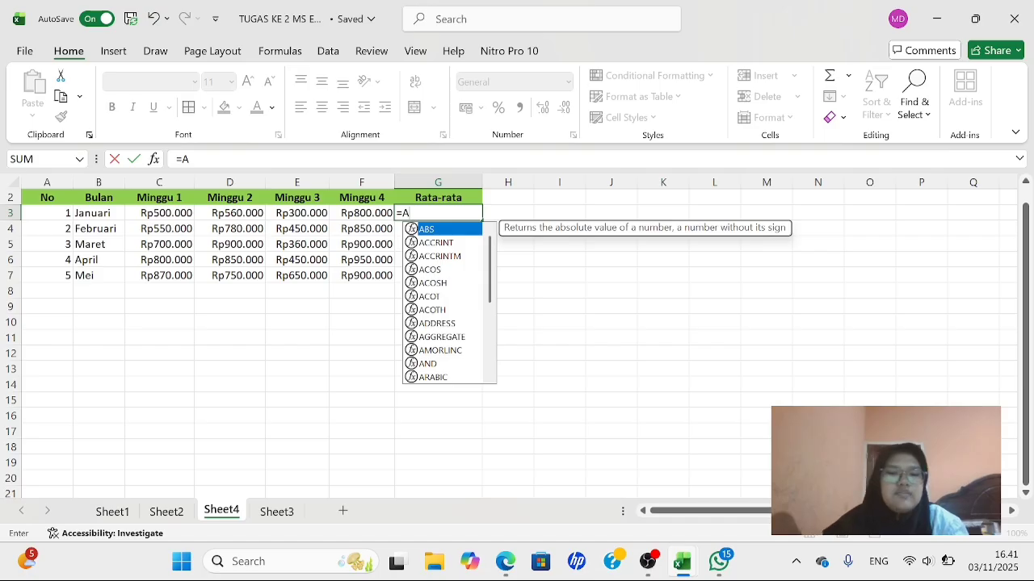
{"action": "type", "text": "V"}
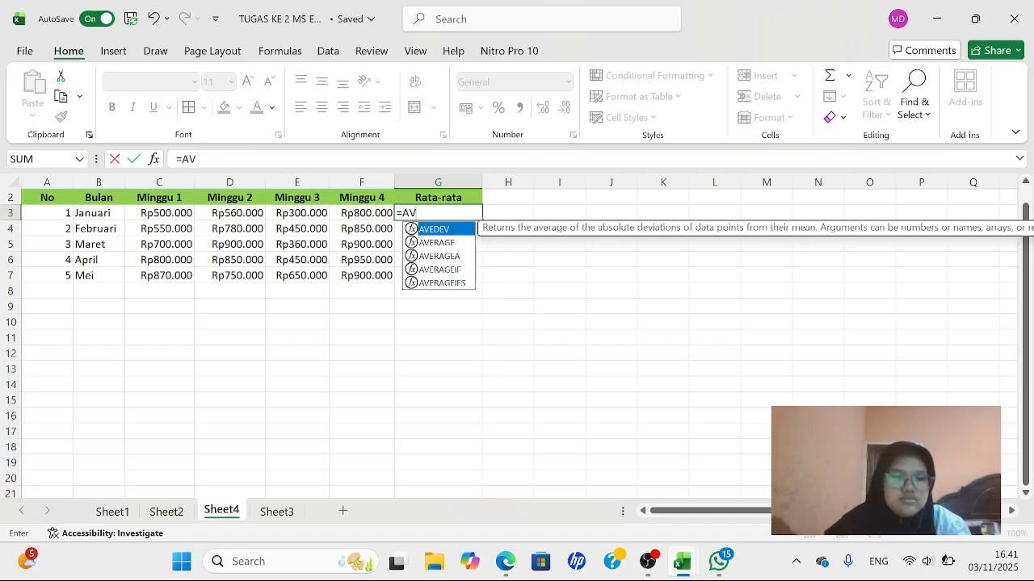
{"action": "type", "text": "ERAGE"}
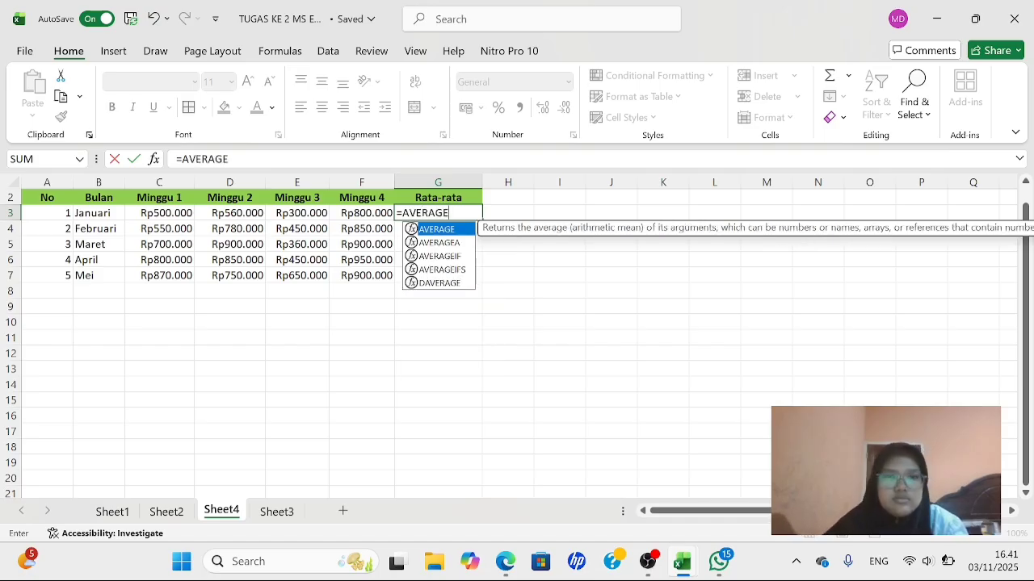
{"action": "type", "text": "("}
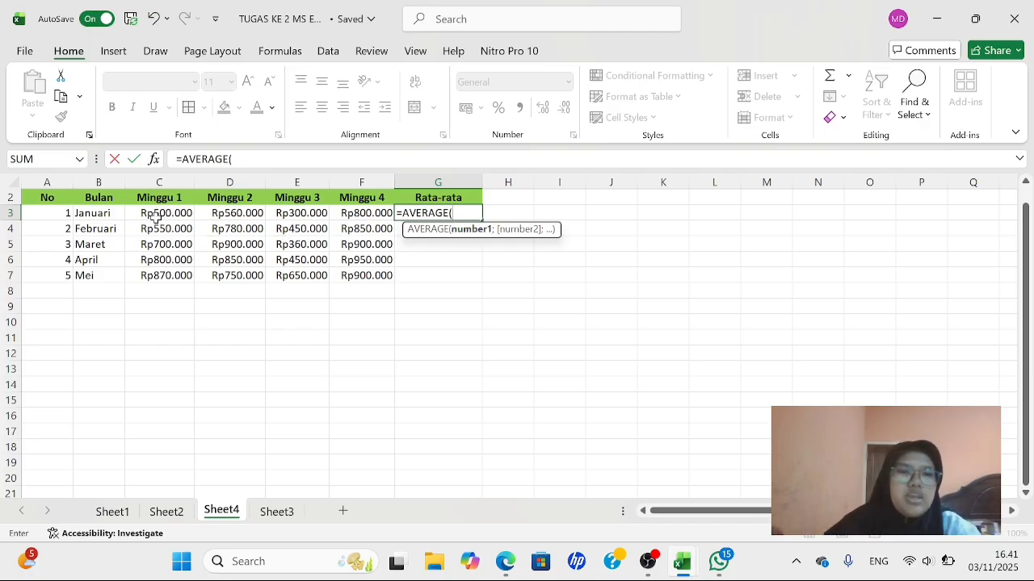
{"action": "left_click_drag", "start_coordinate": [139, 213], "coordinate": [344, 223]}
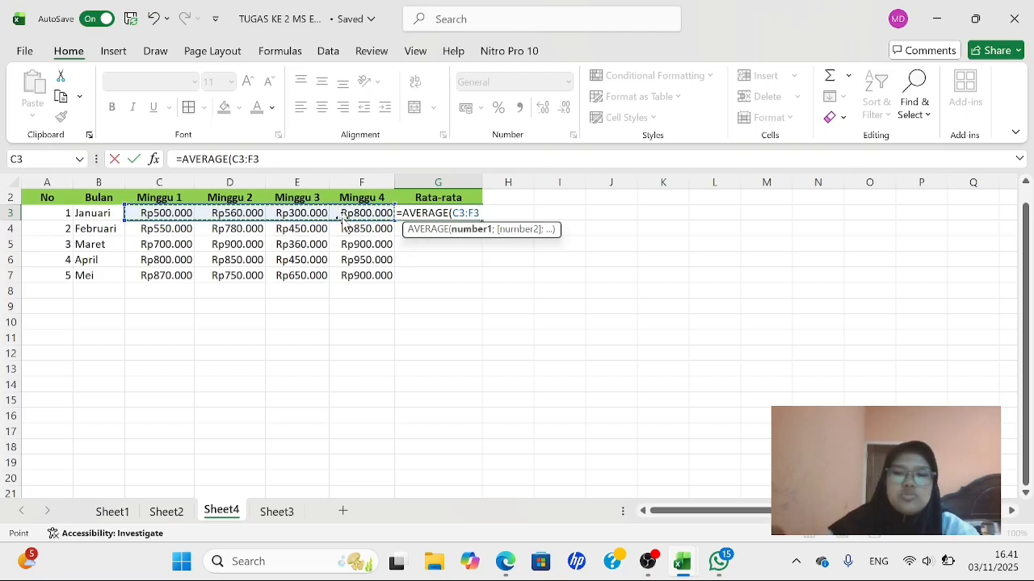
{"action": "type", "text": ")"}
{"action": "key", "text": "Return"}
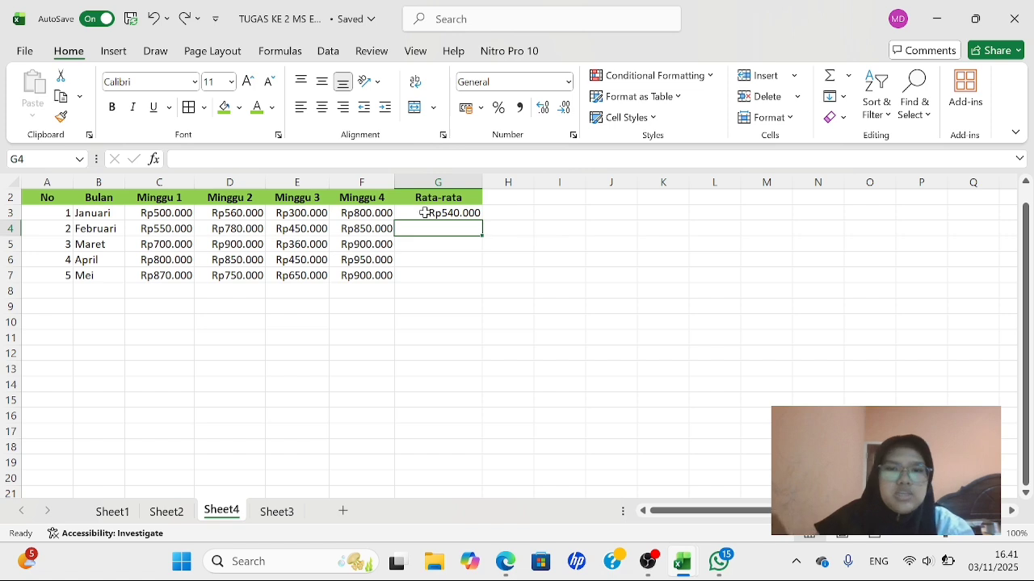
{"action": "left_click", "coordinate": [422, 214]}
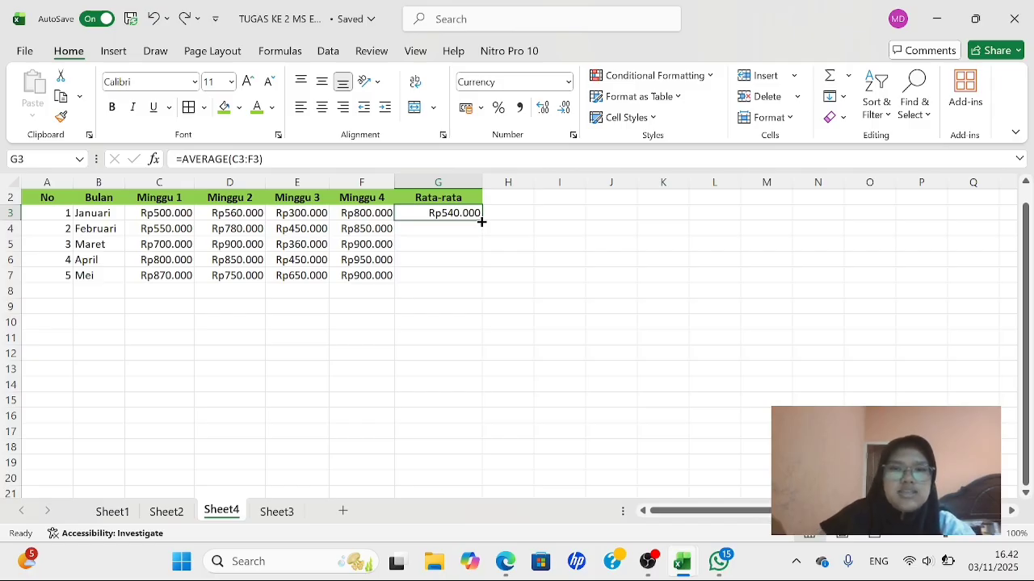
{"action": "left_click_drag", "start_coordinate": [482, 222], "coordinate": [491, 286]}
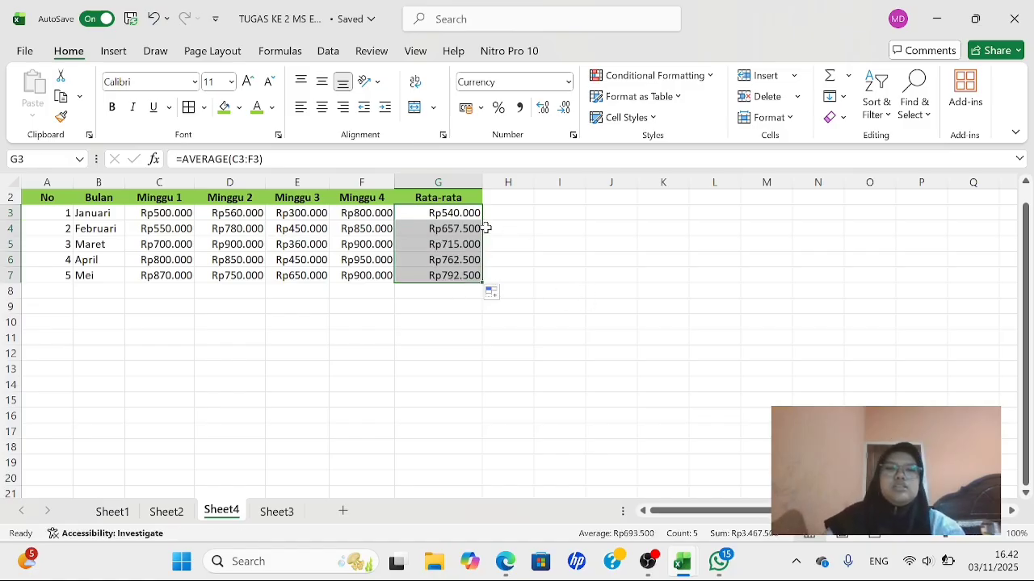
{"action": "left_click_drag", "start_coordinate": [520, 244], "coordinate": [443, 245]}
{"action": "left_click", "coordinate": [443, 246]}
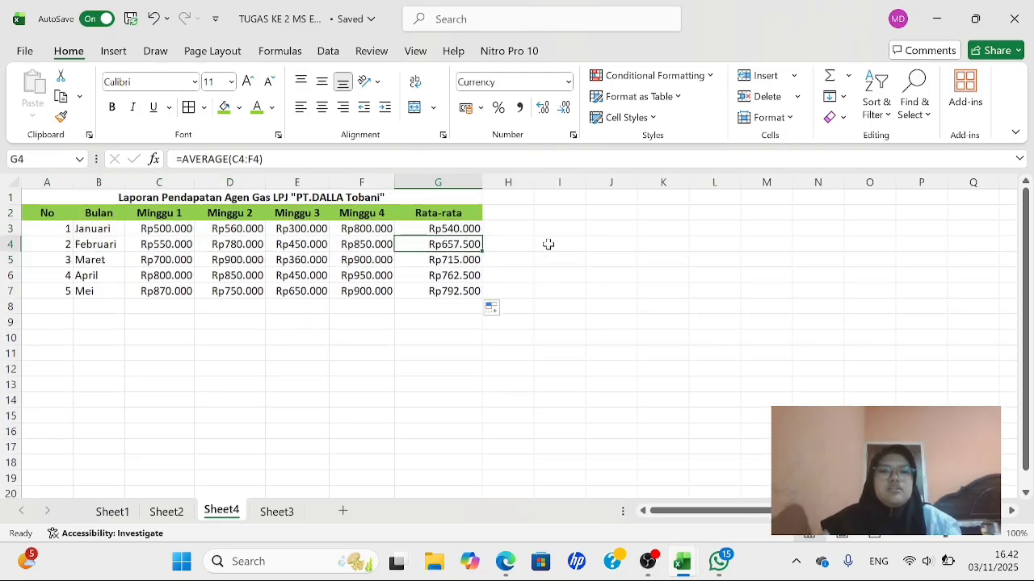
{"action": "scroll", "coordinate": [549, 244], "scroll_direction": "down", "scroll_amount": 3}
{"action": "scroll", "coordinate": [548, 244], "scroll_direction": "up", "scroll_amount": 3}
{"action": "scroll", "coordinate": [548, 244], "scroll_direction": "right", "scroll_amount": 1}
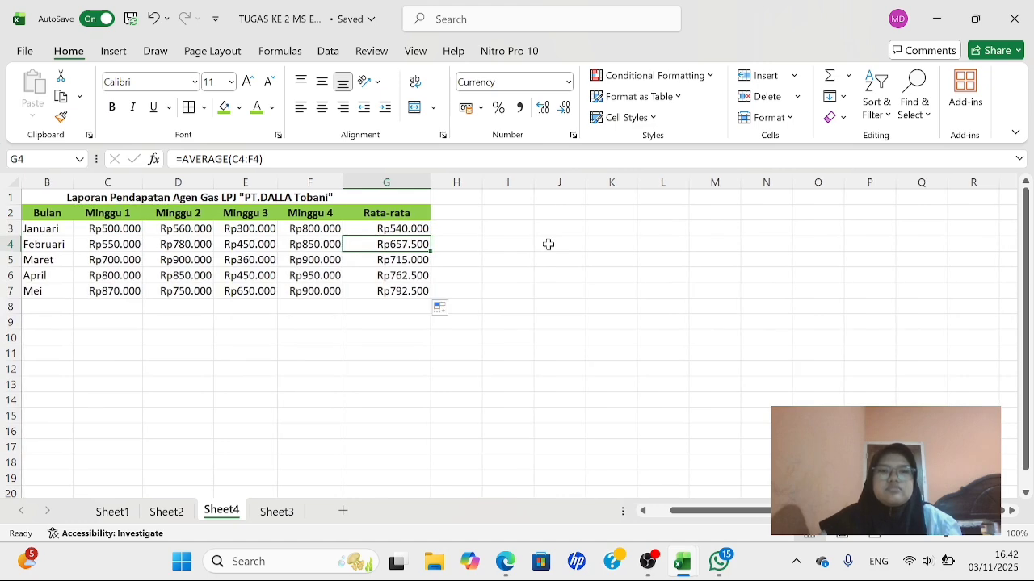
{"action": "scroll", "coordinate": [549, 244], "scroll_direction": "left", "scroll_amount": 1}
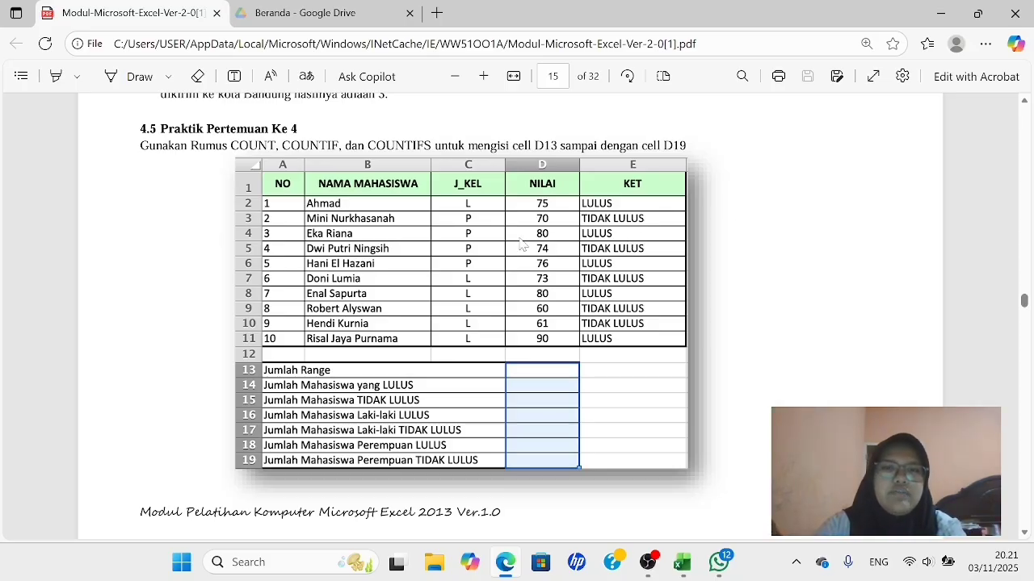
Check the Praktik Pertemuan Ke 4 table, switch to Excel, enter Sheet5 headers NO and NAMA MAHASISWA in A1:B1, and widen column B to fit
{"action": "scroll", "coordinate": [523, 245], "scroll_direction": "up", "scroll_amount": 1}
{"action": "scroll", "coordinate": [533, 258], "scroll_direction": "down", "scroll_amount": 2}
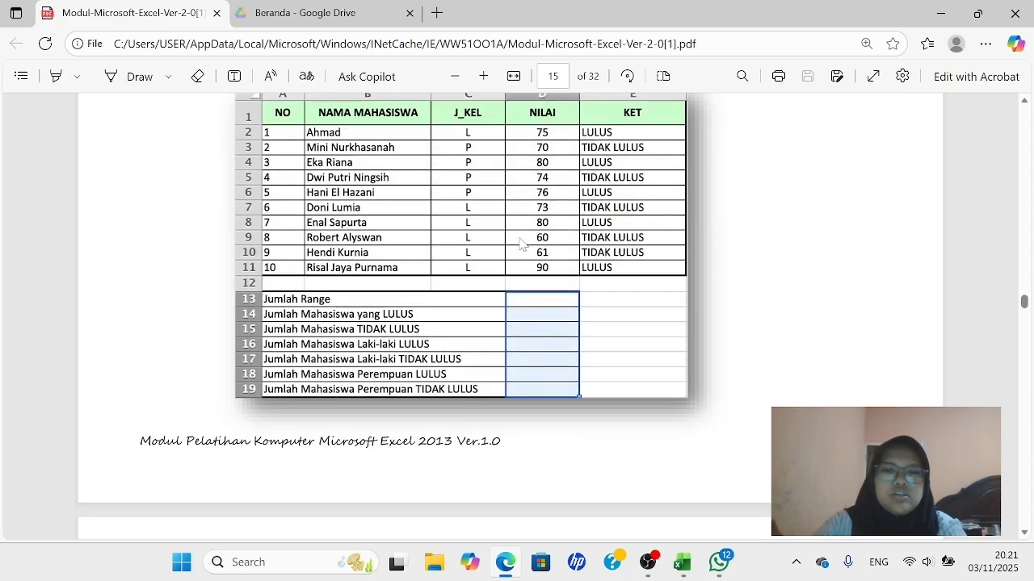
{"action": "scroll", "coordinate": [565, 274], "scroll_direction": "up", "scroll_amount": 1}
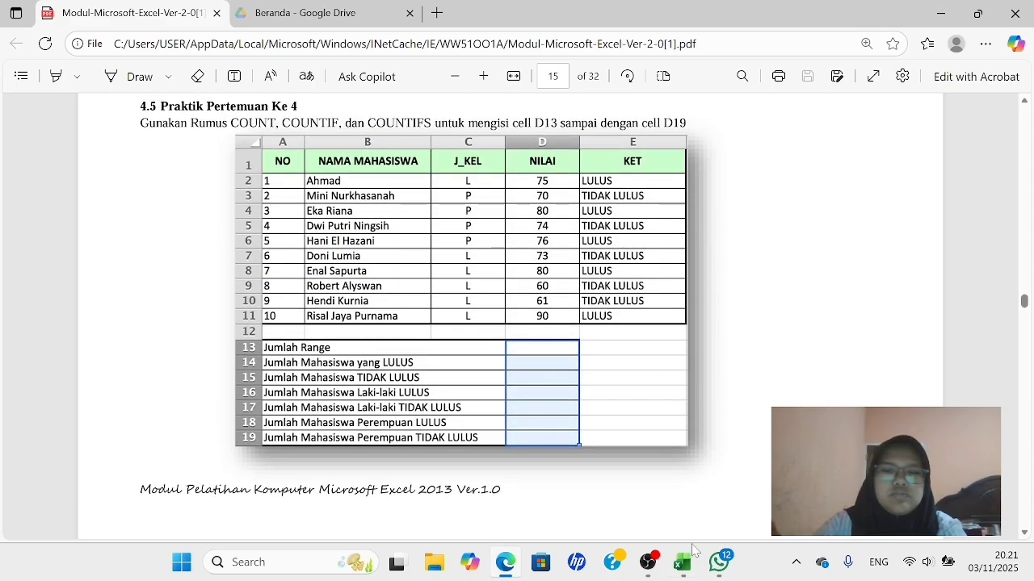
{"action": "left_click", "coordinate": [682, 562]}
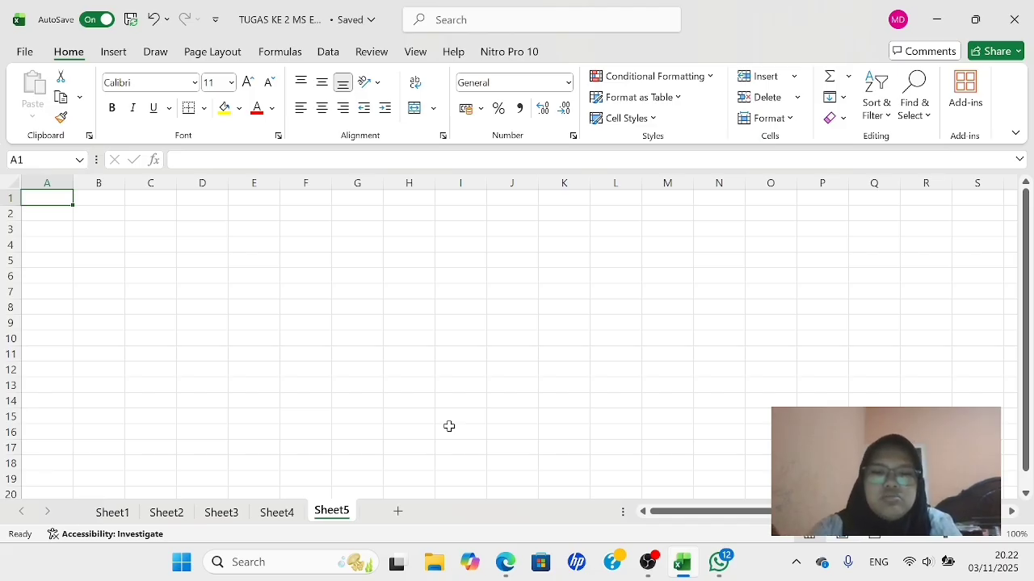
{"action": "type", "text": "NO"}
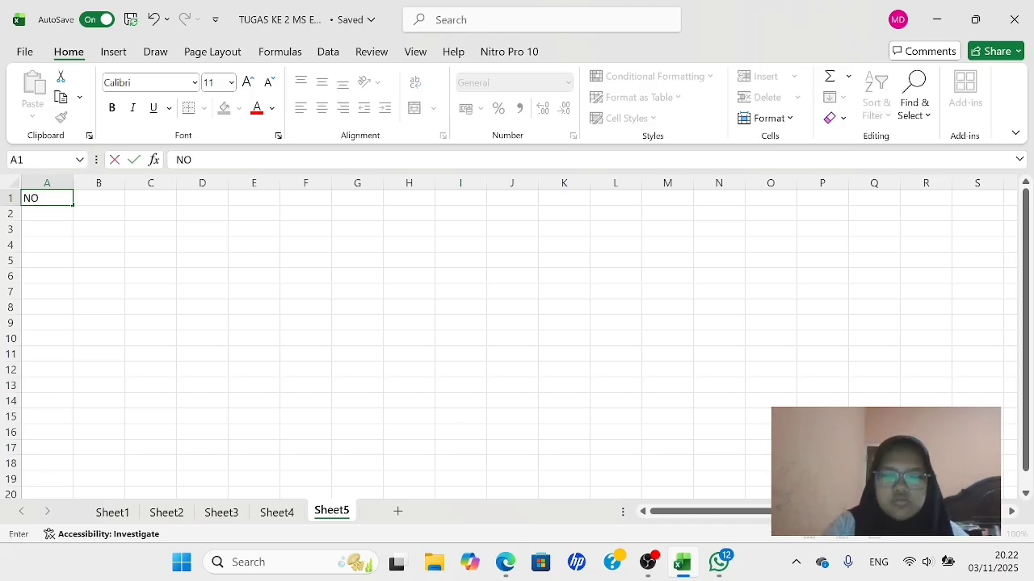
{"action": "key", "text": "Tab"}
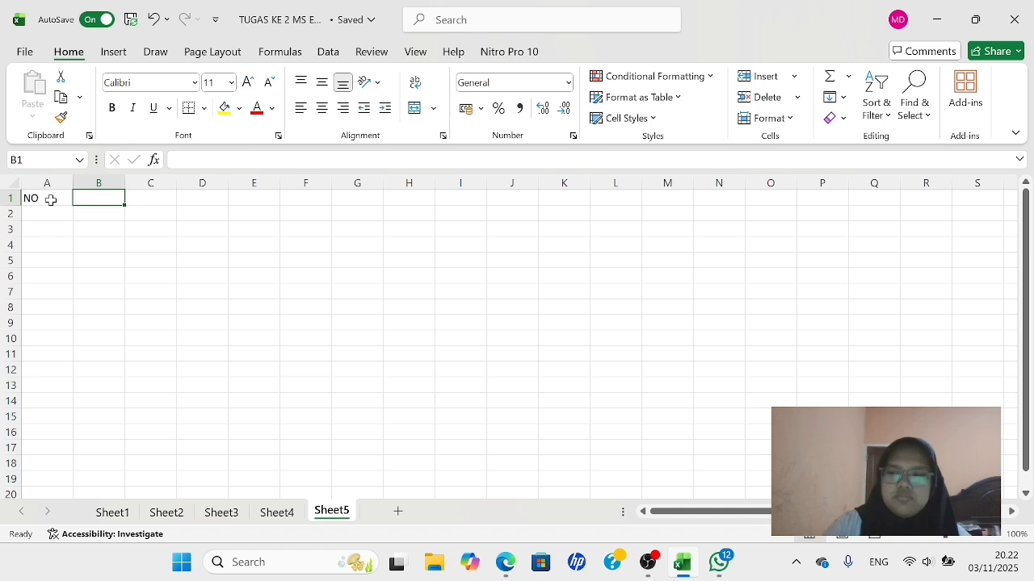
{"action": "type", "text": "NA"}
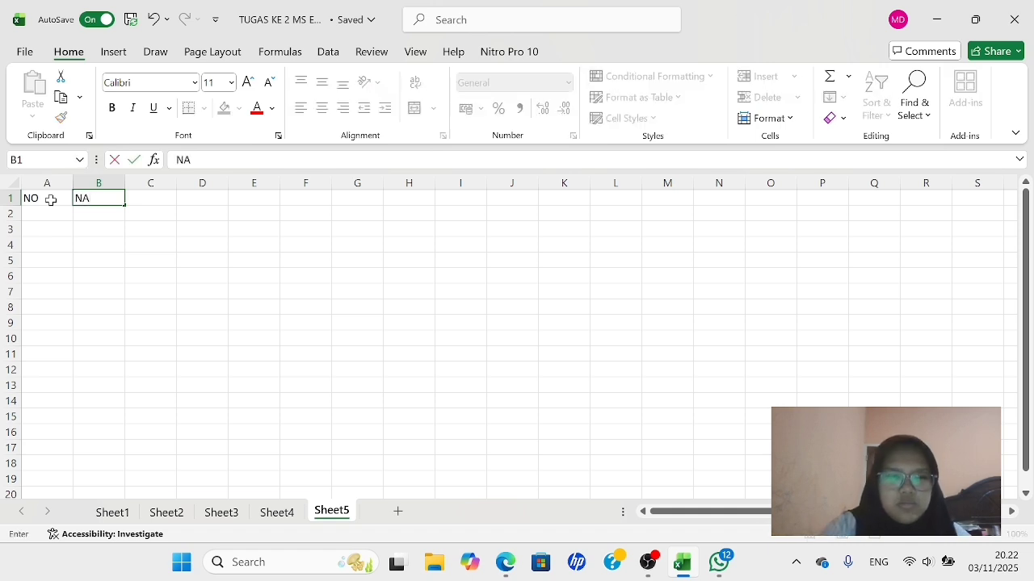
{"action": "type", "text": "MA MAHASISWA"}
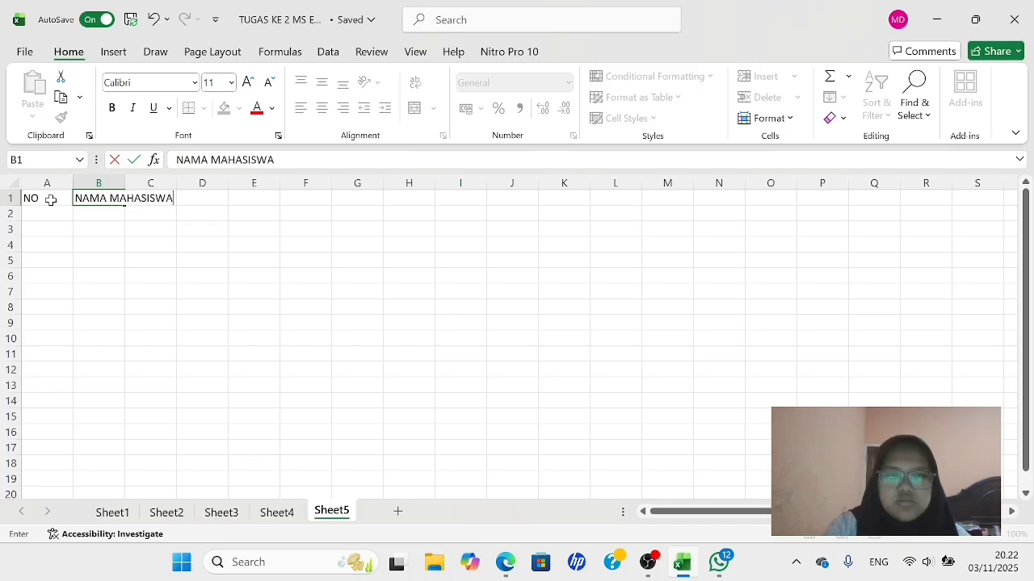
{"action": "key", "text": "Tab"}
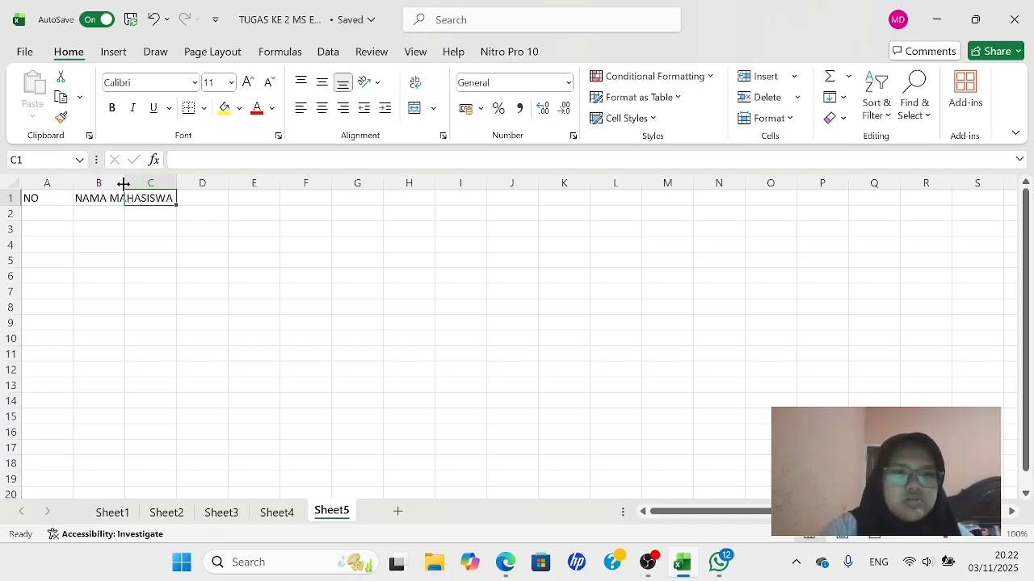
{"action": "left_click_drag", "start_coordinate": [123, 185], "coordinate": [188, 183]}
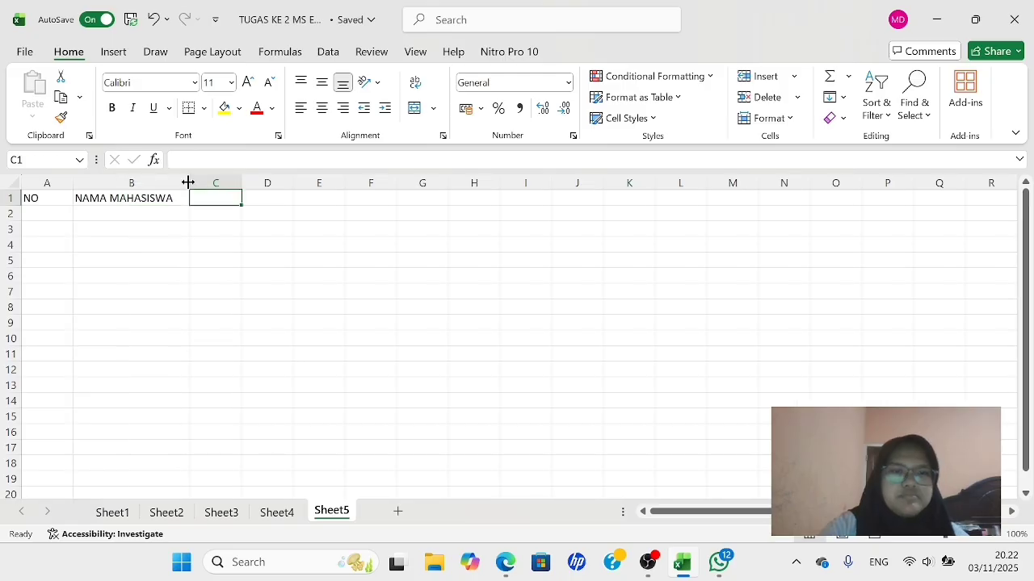
Enter the remaining table headers J_KEL, NILAI and KET in C1:E1
{"action": "type", "text": "J_KEL"}
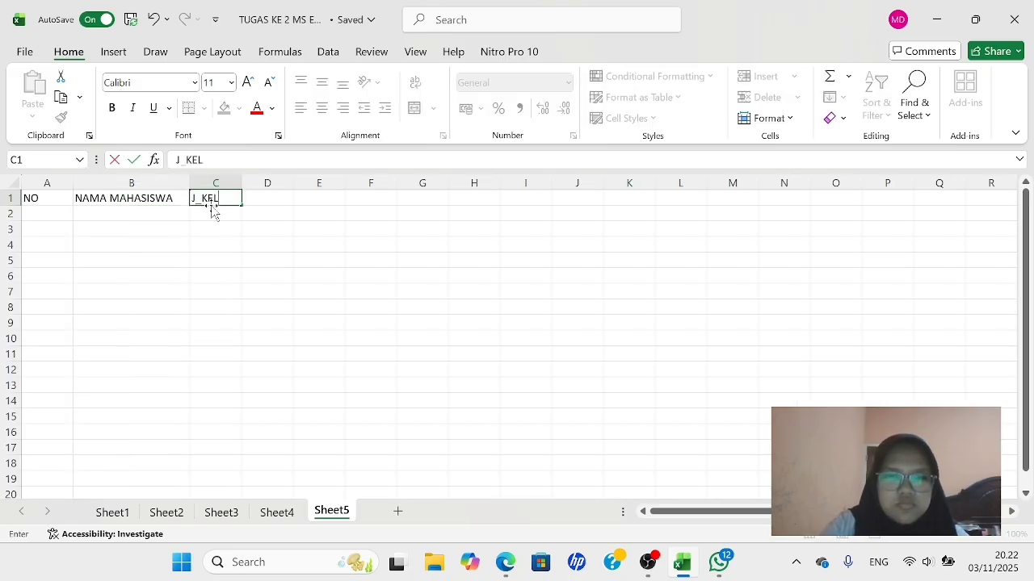
{"action": "key", "text": "Tab"}
{"action": "type", "text": "N"}
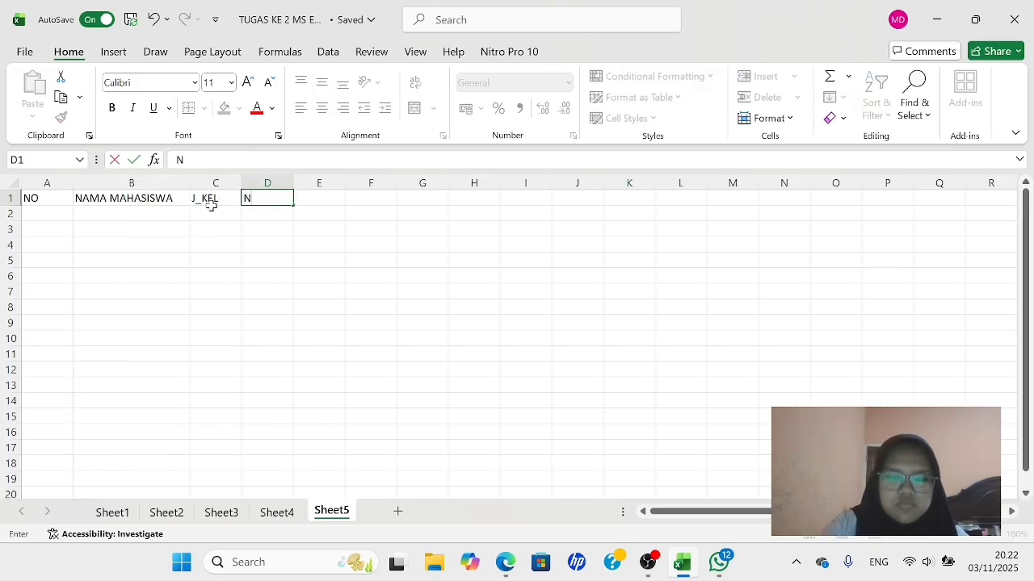
{"action": "key", "text": "Tab"}
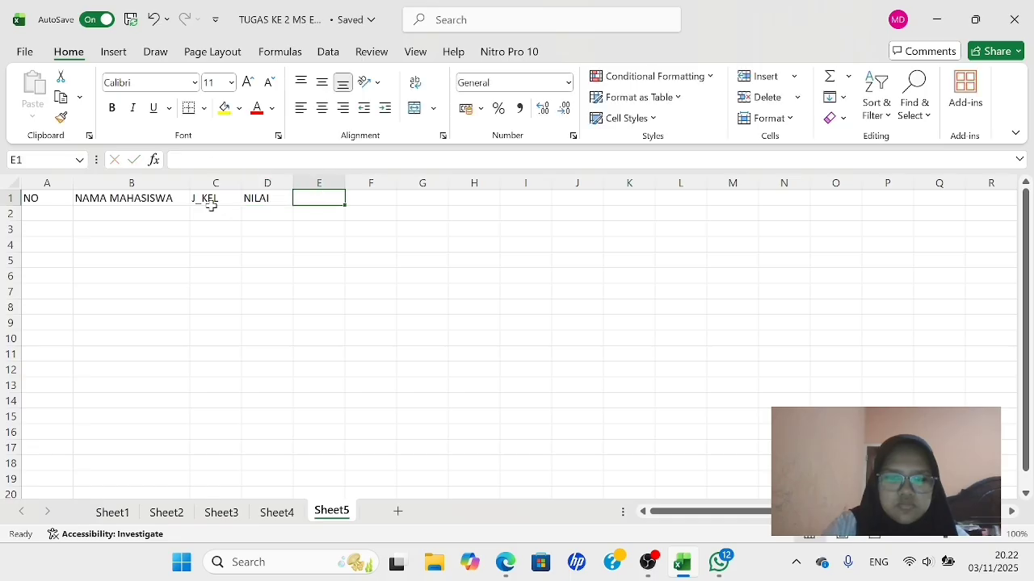
{"action": "type", "text": "KET"}
{"action": "key", "text": "Tab"}
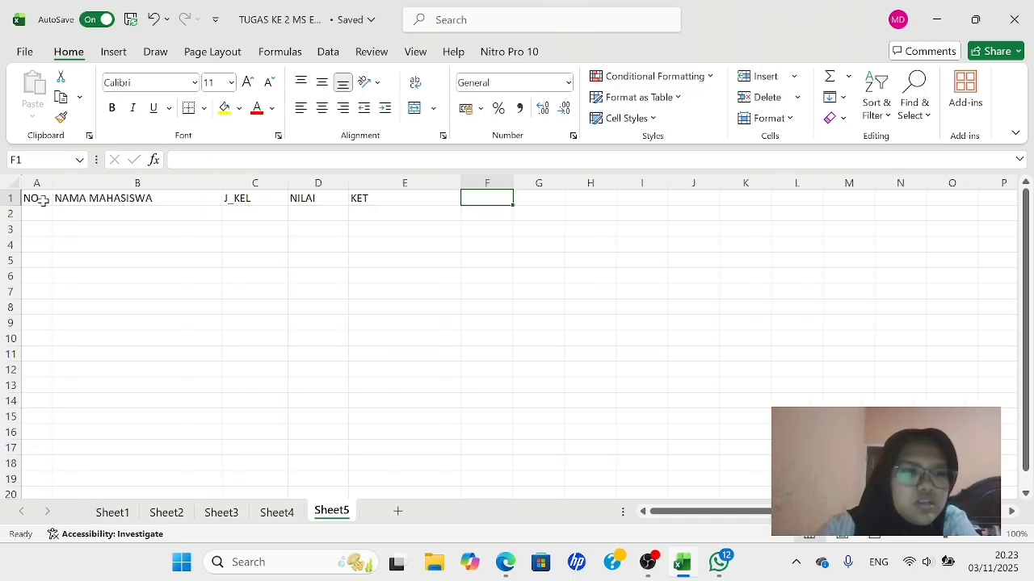
Format the header cells A1:E1 as bold, centred horizontally and vertically, with the standard light green fill
{"action": "left_click_drag", "start_coordinate": [31, 198], "coordinate": [426, 197]}
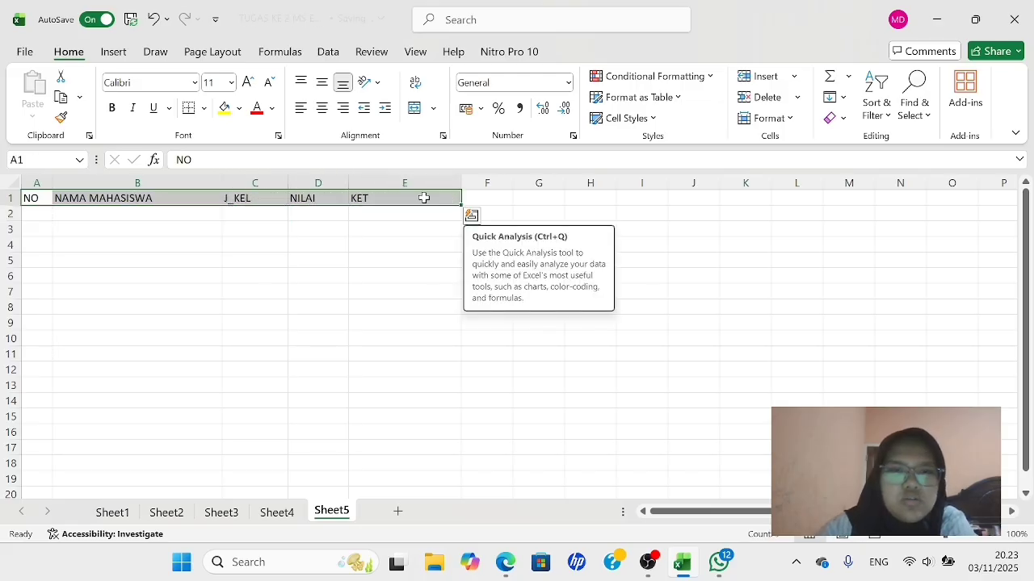
{"action": "left_click", "coordinate": [322, 109]}
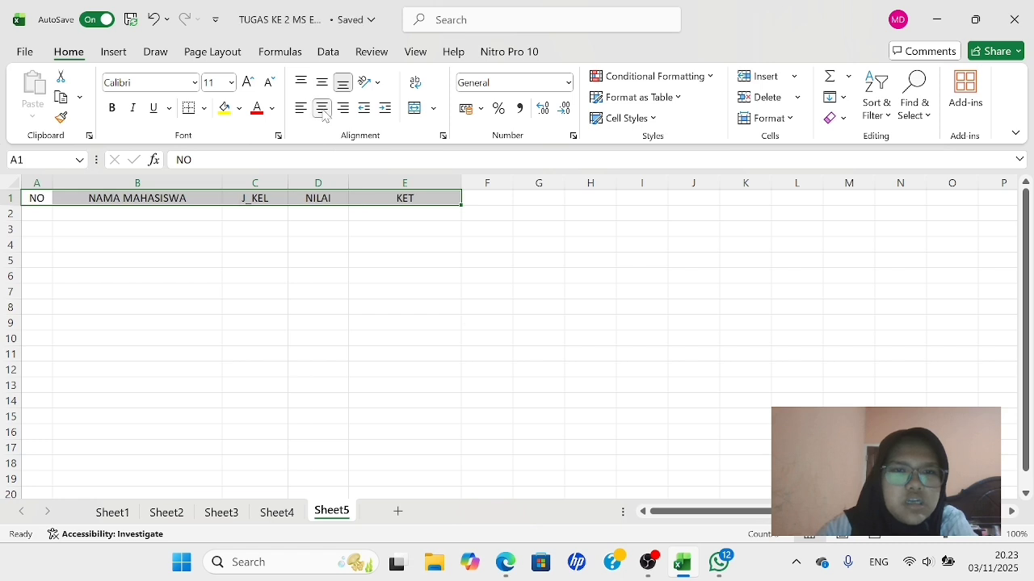
{"action": "left_click", "coordinate": [322, 85]}
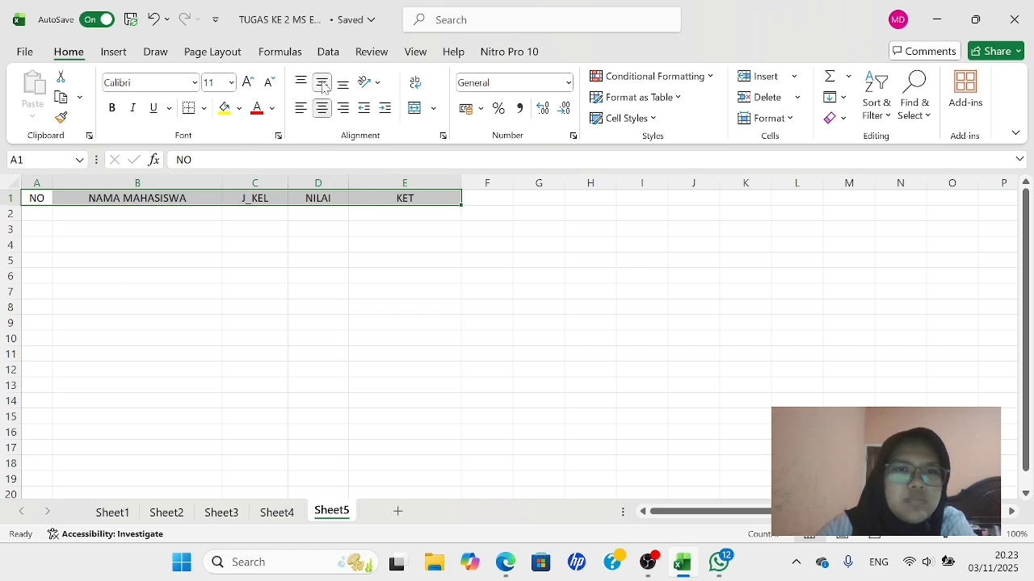
{"action": "left_click", "coordinate": [112, 108]}
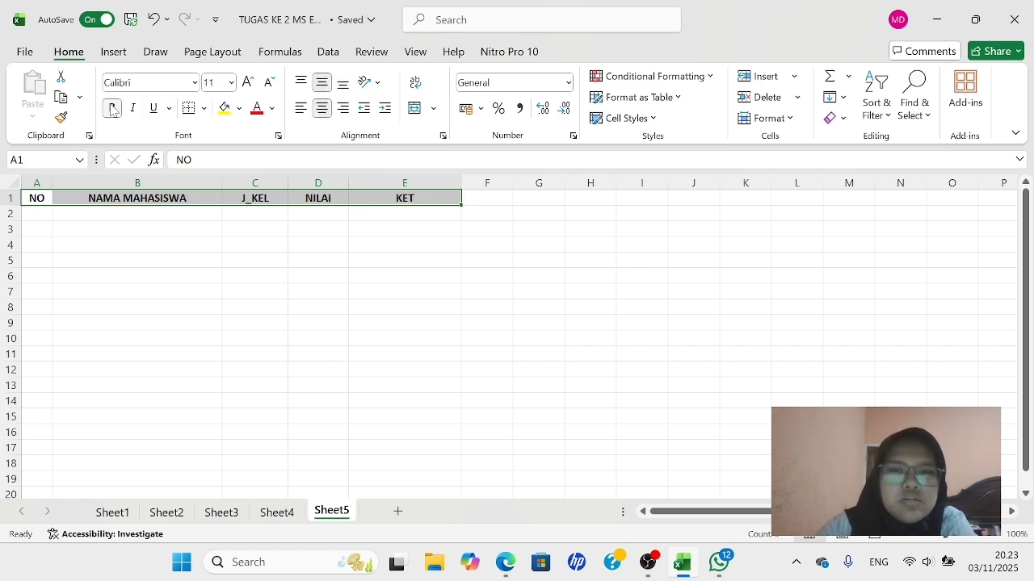
{"action": "left_click", "coordinate": [241, 108]}
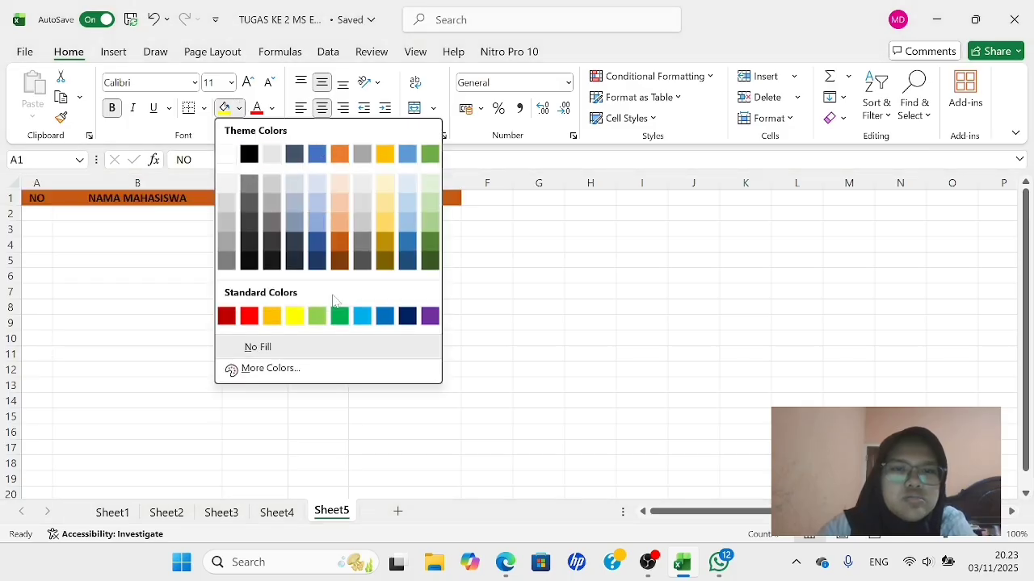
{"action": "left_click", "coordinate": [316, 316]}
Number the student rows 1 to 10 in A2:A11 of the NO column
{"action": "left_click", "coordinate": [40, 215]}
{"action": "type", "text": "1 2 3 4 5 6 7 "}
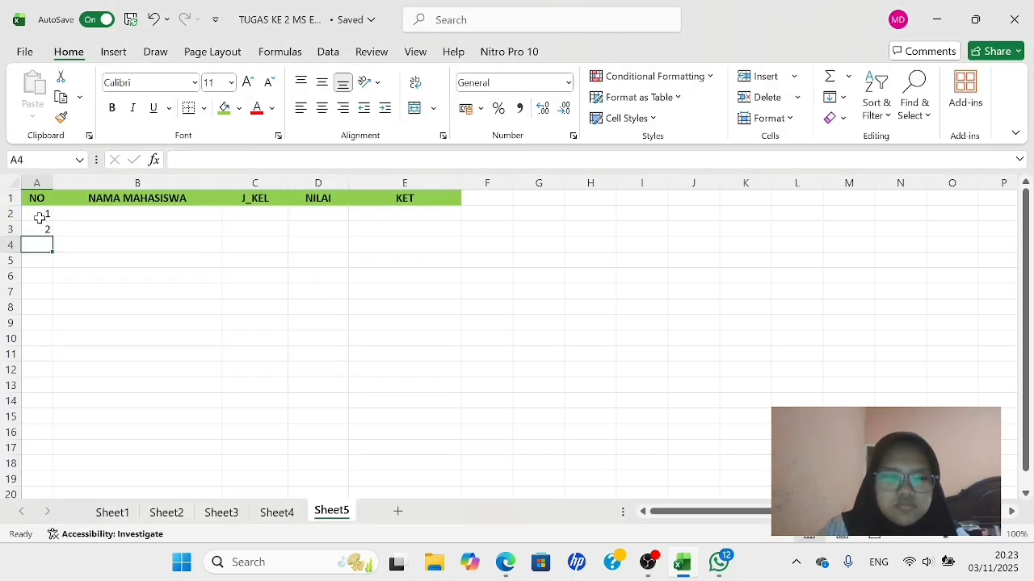
{"action": "type", "text": "8 9 10"}
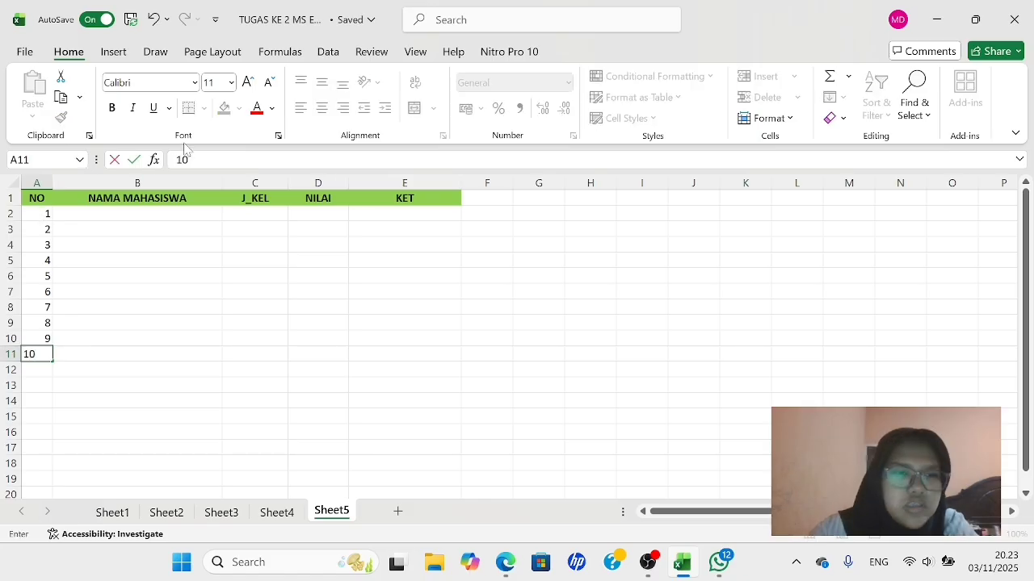
Enter the first four student names from the module table in B2:B5
{"action": "left_click", "coordinate": [140, 215]}
{"action": "type", "text": "Ahmad"}
{"action": "key", "text": "Return"}
{"action": "type", "text": "Mini"}
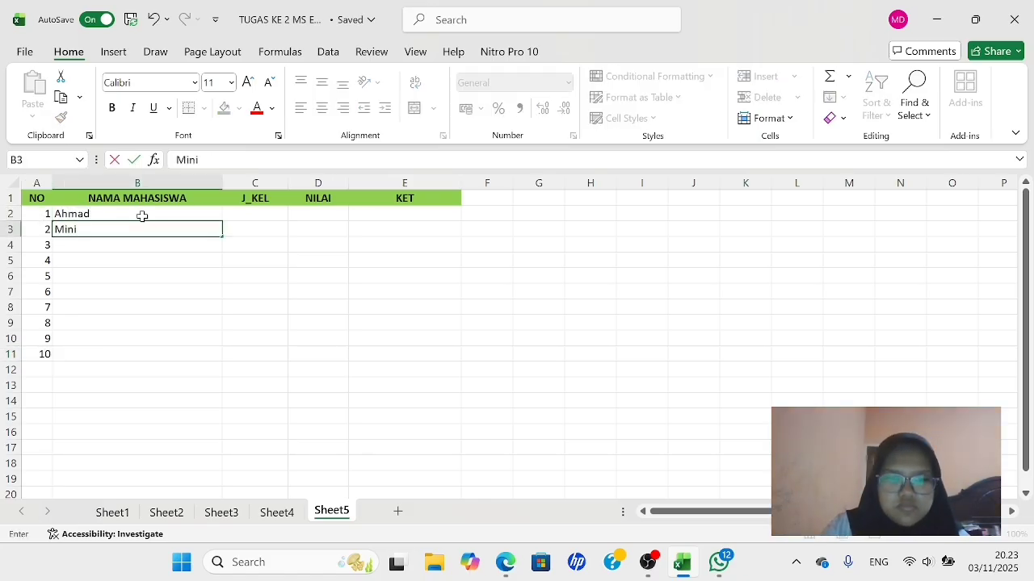
{"action": "type", "text": " Nurkhasanah"}
{"action": "key", "text": "Return"}
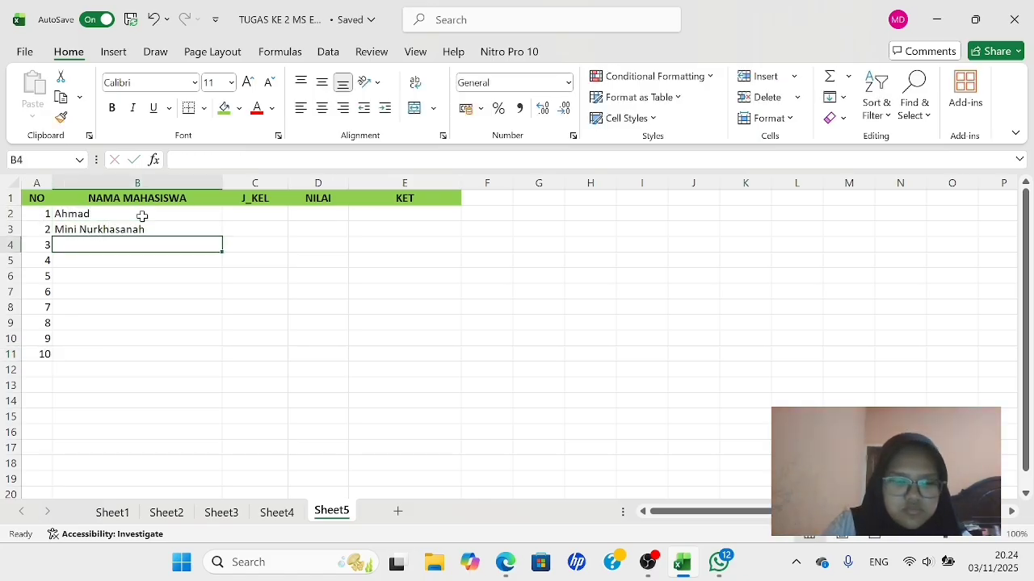
{"action": "type", "text": "Eka Riana"}
{"action": "key", "text": "Return"}
{"action": "type", "text": "Dwi Putri Ningsih"}
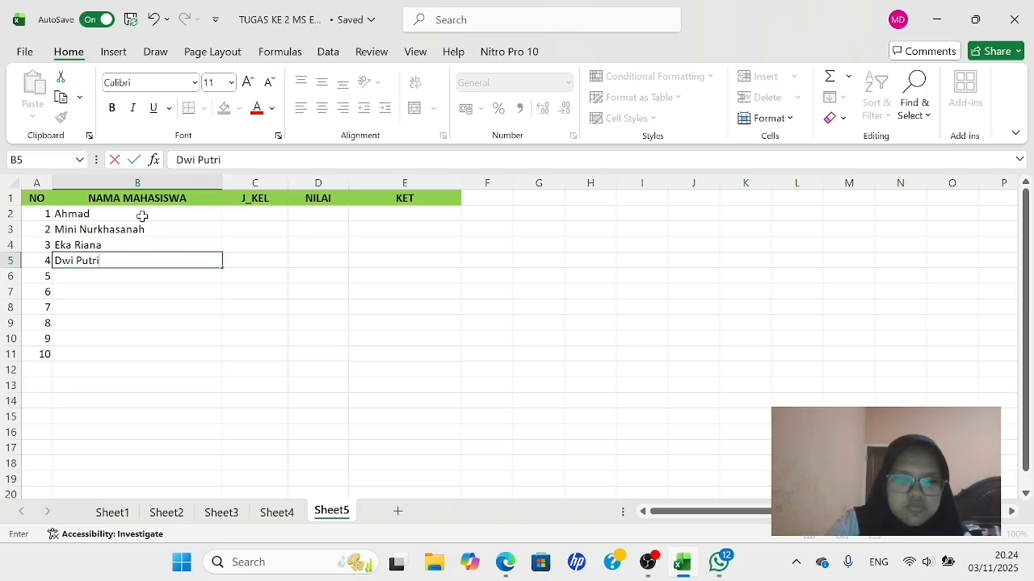
{"action": "key", "text": "Return"}
Enter the names of students 5 to 8 from the module table in B6:B9
{"action": "type", "text": "Hani El"}
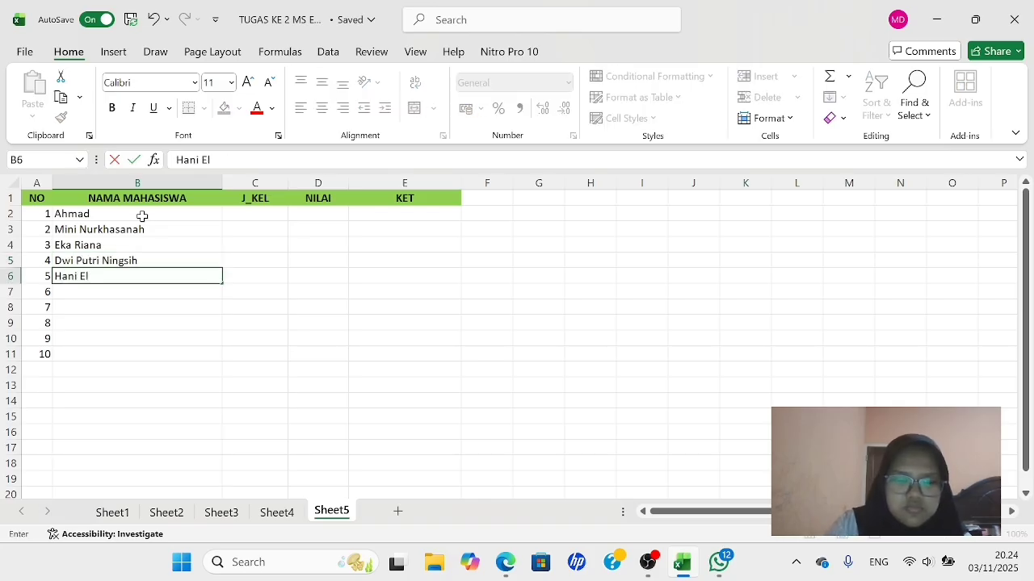
{"action": "type", "text": " Hazani"}
{"action": "key", "text": "Return"}
{"action": "type", "text": "Doni"}
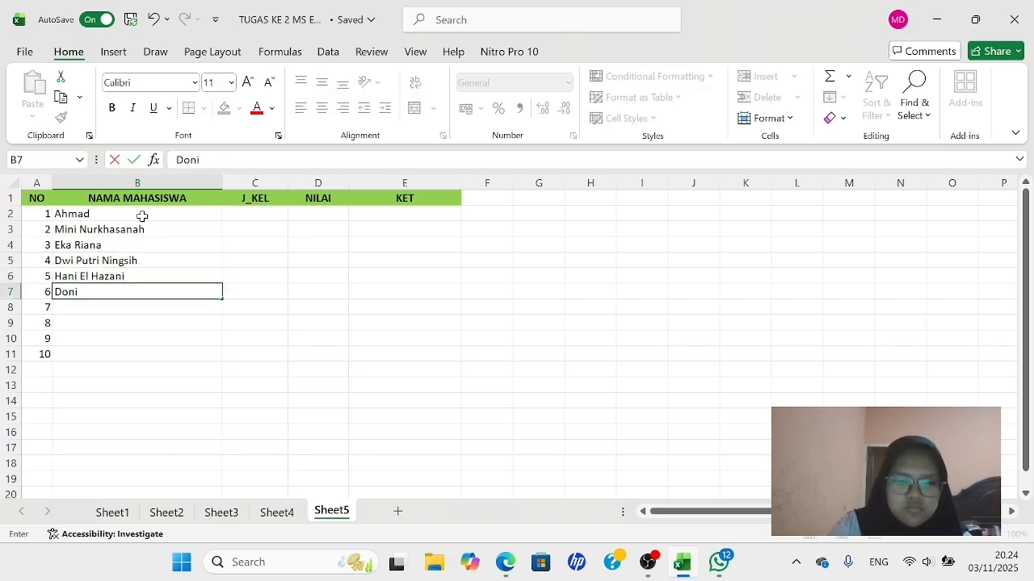
{"action": "type", "text": " Lumia"}
{"action": "key", "text": "Return"}
{"action": "type", "text": "Enal Saputra"}
{"action": "key", "text": "Return"}
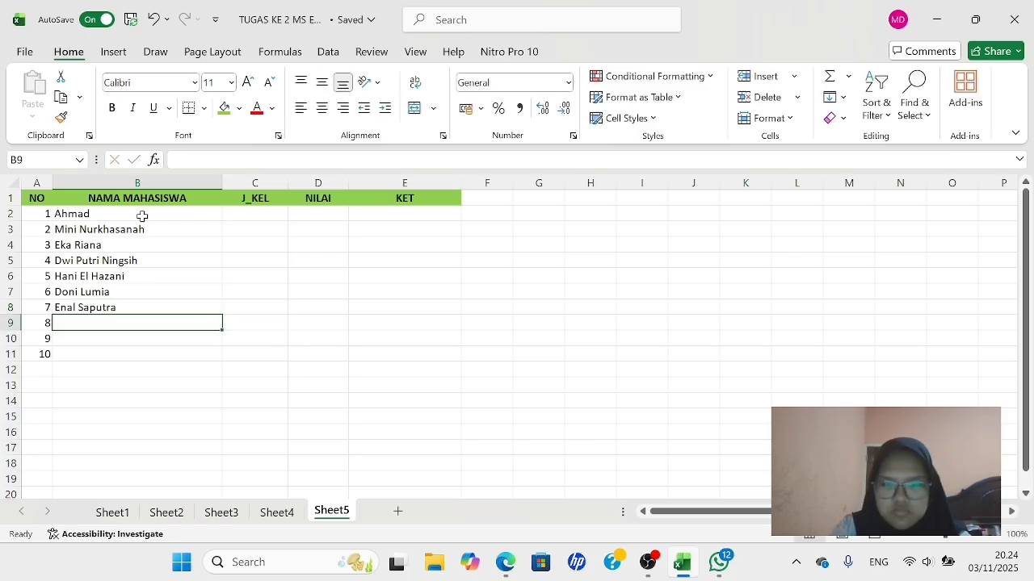
{"action": "type", "text": "Robert Alyswan"}
{"action": "key", "text": "Return"}
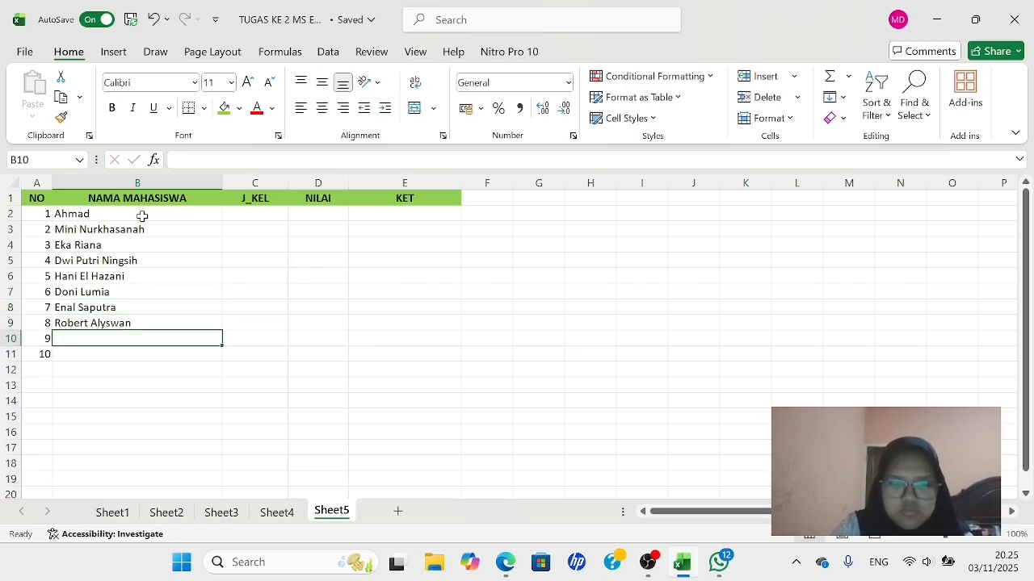
Enter the last two student names in B10:B11, correcting the text mistyped after the ninth name
{"action": "type", "text": "Hendi KurniaRsial"}
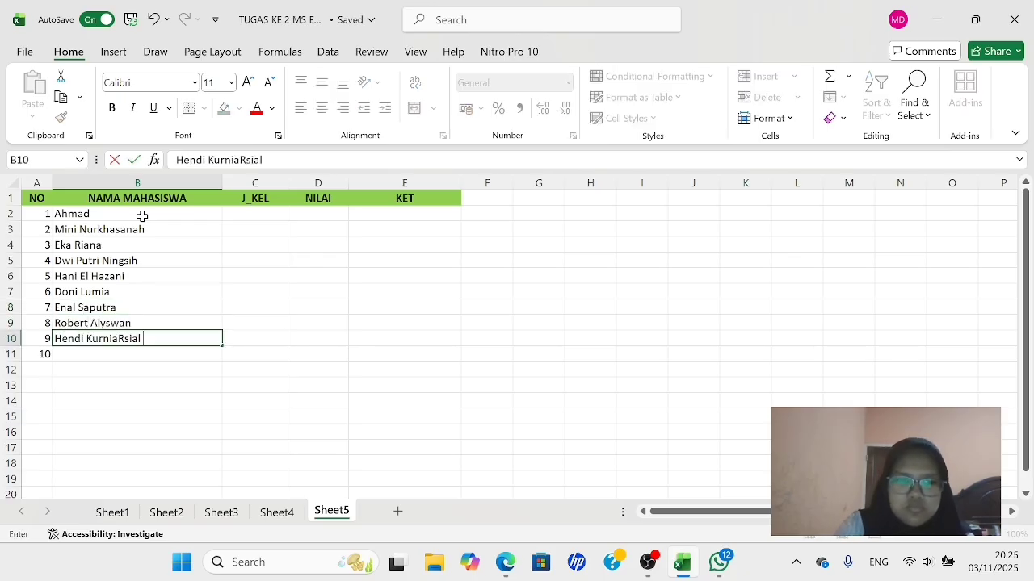
{"action": "key", "text": "BackSpace"}
{"action": "key", "text": "BackSpace"}
{"action": "key", "text": "BackSpace"}
{"action": "key", "text": "BackSpace"}
{"action": "key", "text": "BackSpace"}
{"action": "key", "text": "Return"}
{"action": "type", "text": "Risal Jaya"}
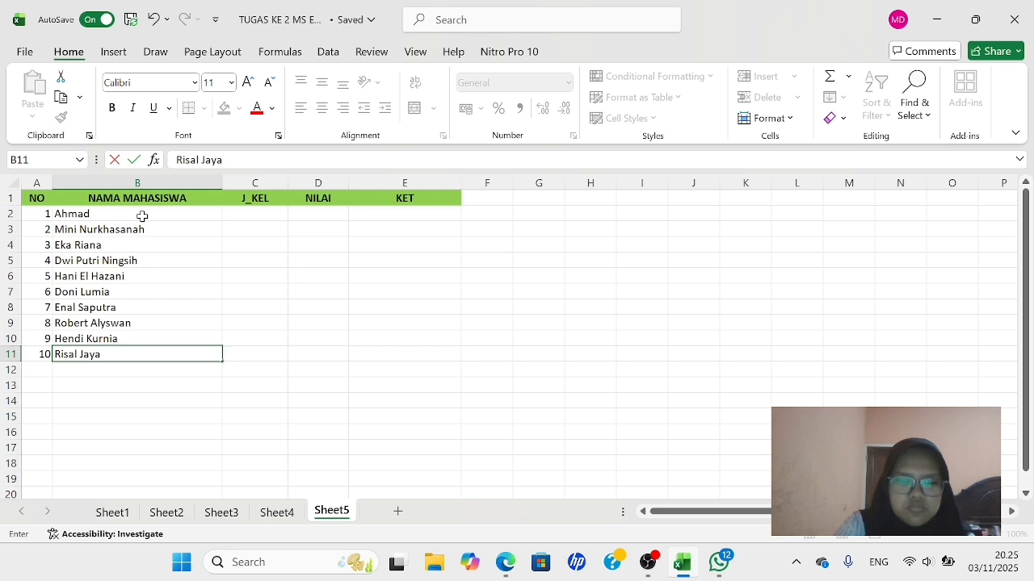
{"action": "type", "text": " Purnama"}
Enter the J_KEL gender codes for the first five students in C2:C6: L, P, P, P and P
{"action": "left_click", "coordinate": [261, 212]}
{"action": "type", "text": "L"}
{"action": "key", "text": "Return"}
{"action": "type", "text": "P"}
{"action": "key", "text": "Return"}
{"action": "type", "text": "P"}
{"action": "key", "text": "Return"}
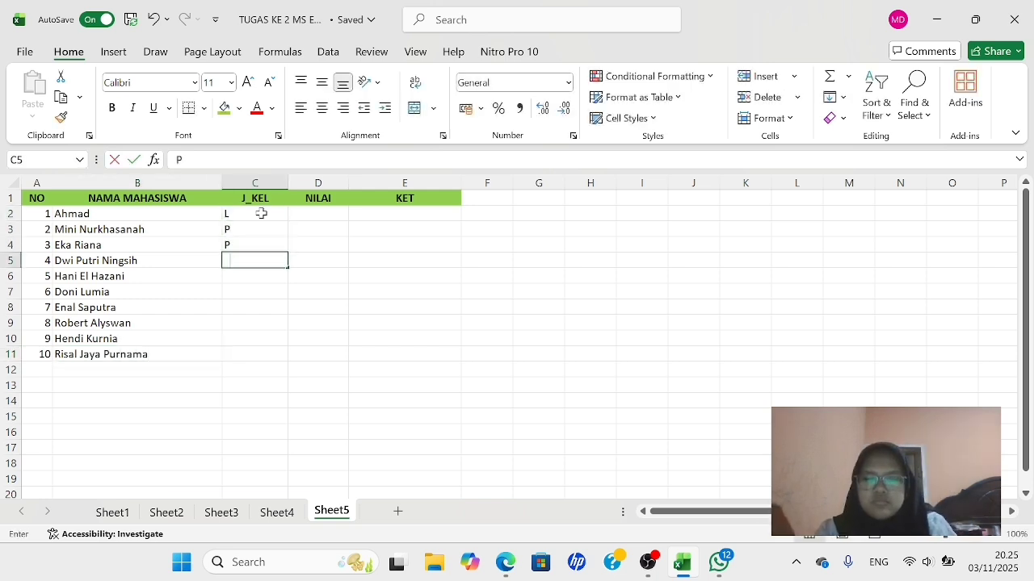
{"action": "key", "text": "Return"}
{"action": "type", "text": "P"}
{"action": "key", "text": "Return"}
Enter the gender code L for each of the last five students in C7:C11
{"action": "type", "text": "L"}
{"action": "key", "text": "Return"}
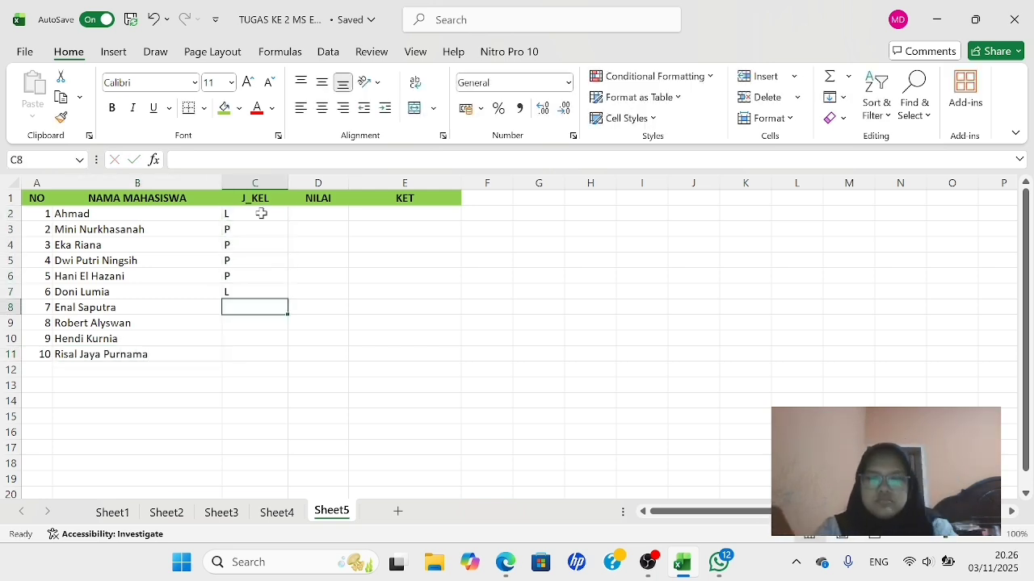
{"action": "type", "text": "L"}
{"action": "key", "text": "Return"}
{"action": "type", "text": "L"}
{"action": "key", "text": "Return"}
{"action": "type", "text": "L"}
{"action": "key", "text": "Return"}
{"action": "type", "text": "L"}
{"action": "left_click", "coordinate": [324, 215]}
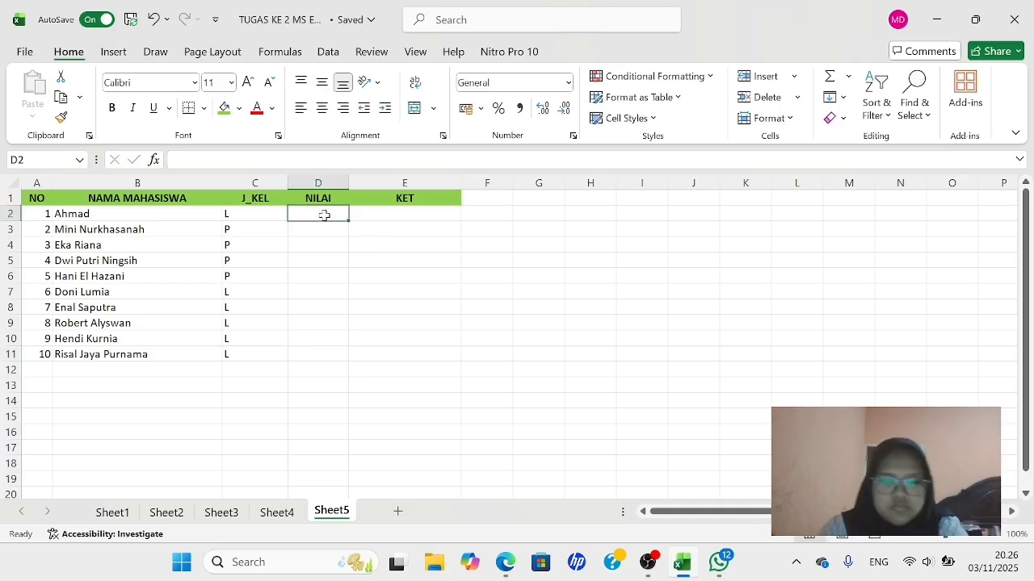
Enter the NILAI scores for the first five students in D2:D6: 75, 70, 80, 74 and 76
{"action": "type", "text": "75"}
{"action": "key", "text": "Return"}
{"action": "type", "text": "70"}
{"action": "key", "text": "Return"}
{"action": "type", "text": "80"}
{"action": "key", "text": "Return"}
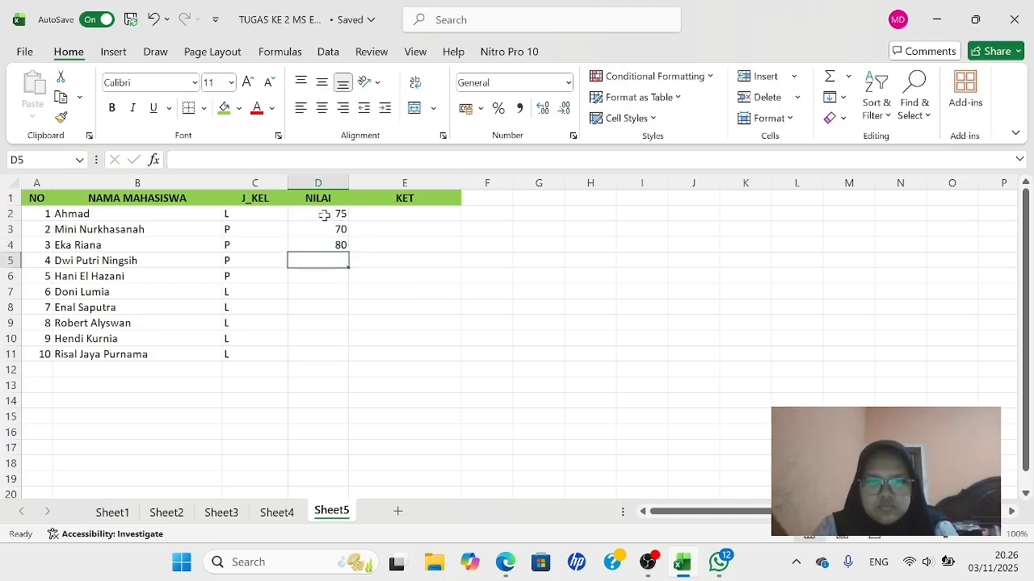
{"action": "type", "text": "74"}
{"action": "key", "text": "Return"}
{"action": "type", "text": "76"}
{"action": "key", "text": "Return"}
Enter the NILAI scores for the last five students in D7:D11: 73, 80, 60, 61 and 90
{"action": "type", "text": "73"}
{"action": "key", "text": "Return"}
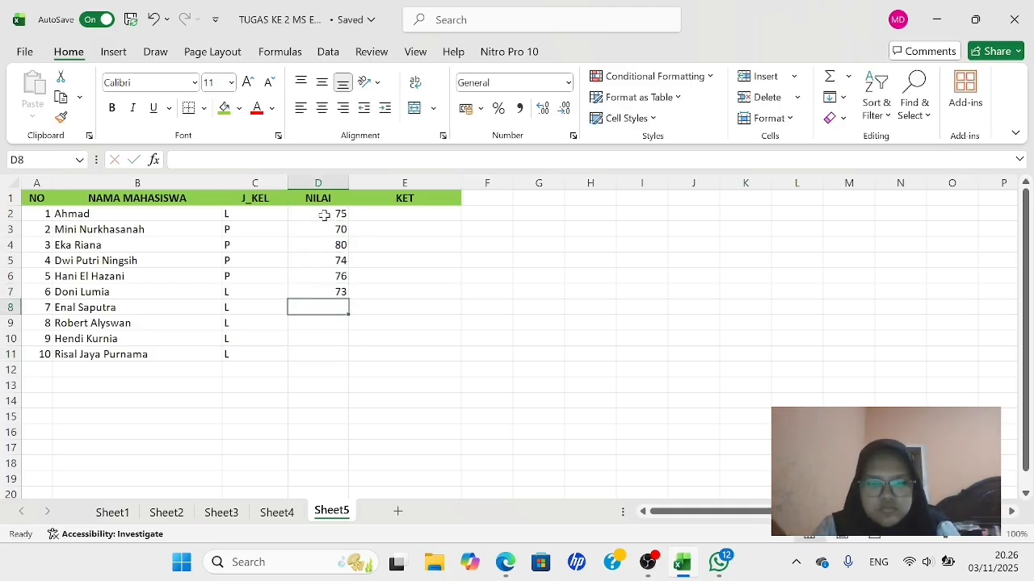
{"action": "type", "text": "80"}
{"action": "key", "text": "Return"}
{"action": "type", "text": "60"}
{"action": "key", "text": "Return"}
{"action": "type", "text": "61"}
{"action": "key", "text": "Return"}
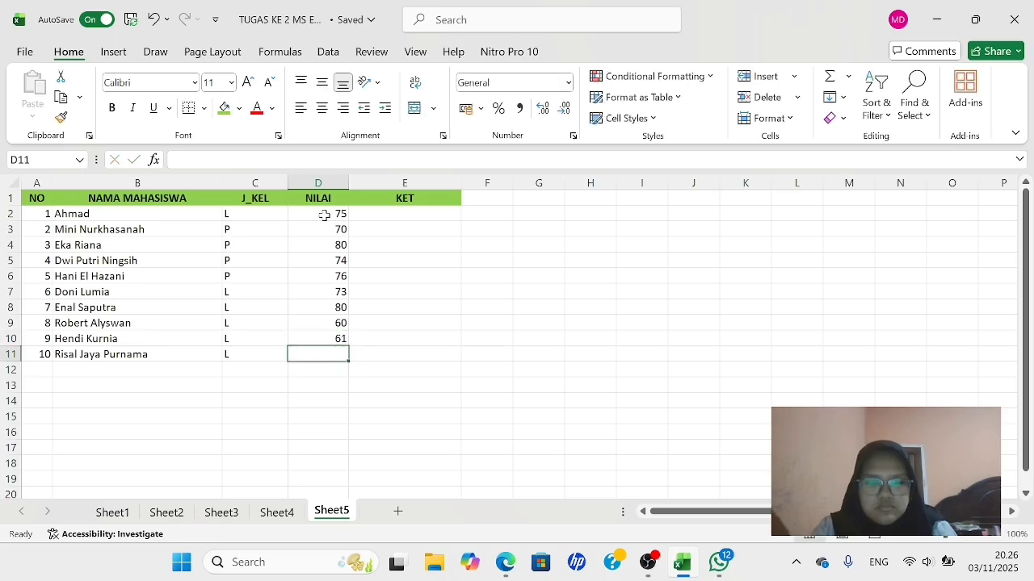
{"action": "type", "text": "90"}
{"action": "key", "text": "Return"}
Fill the KET column from E11 up to E7 with LULUS, TIDAK LULUS, TIDAK LULUS, LULUS and TIDAK LULUS
{"action": "key", "text": "Up"}
{"action": "key", "text": "Right"}
{"action": "type", "text": "LULUS"}
{"action": "key", "text": "Up"}
{"action": "type", "text": "T"}
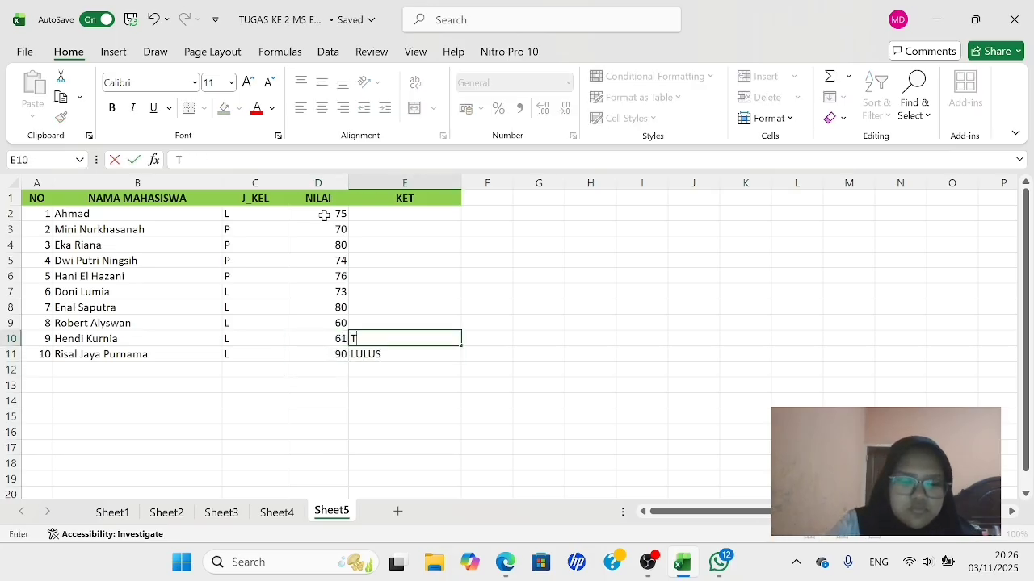
{"action": "type", "text": "IDAK LULUS"}
{"action": "key", "text": "Up"}
{"action": "type", "text": "TIDAK L"}
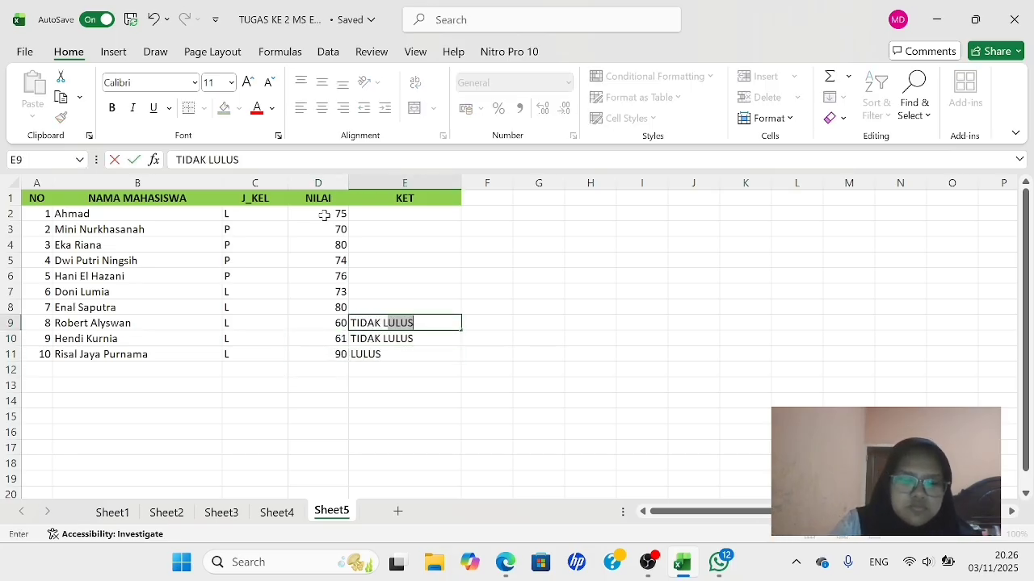
{"action": "key", "text": "Up"}
{"action": "type", "text": "L"}
{"action": "key", "text": "Up"}
{"action": "type", "text": "TID"}
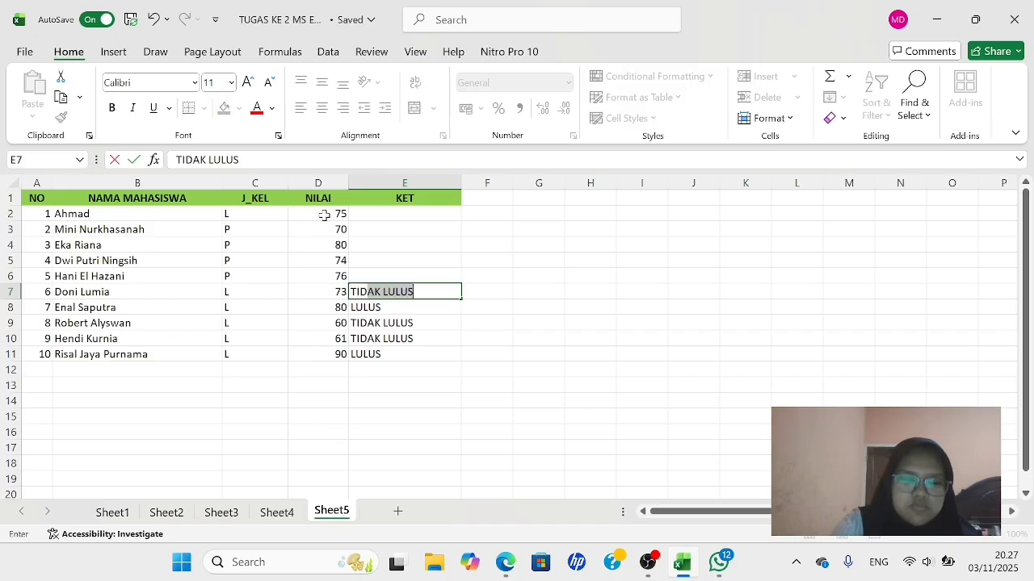
{"action": "type", "text": "AK LULUS"}
{"action": "key", "text": "Up"}
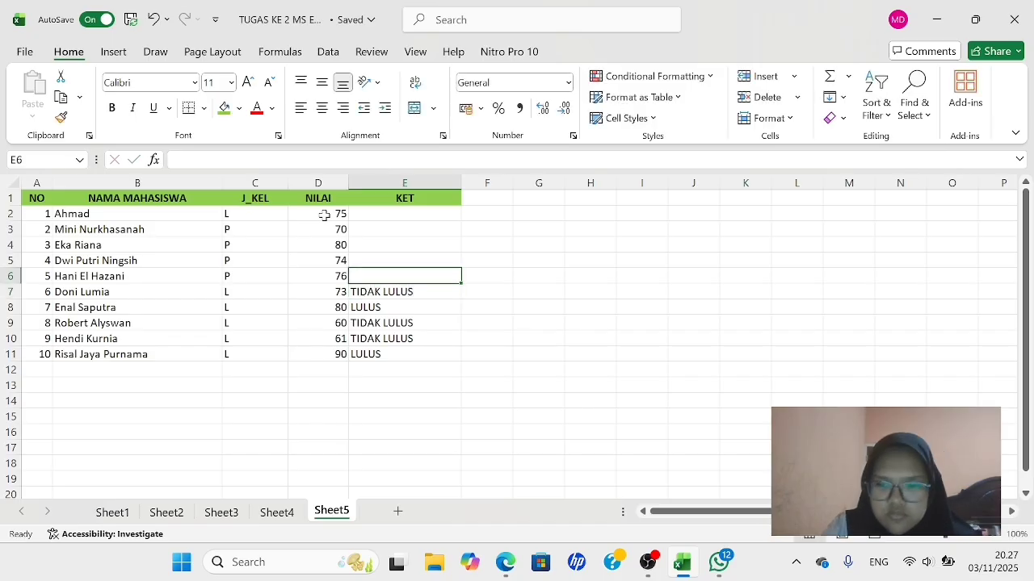
Fill the KET column from E6 up to E2 with LULUS, TIDAK LULUS, LULUS, TIDAK LULUS and LULUS
{"action": "type", "text": "L"}
{"action": "key", "text": "Up"}
{"action": "type", "text": "T"}
{"action": "key", "text": "Up"}
{"action": "type", "text": "L"}
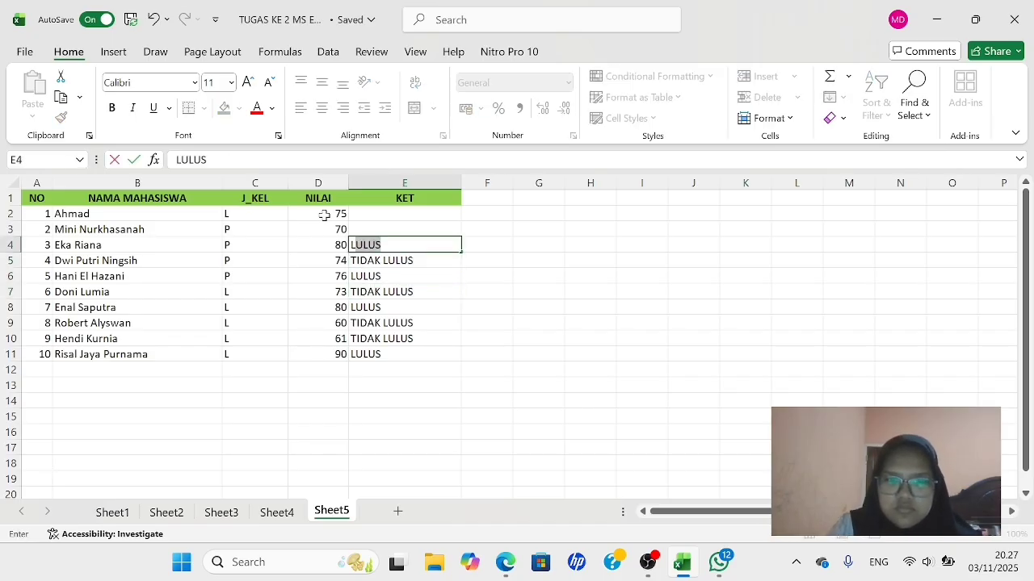
{"action": "key", "text": "Up"}
{"action": "type", "text": "T"}
{"action": "key", "text": "Up"}
{"action": "type", "text": "L"}
{"action": "left_click", "coordinate": [492, 244]}
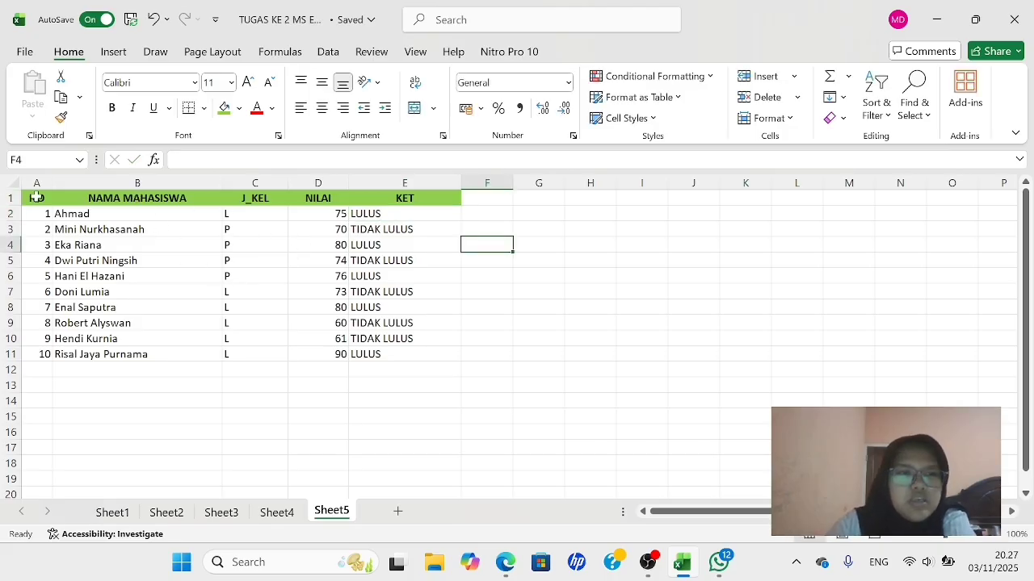
Apply All Borders to the student grade table in A1:E11
{"action": "left_click_drag", "start_coordinate": [36, 198], "coordinate": [431, 353]}
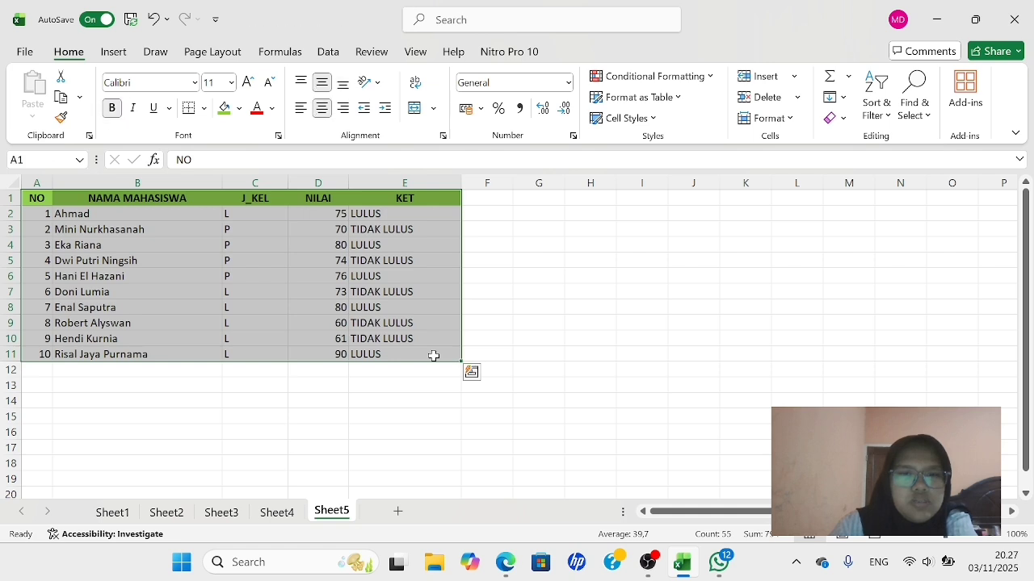
{"action": "left_click", "coordinate": [203, 108]}
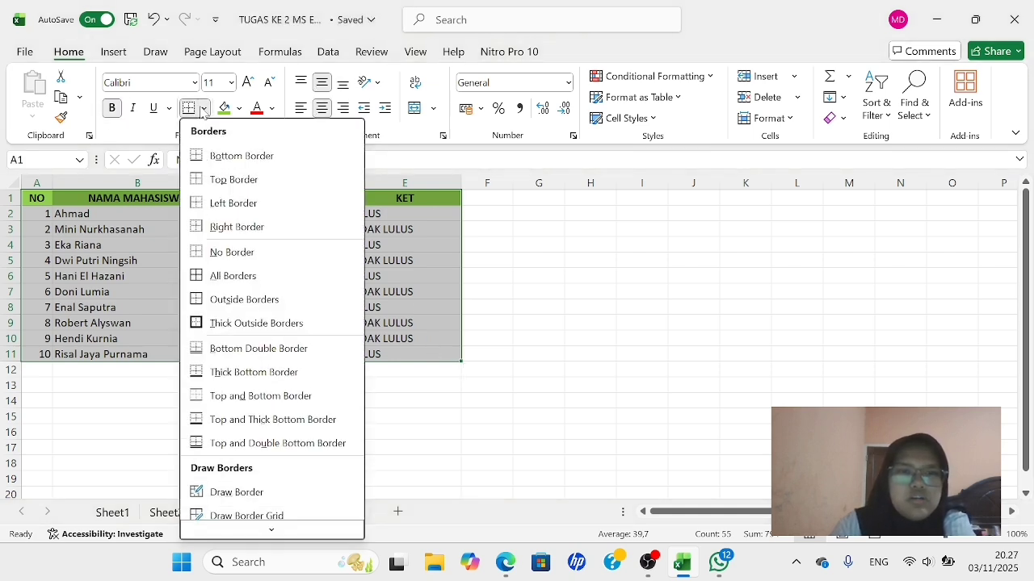
{"action": "left_click", "coordinate": [232, 276]}
{"action": "left_click", "coordinate": [255, 416]}
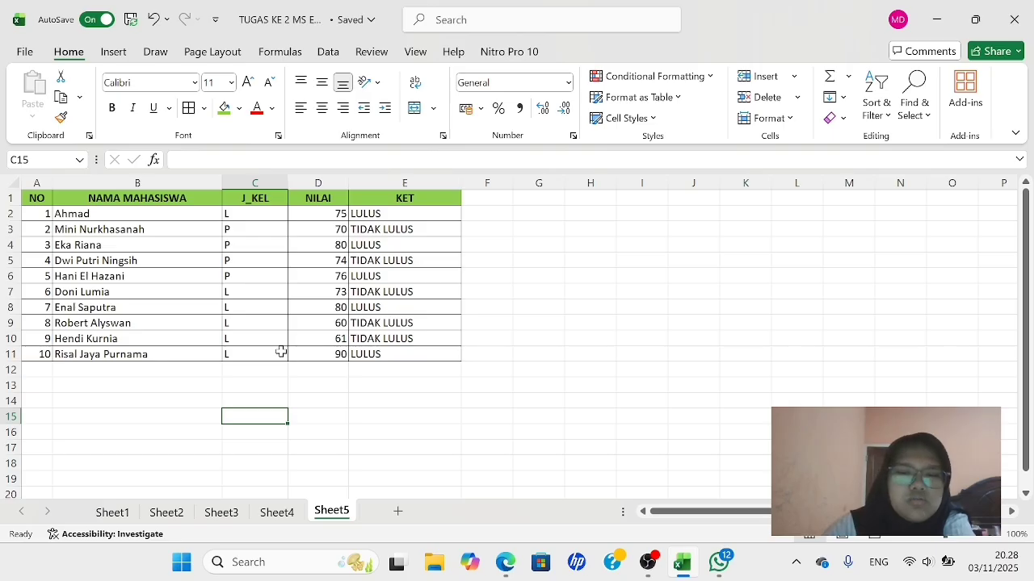
Merge and center cells A13:C13 below the grade table
{"action": "scroll", "coordinate": [280, 352], "scroll_direction": "down", "scroll_amount": 2}
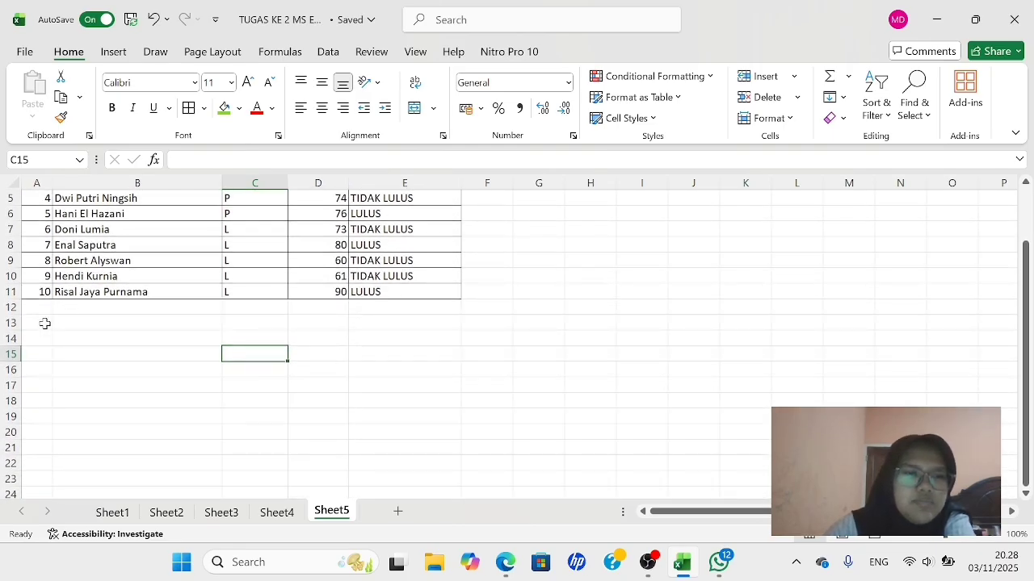
{"action": "left_click", "coordinate": [46, 323]}
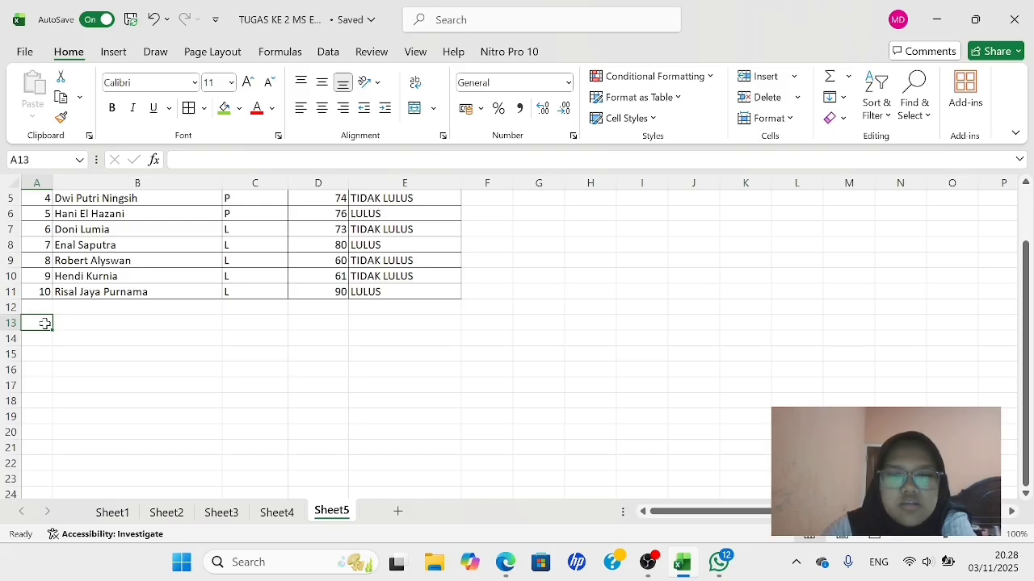
{"action": "left_click_drag", "start_coordinate": [45, 323], "coordinate": [214, 336]}
{"action": "left_click", "coordinate": [214, 336]}
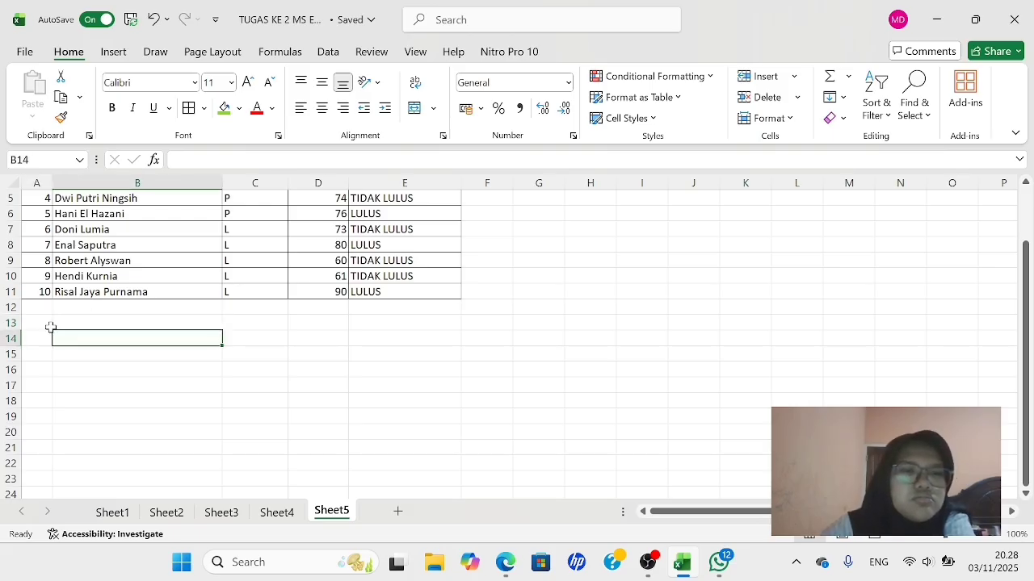
{"action": "left_click_drag", "start_coordinate": [45, 324], "coordinate": [240, 326]}
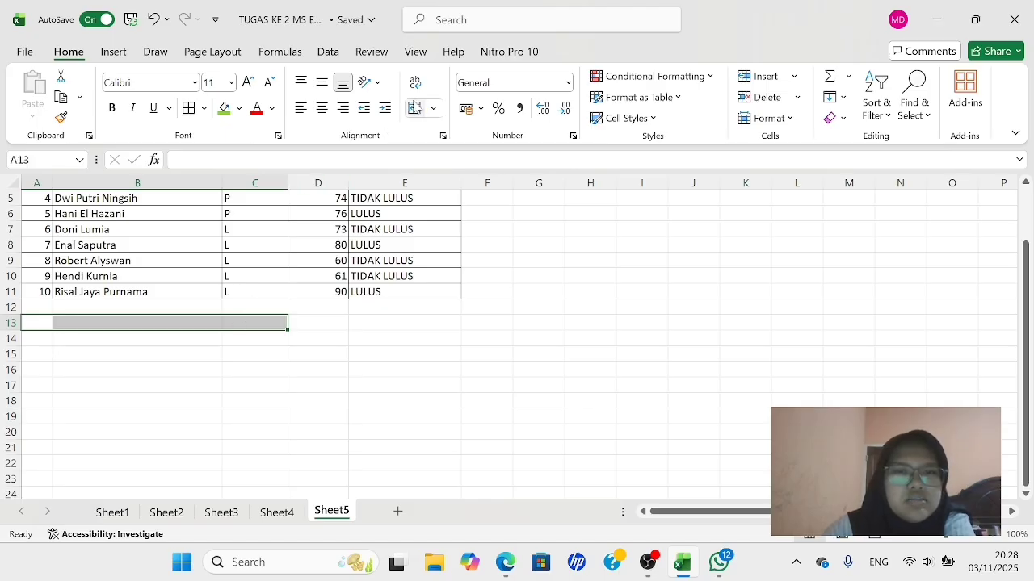
{"action": "left_click", "coordinate": [415, 107]}
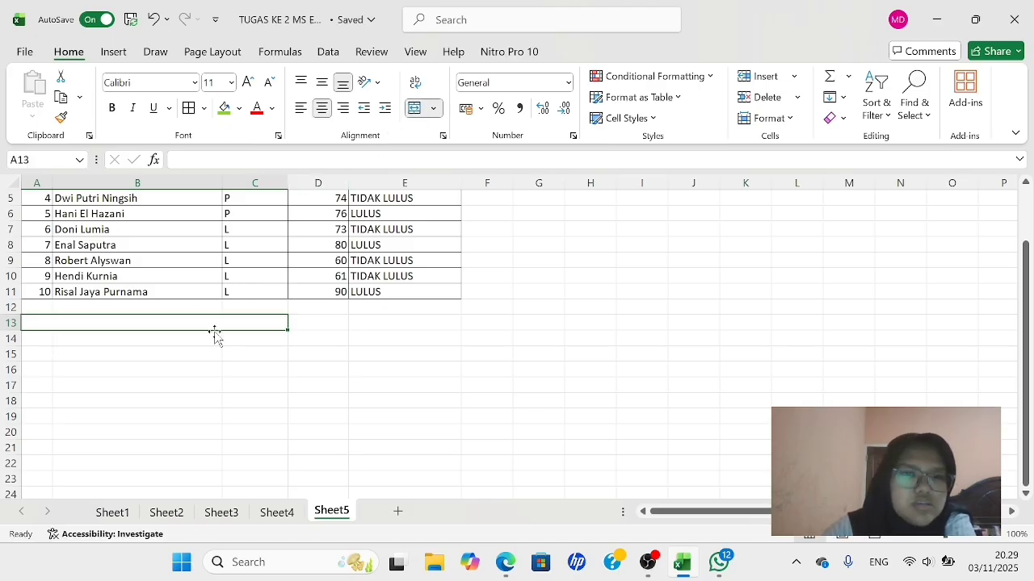
Merge and center A14:C14 and A15:C15, each row as its own merged cell
{"action": "left_click", "coordinate": [42, 344]}
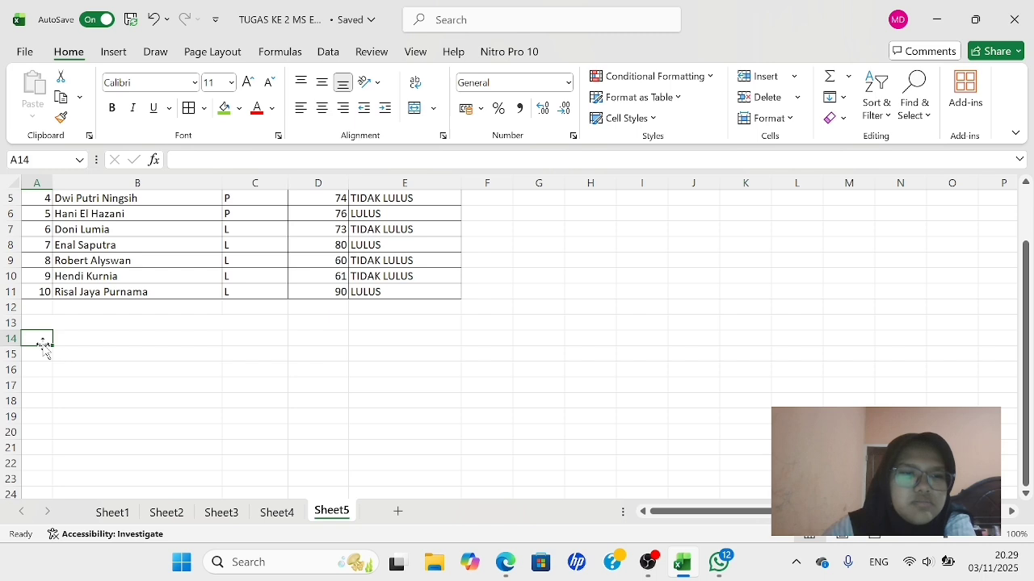
{"action": "left_click_drag", "start_coordinate": [34, 338], "coordinate": [293, 338]}
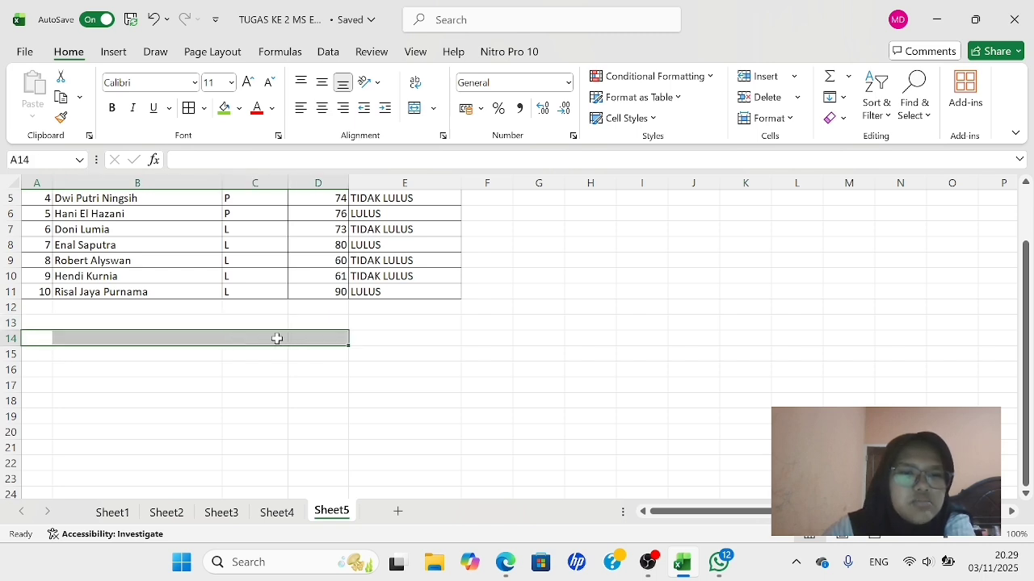
{"action": "double_click", "coordinate": [37, 339]}
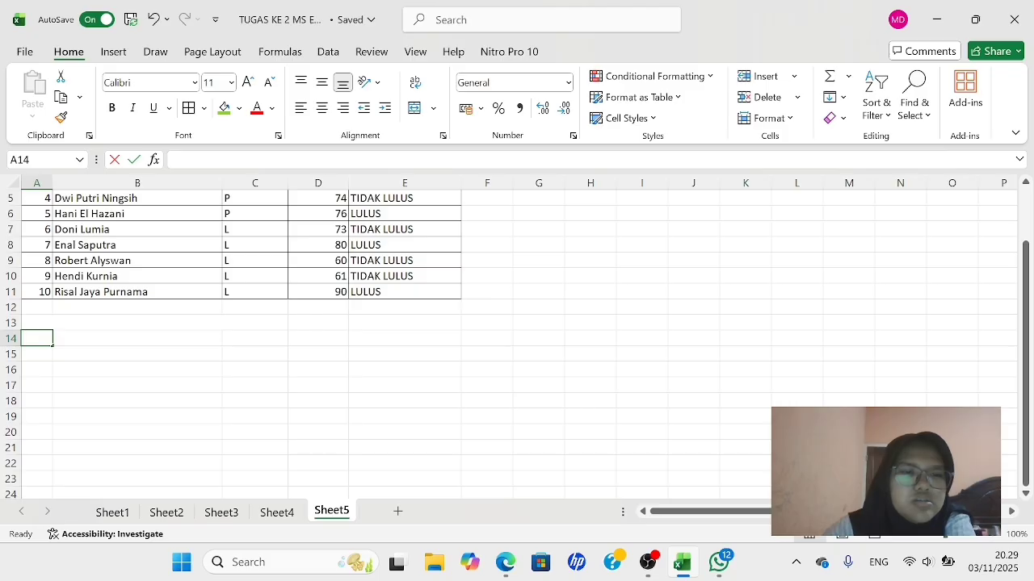
{"action": "key", "text": "Escape"}
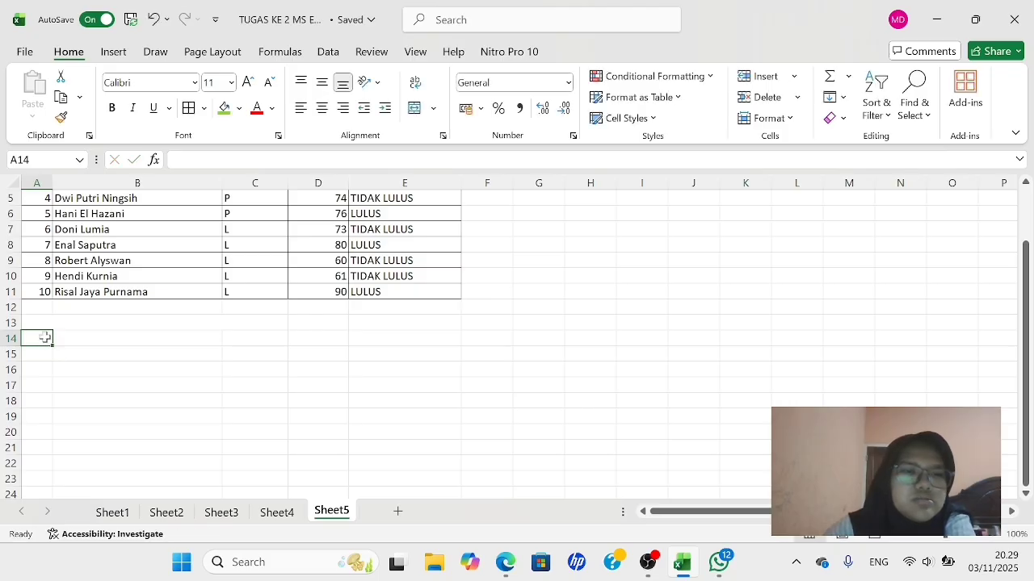
{"action": "left_click_drag", "start_coordinate": [45, 338], "coordinate": [278, 335]}
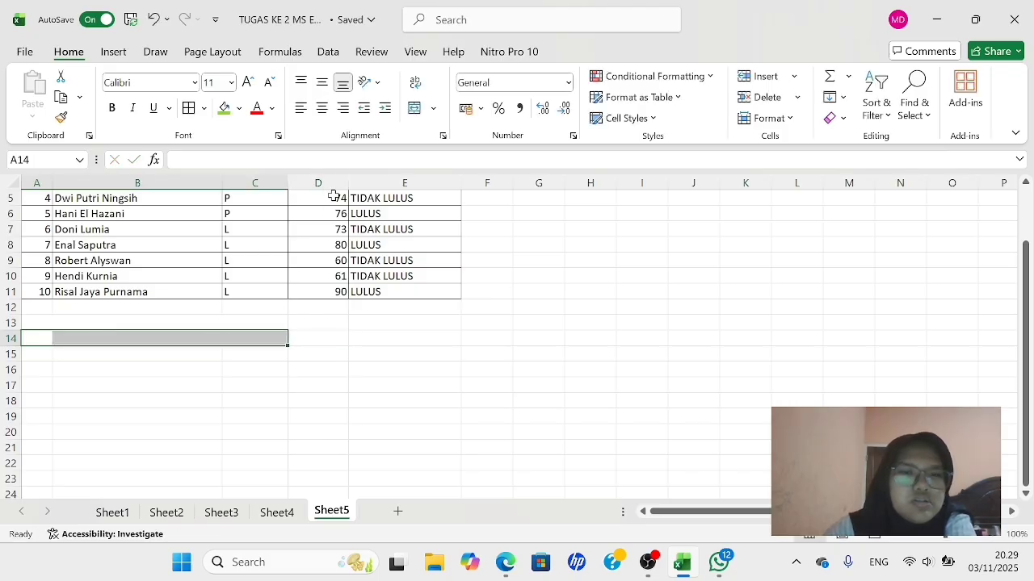
{"action": "left_click", "coordinate": [414, 108]}
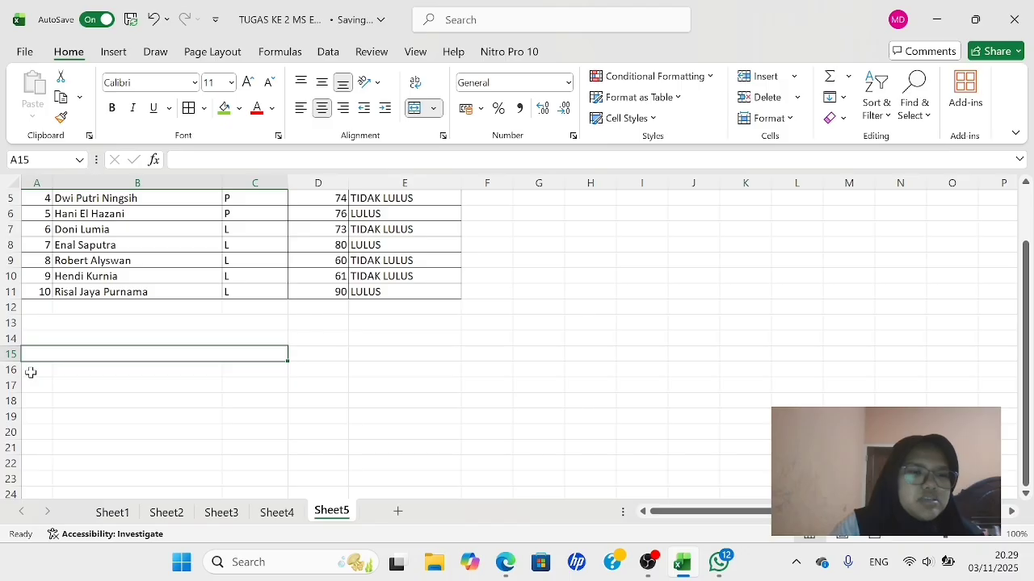
Merge and center A16:C16 and A17:C17 as two separate merged rows
{"action": "left_click_drag", "start_coordinate": [30, 369], "coordinate": [260, 368]}
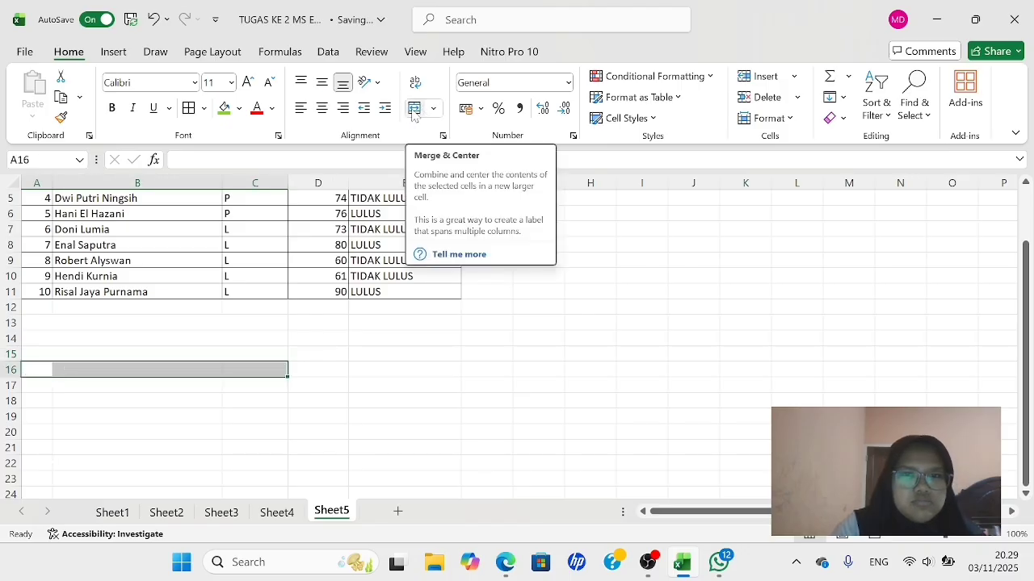
{"action": "left_click", "coordinate": [414, 107]}
{"action": "left_click", "coordinate": [107, 389]}
{"action": "left_click_drag", "start_coordinate": [32, 387], "coordinate": [234, 386]}
{"action": "left_click", "coordinate": [410, 113]}
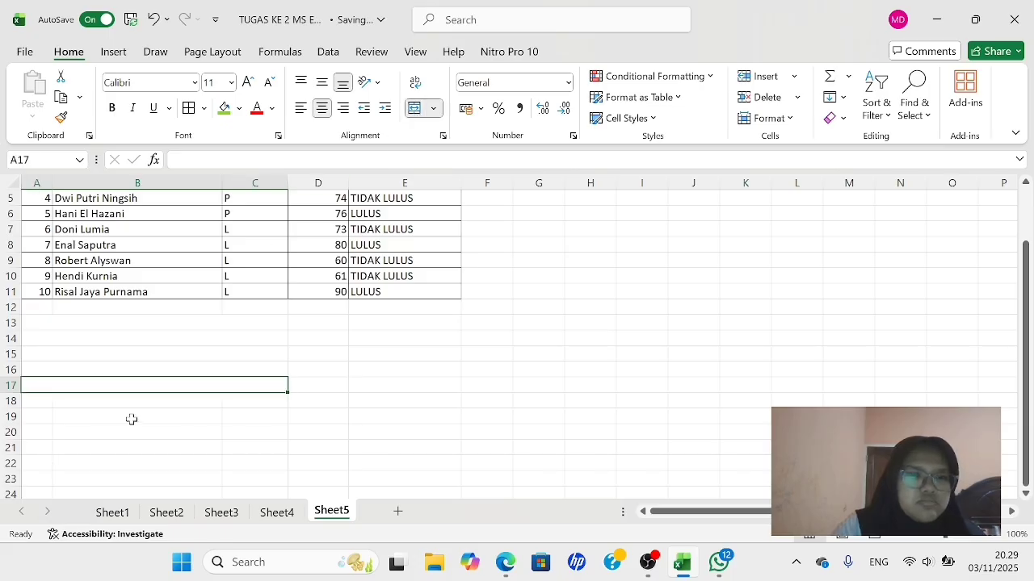
Merge and center A18:C18 and A19:C19 as two separate merged rows
{"action": "left_click_drag", "start_coordinate": [40, 399], "coordinate": [242, 405]}
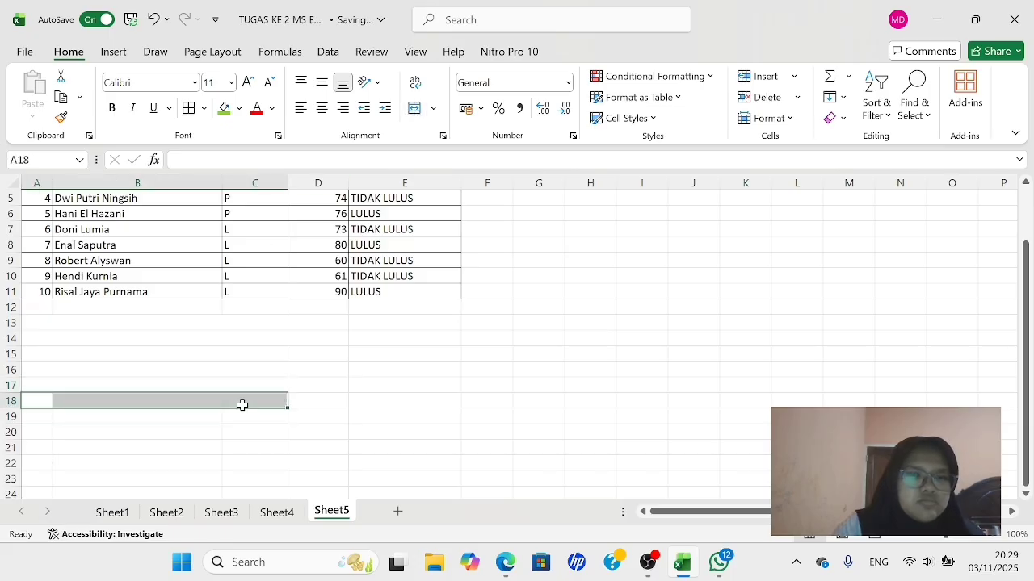
{"action": "left_click", "coordinate": [415, 108]}
{"action": "left_click_drag", "start_coordinate": [31, 416], "coordinate": [274, 416]}
{"action": "left_click", "coordinate": [414, 110]}
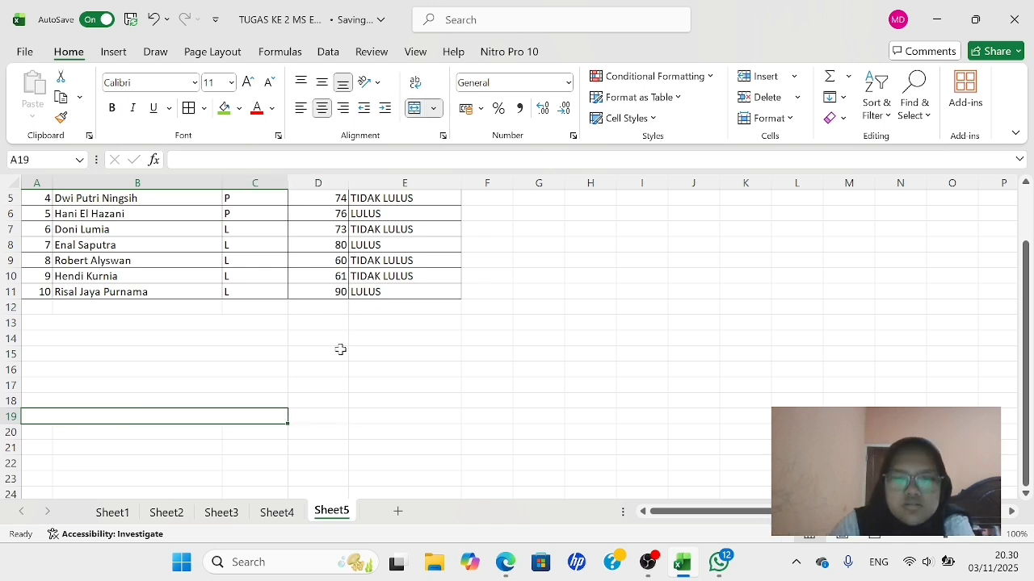
Apply All Borders to the summary block A13:D19
{"action": "left_click", "coordinate": [336, 402]}
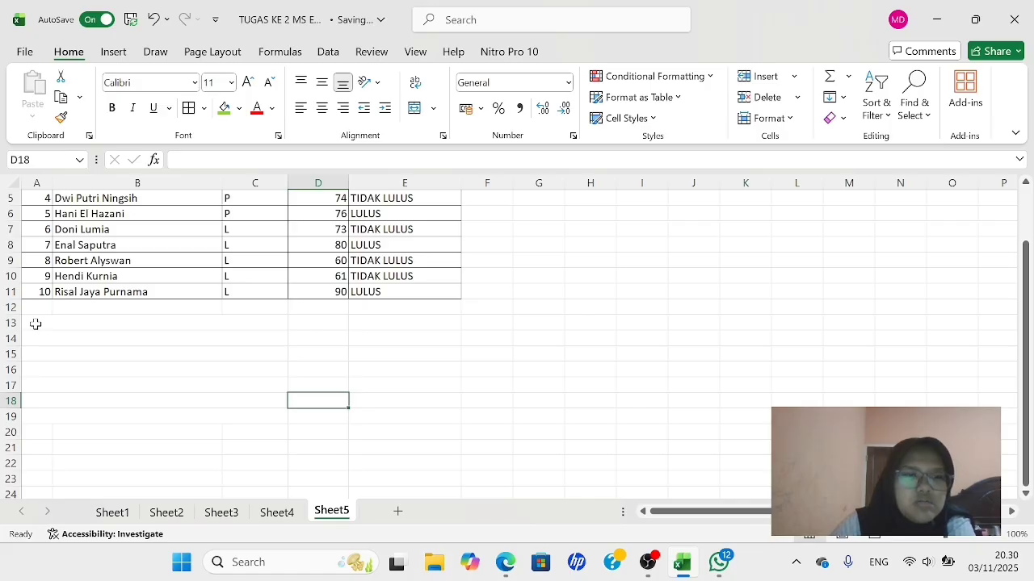
{"action": "left_click_drag", "start_coordinate": [35, 324], "coordinate": [315, 411]}
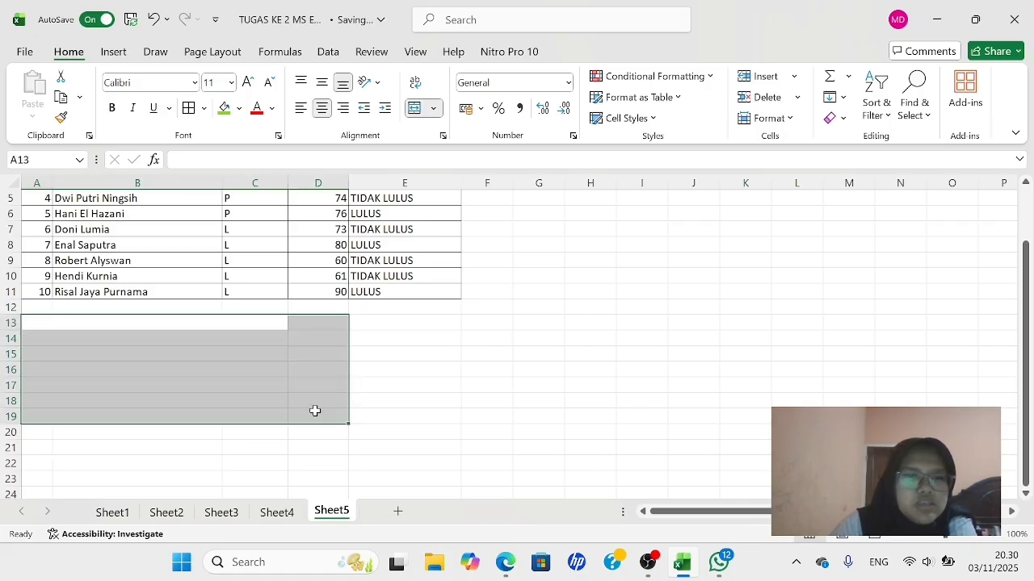
{"action": "left_click", "coordinate": [204, 109]}
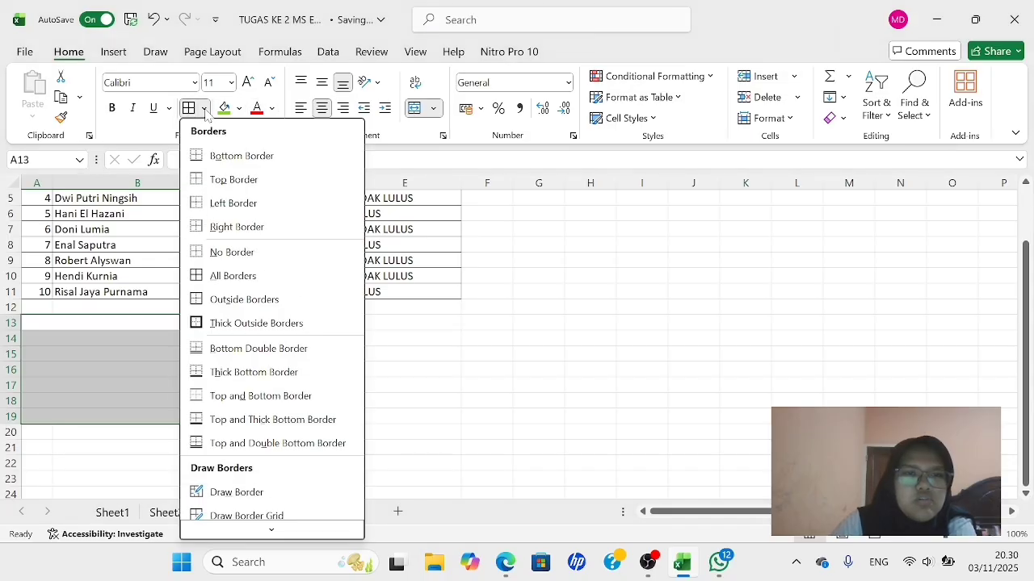
{"action": "left_click", "coordinate": [208, 277]}
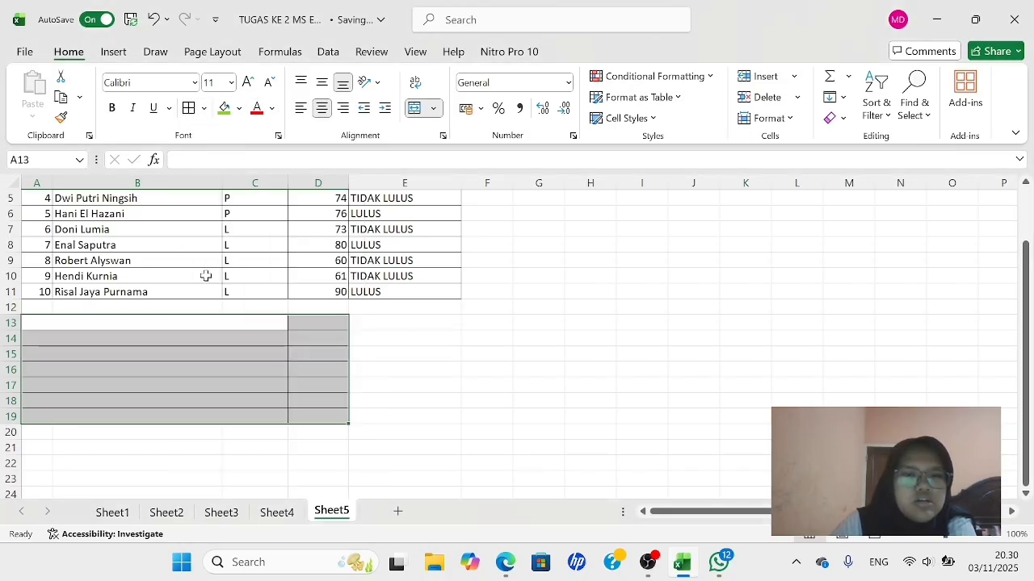
Add a thick outline border around the summary block A13:D19, keeping its inner lines
{"action": "right_click", "coordinate": [237, 357]}
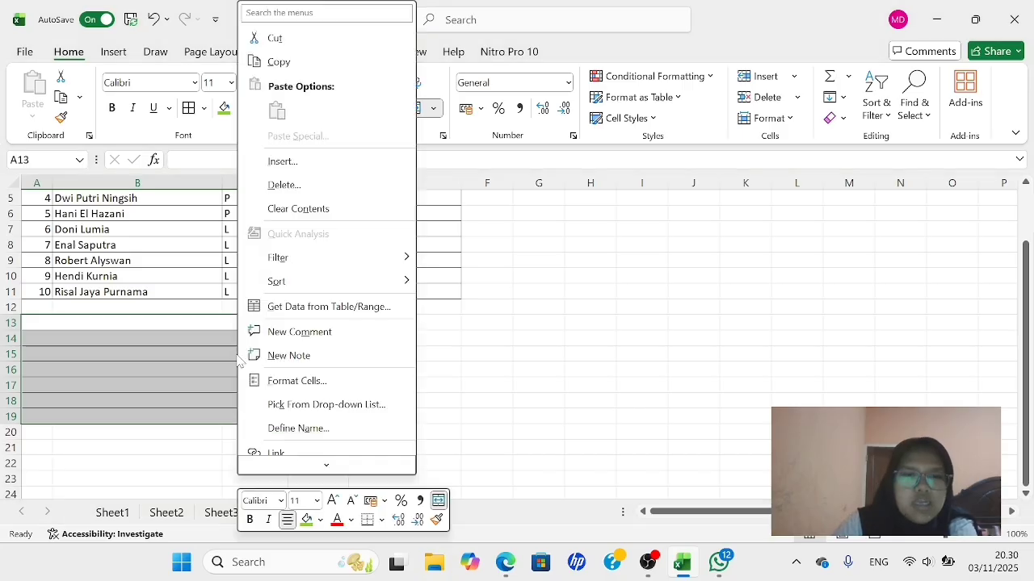
{"action": "left_click", "coordinate": [297, 381]}
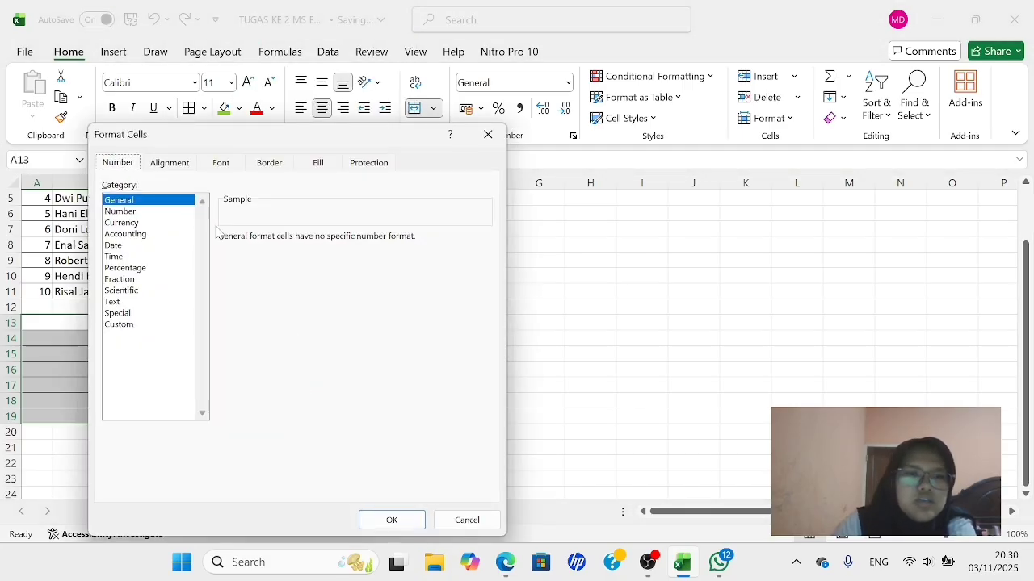
{"action": "left_click", "coordinate": [271, 163]}
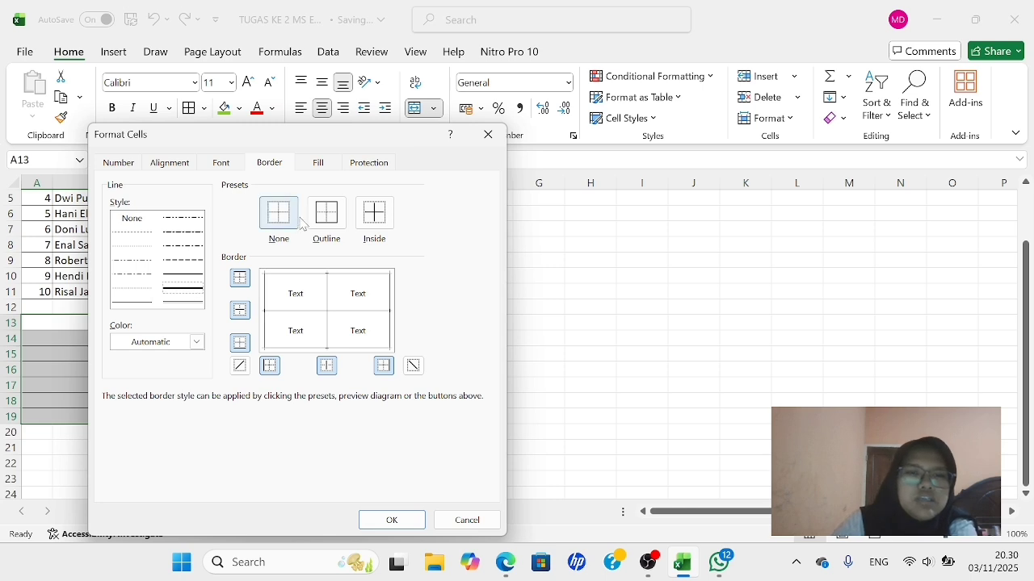
{"action": "left_click", "coordinate": [326, 214]}
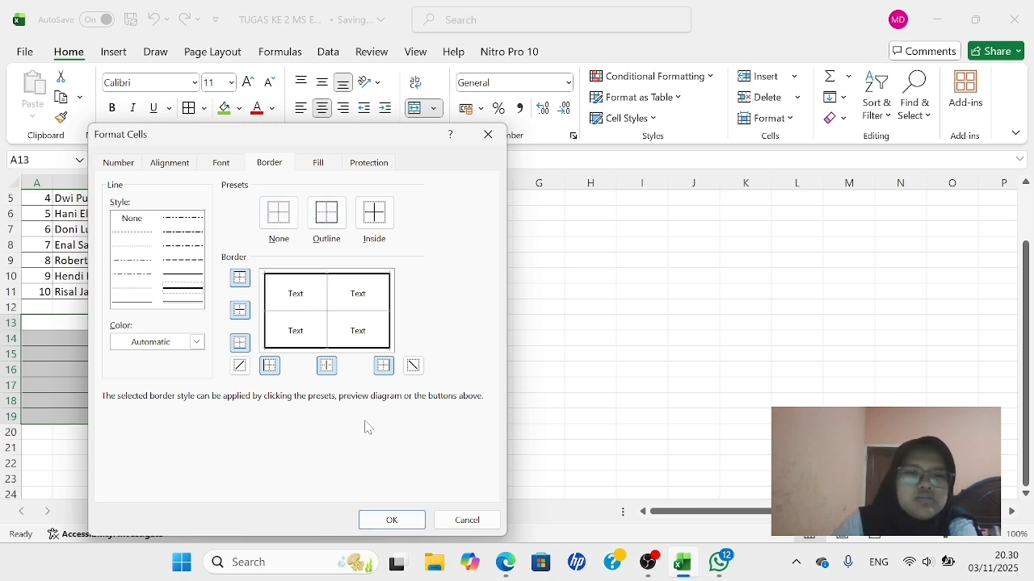
{"action": "left_click", "coordinate": [371, 525]}
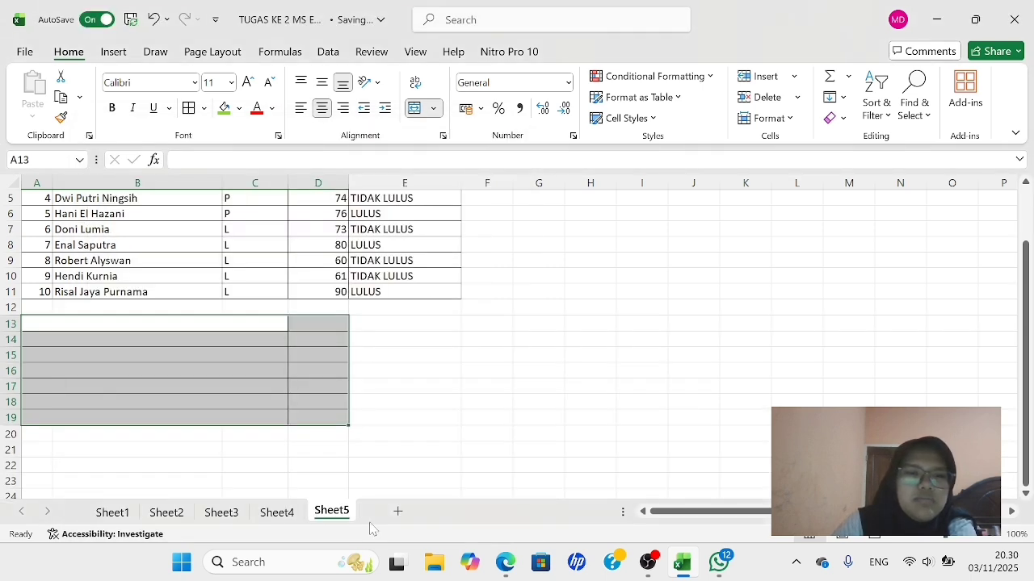
{"action": "left_click", "coordinate": [434, 380]}
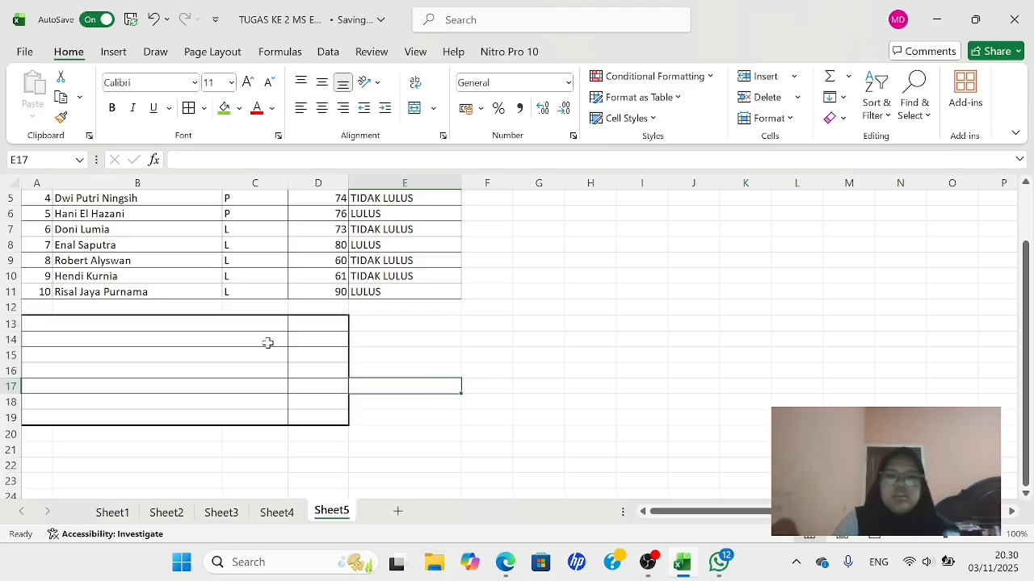
Enter the summary labels "Jumlah Range" in A13 and "Jumlah Mahasiswa yang LULUS" in A14
{"action": "left_click", "coordinate": [82, 324]}
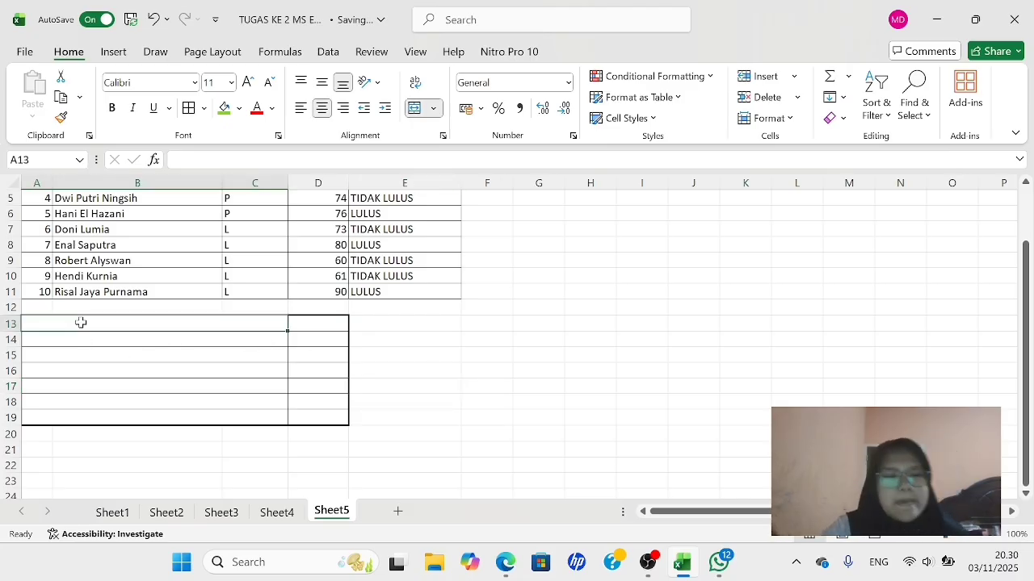
{"action": "type", "text": "Jumlah Range"}
{"action": "key", "text": "Return"}
{"action": "type", "text": "J"}
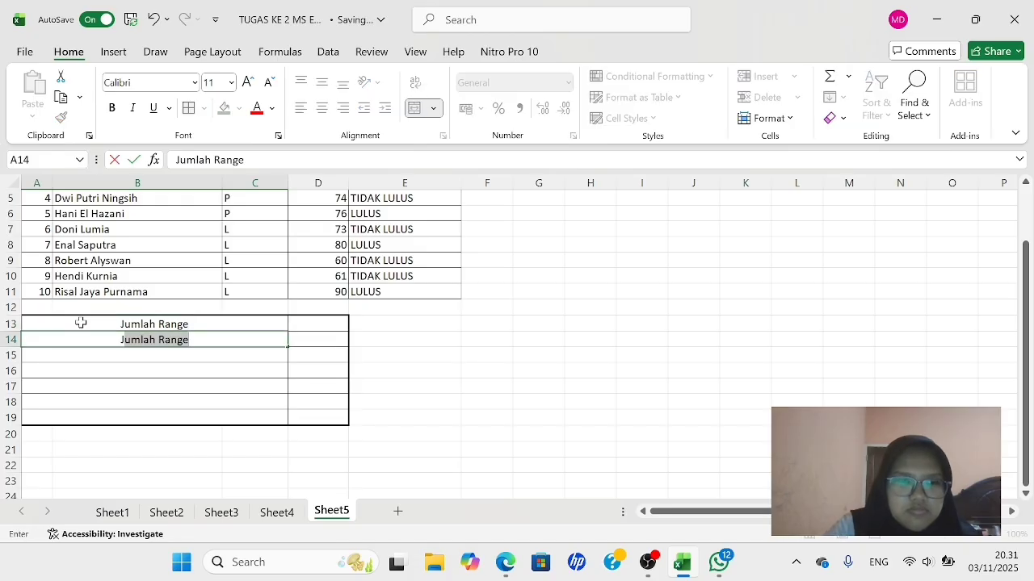
{"action": "key", "text": "BackSpace"}
{"action": "type", "text": "umlah Mahasiswa"}
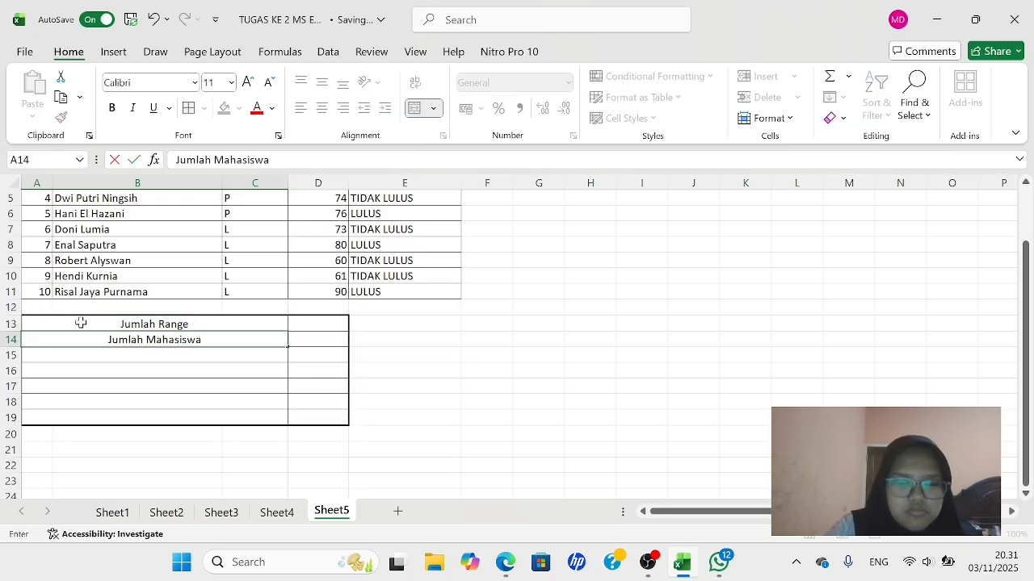
{"action": "type", "text": " yang LULUS"}
{"action": "key", "text": "Return"}
Enter "Jumlah Mahasiswa TIDAK LULUS" in A15 and "Jumlah Mahasiswa Laki-laki LULUS" in A16
{"action": "type", "text": "Jumlah Maha"}
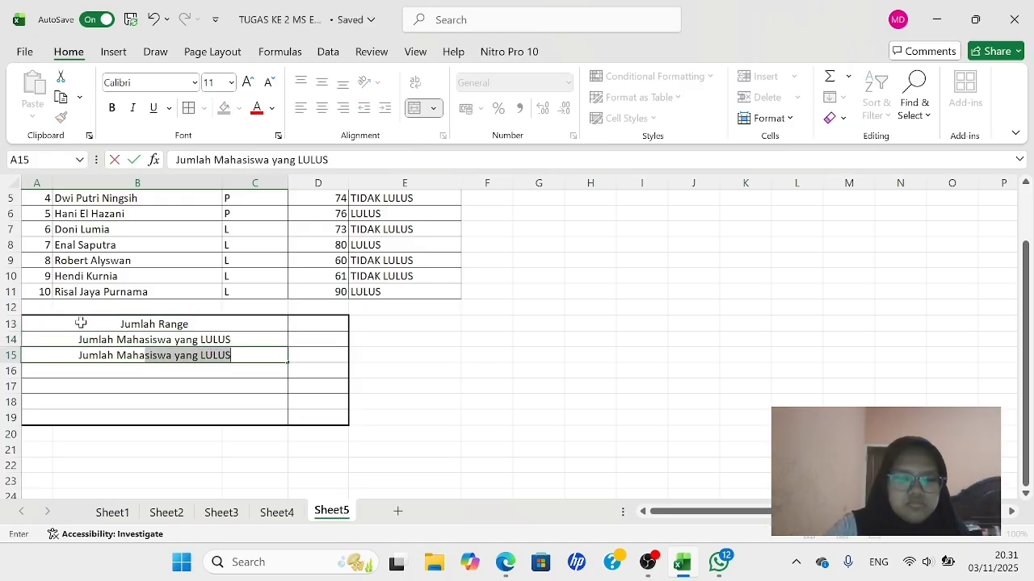
{"action": "type", "text": "siswa TIDAK LULUS"}
{"action": "key", "text": "Return"}
{"action": "type", "text": "Jumlah"}
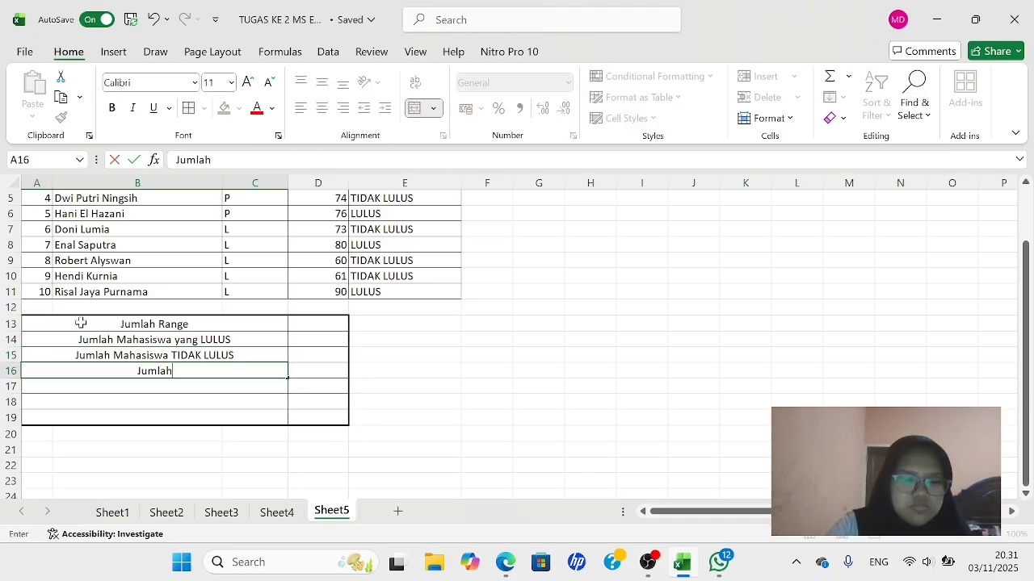
{"action": "type", "text": " Mahasiswa Laki-laki LULUS"}
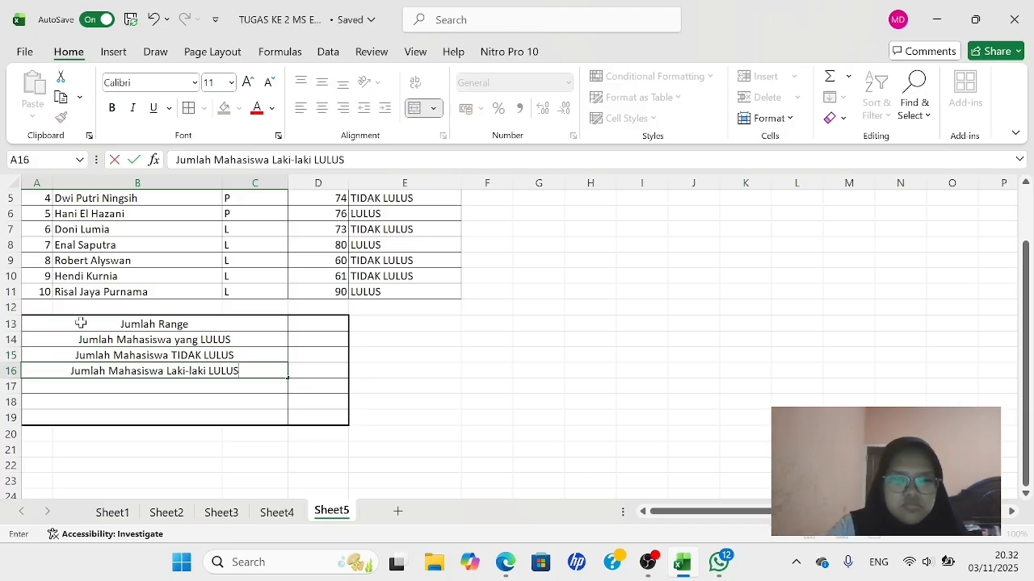
{"action": "key", "text": "Return"}
Enter the label "Jumlah Mahasiswa Laki-laki TIDAK LULUS" in A17
{"action": "type", "text": "Jumlah Mahasiswa"}
{"action": "key", "text": "shift+Right"}
{"action": "key", "text": "shift+Right"}
{"action": "key", "text": "shift+Right"}
{"action": "key", "text": "shift+Right"}
{"action": "key", "text": "shift+Right"}
{"action": "key", "text": "shift+Right"}
{"action": "key", "text": "shift+Right"}
{"action": "key", "text": "shift+Right"}
{"action": "key", "text": "shift+Right"}
{"action": "key", "text": "shift+Right"}
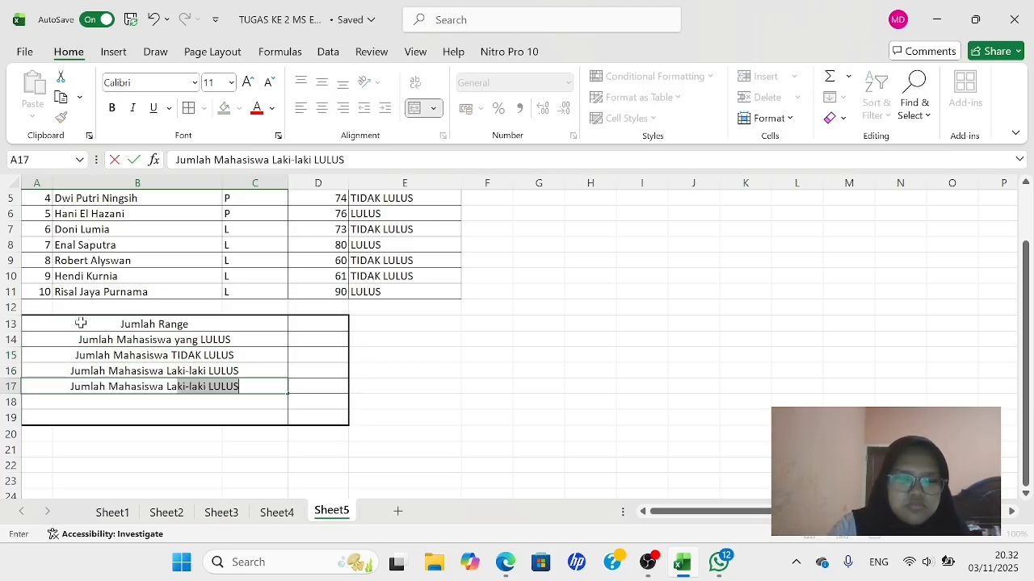
{"action": "type", "text": "TIDAK LULUS"}
{"action": "key", "text": "ctrl+Return"}
{"action": "key", "text": "Return"}
Enter "Jumlah Mahasiswa Perempuan LULUS" in A18 and "Jumlah Mahasiswa Perempuan TIDAK LULUS" in A19
{"action": "type", "text": "Jumlah M"}
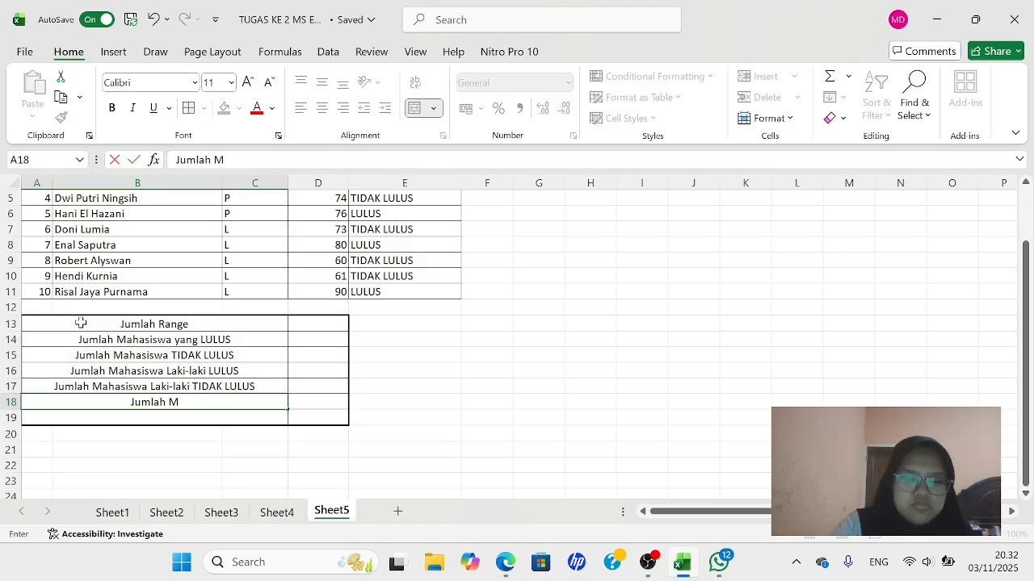
{"action": "type", "text": "ahasiswa Perempuan LULUS"}
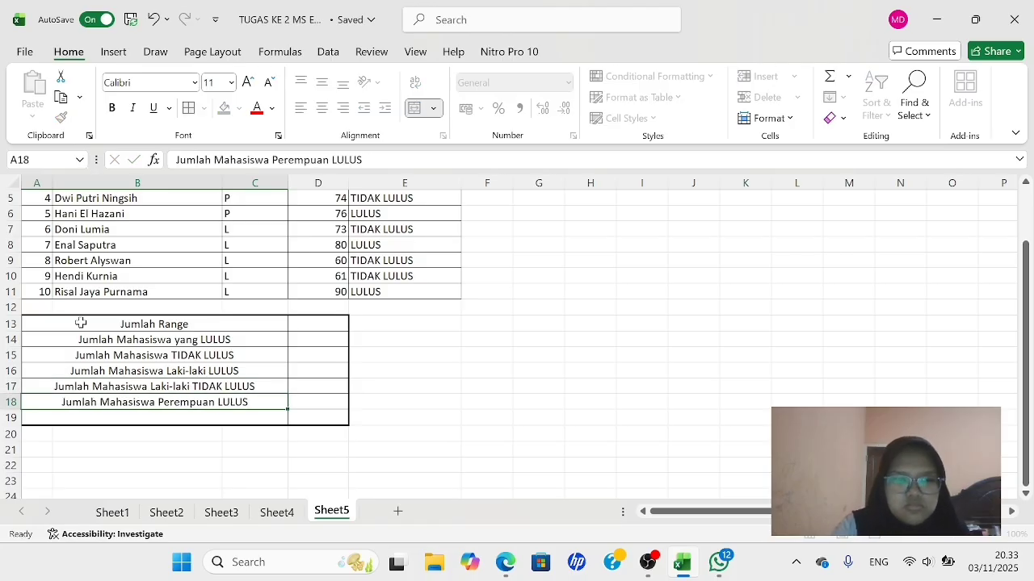
{"action": "key", "text": "Return"}
{"action": "type", "text": "Jumlah Mahasiswa Perempuan TIDAK LULUS"}
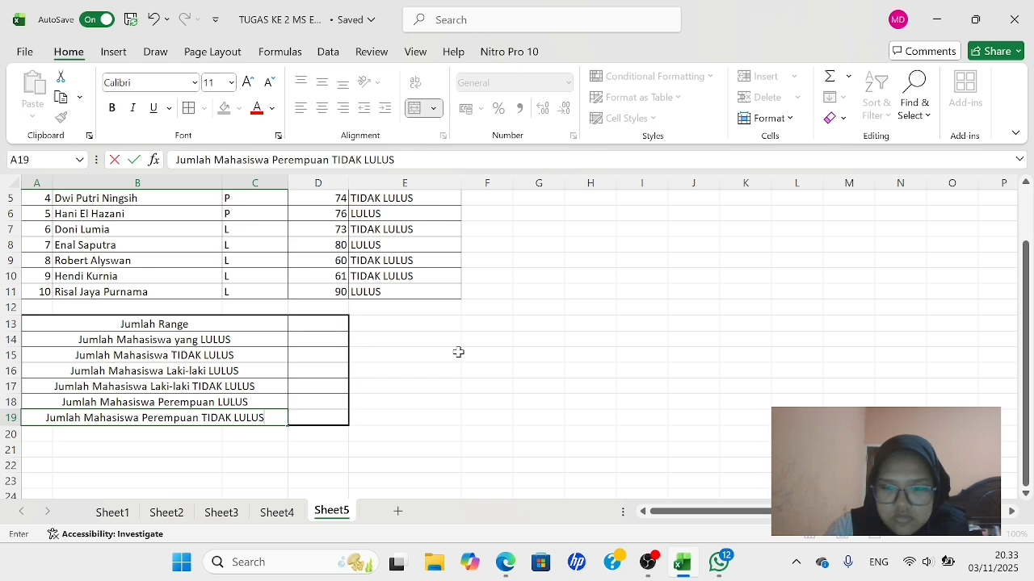
Left-align the summary labels in rows 13 to 19
{"action": "left_click_drag", "start_coordinate": [36, 324], "coordinate": [137, 418]}
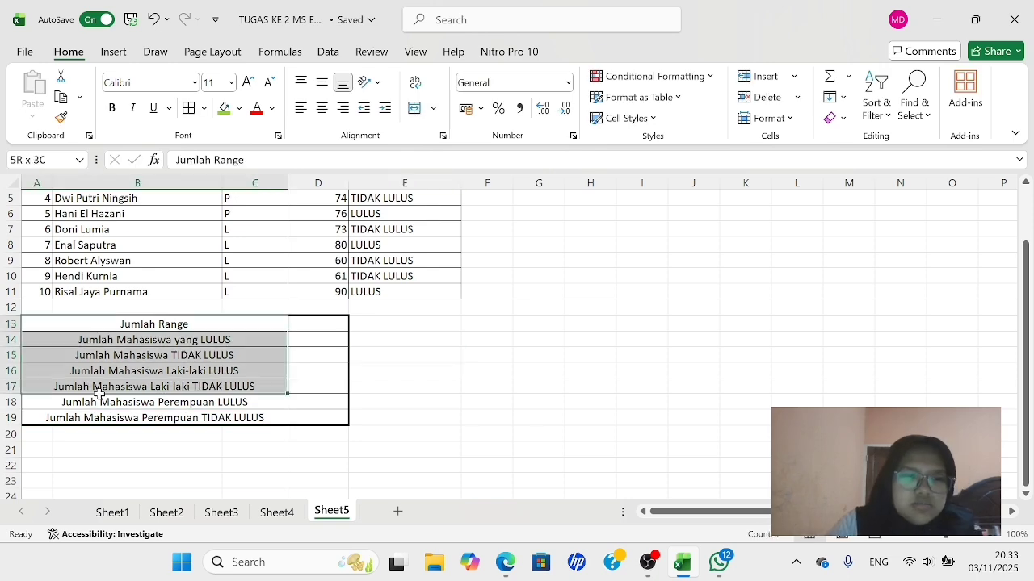
{"action": "left_click", "coordinate": [414, 108]}
{"action": "left_click", "coordinate": [487, 339]}
{"action": "scroll", "coordinate": [487, 339], "scroll_direction": "up", "scroll_amount": 2}
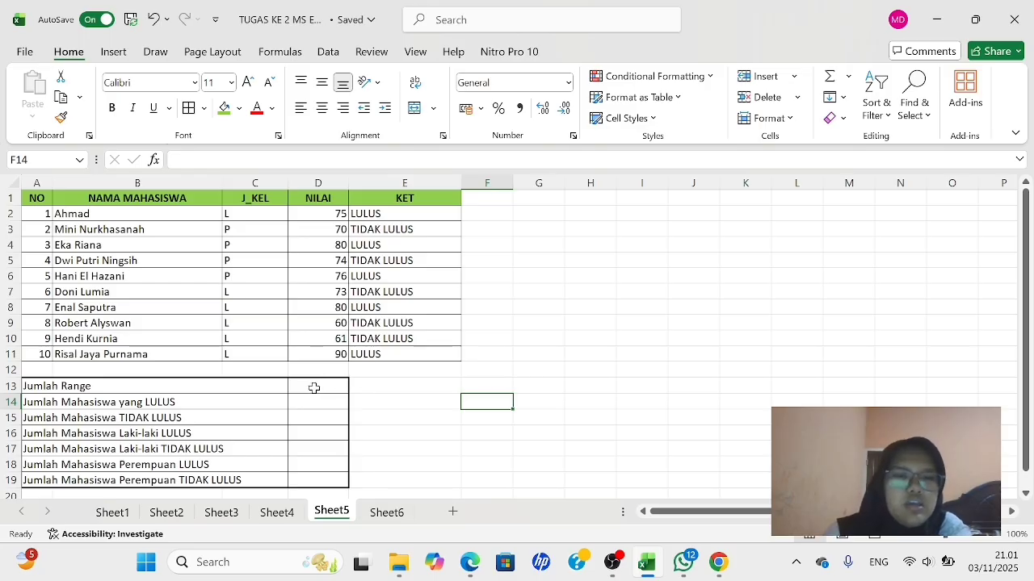
Count the student number entries in D13 with the formula =COUNT(A2:A11)
{"action": "left_click", "coordinate": [312, 389]}
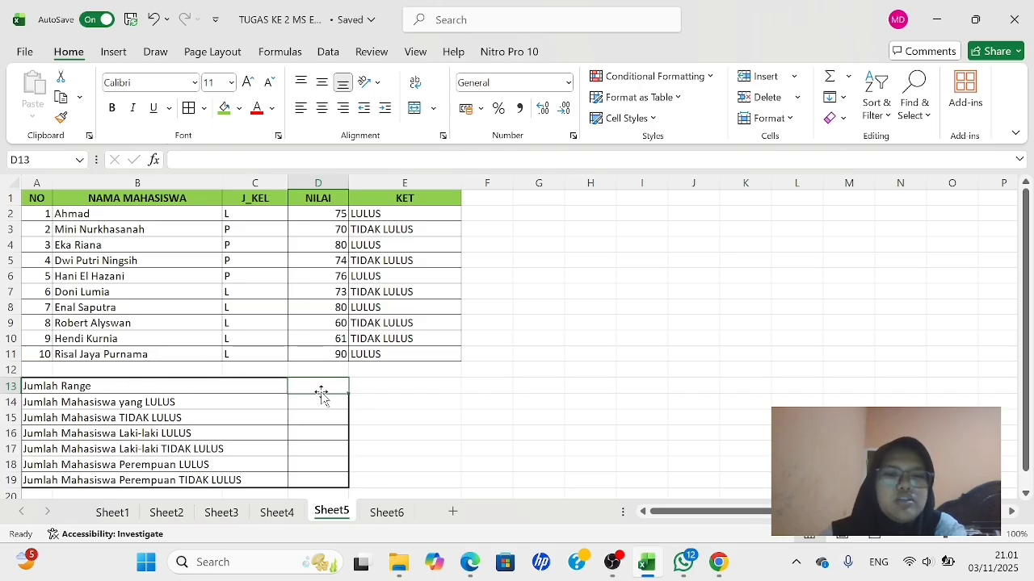
{"action": "type", "text": "="}
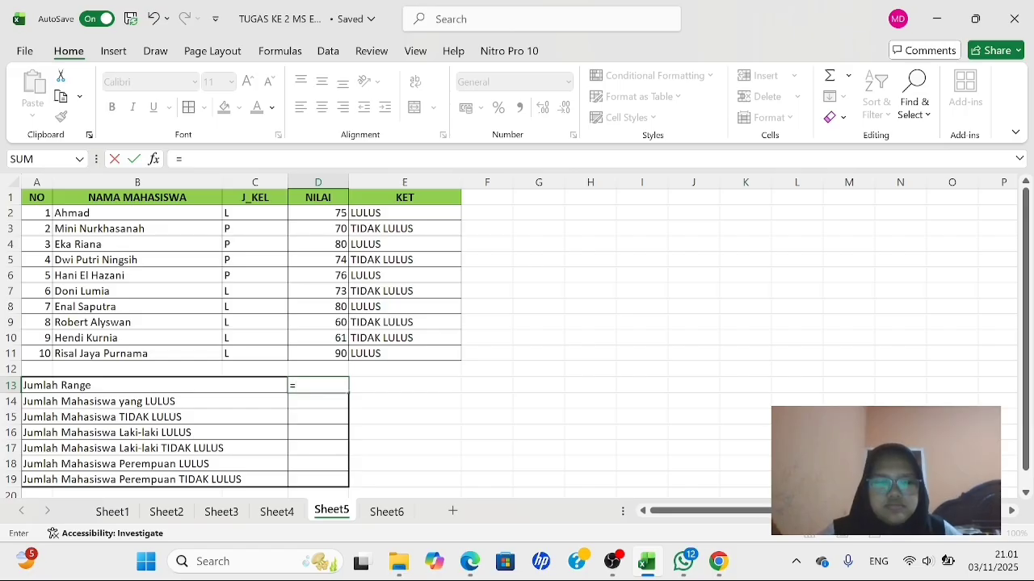
{"action": "type", "text": "COUNT"}
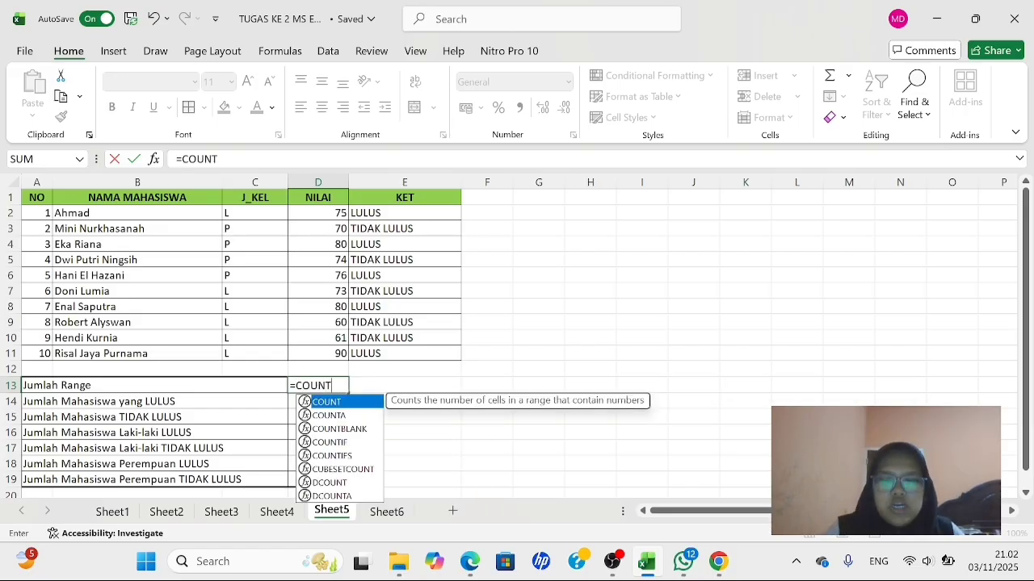
{"action": "type", "text": "("}
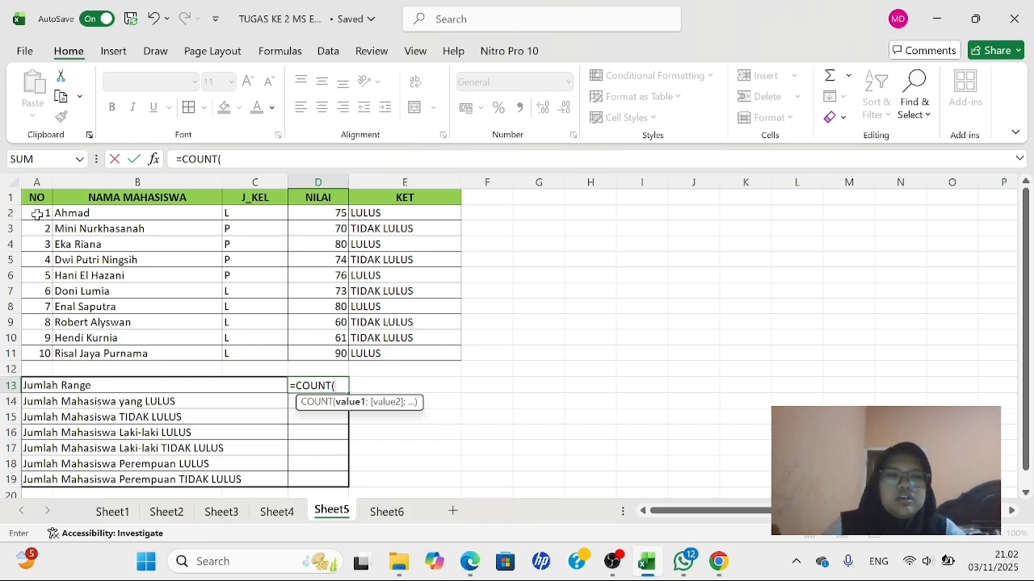
{"action": "left_click_drag", "start_coordinate": [36, 214], "coordinate": [48, 352]}
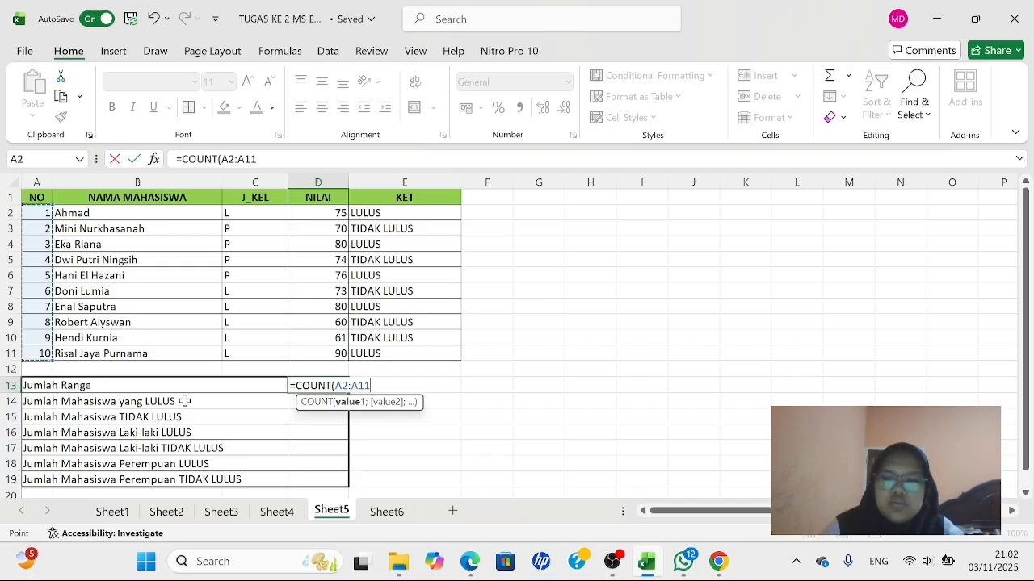
{"action": "type", "text": ")"}
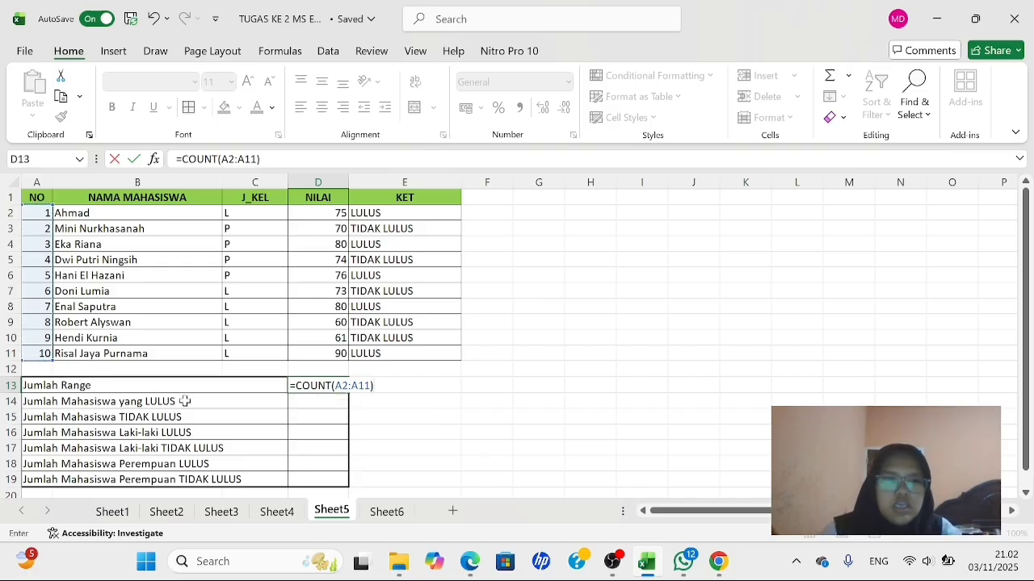
{"action": "key", "text": "Return"}
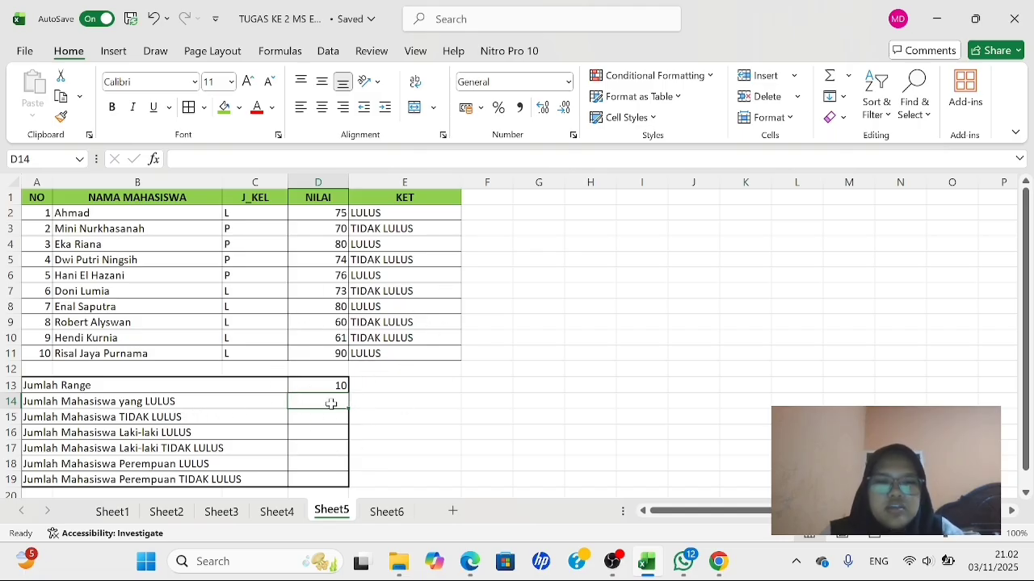
Count the students who passed in D14 with the formula =COUNTIF(E2:E11;"LULUS")
{"action": "type", "text": "="}
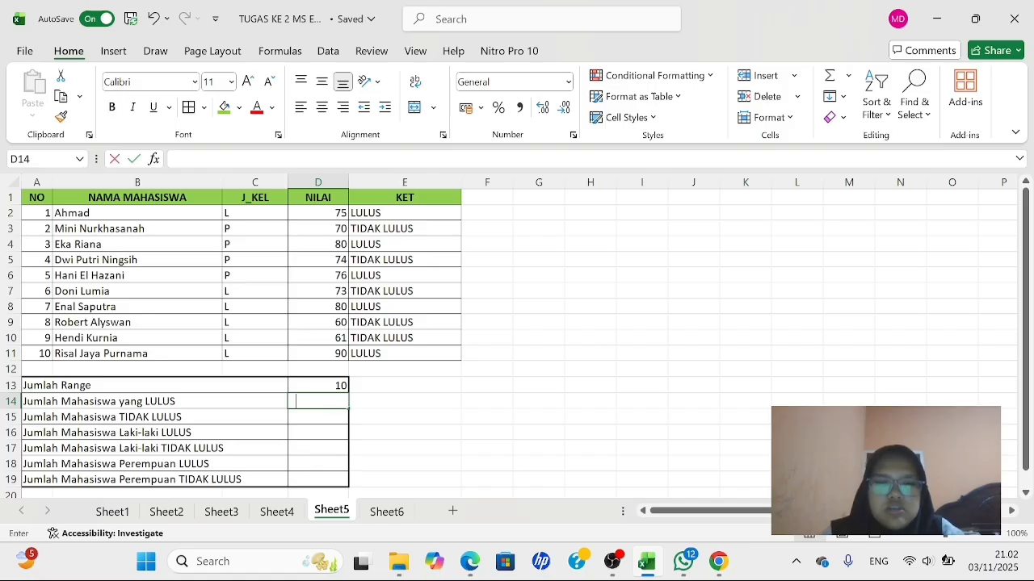
{"action": "type", "text": "C"}
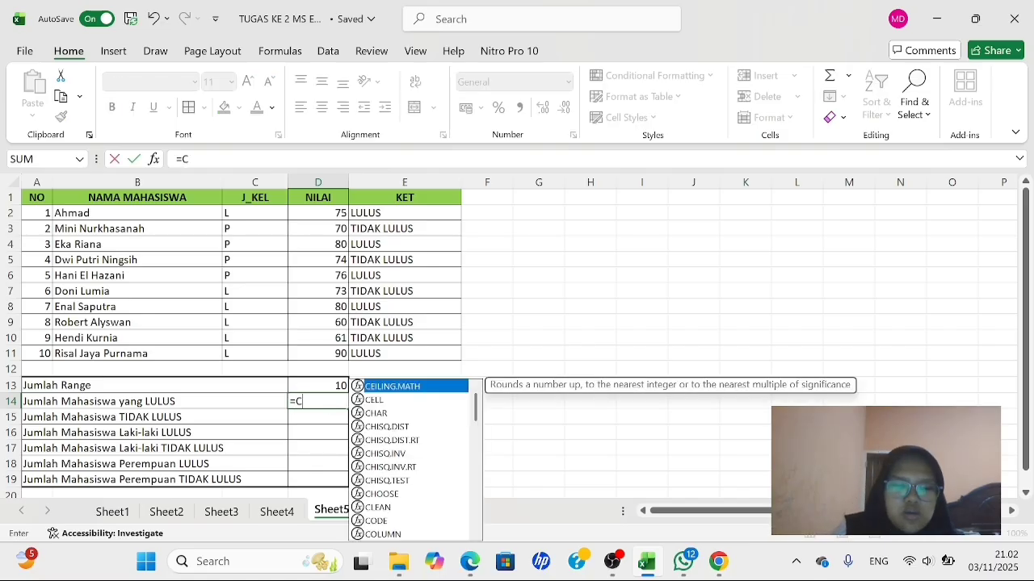
{"action": "type", "text": "OUNT"}
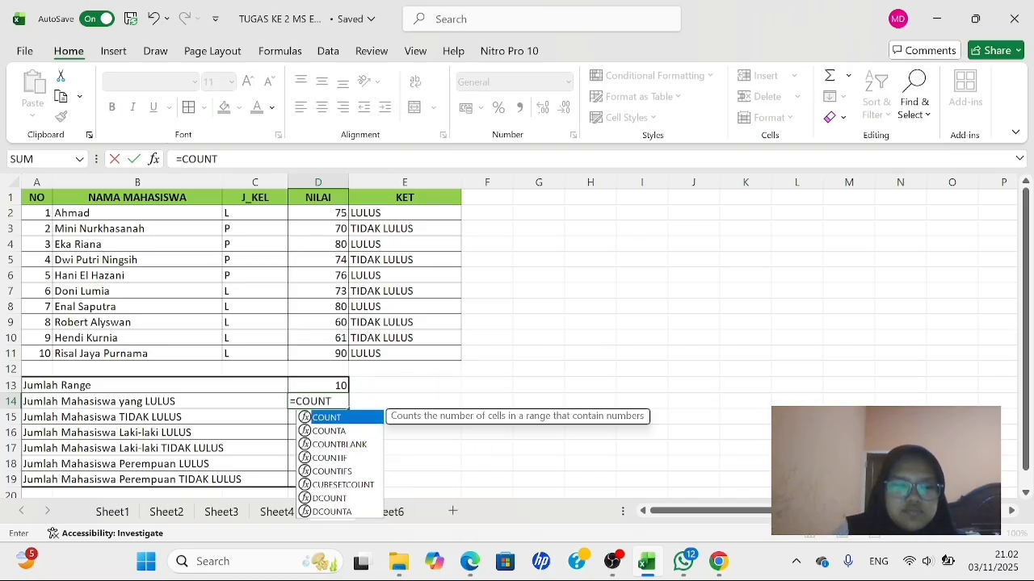
{"action": "type", "text": "IF"}
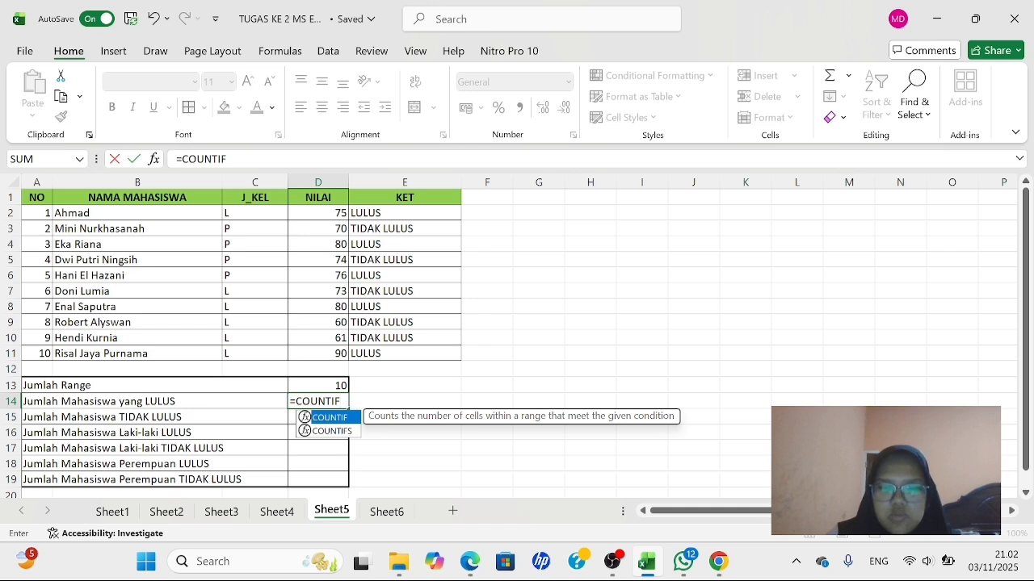
{"action": "type", "text": "("}
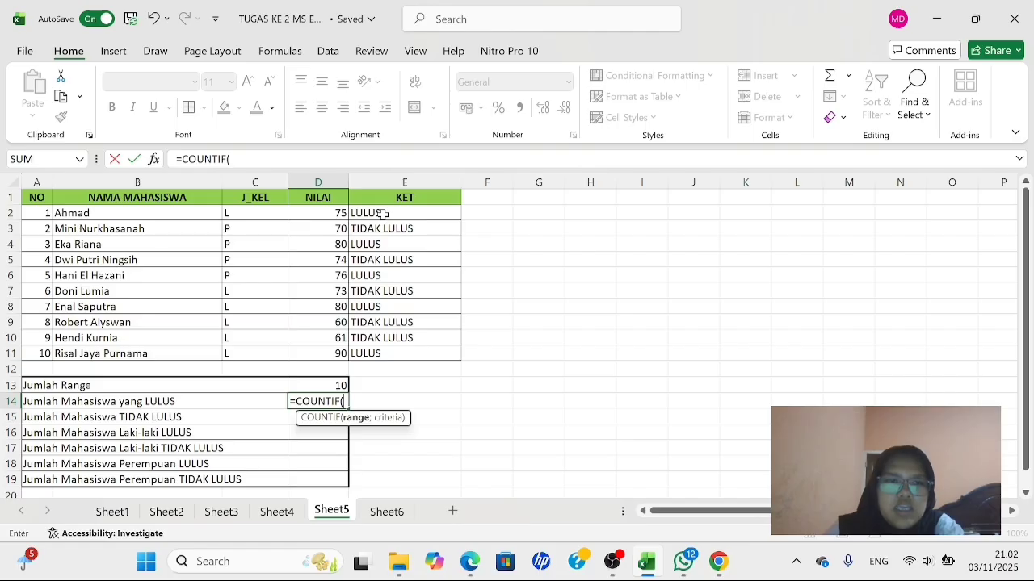
{"action": "left_click_drag", "start_coordinate": [383, 213], "coordinate": [402, 352]}
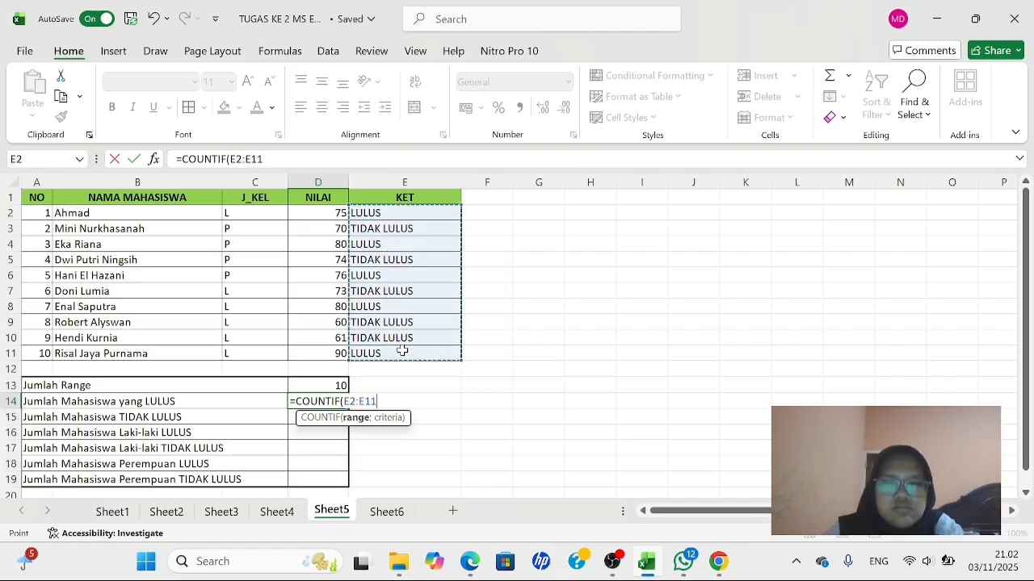
{"action": "type", "text": ";"}
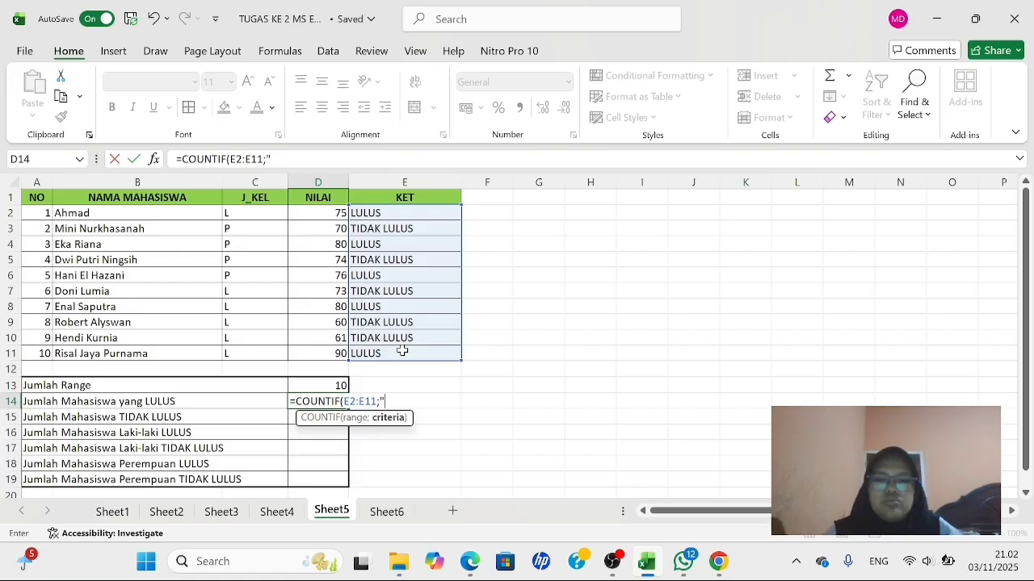
{"action": "type", "text": "LULUS"}
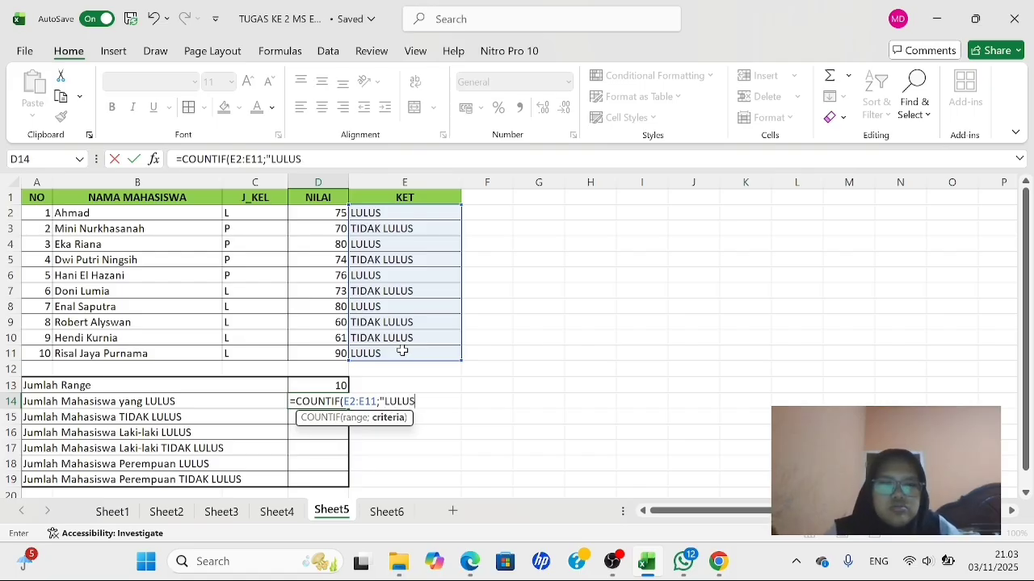
{"action": "type", "text": "\""}
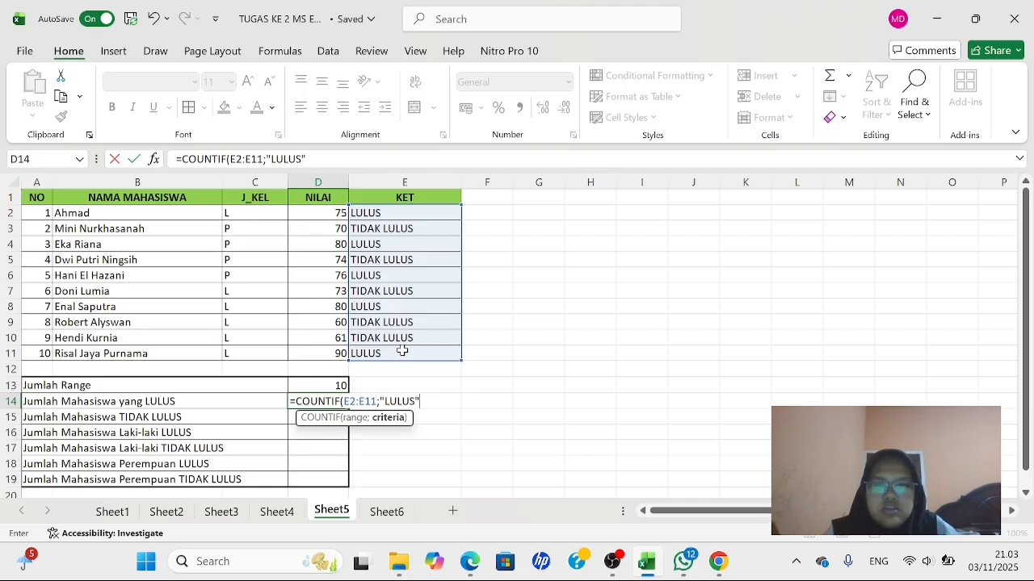
{"action": "type", "text": ")"}
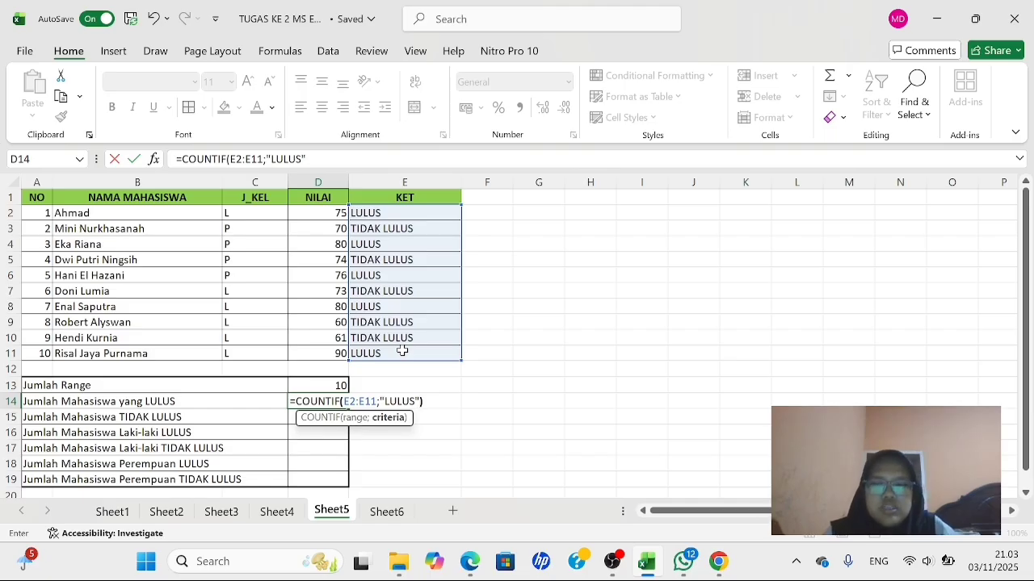
{"action": "key", "text": "Return"}
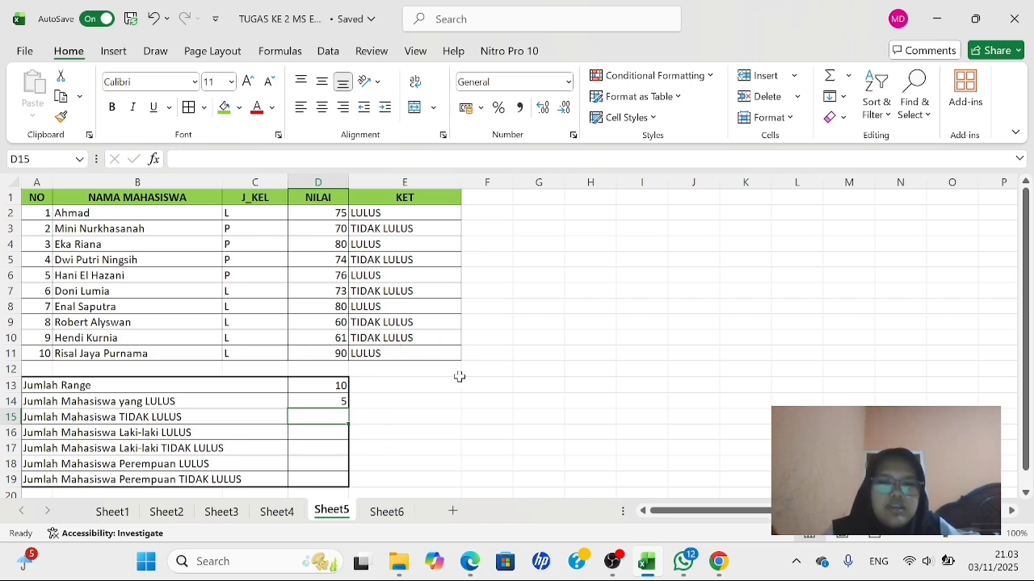
Count the students who did not pass in D15 with the formula =COUNTIF(E2:E11;"TIDAK LULUS")
{"action": "type", "text": "=C"}
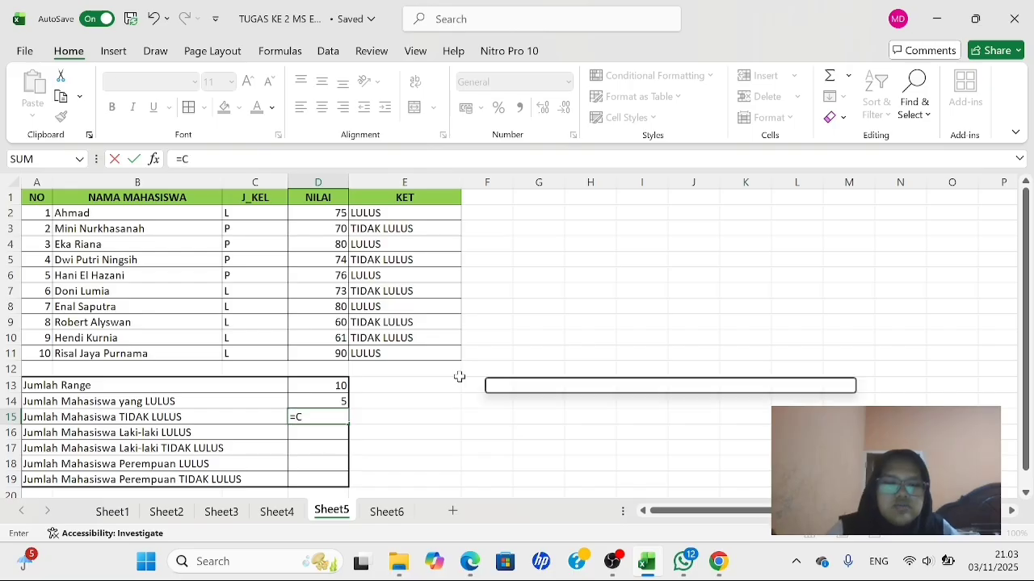
{"action": "type", "text": "OUNTIF"}
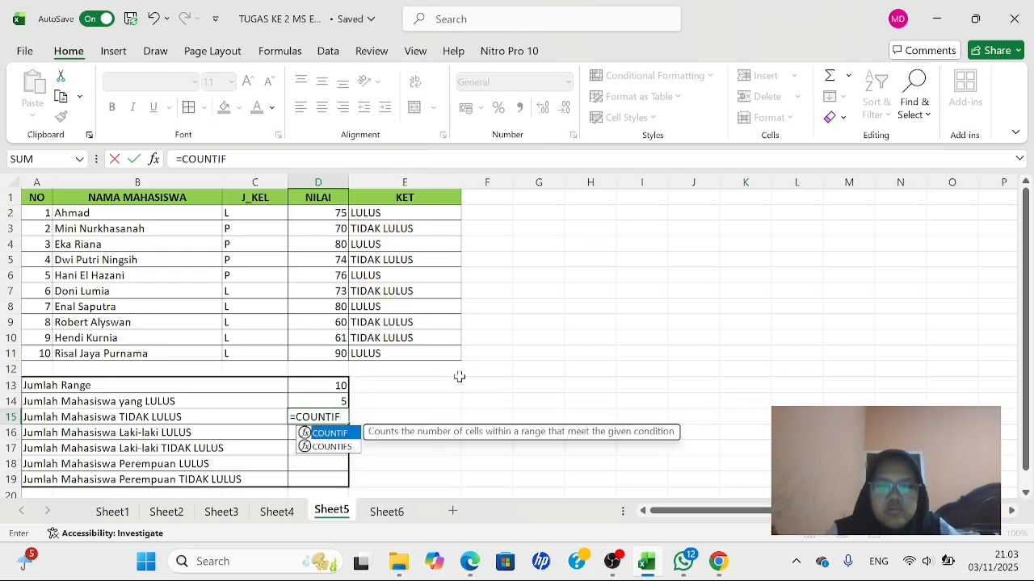
{"action": "type", "text": "("}
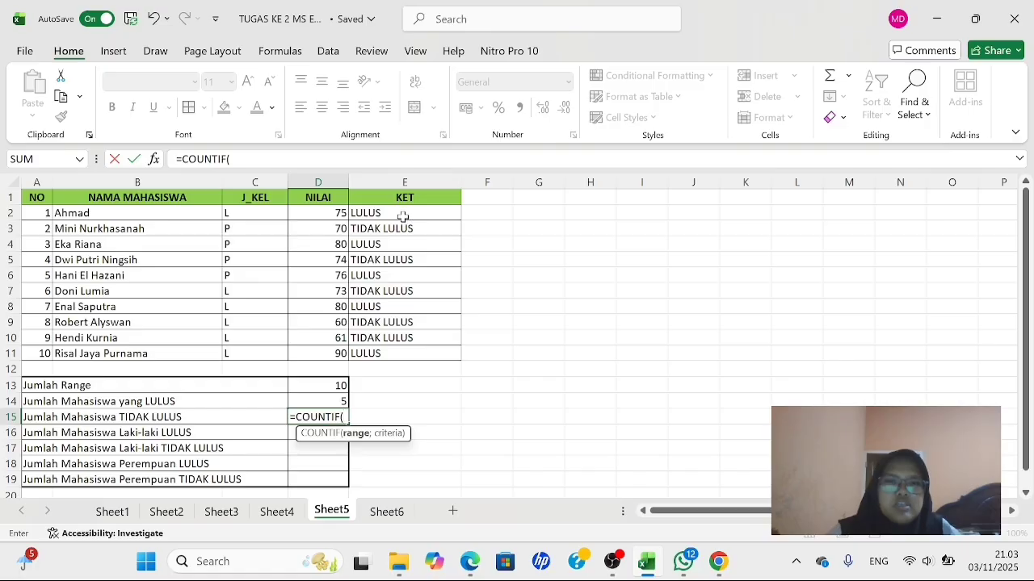
{"action": "left_click_drag", "start_coordinate": [402, 217], "coordinate": [412, 352]}
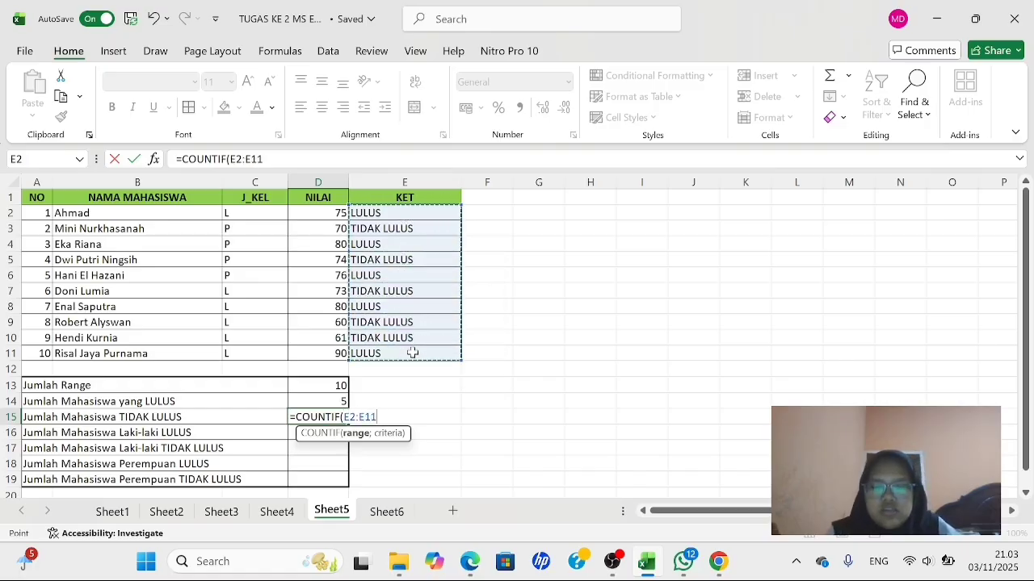
{"action": "type", "text": ";\""}
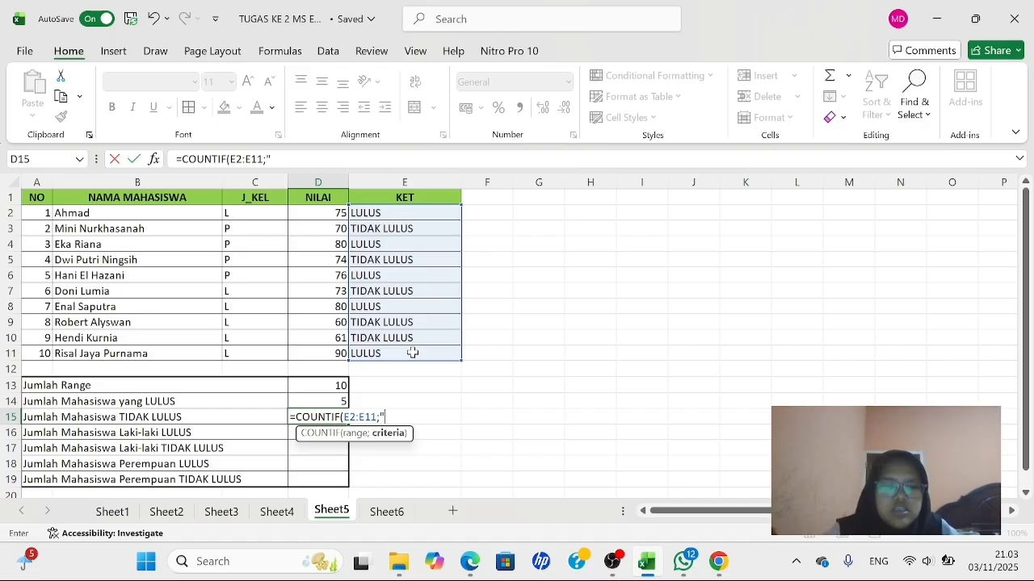
{"action": "type", "text": "T"}
{"action": "type", "text": "ID"}
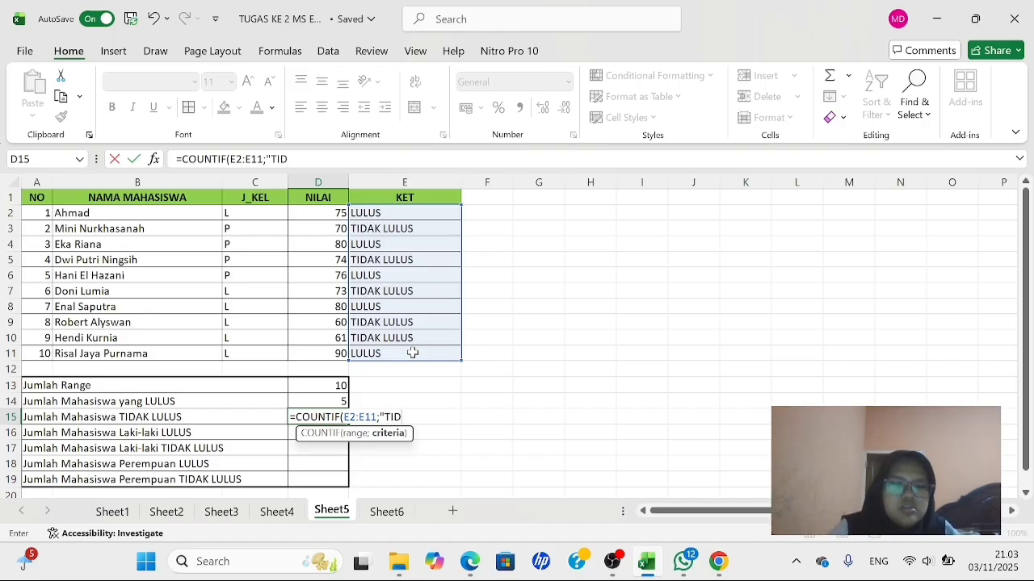
{"action": "type", "text": "AK LUL"}
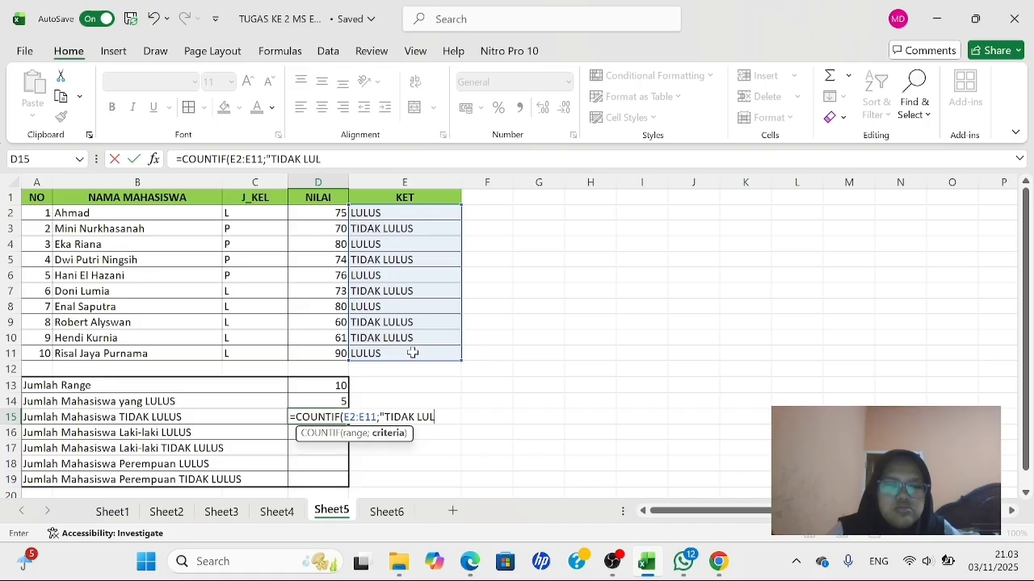
{"action": "type", "text": "US\""}
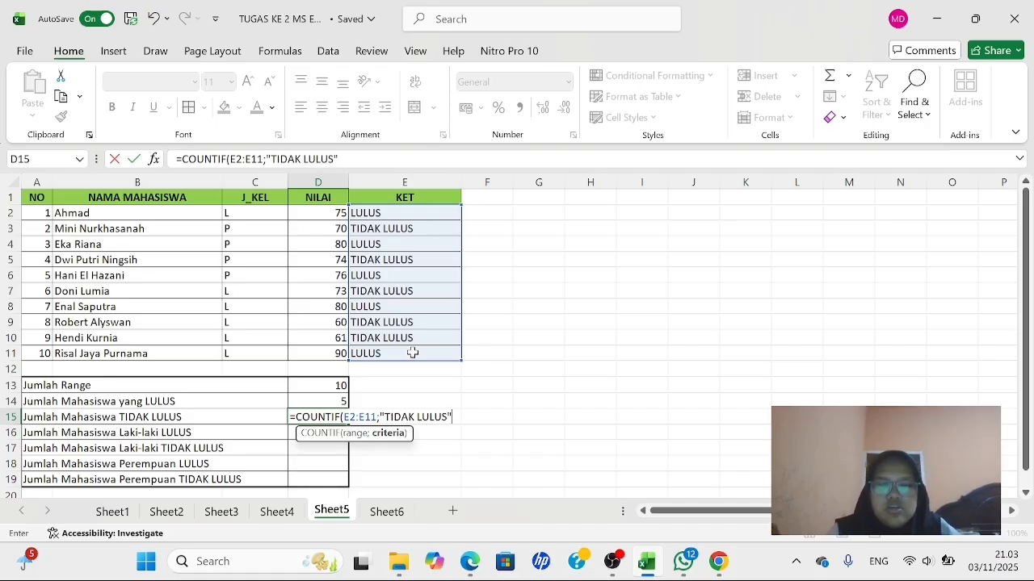
{"action": "type", "text": ")"}
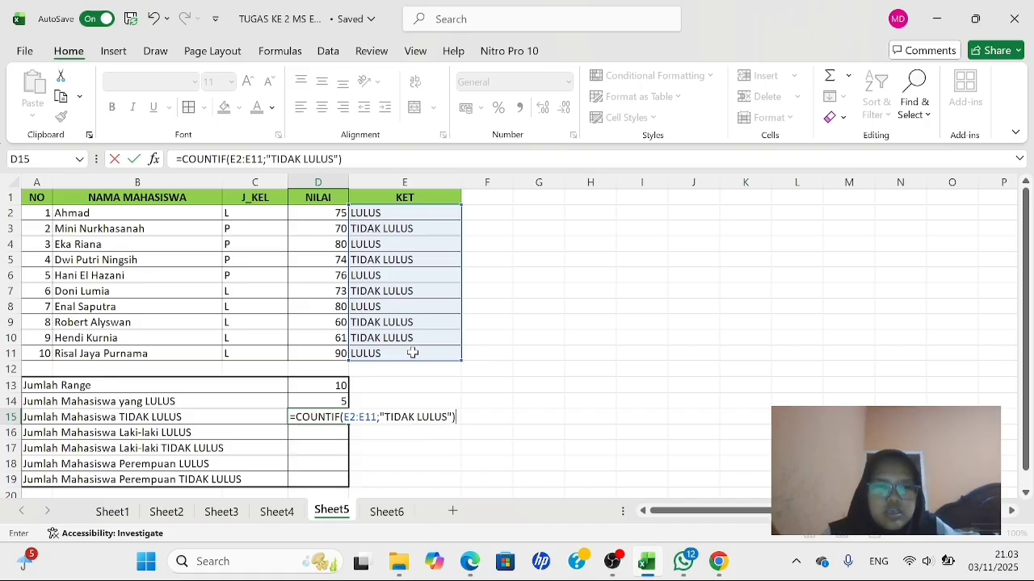
{"action": "key", "text": "Return"}
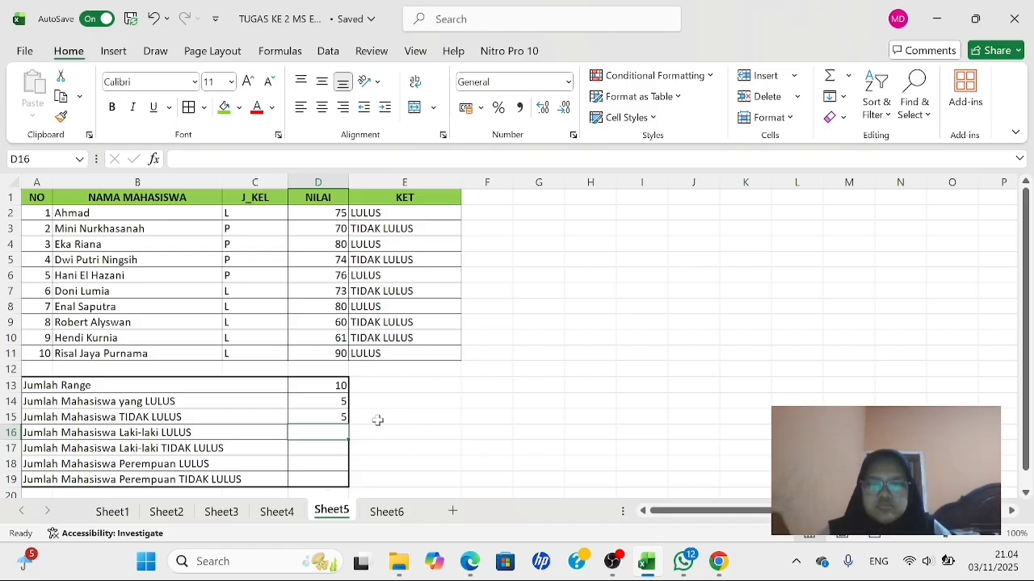
Count the male students who passed in D16 with the formula =COUNTIFS(C2:C11;"L";E2:E11;"LULUS")
{"action": "type", "text": "="}
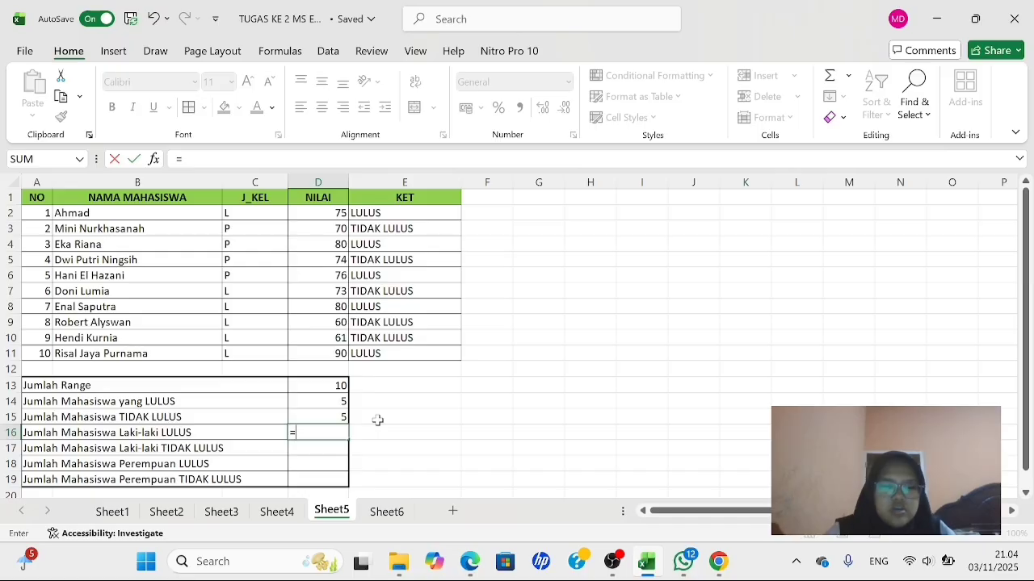
{"action": "type", "text": "COUNTIS"}
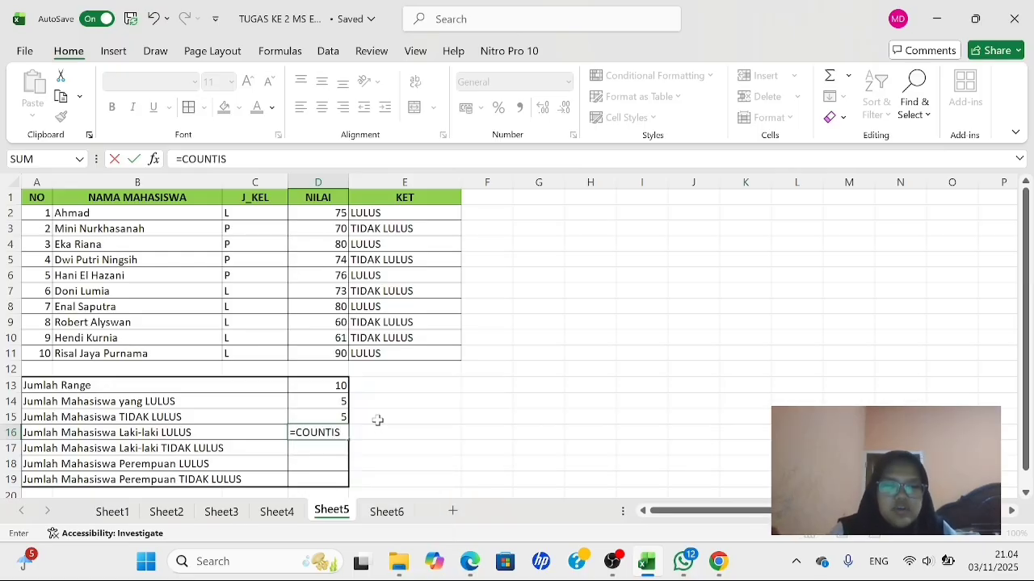
{"action": "key", "text": "BackSpace"}
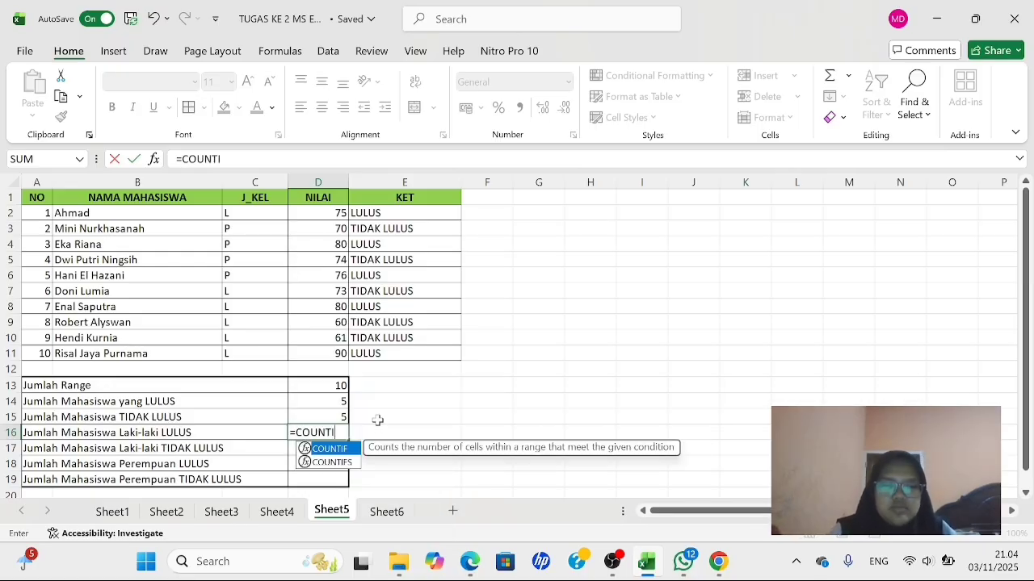
{"action": "type", "text": "FS"}
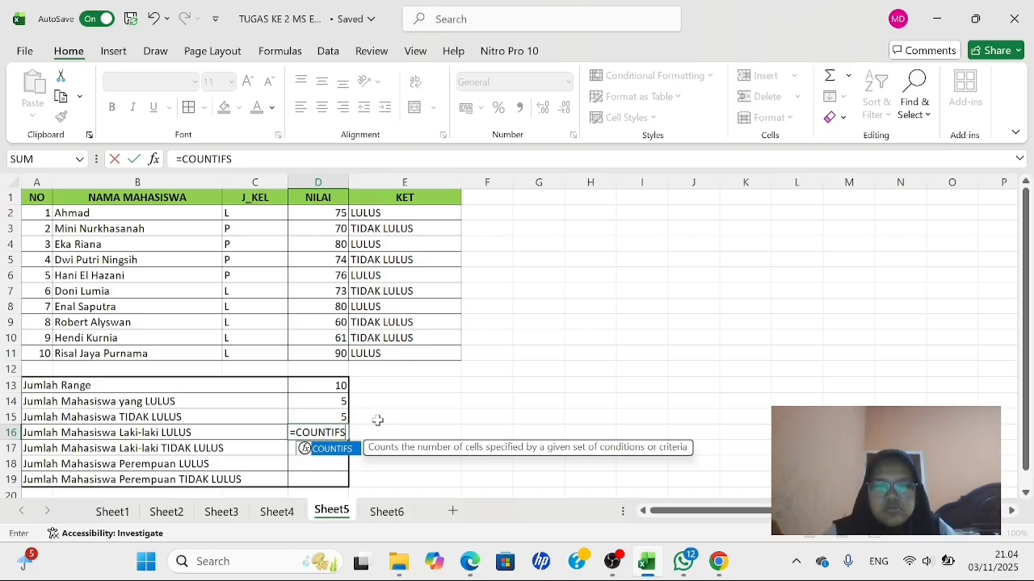
{"action": "type", "text": "("}
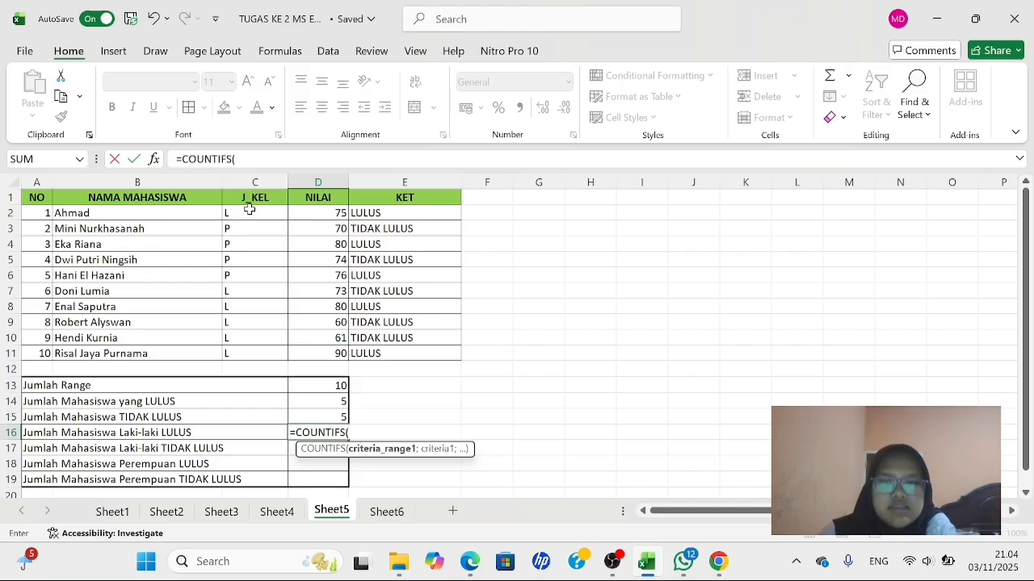
{"action": "left_click_drag", "start_coordinate": [249, 209], "coordinate": [254, 355]}
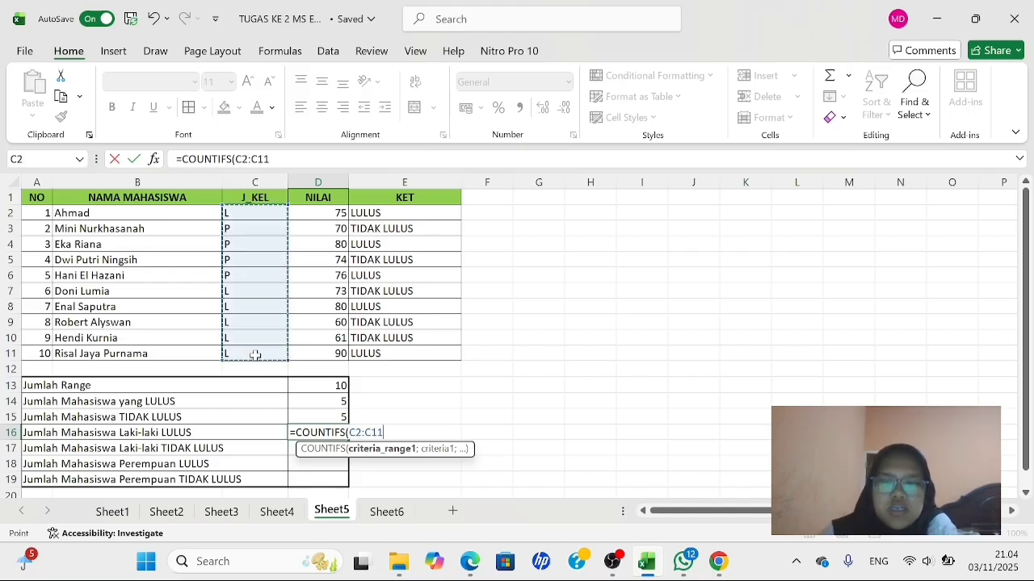
{"action": "type", "text": ";\"L"}
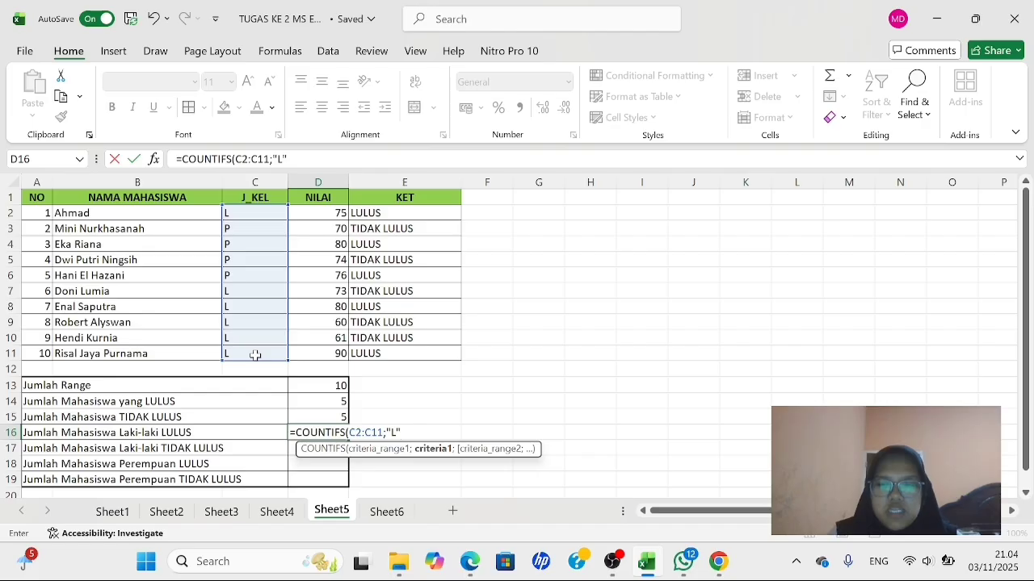
{"action": "type", "text": ";"}
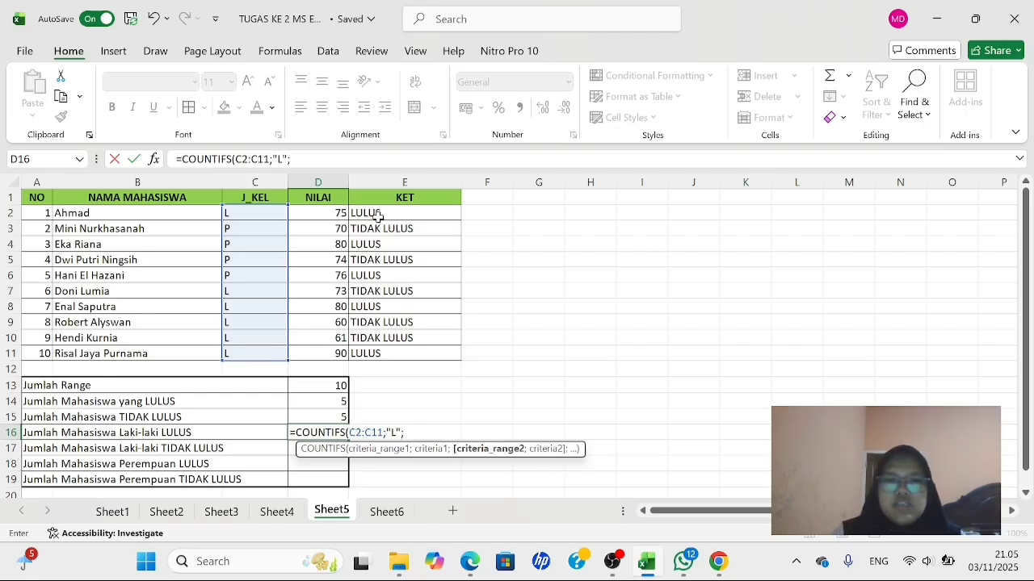
{"action": "left_click_drag", "start_coordinate": [377, 216], "coordinate": [383, 349]}
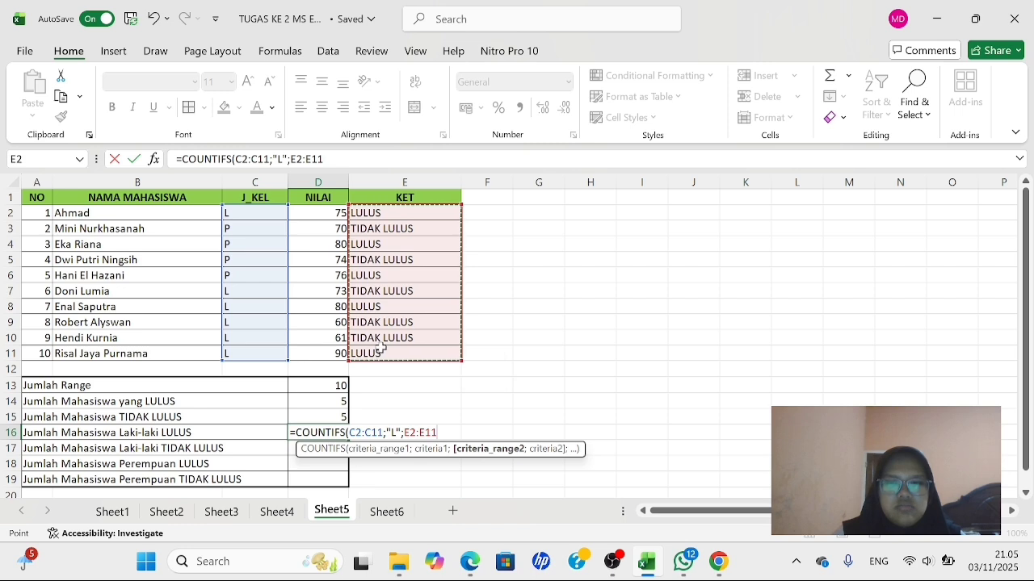
{"action": "type", "text": ";"}
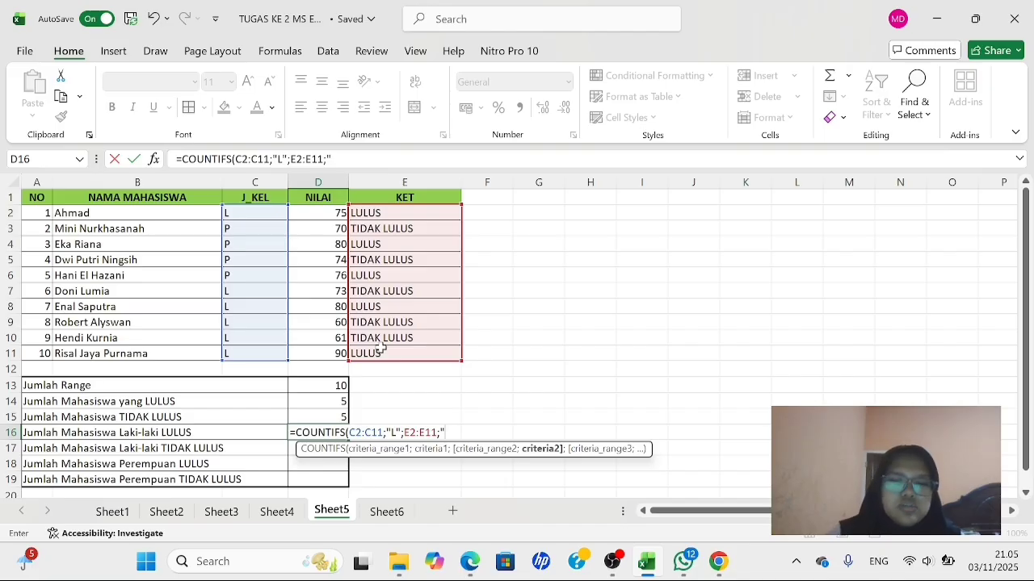
{"action": "type", "text": "\"LULUS"}
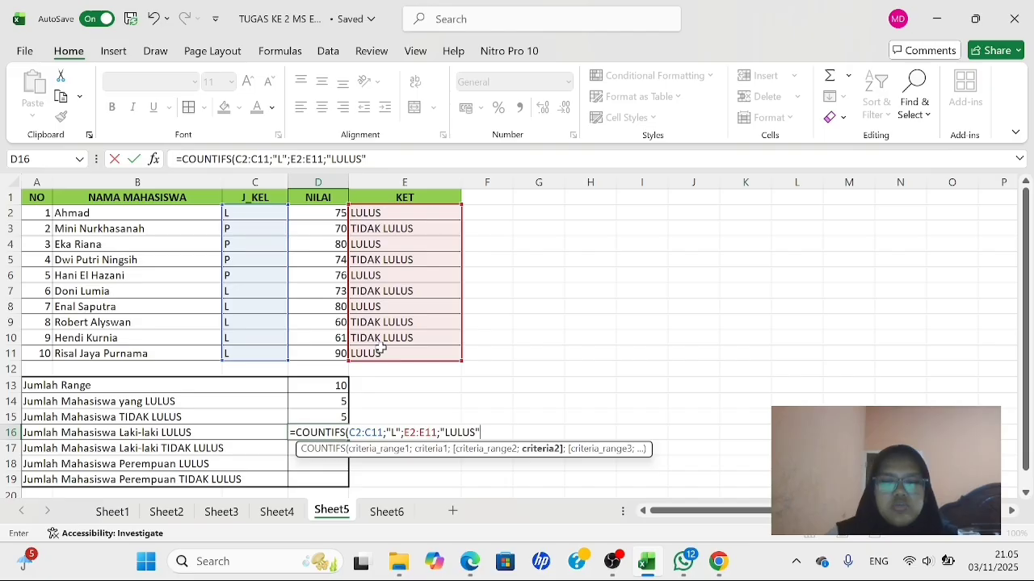
{"action": "type", "text": ")"}
{"action": "key", "text": "Return"}
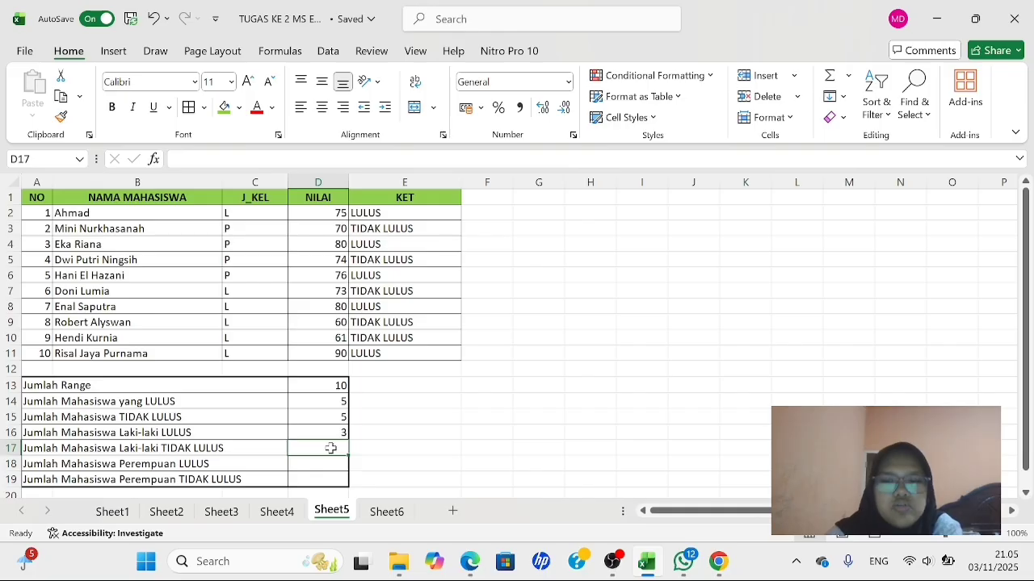
Count the male students who did not pass in D17 with the formula =COUNTIFS(C2:C11;"L";E2:E11;"TIDAK LULUS")
{"action": "type", "text": "="}
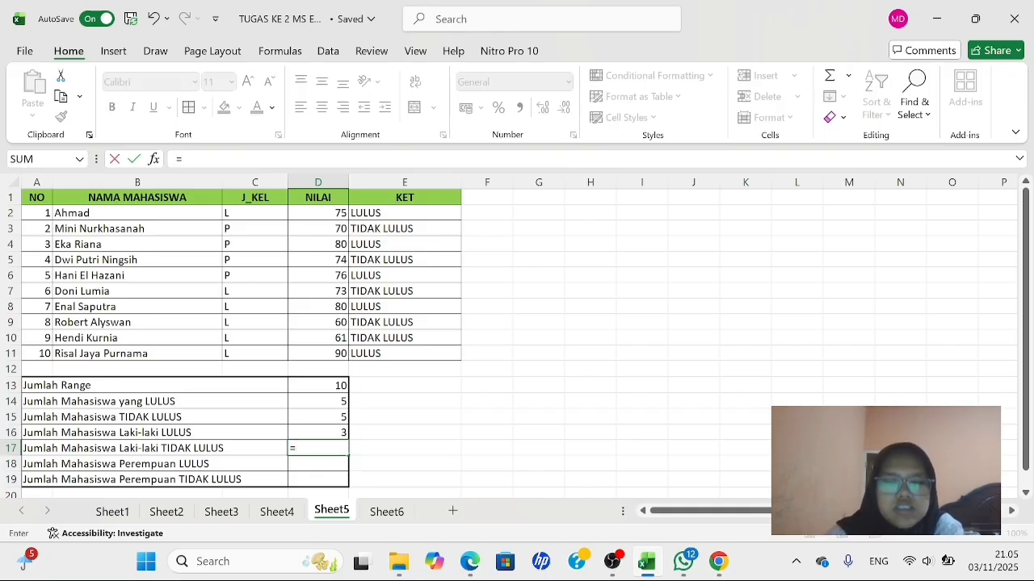
{"action": "type", "text": "COUN"}
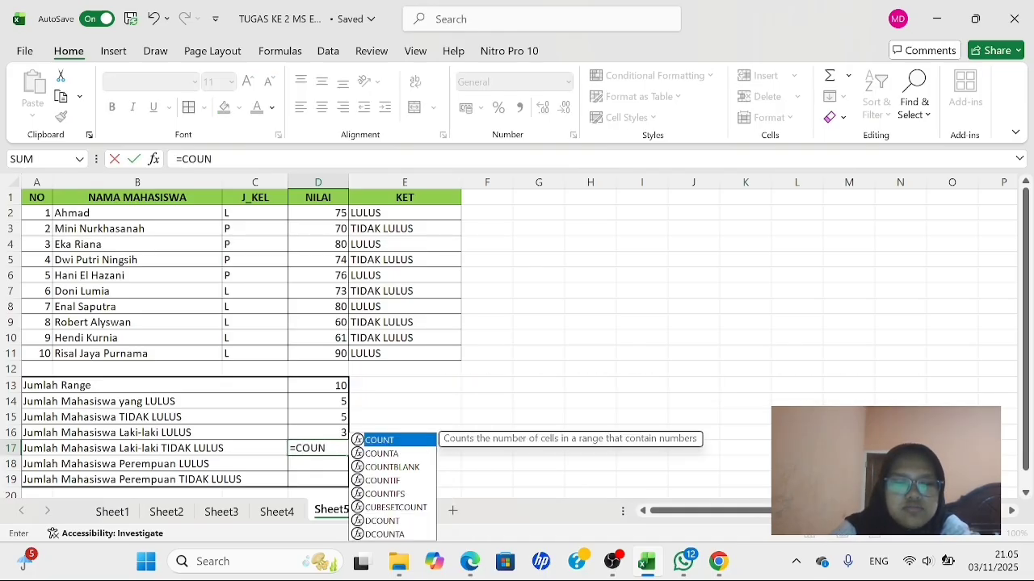
{"action": "type", "text": "TIFS"}
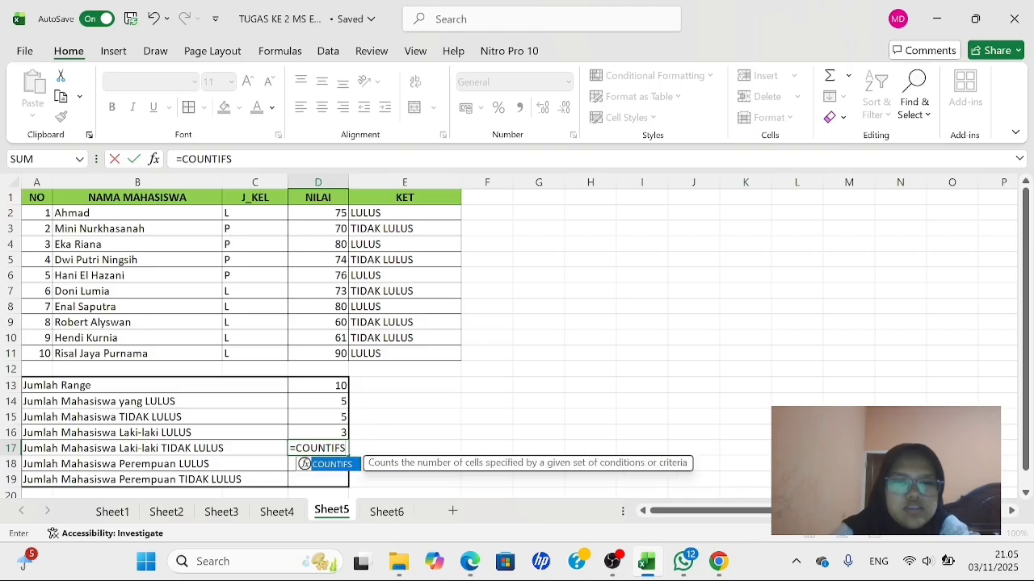
{"action": "type", "text": "("}
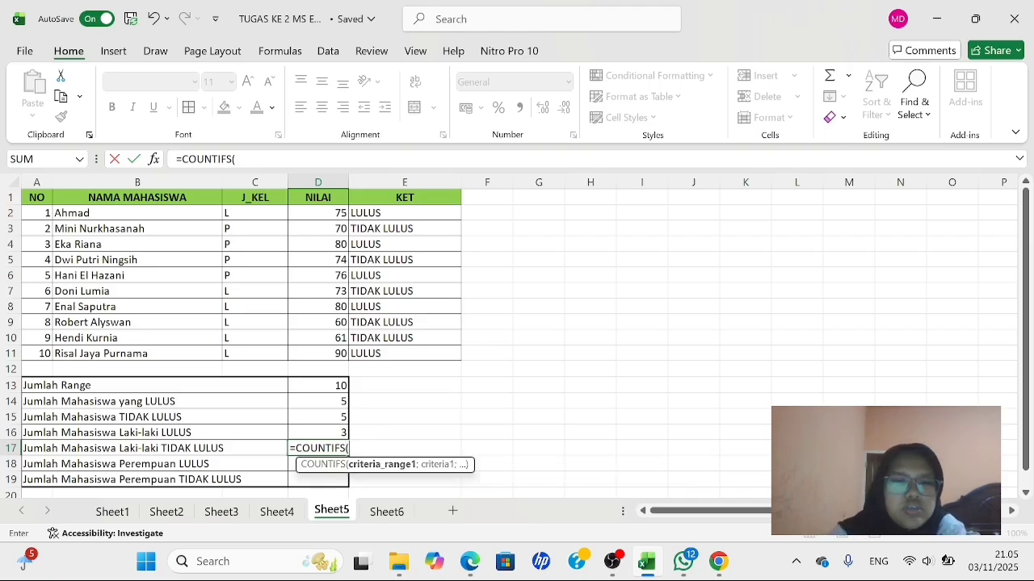
{"action": "left_click", "coordinate": [246, 212]}
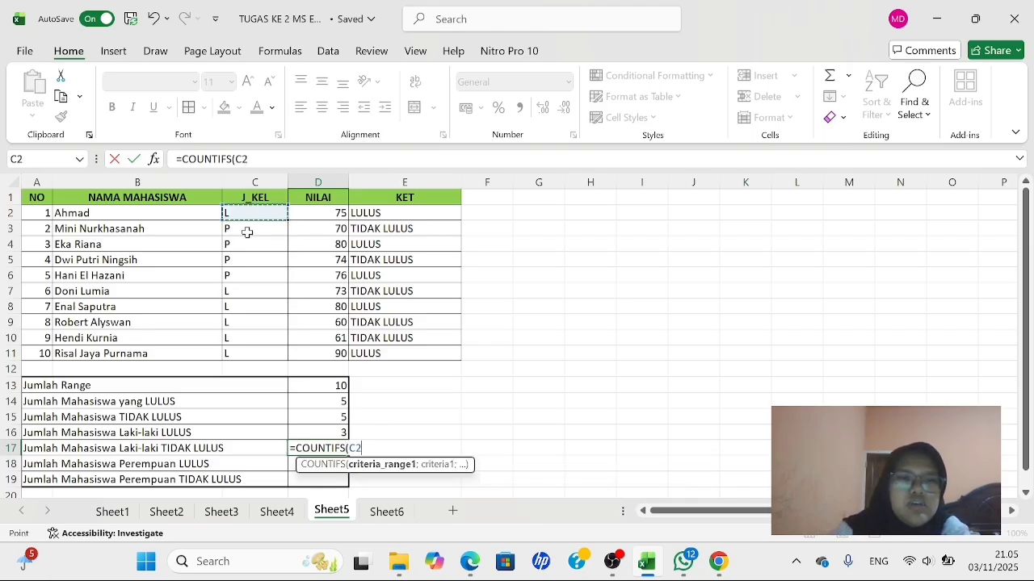
{"action": "left_click_drag", "start_coordinate": [247, 232], "coordinate": [268, 350]}
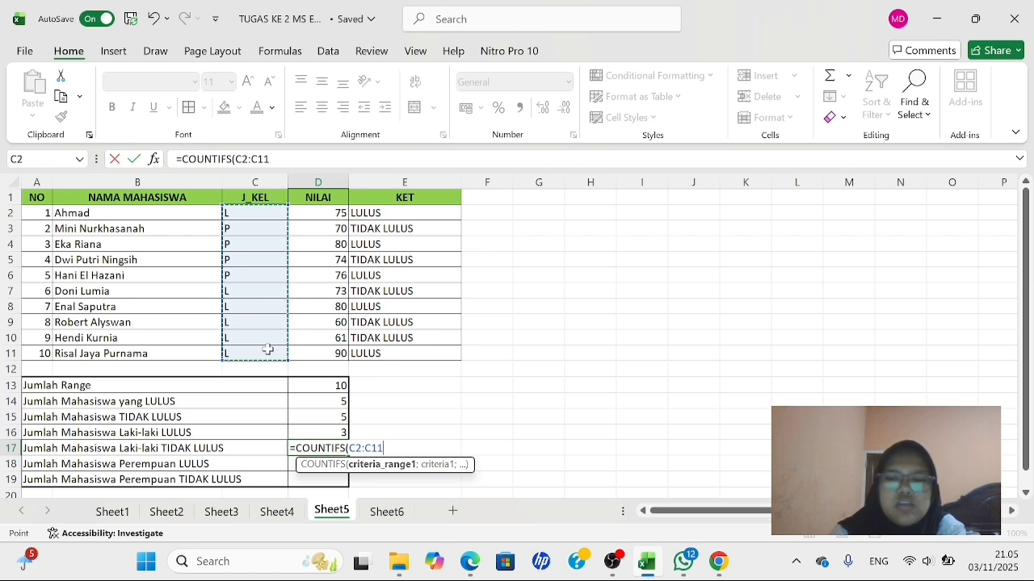
{"action": "type", "text": ";"}
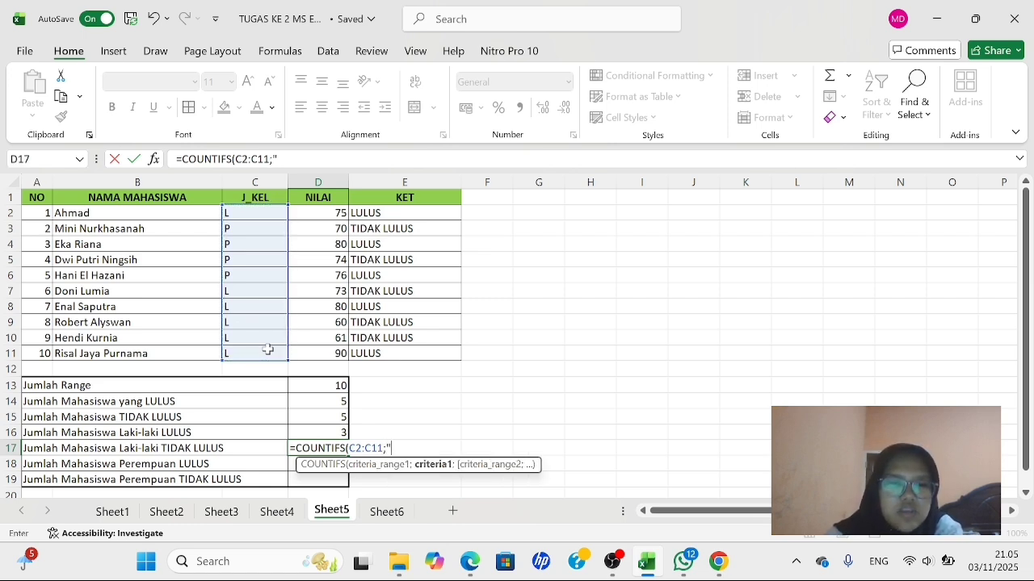
{"action": "type", "text": "\"L"}
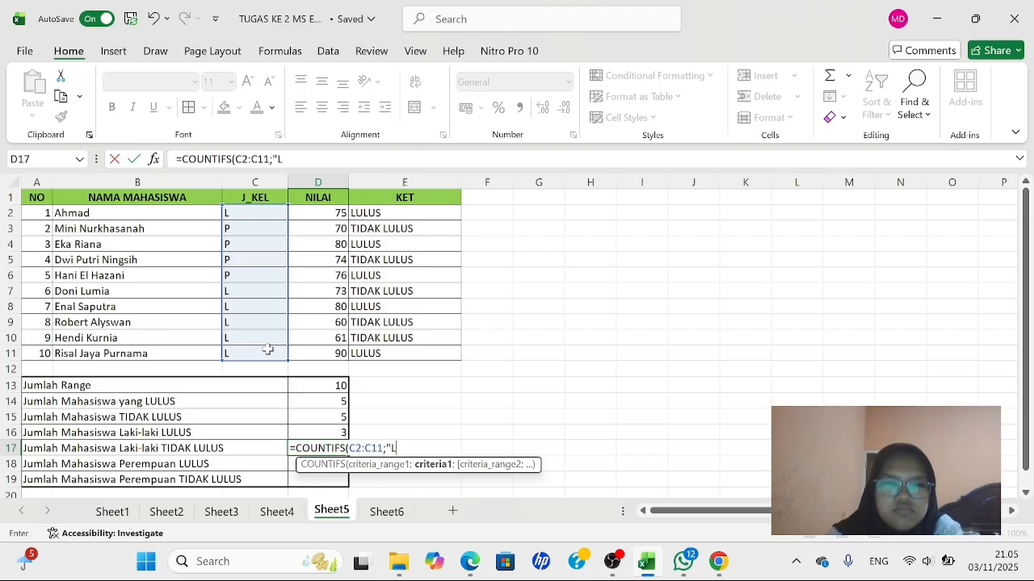
{"action": "type", "text": "\";"}
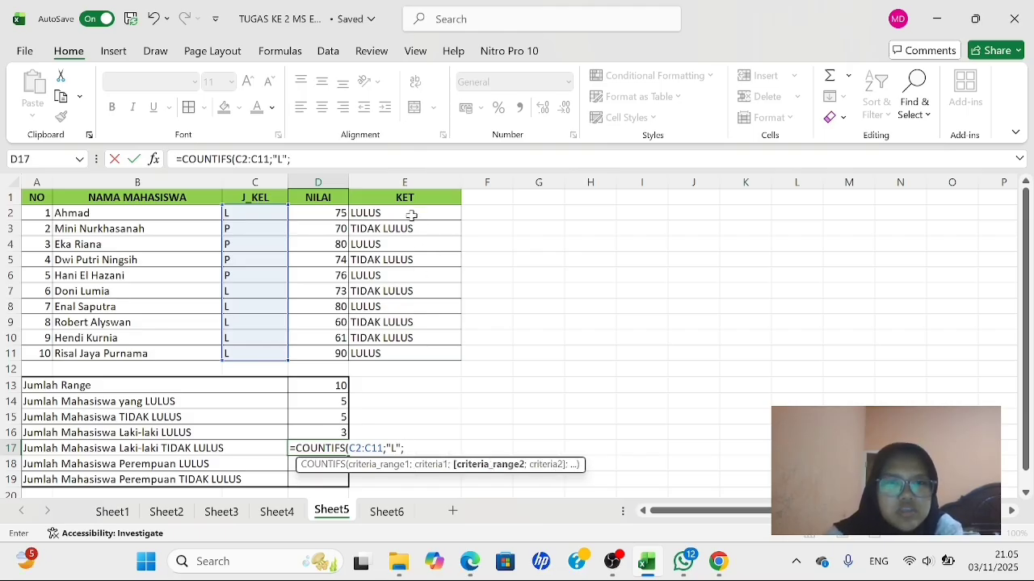
{"action": "left_click_drag", "start_coordinate": [391, 214], "coordinate": [398, 350]}
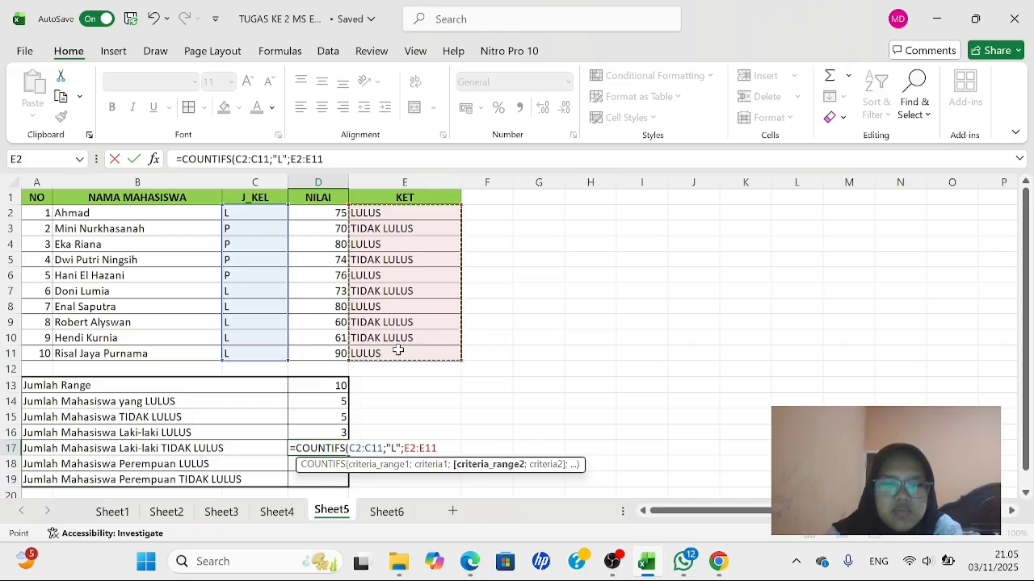
{"action": "type", "text": ";"}
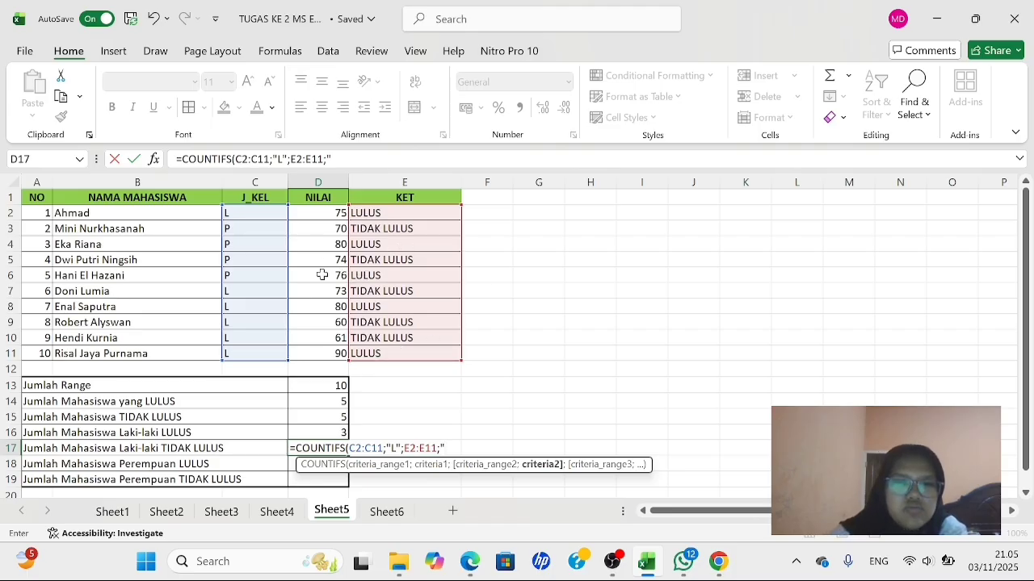
{"action": "type", "text": "\"T"}
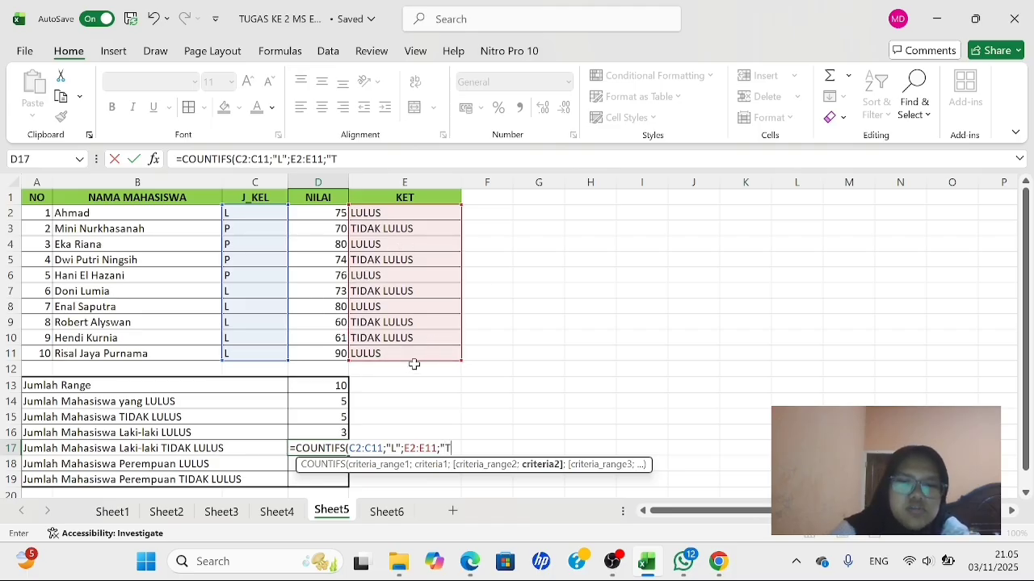
{"action": "type", "text": "IDA"}
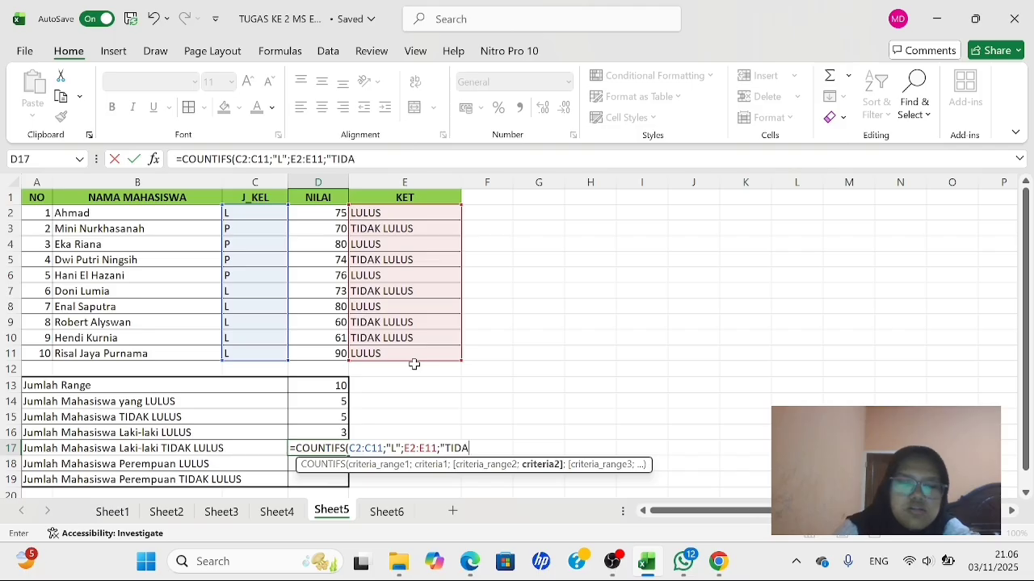
{"action": "type", "text": "K LULU"}
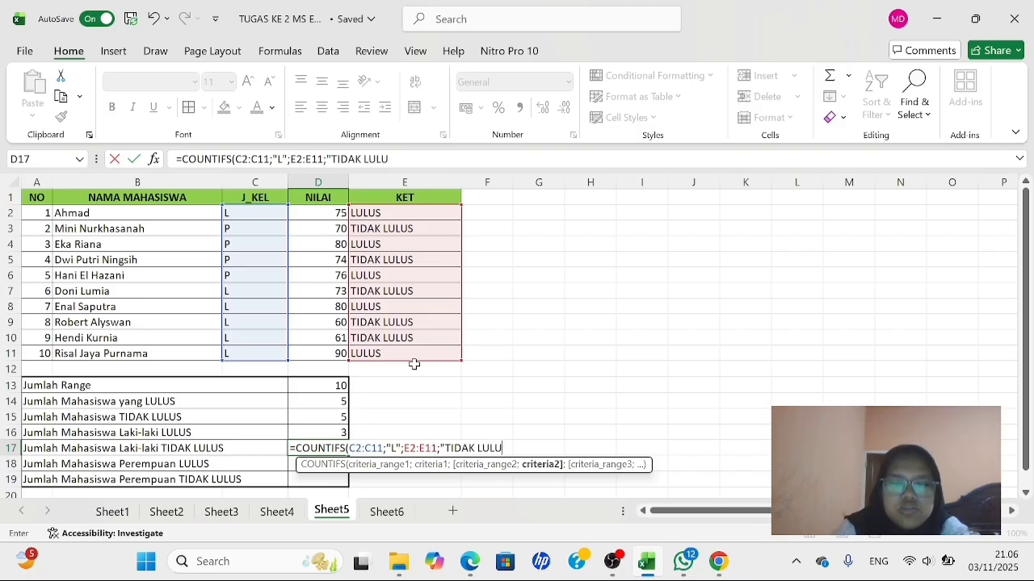
{"action": "type", "text": "S\""}
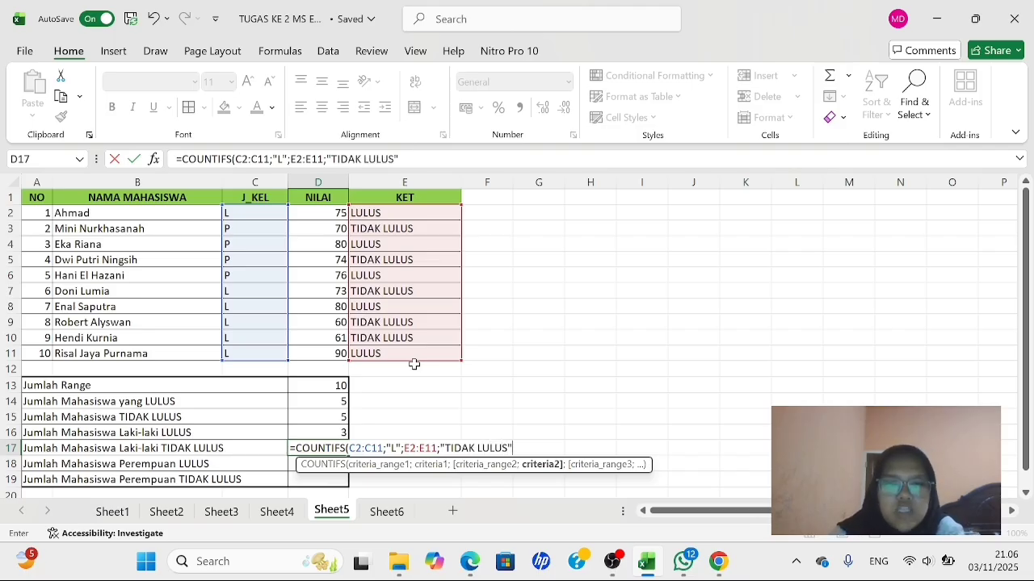
{"action": "type", "text": ")"}
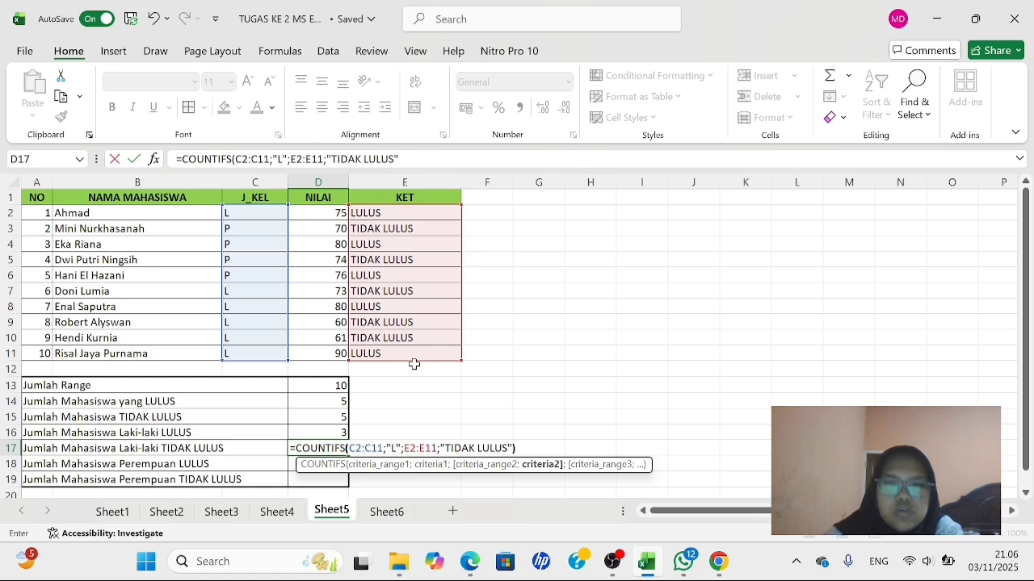
{"action": "key", "text": "Return"}
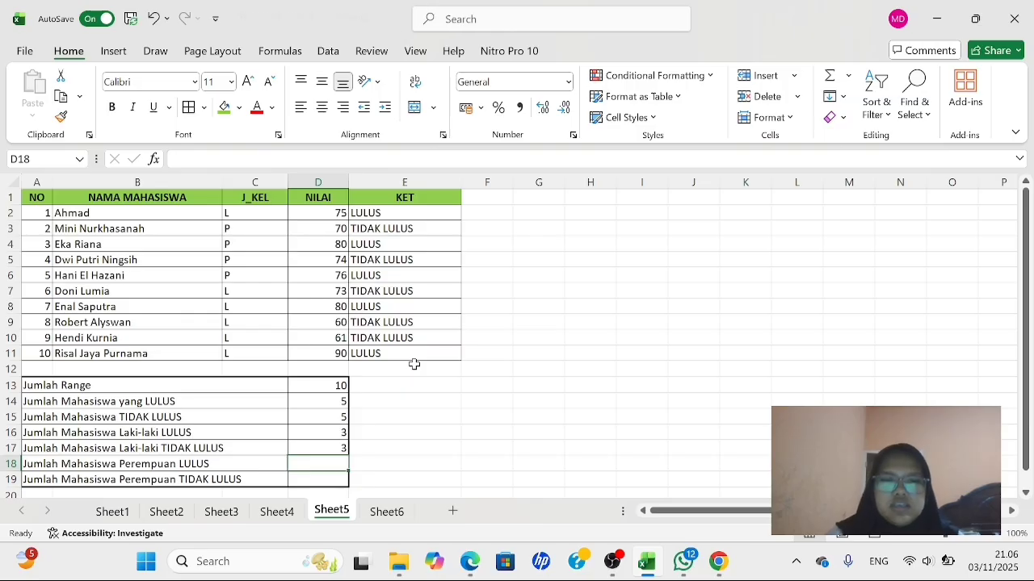
Count the female students who passed in D18 with the formula =COUNTIFS(C2:C11;"P";E2:E11;"LULUS")
{"action": "type", "text": "=C"}
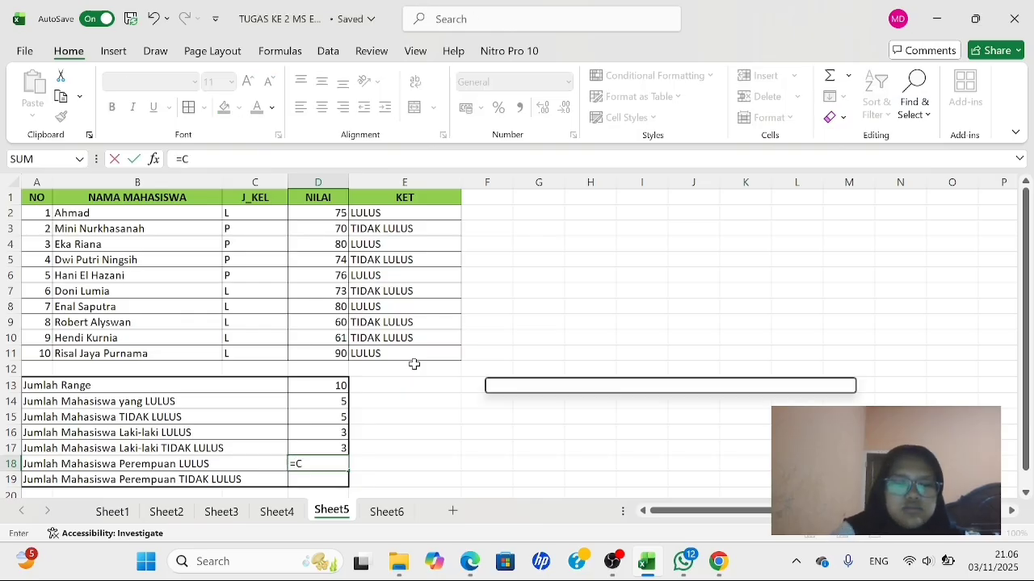
{"action": "type", "text": "OUNTI"}
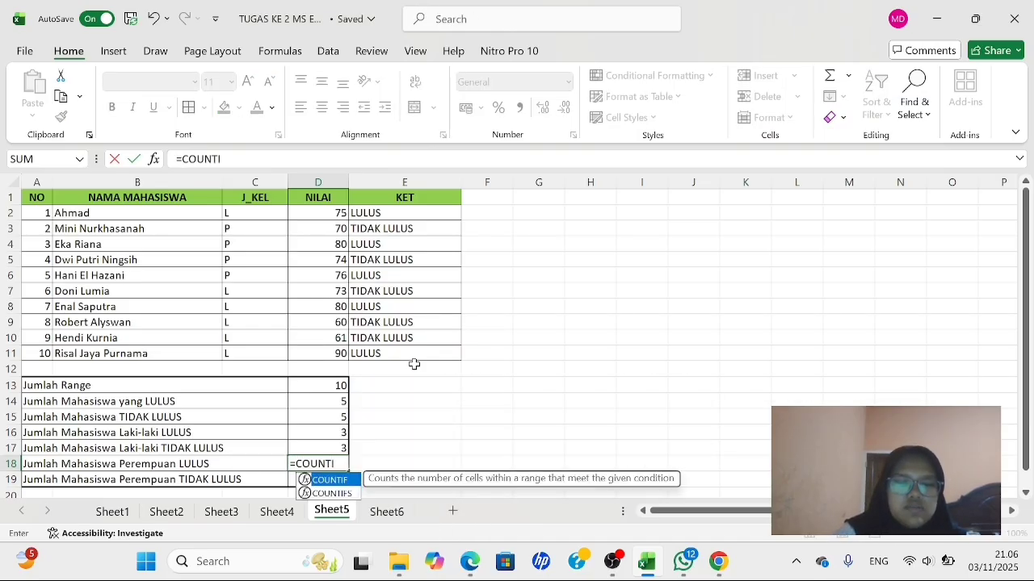
{"action": "type", "text": "FS"}
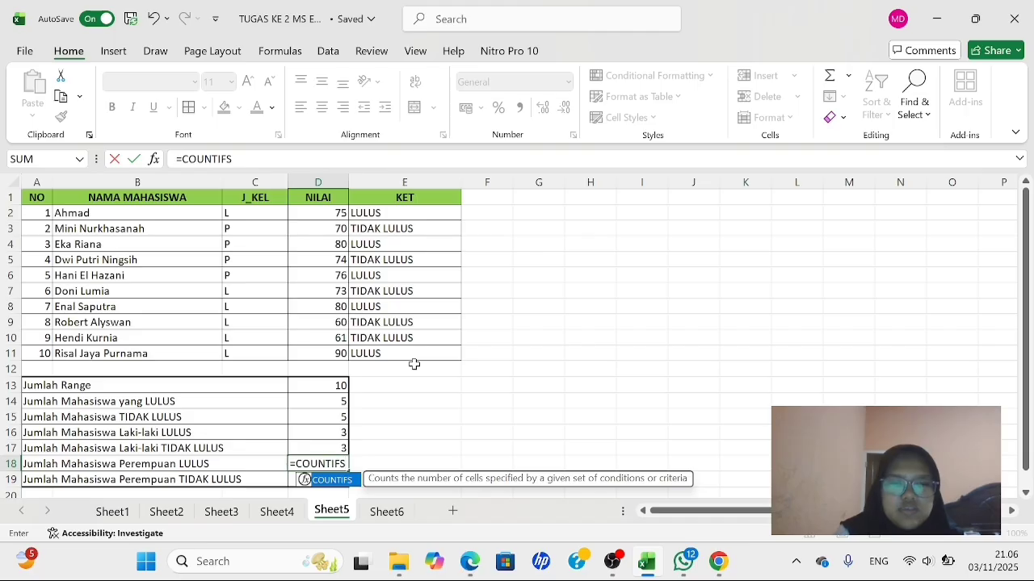
{"action": "type", "text": "("}
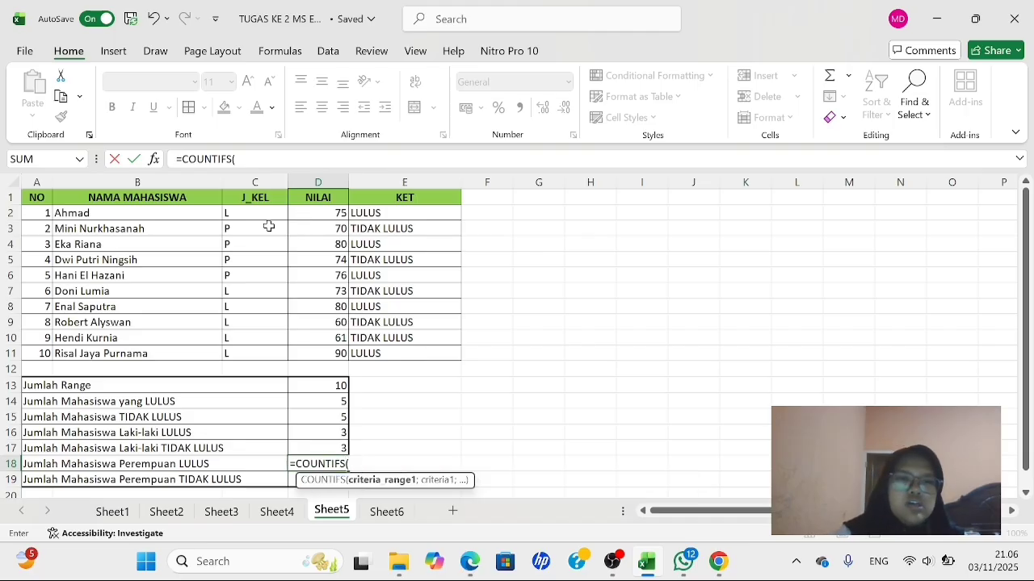
{"action": "left_click_drag", "start_coordinate": [252, 214], "coordinate": [267, 355]}
{"action": "type", "text": ";"}
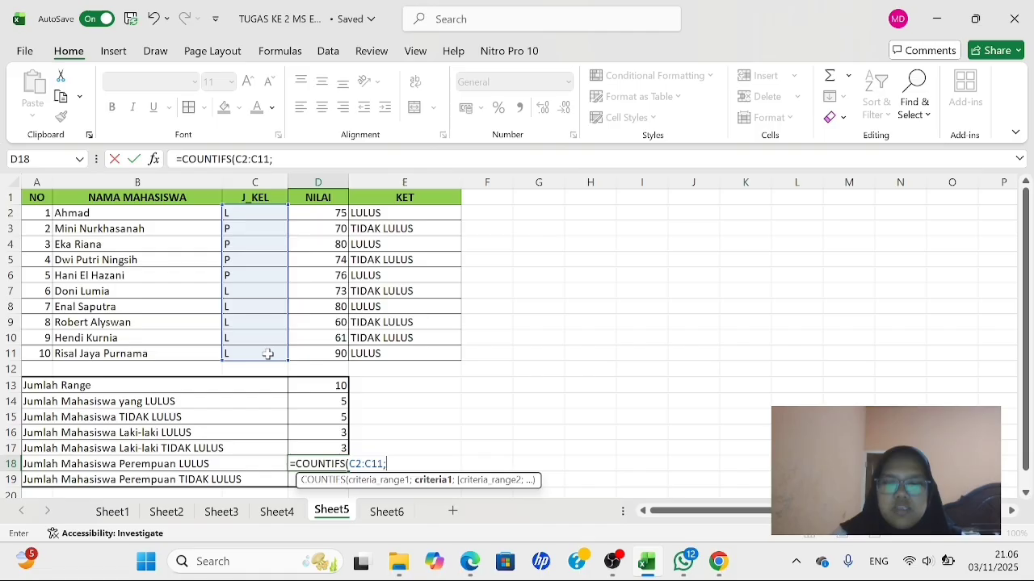
{"action": "type", "text": "\"P"}
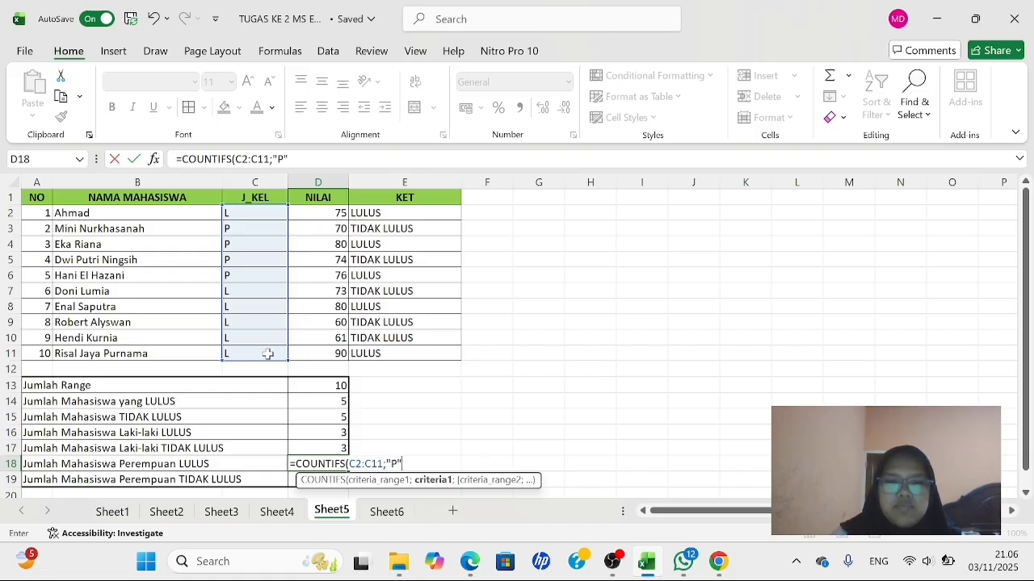
{"action": "type", "text": "\";"}
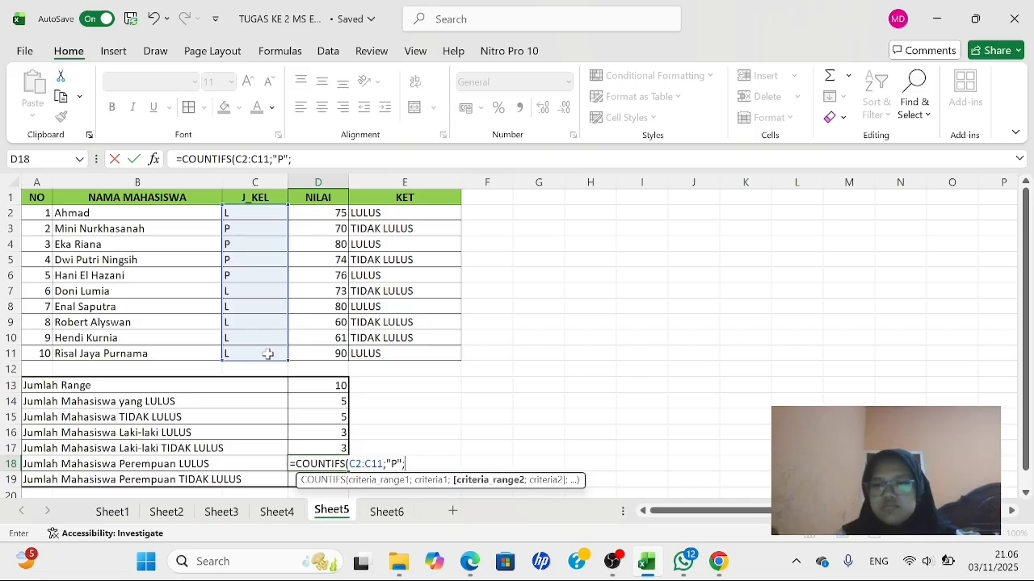
{"action": "left_click_drag", "start_coordinate": [384, 214], "coordinate": [394, 356]}
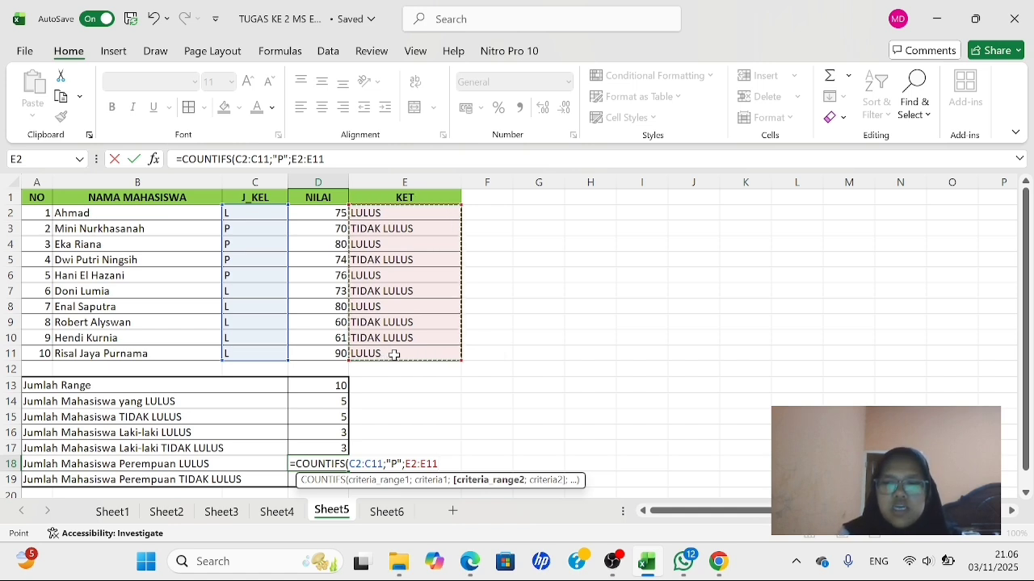
{"action": "type", "text": ";\""}
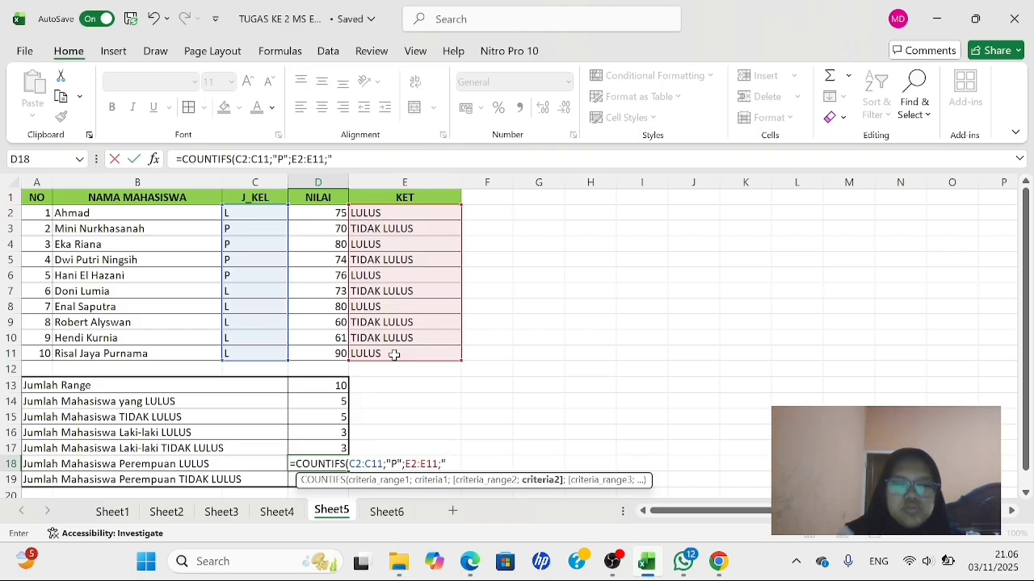
{"action": "type", "text": "LULUS"}
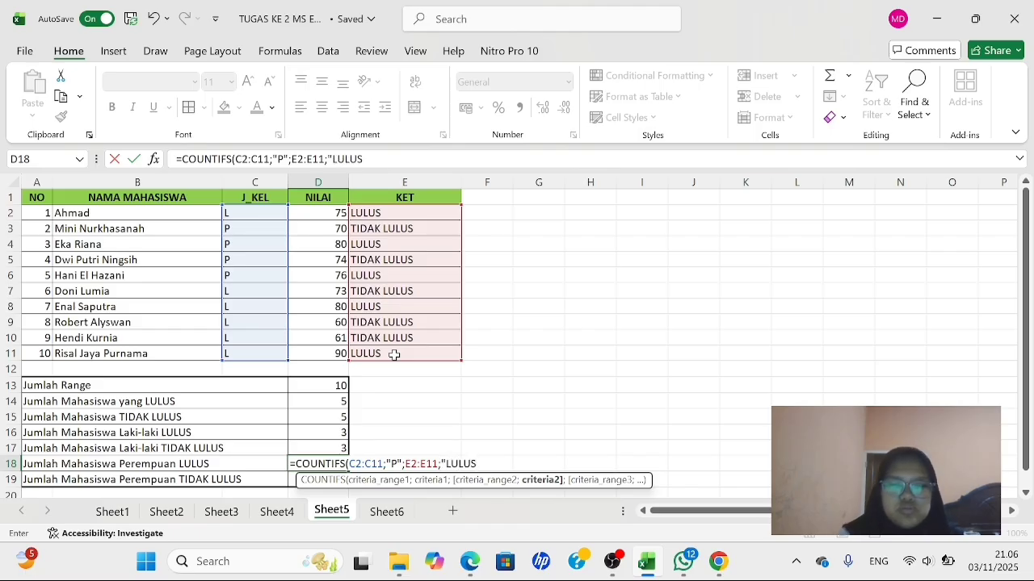
{"action": "type", "text": "\")"}
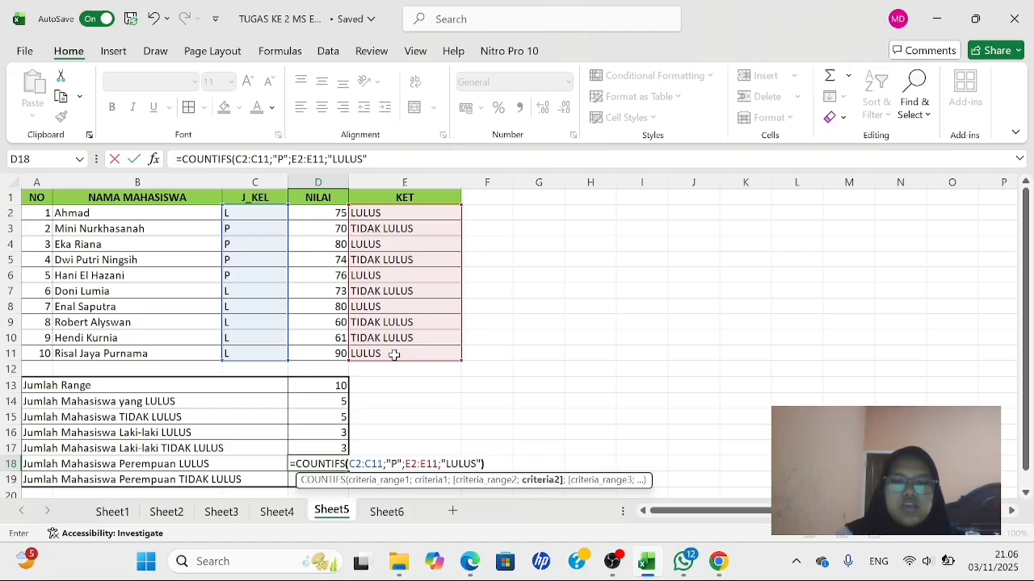
{"action": "key", "text": "Return"}
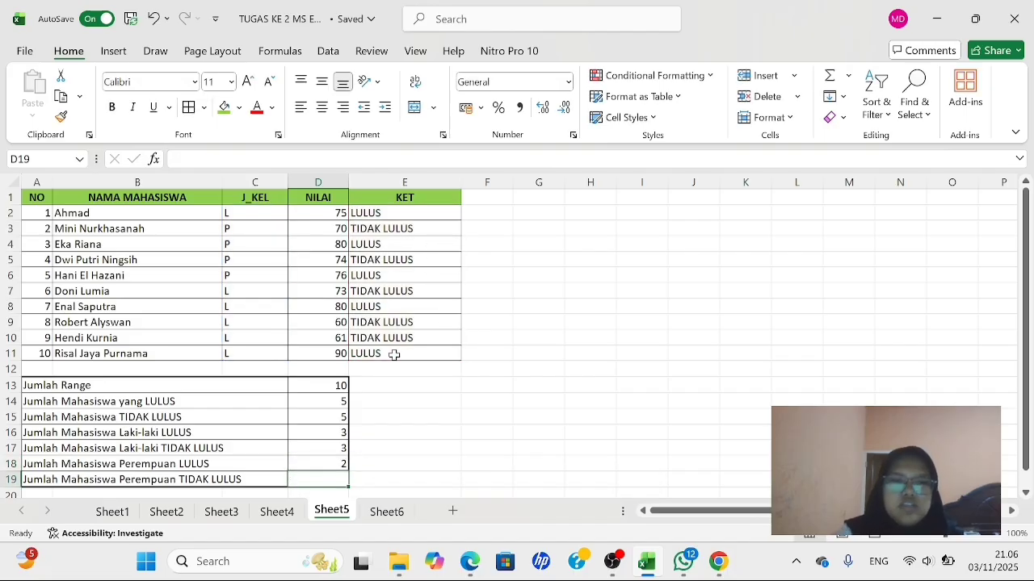
Count the female students who did not pass in D19 with the formula =COUNTIFS(C2:C11;"P";E2:E11;"TIDAK LULUS")
{"action": "type", "text": "=CO"}
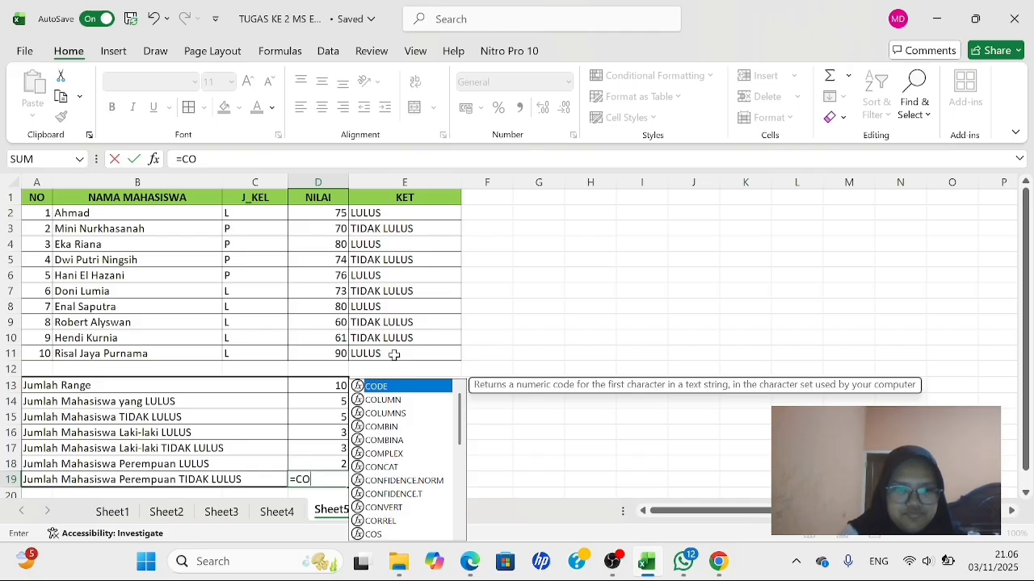
{"action": "type", "text": "UNTI"}
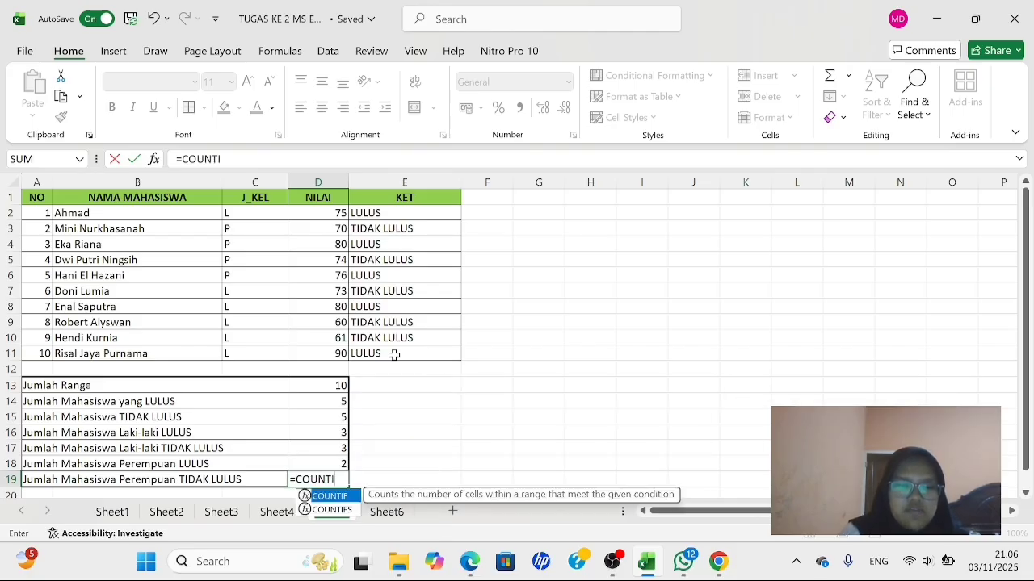
{"action": "type", "text": "FS("}
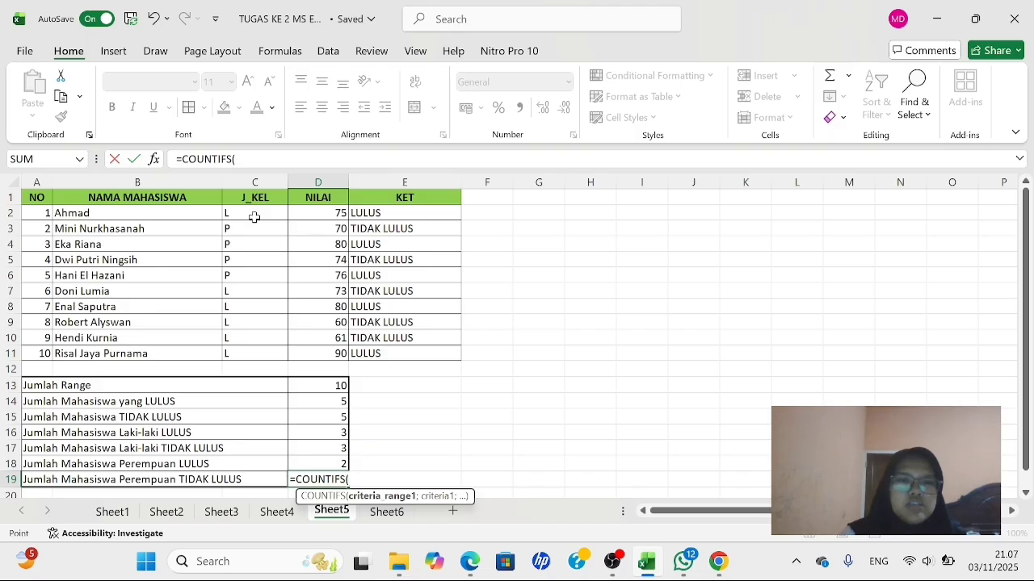
{"action": "left_click_drag", "start_coordinate": [261, 213], "coordinate": [253, 353]}
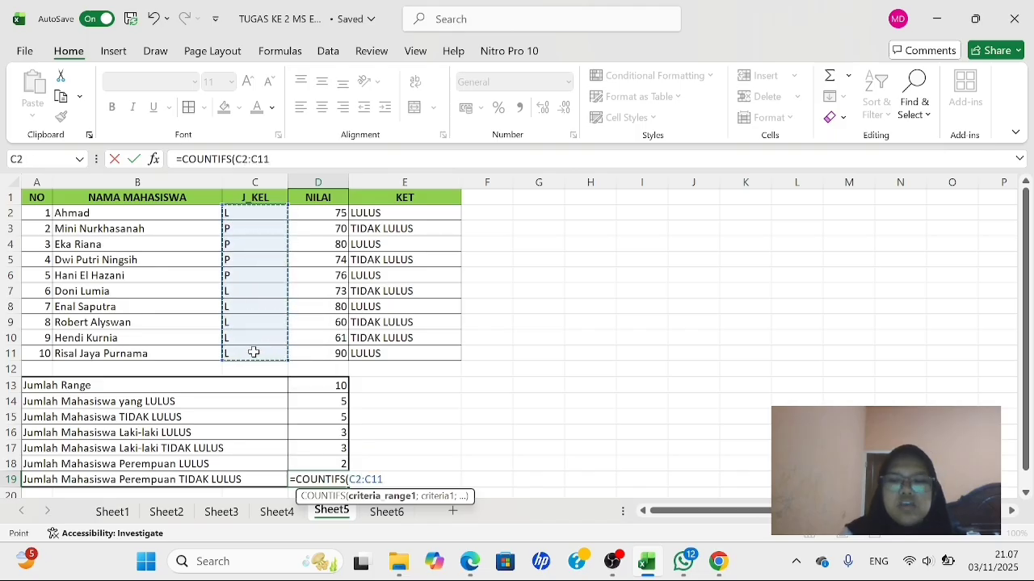
{"action": "type", "text": ";\""}
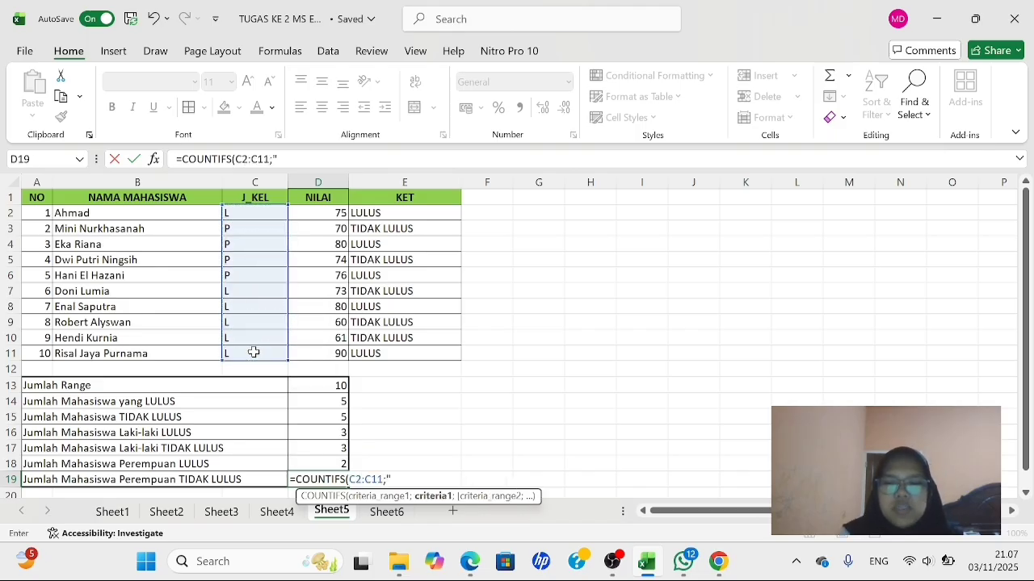
{"action": "type", "text": "P"}
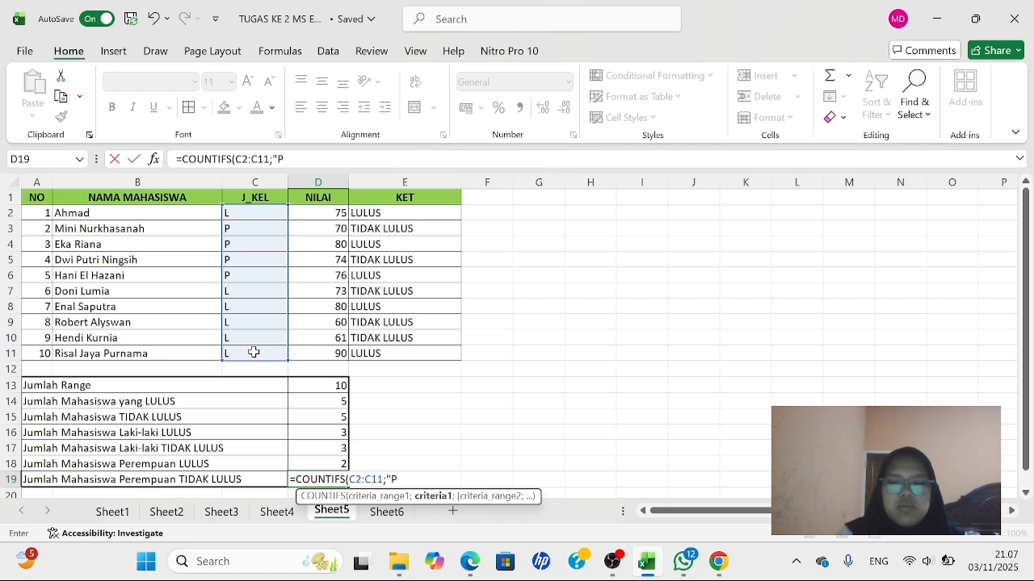
{"action": "type", "text": "\""}
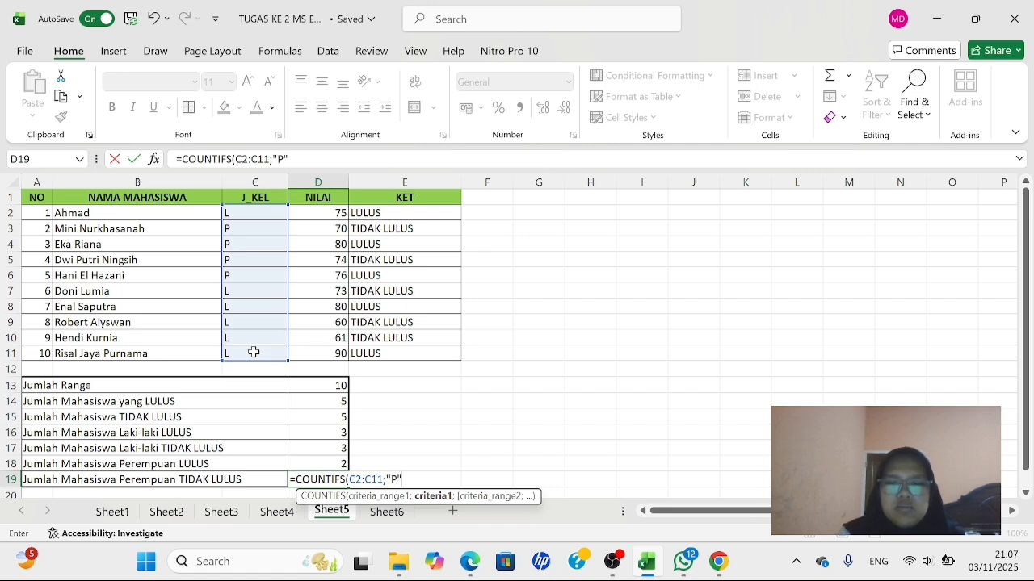
{"action": "type", "text": ";"}
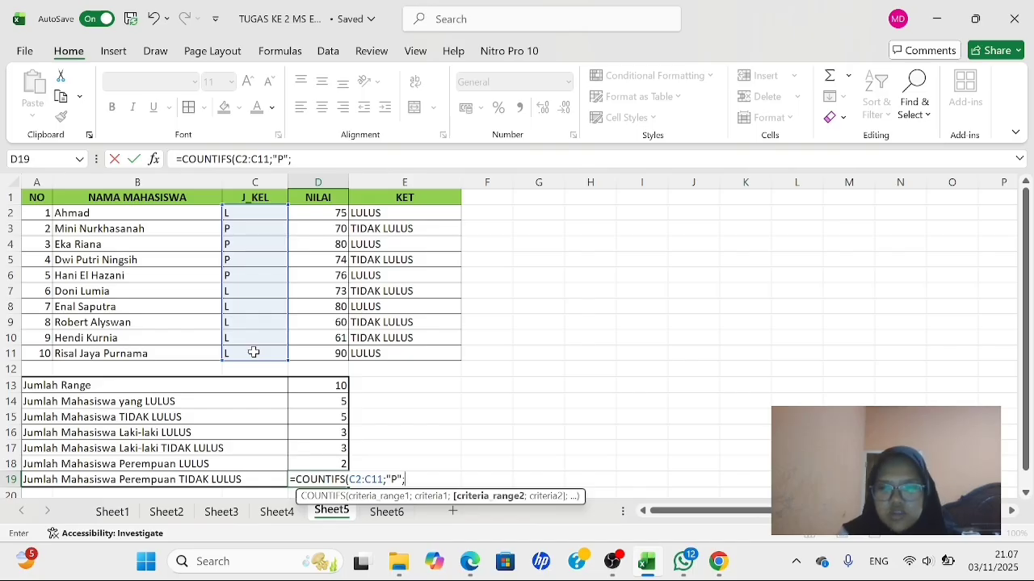
{"action": "left_click", "coordinate": [379, 213]}
{"action": "left_click_drag", "start_coordinate": [380, 212], "coordinate": [383, 348]}
{"action": "type", "text": ";"}
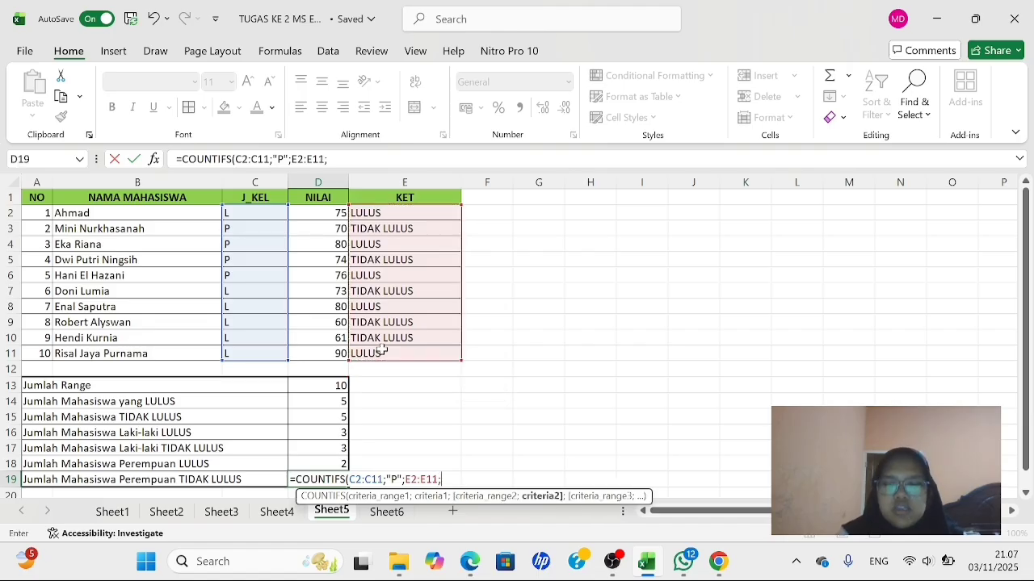
{"action": "type", "text": "\""}
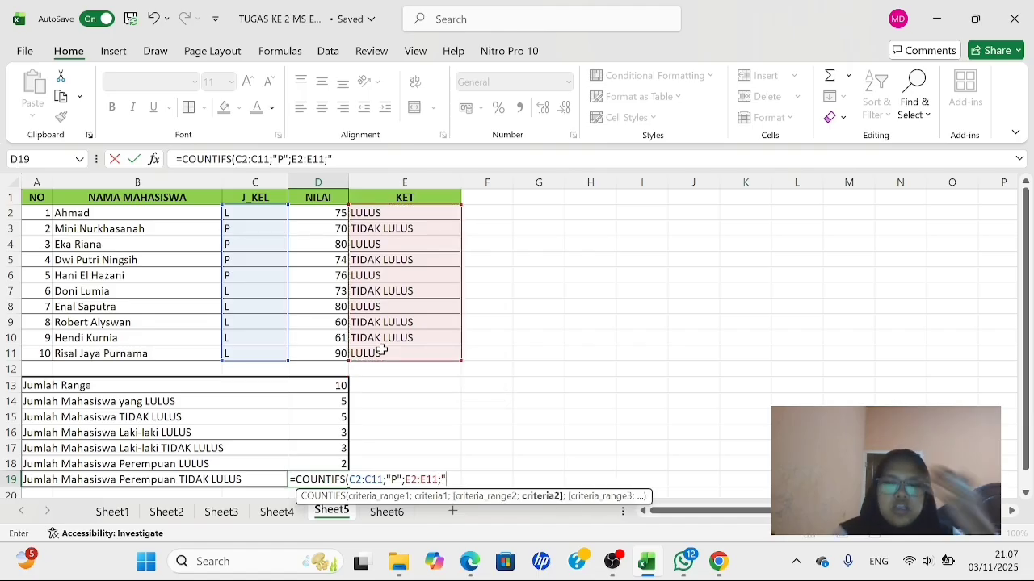
{"action": "type", "text": "T"}
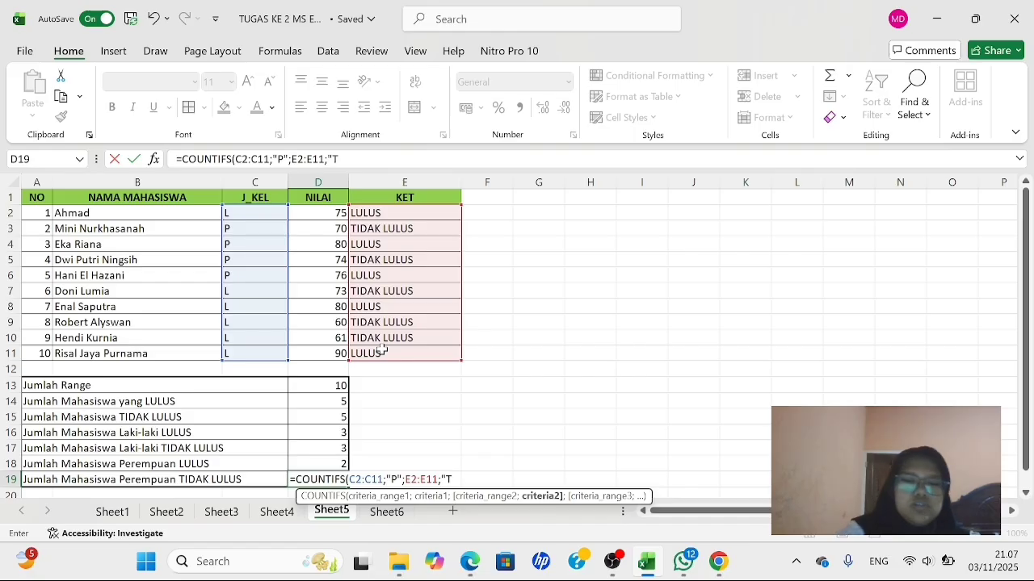
{"action": "type", "text": "IDAK"}
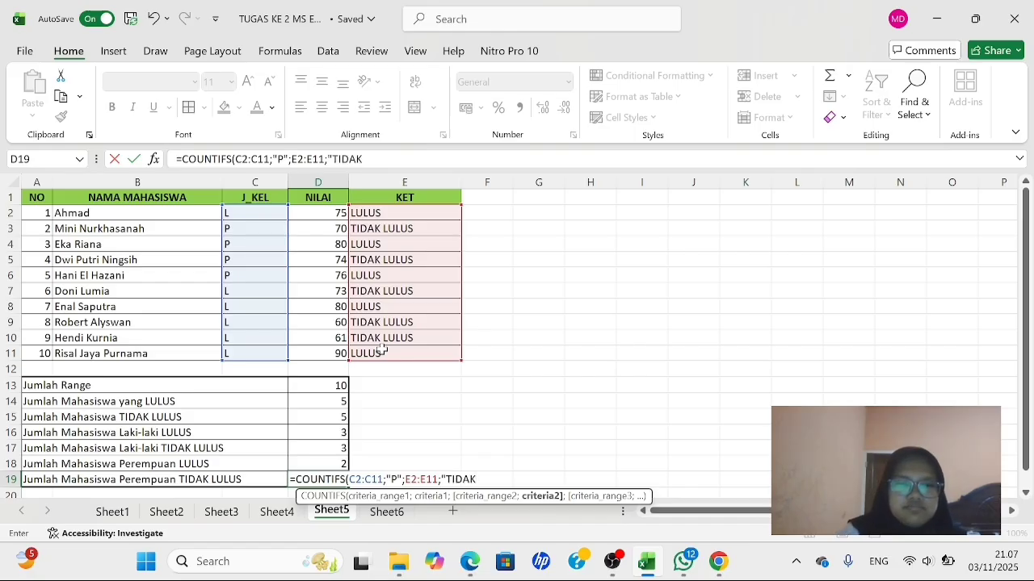
{"action": "type", "text": " LUL"}
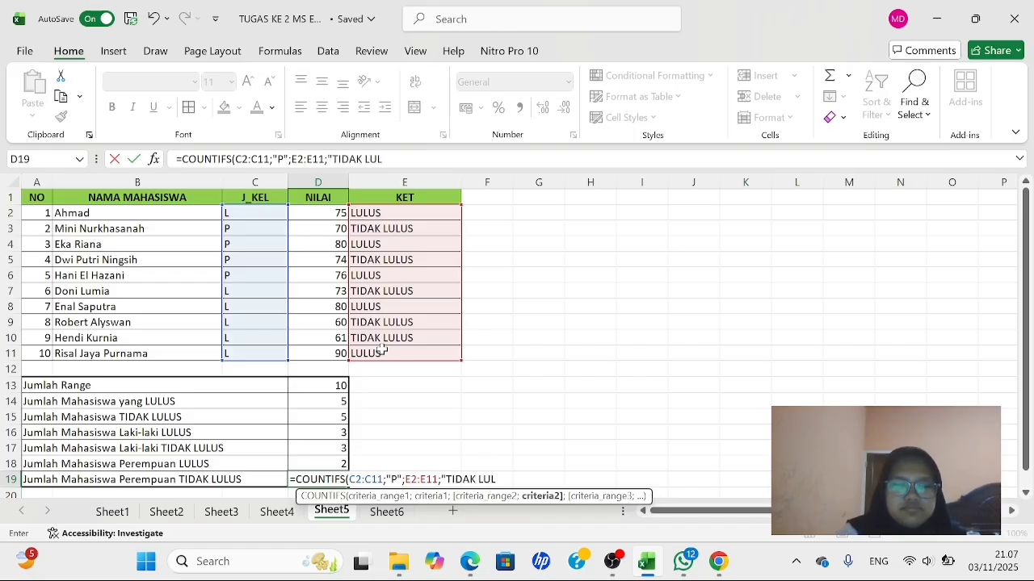
{"action": "type", "text": "US\""}
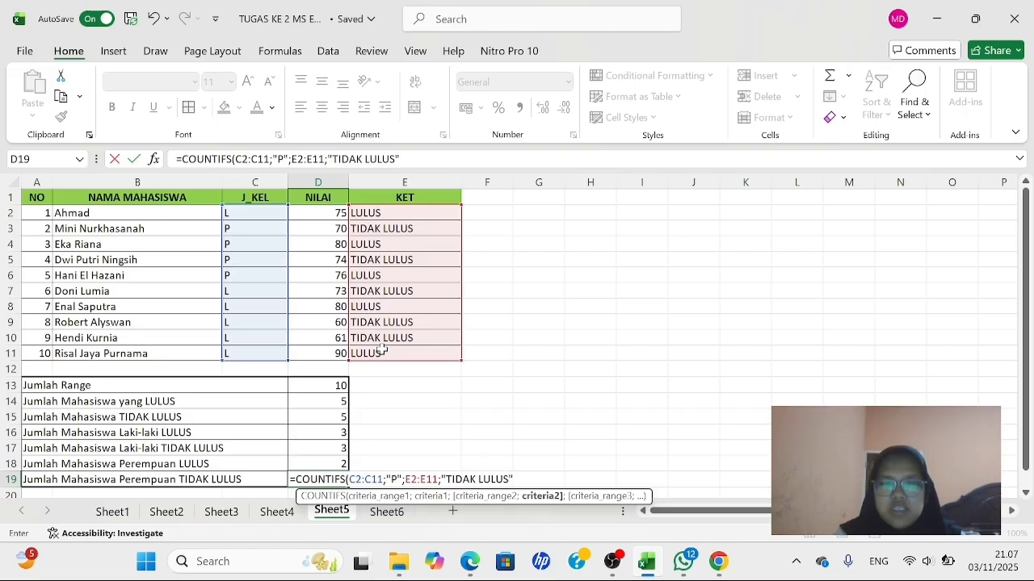
{"action": "type", "text": ")"}
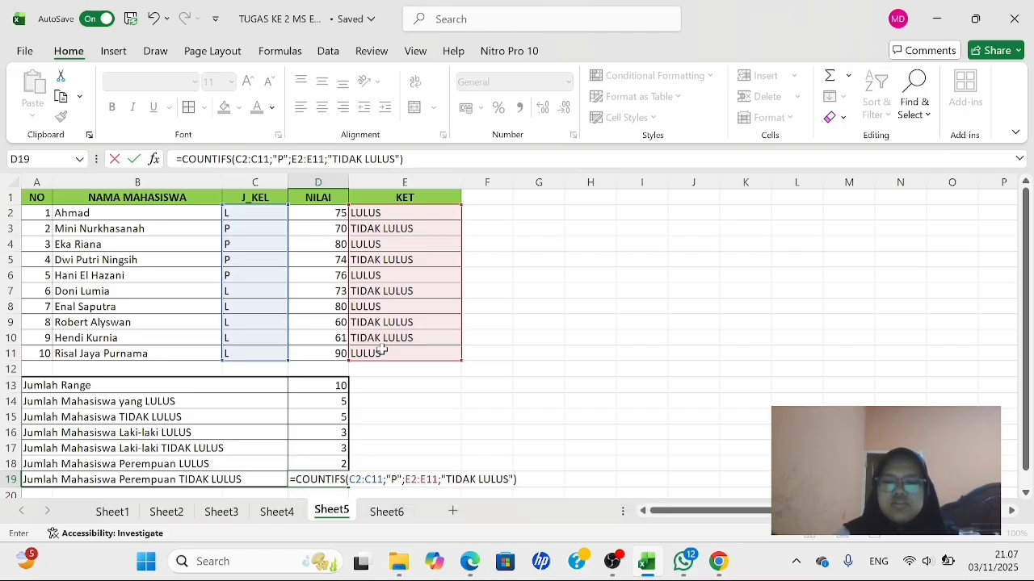
{"action": "key", "text": "Return"}
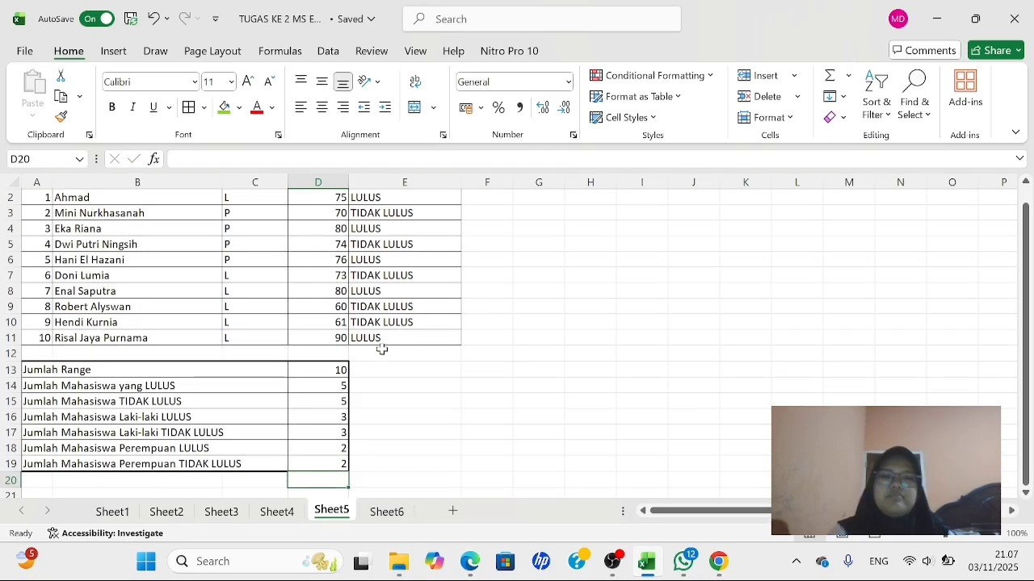